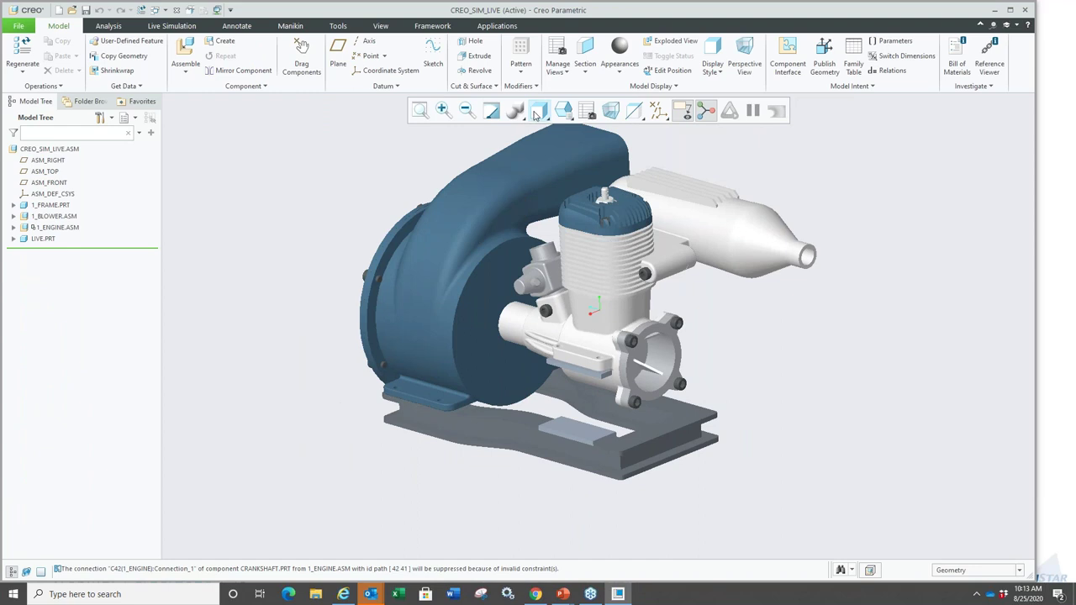
# Display the assembly in Shading With Edges mode.
pyautogui.click(593, 154)
pyautogui.scroll(5, 627, 432)
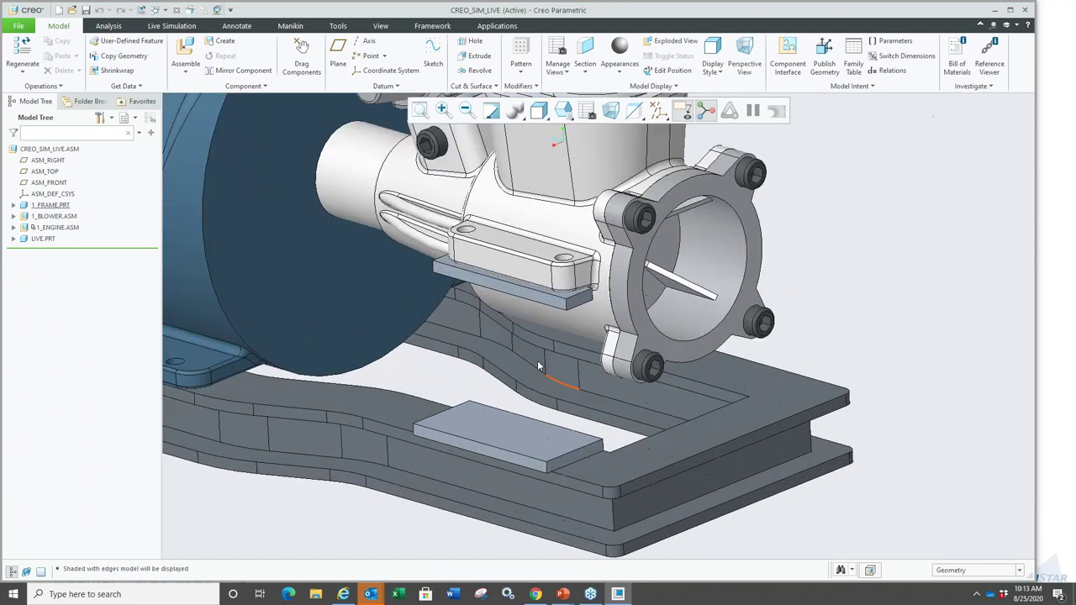
pyautogui.scroll(-2, 466, 367)
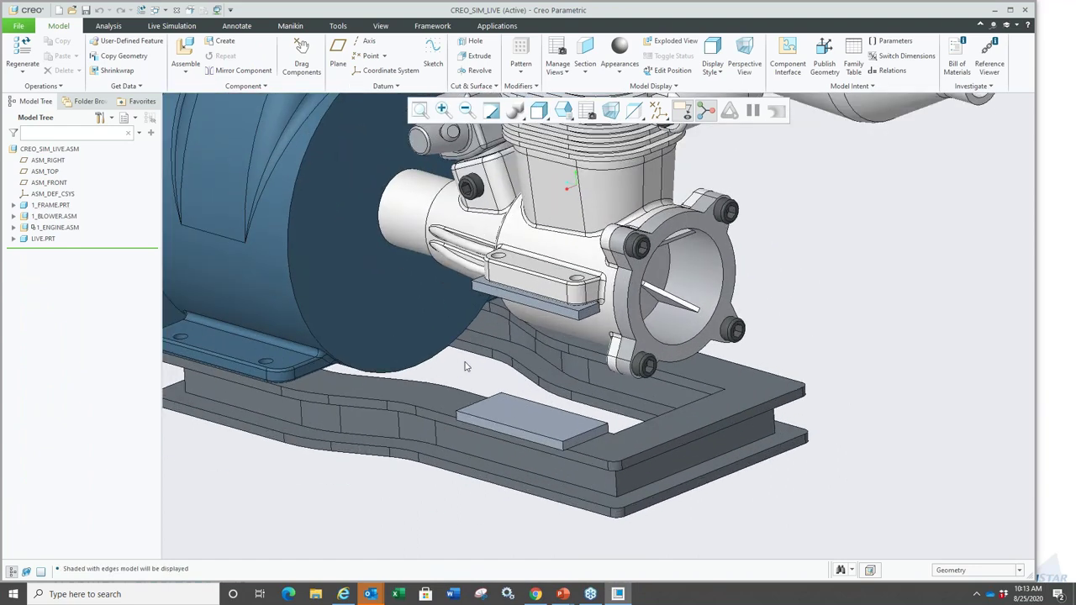
pyautogui.scroll(1, 467, 366)
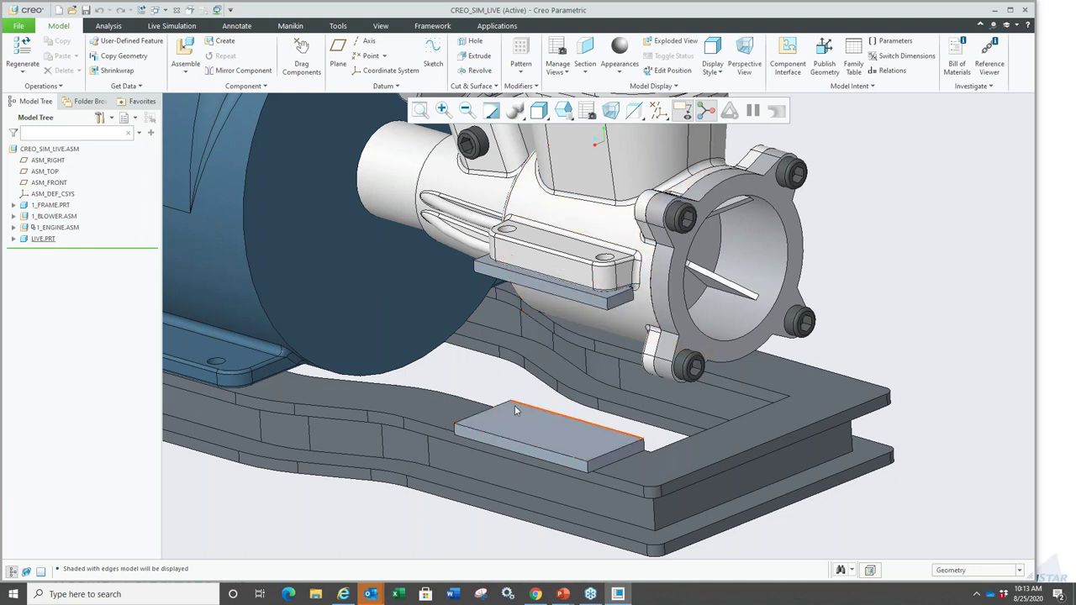
pyautogui.scroll(-4, 576, 216)
pyautogui.scroll(5, 509, 383)
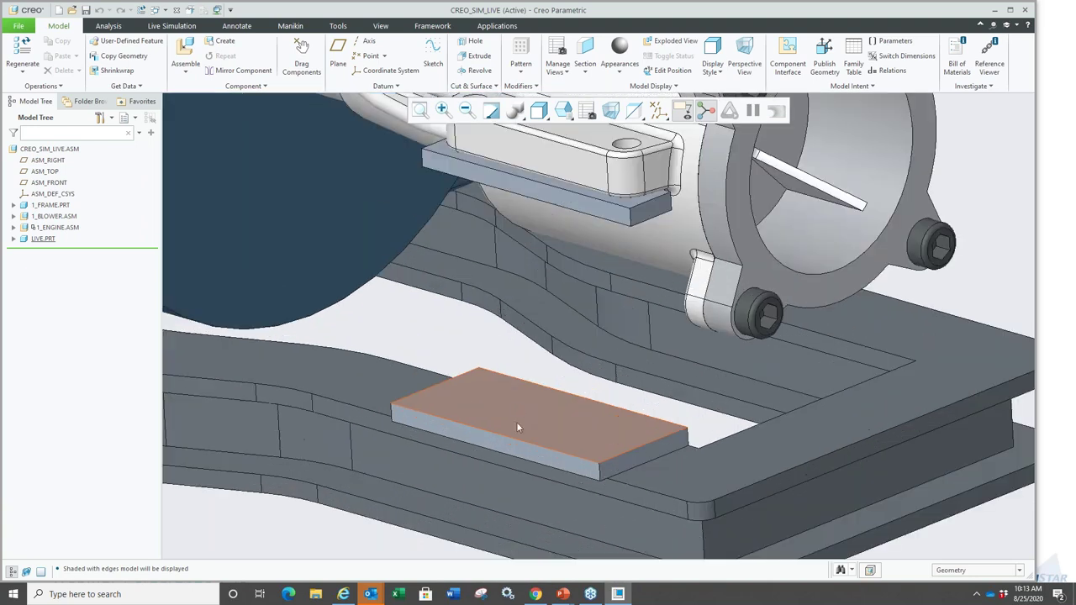
# Activate LIVE.PRT and select its SHAPE1 sketch in the model tree.
pyautogui.click(516, 404)
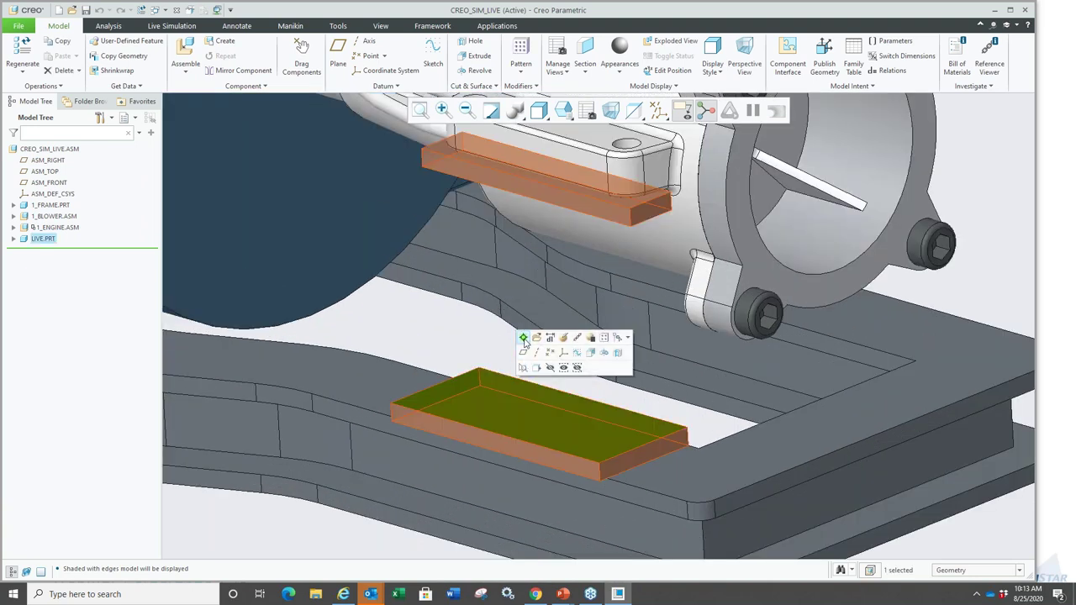
pyautogui.click(523, 338)
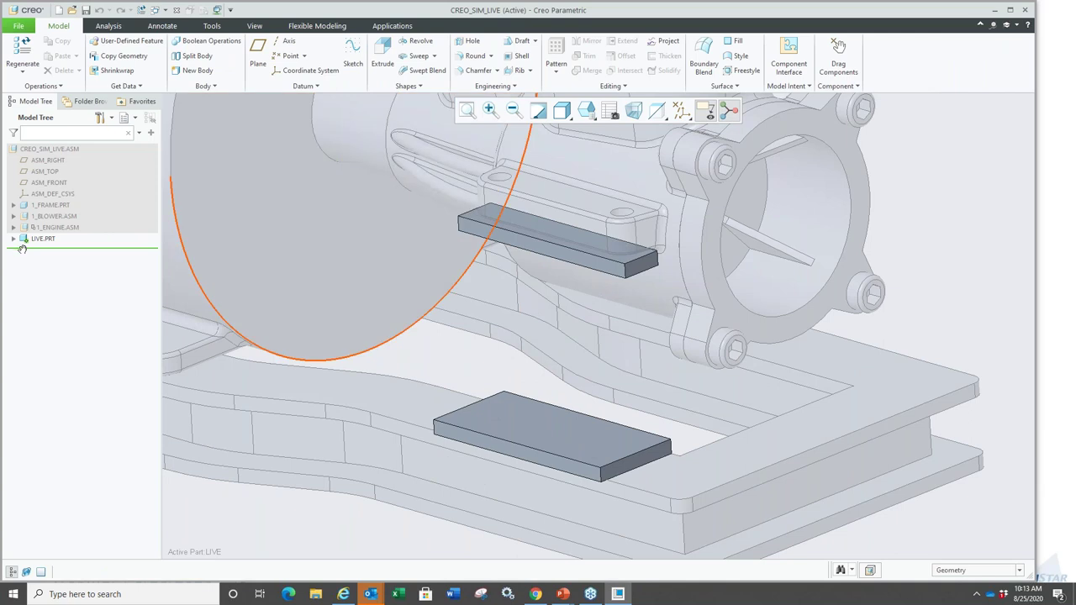
pyautogui.click(13, 240)
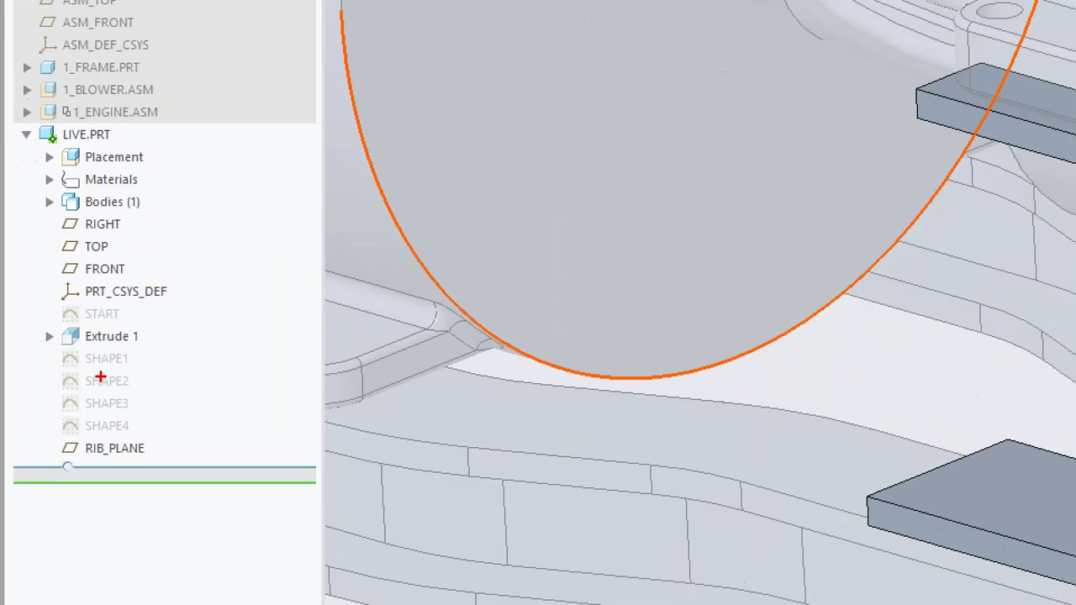
pyautogui.moveTo(32, 343)
pyautogui.keyDown('ctrl'); pyautogui.mouseDown()
pyautogui.moveTo(61, 398)
pyautogui.moveTo(79, 392)
pyautogui.mouseUp(); pyautogui.keyUp('ctrl')
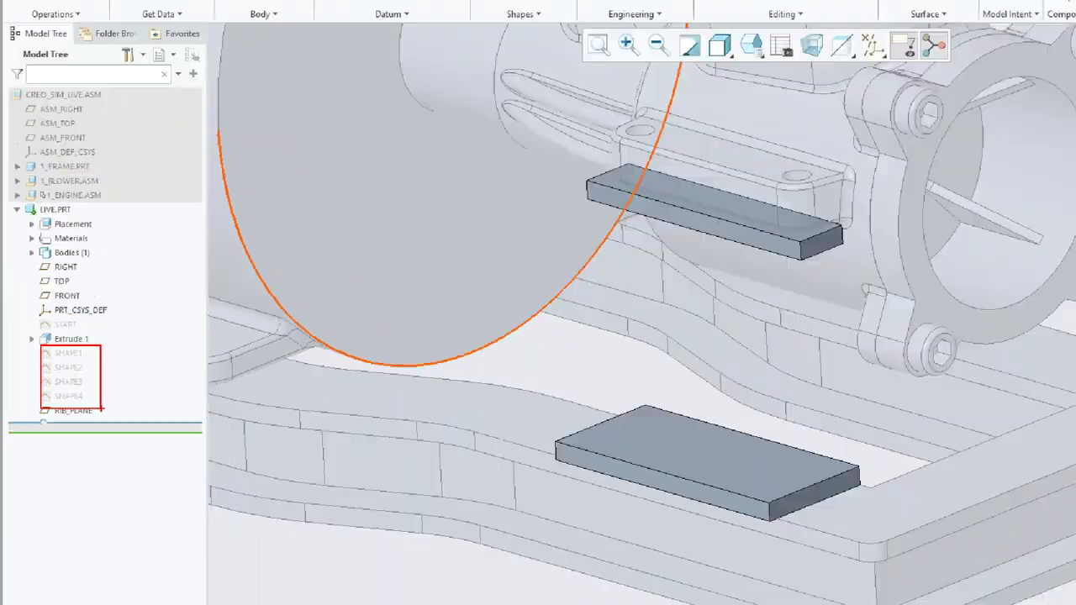
pyautogui.click(106, 360)
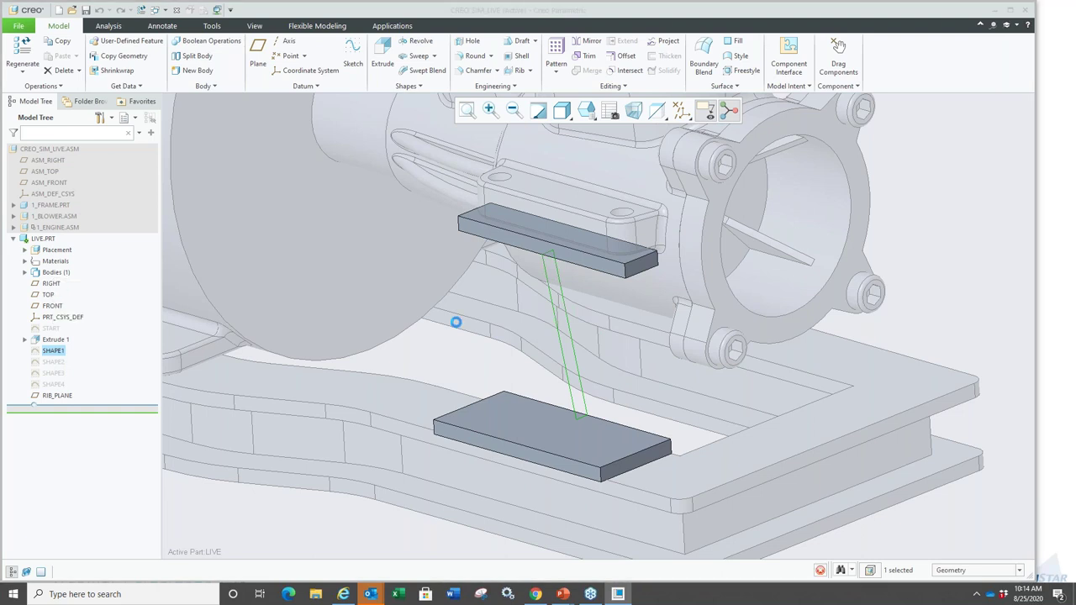
# Extrude SHAPE1 up to the lower block's surface, with Side 2 also extruded.
pyautogui.click(60, 301)
pyautogui.moveTo(650, 362)
pyautogui.mouseDown()
pyautogui.moveTo(605, 362)
pyautogui.moveTo(639, 356)
pyautogui.mouseUp()
pyautogui.click(649, 440)
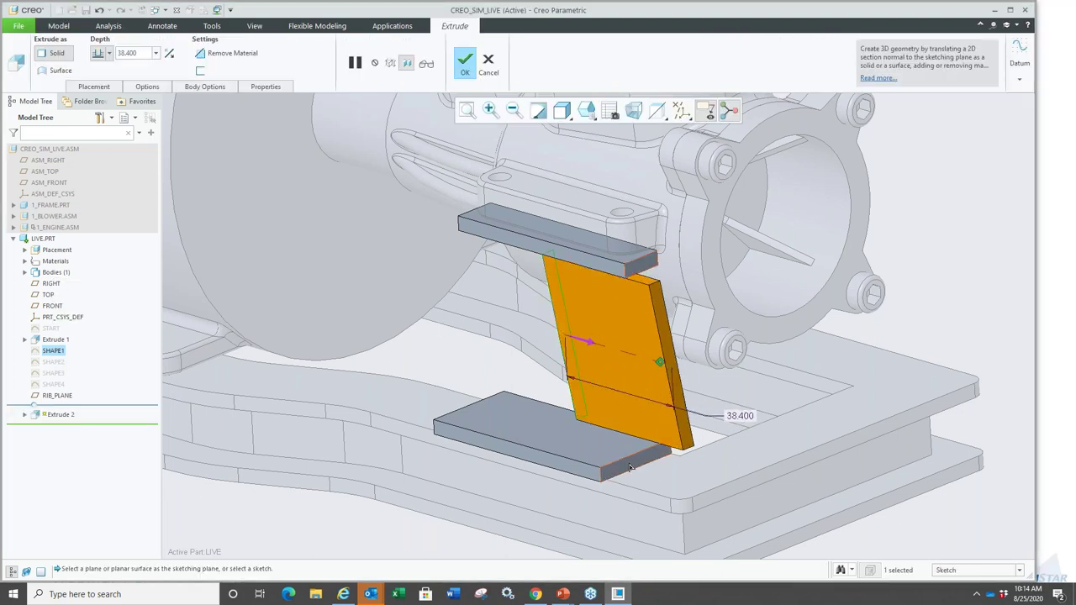
pyautogui.rightClick(482, 368)
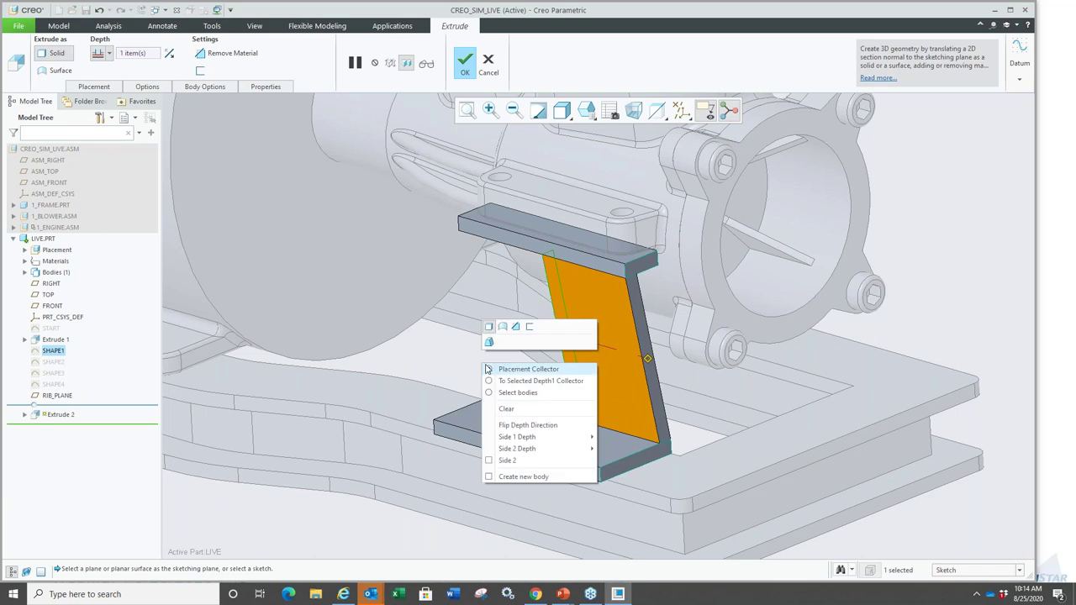
pyautogui.click(521, 466)
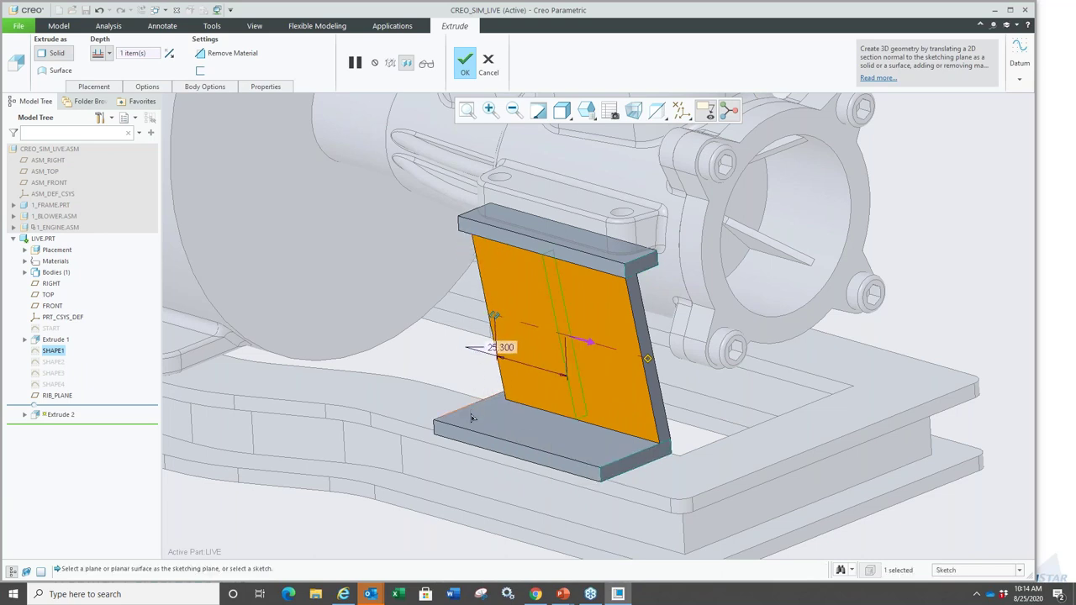
pyautogui.middleClick(449, 362)
pyautogui.moveTo(449, 362); pyautogui.dragTo(460, 336, button='middle')
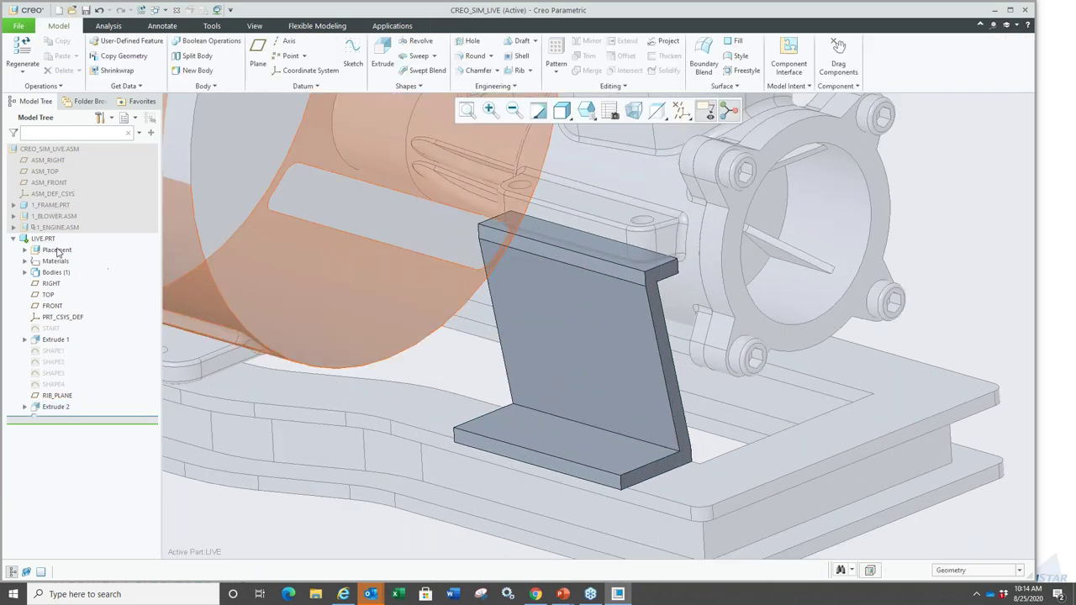
# Open LIVE.PRT in its own window.
pyautogui.click(47, 239)
pyautogui.click(49, 187)
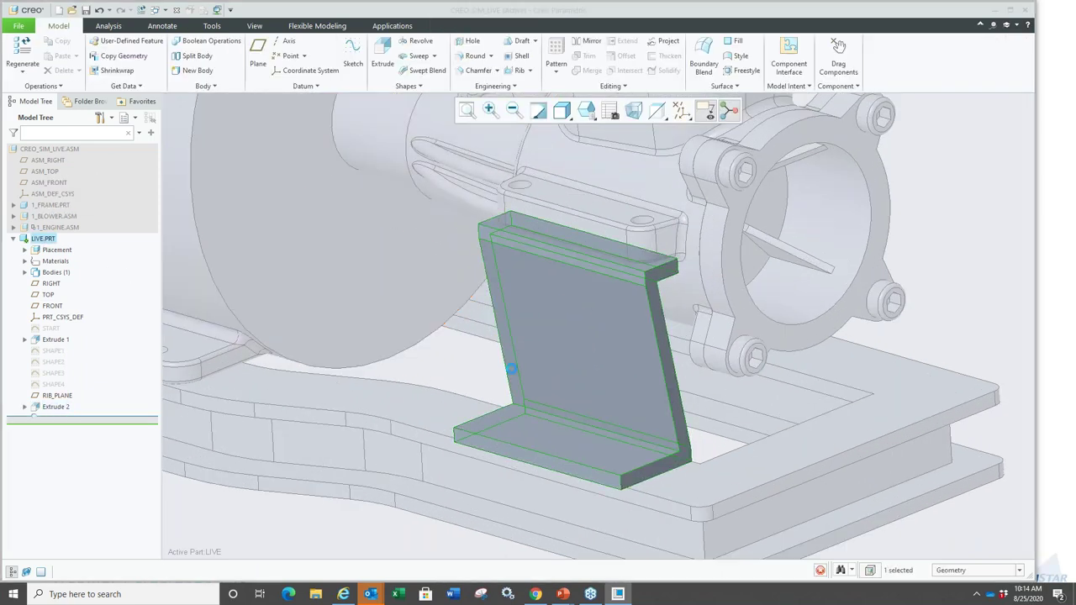
pyautogui.scroll(2, 591, 349)
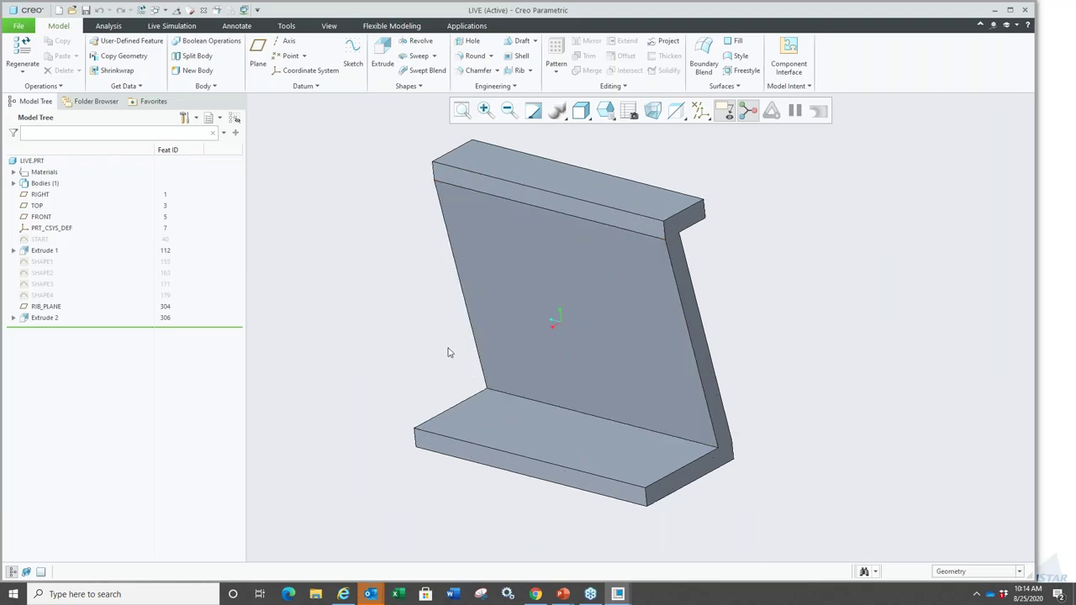
# Apply Force1 to the bracket's top face as directional components, Y = -100 lbf.
pyautogui.scroll(-1, 471, 350)
pyautogui.scroll(1, 522, 338)
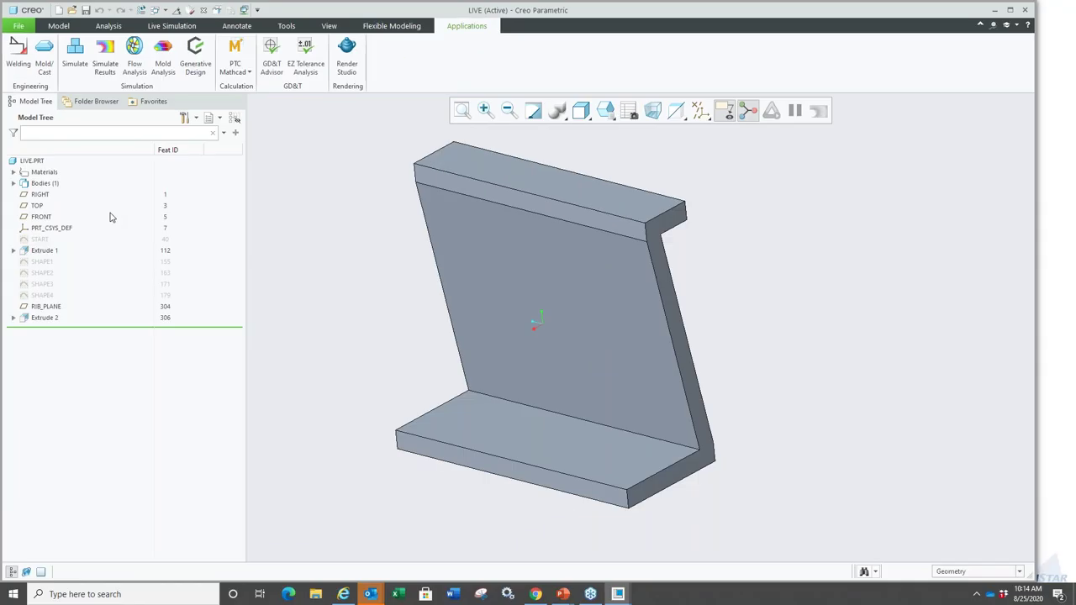
pyautogui.click(152, 29)
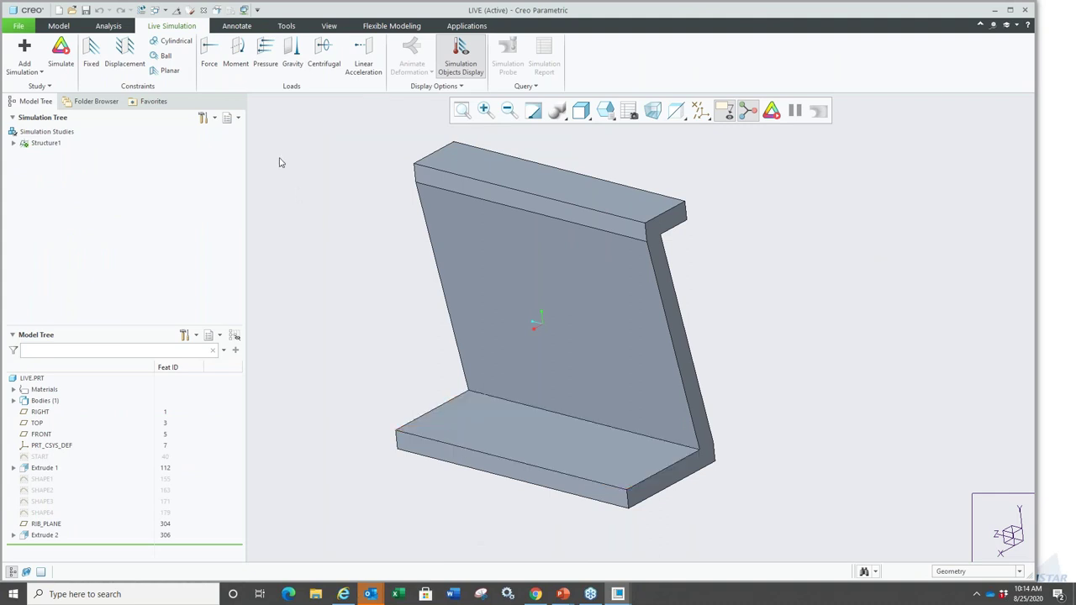
pyautogui.click(210, 68)
pyautogui.click(547, 176)
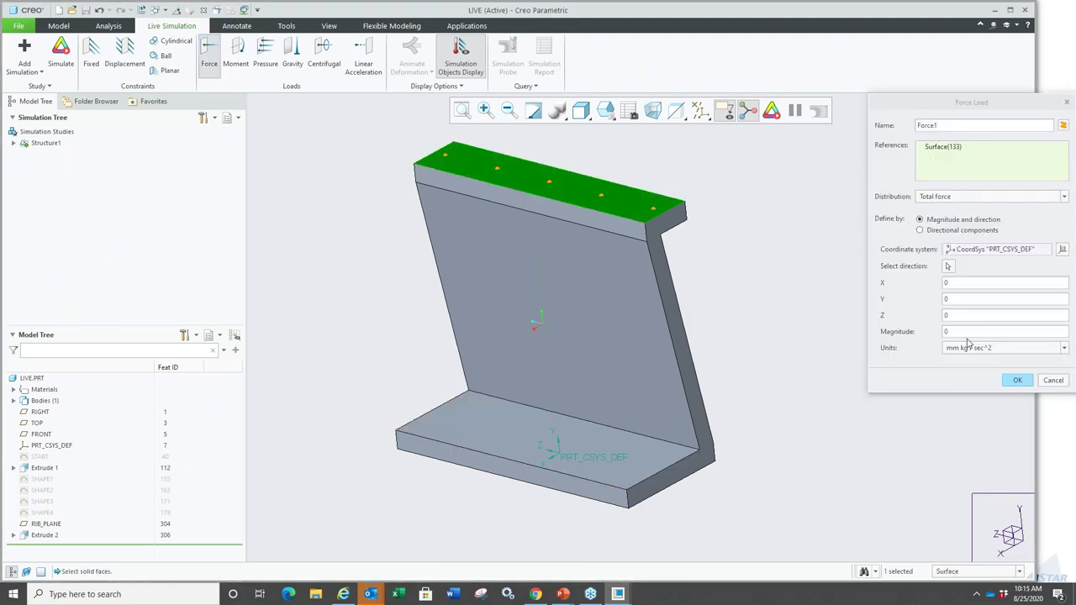
pyautogui.click(920, 230)
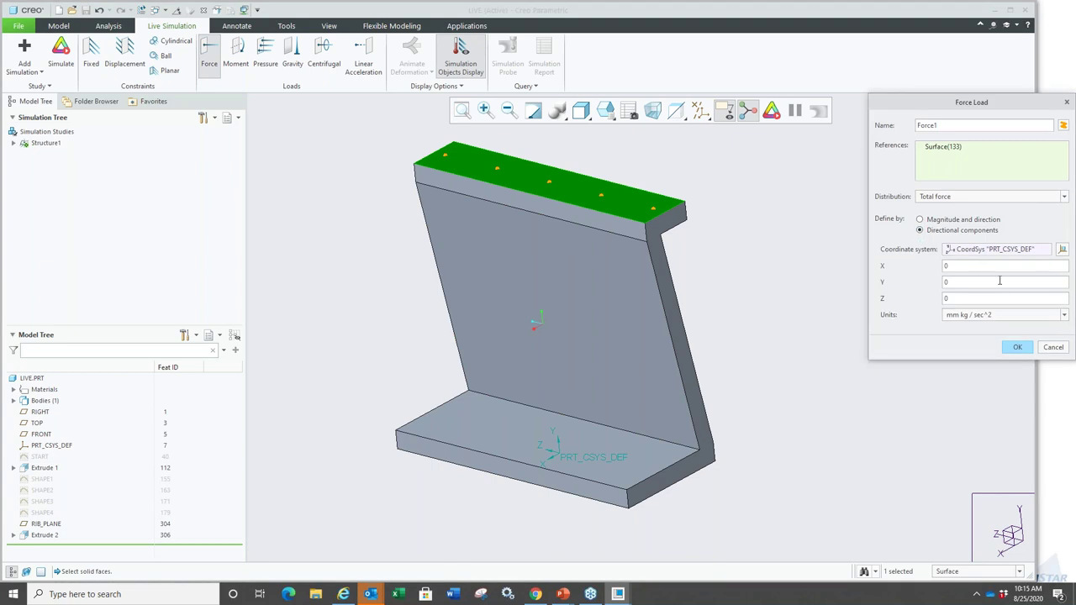
pyautogui.click(919, 219)
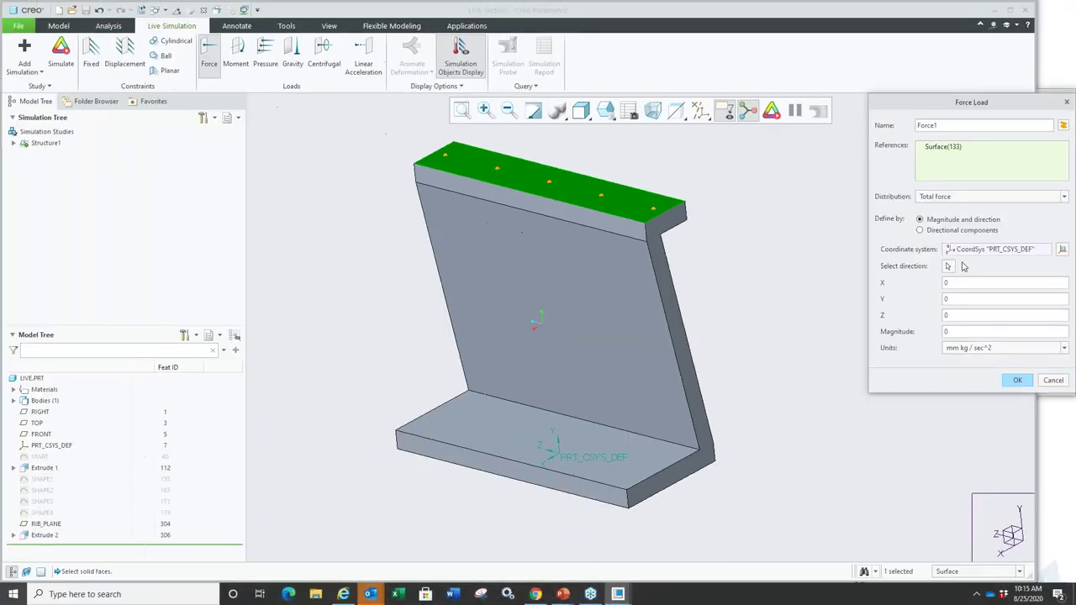
pyautogui.click(920, 231)
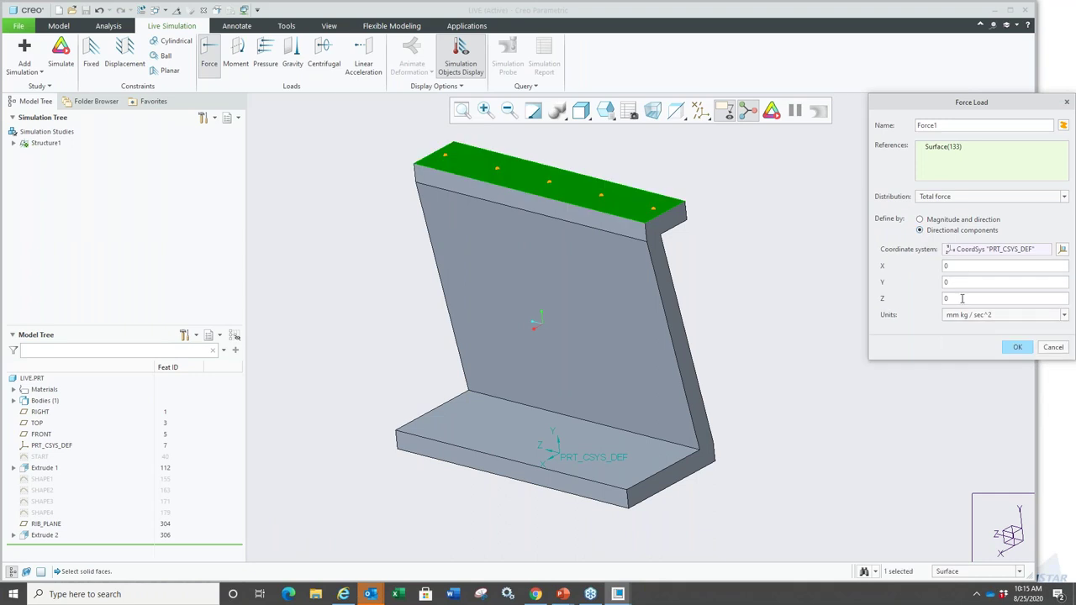
pyautogui.click(965, 316)
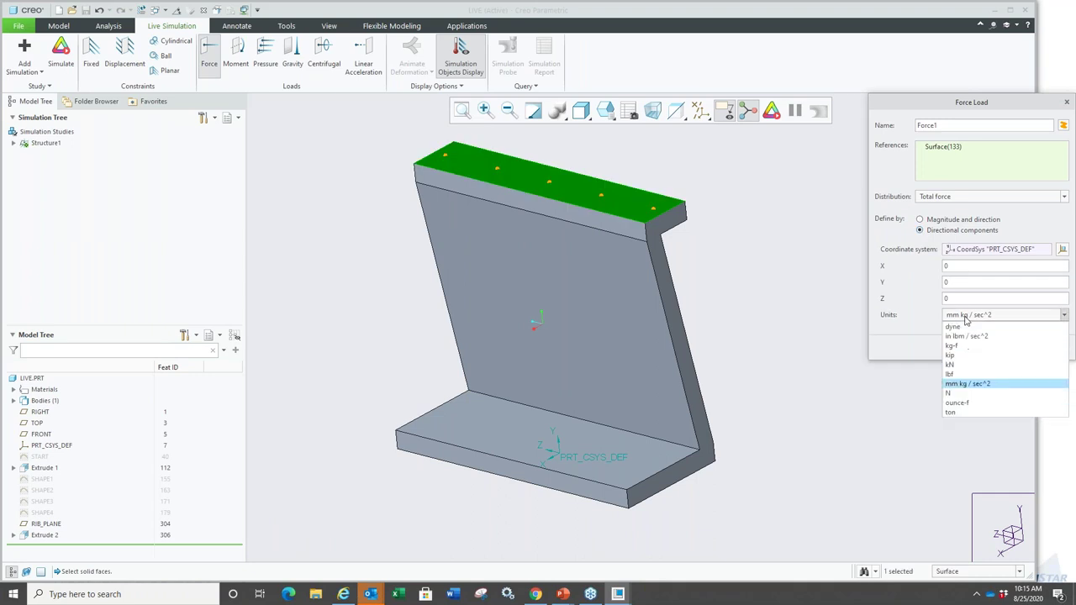
pyautogui.click(958, 373)
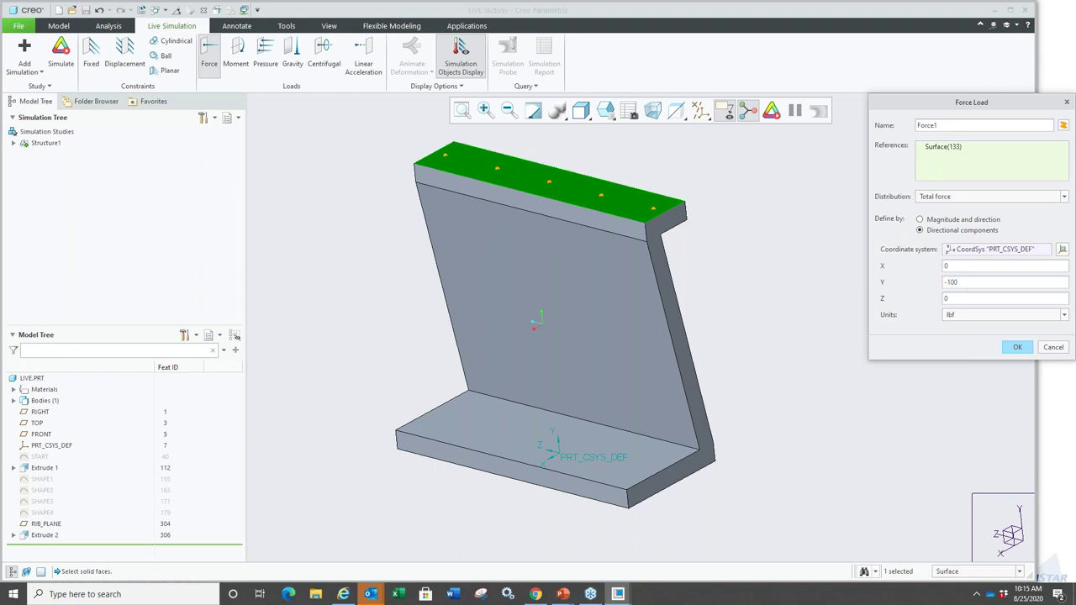
pyautogui.click(1016, 348)
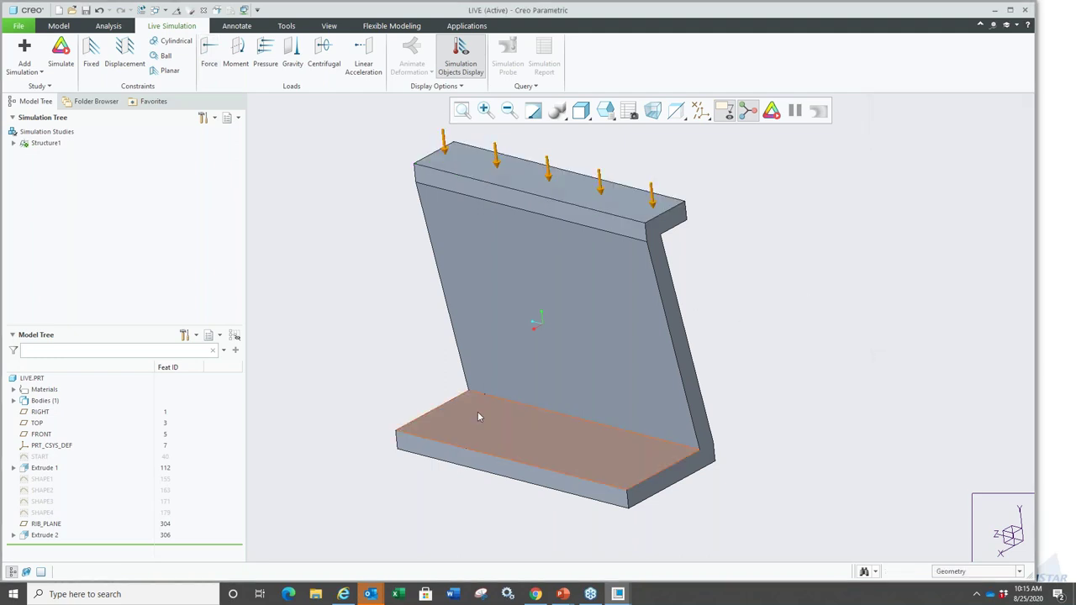
# Add a fixed constraint on the bracket's bottom surface.
pyautogui.click(91, 52)
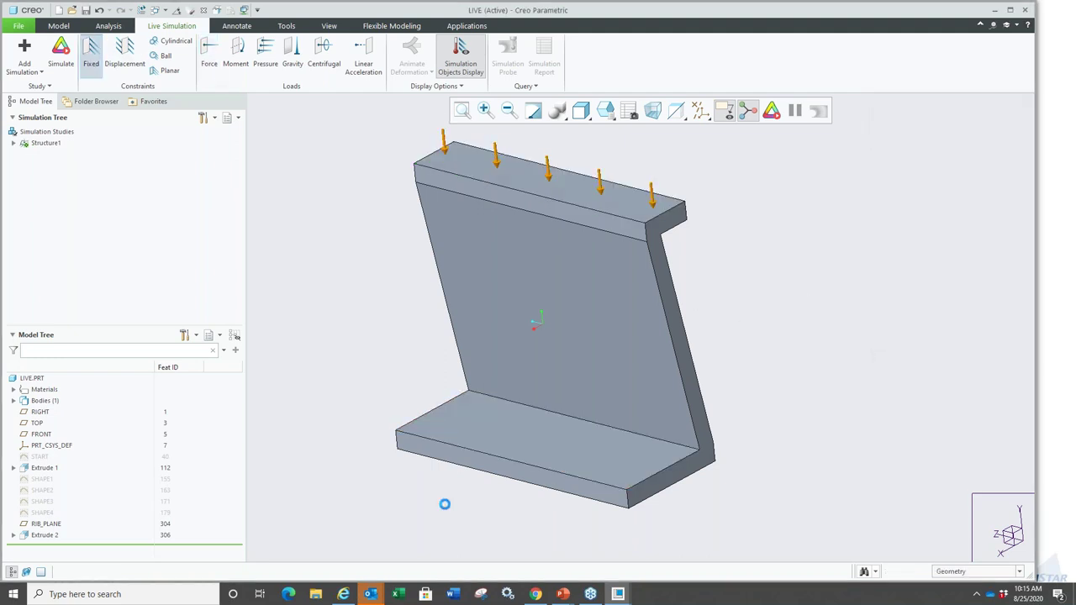
pyautogui.click(509, 447)
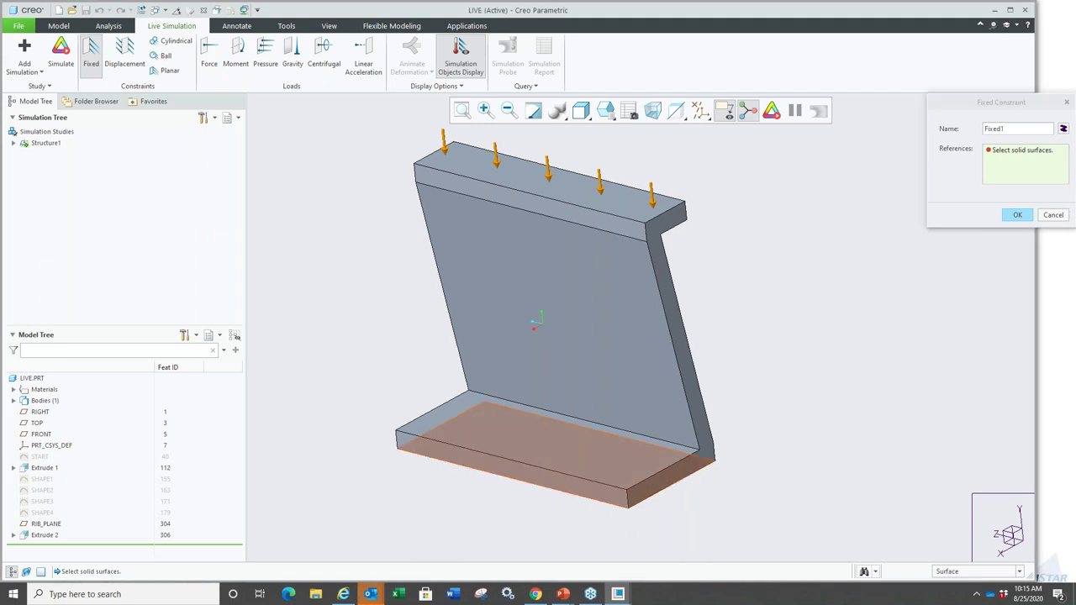
pyautogui.middleClick(373, 365)
pyautogui.click(353, 353)
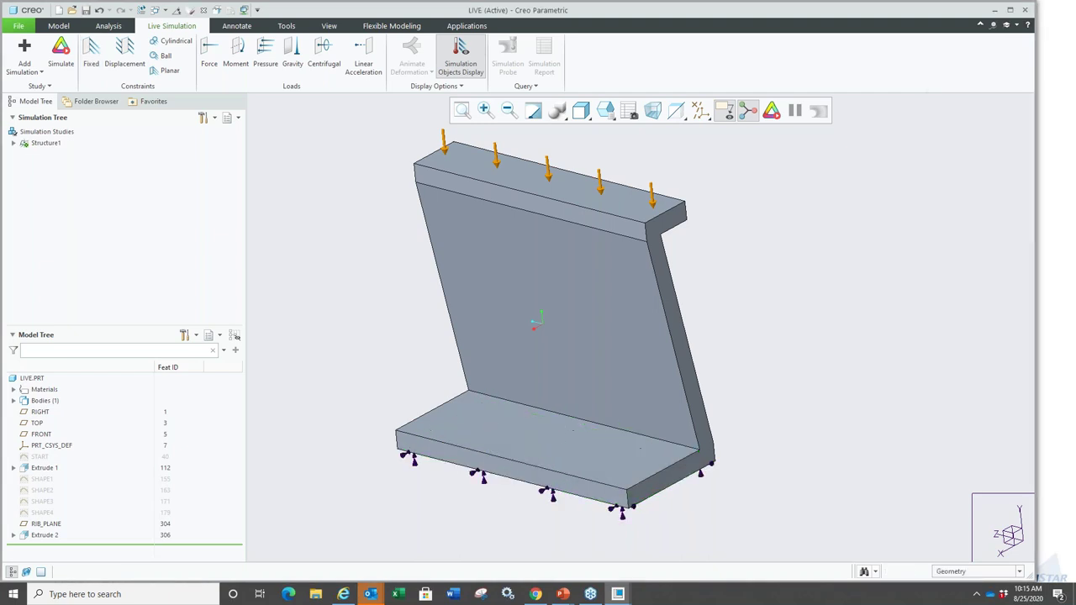
# Check the part's material, run the live stress simulation, and open the stress units list.
pyautogui.click(14, 390)
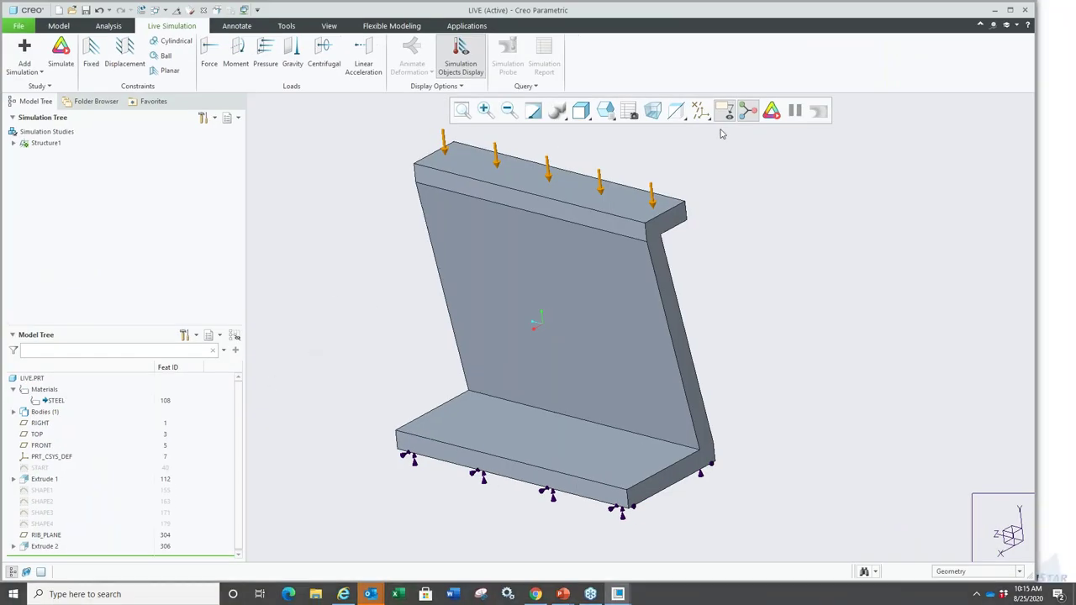
pyautogui.click(771, 110)
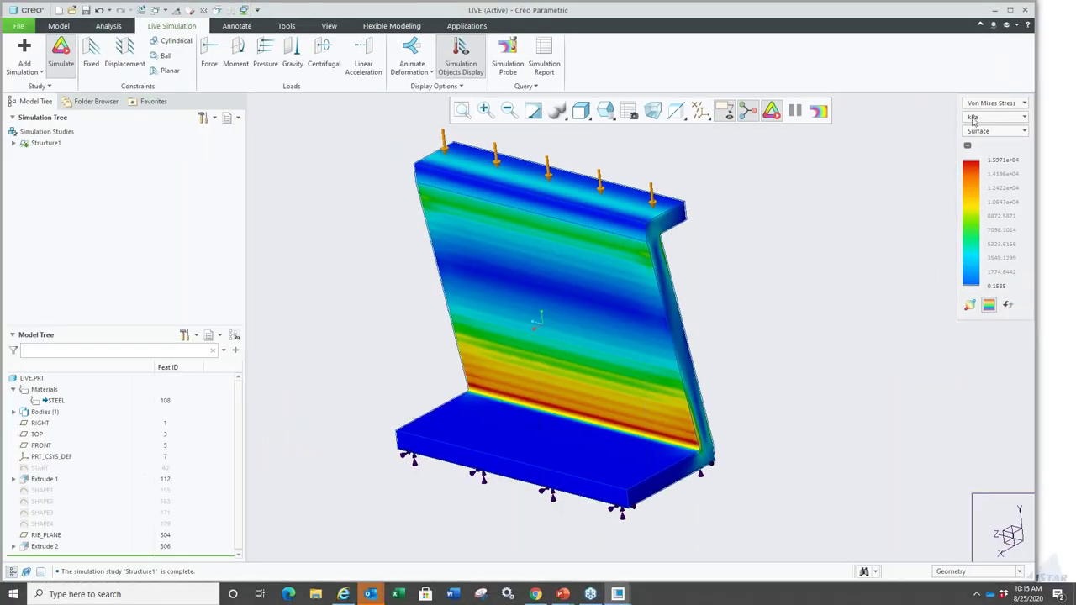
pyautogui.click(973, 119)
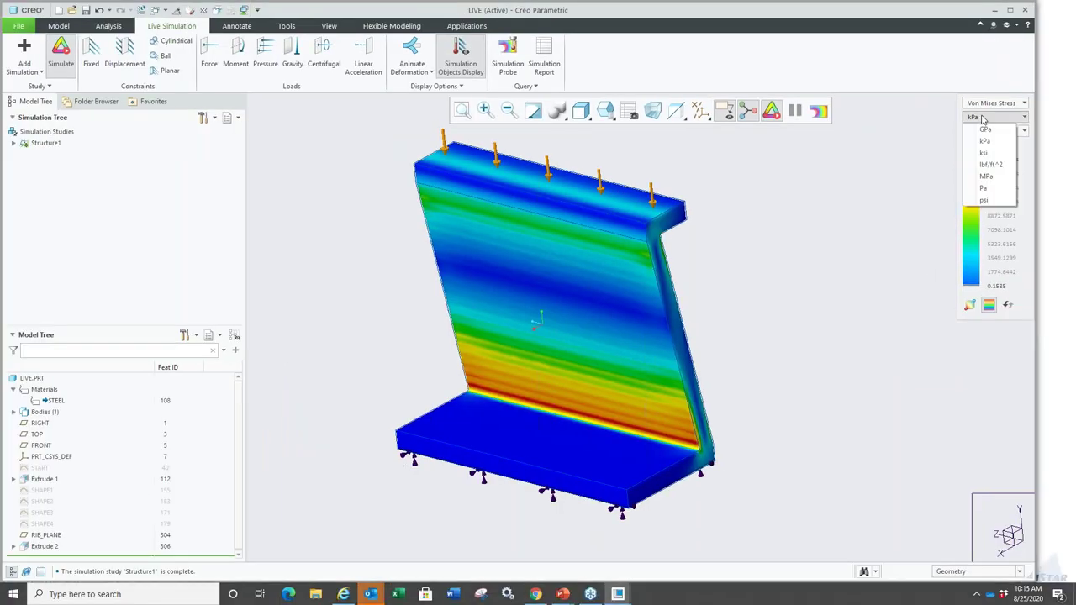
# Show stress in MPa with max and min locations marked, then return to modelling.
pyautogui.click(986, 175)
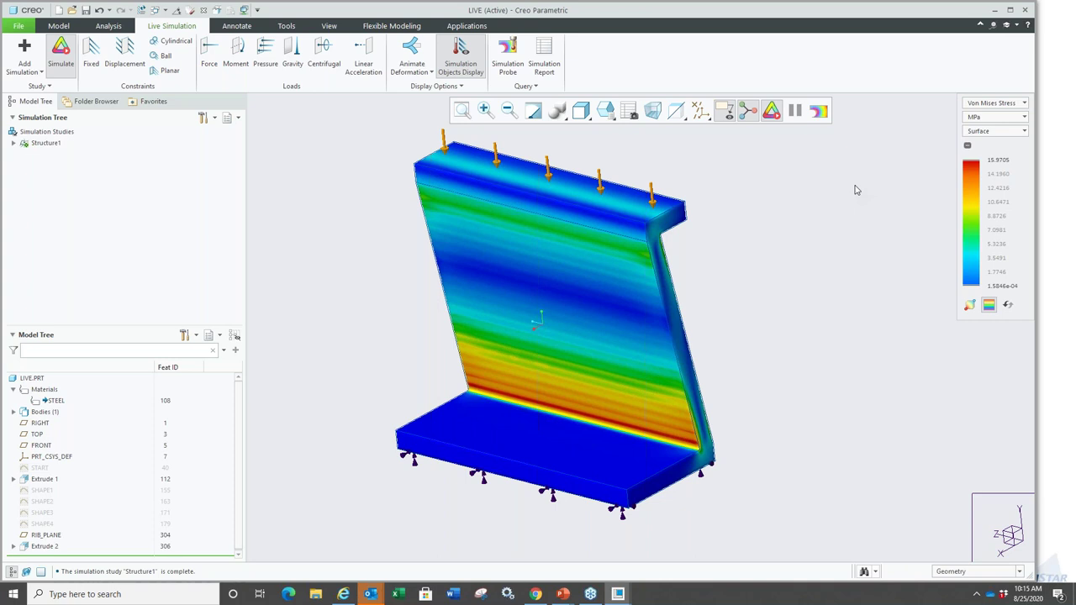
pyautogui.click(970, 305)
pyautogui.click(58, 25)
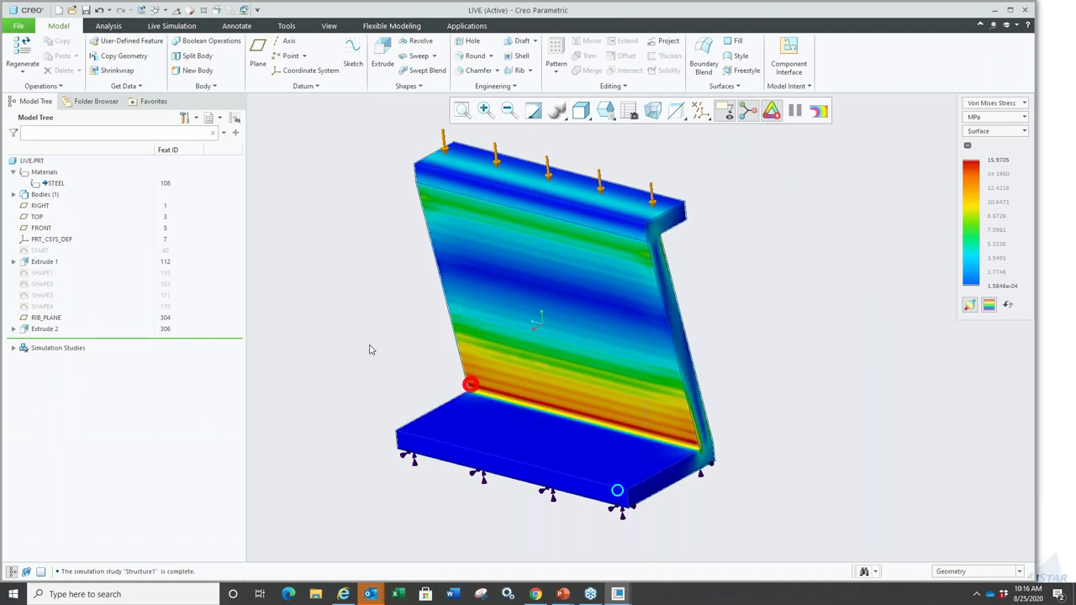
# Redefine Extrude 2 to use the SHAPE2 sketch for the wall.
pyautogui.click(528, 310)
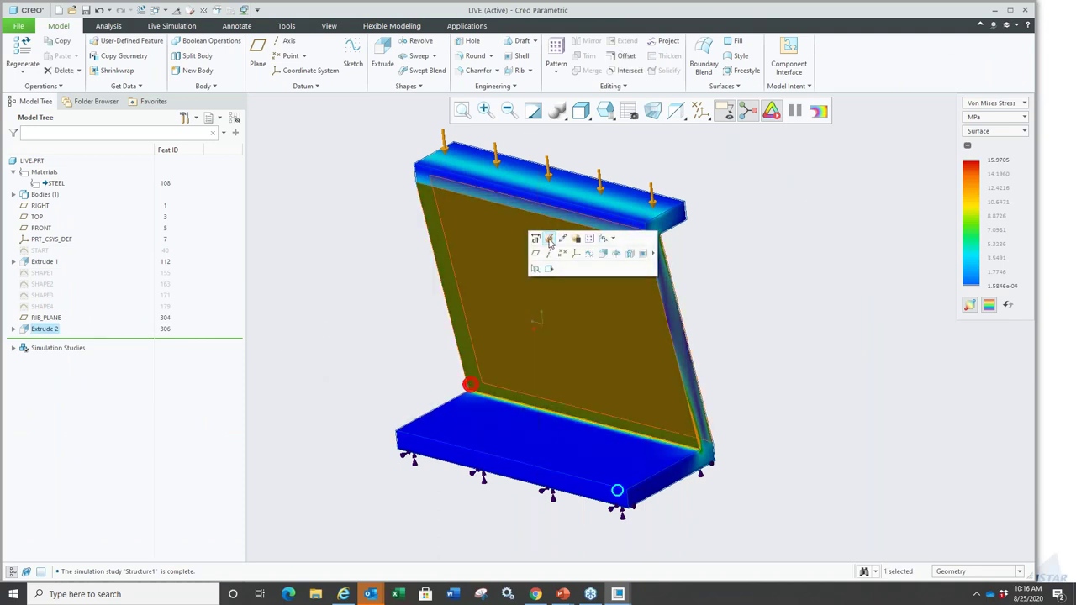
pyautogui.click(548, 239)
pyautogui.click(42, 284)
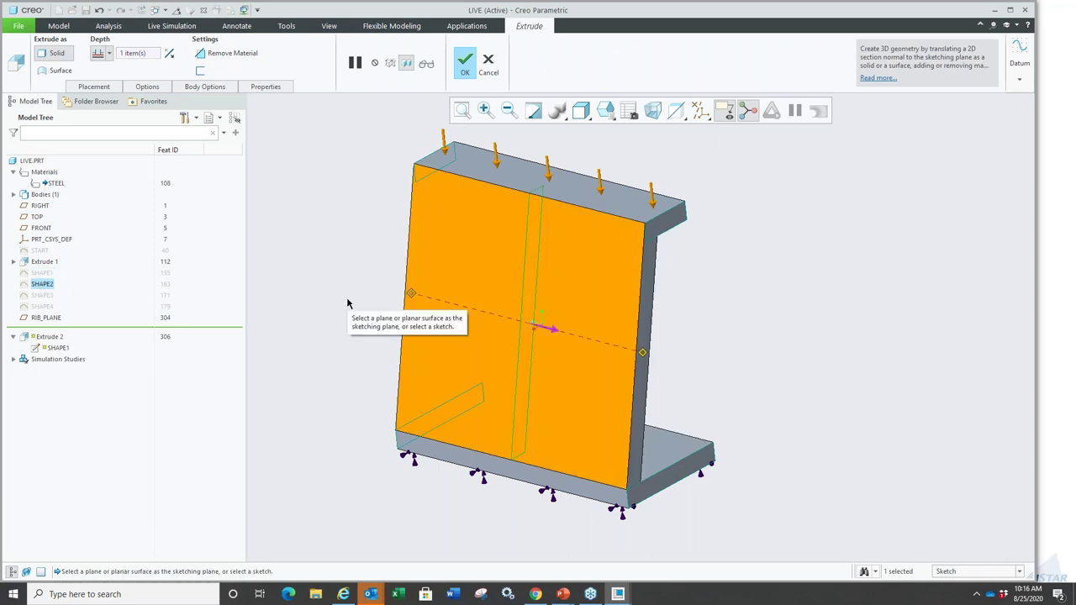
pyautogui.middleClick(412, 233)
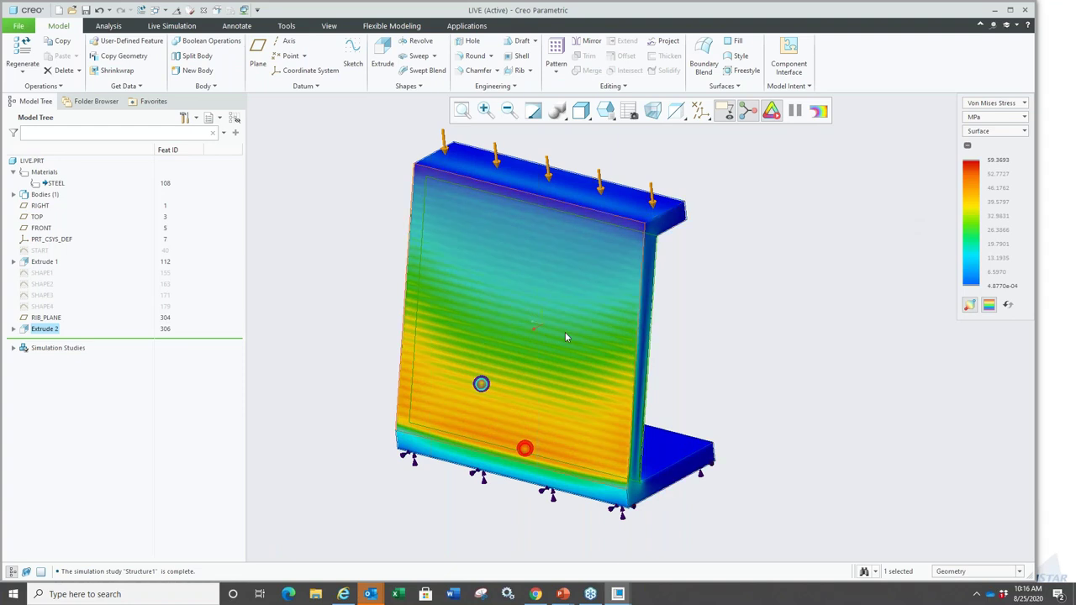
# Redefine Extrude 2 to use the SHAPE3 sketch, giving an inset wall at 17.43 MPa peak.
pyautogui.click(110, 444)
pyautogui.click(586, 266)
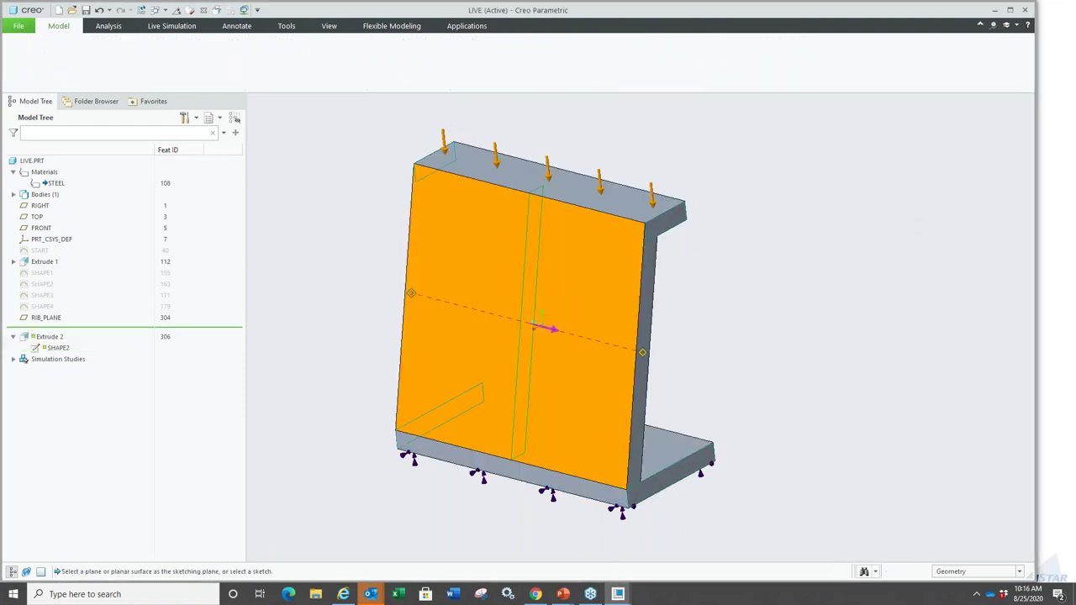
pyautogui.click(42, 296)
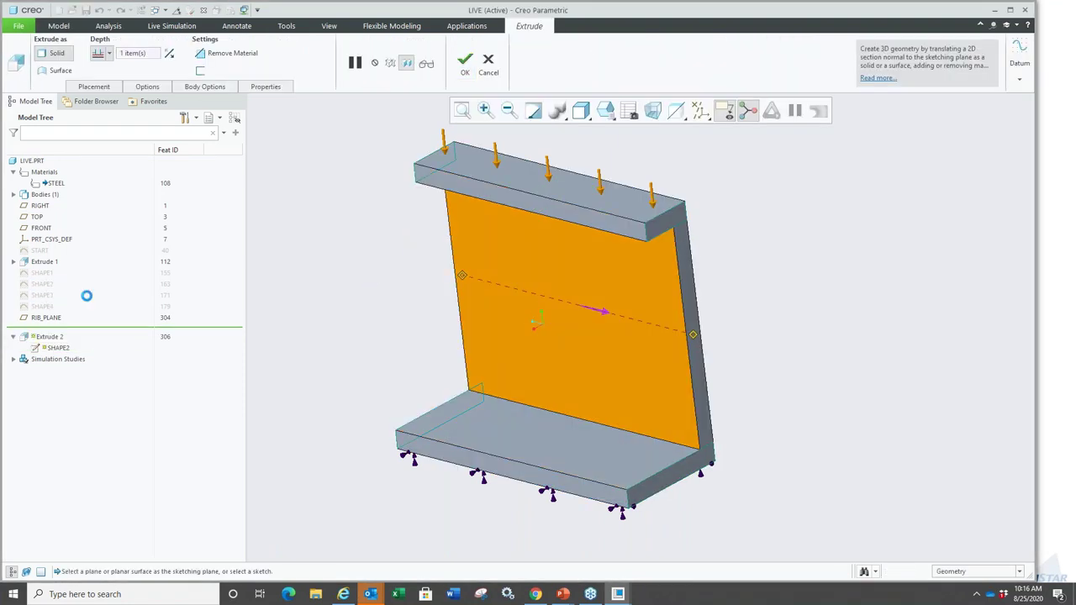
pyautogui.middleClick(343, 290)
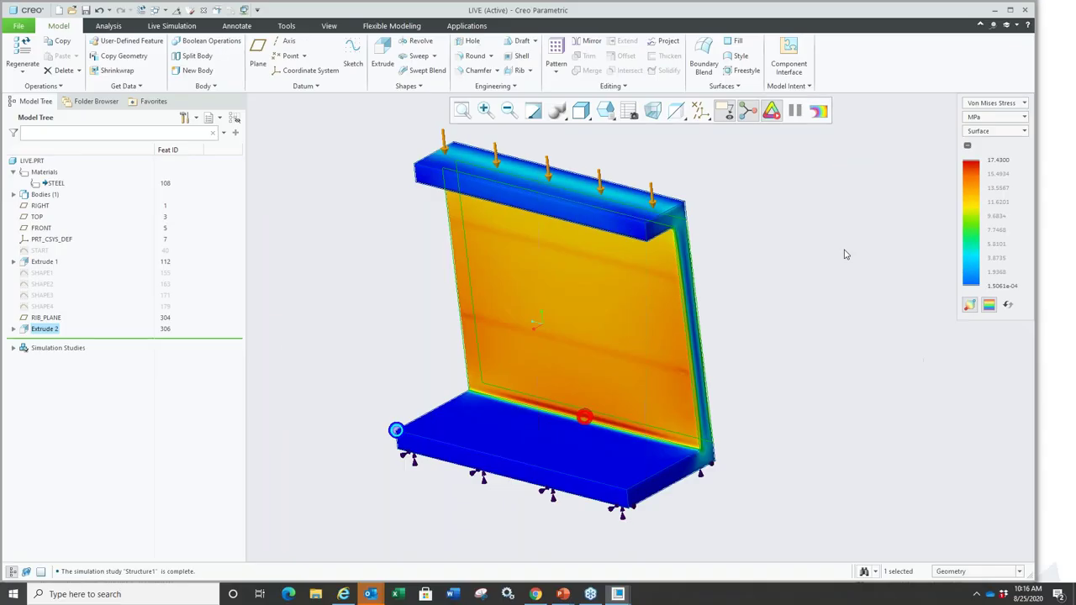
pyautogui.click(606, 328)
# Try the curved SHAPE4 wall, then redefine Extrude 2 back to the original slanted wall.
pyautogui.click(627, 279)
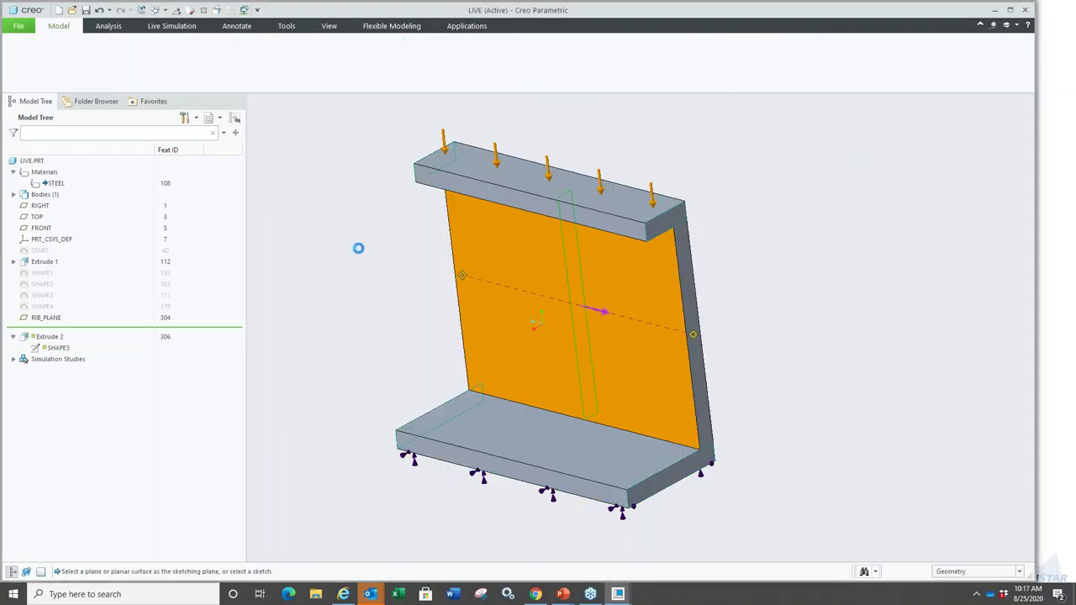
pyautogui.click(465, 61)
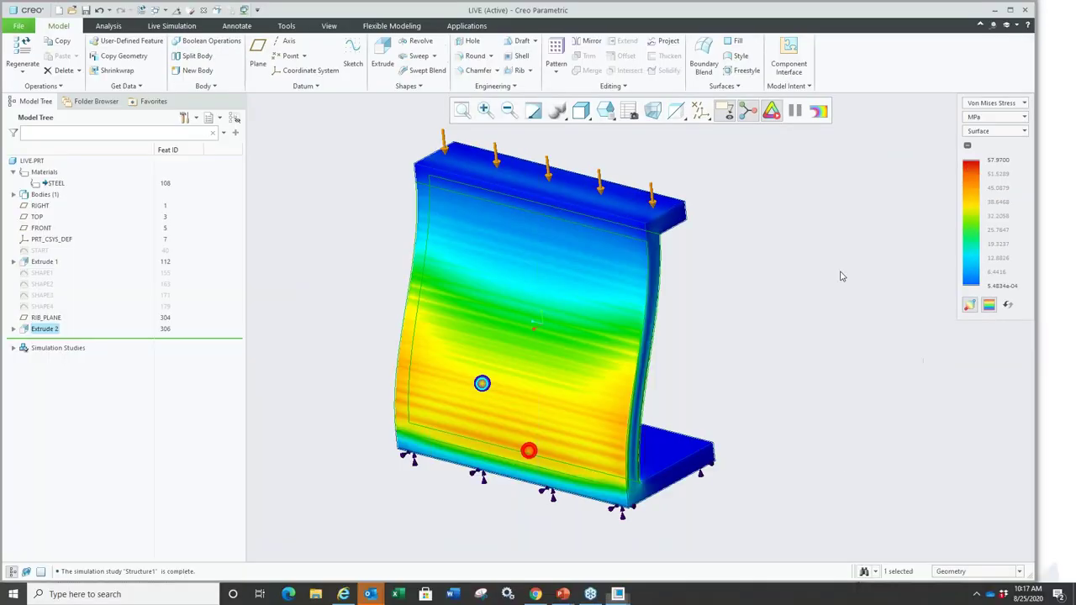
pyautogui.click(558, 312)
pyautogui.click(583, 243)
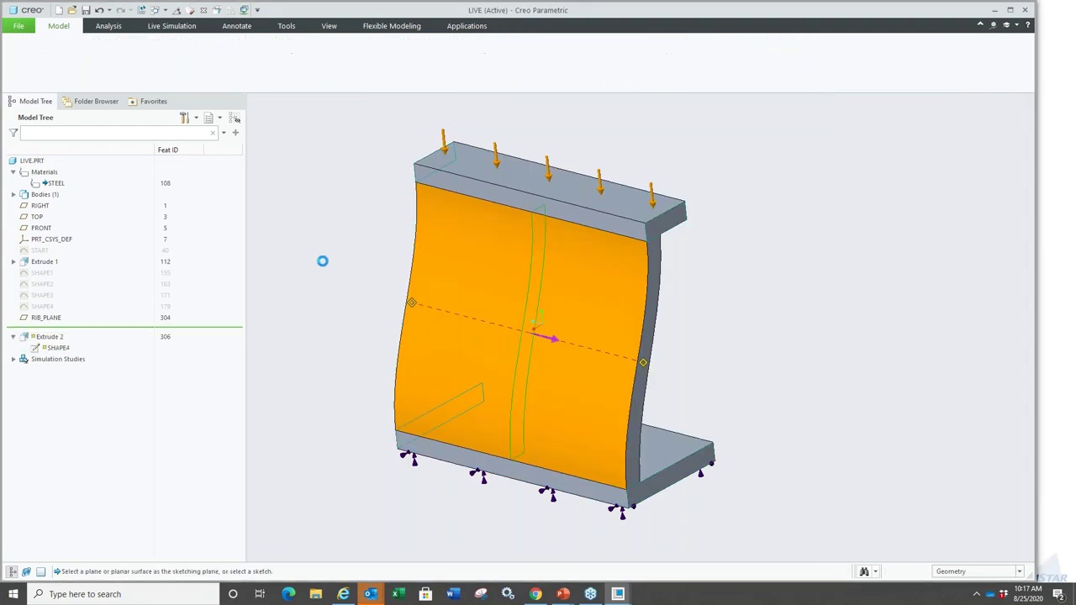
pyautogui.middleClick(361, 337)
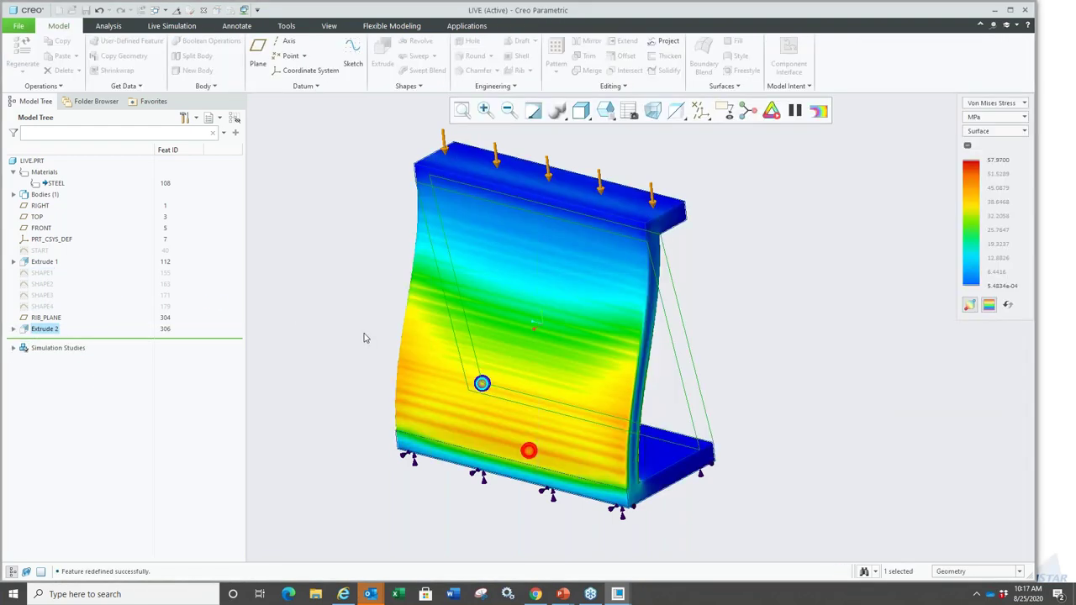
# Select the wall-to-base edge and start a round, previewing at 1.050.
pyautogui.click(399, 333)
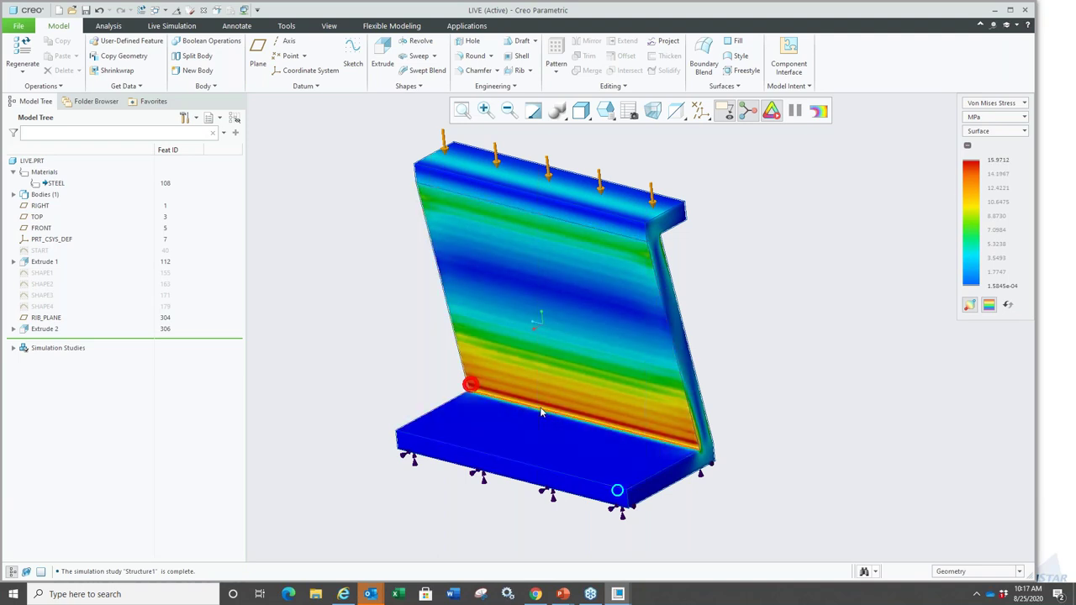
pyautogui.click(541, 411)
pyautogui.click(599, 359)
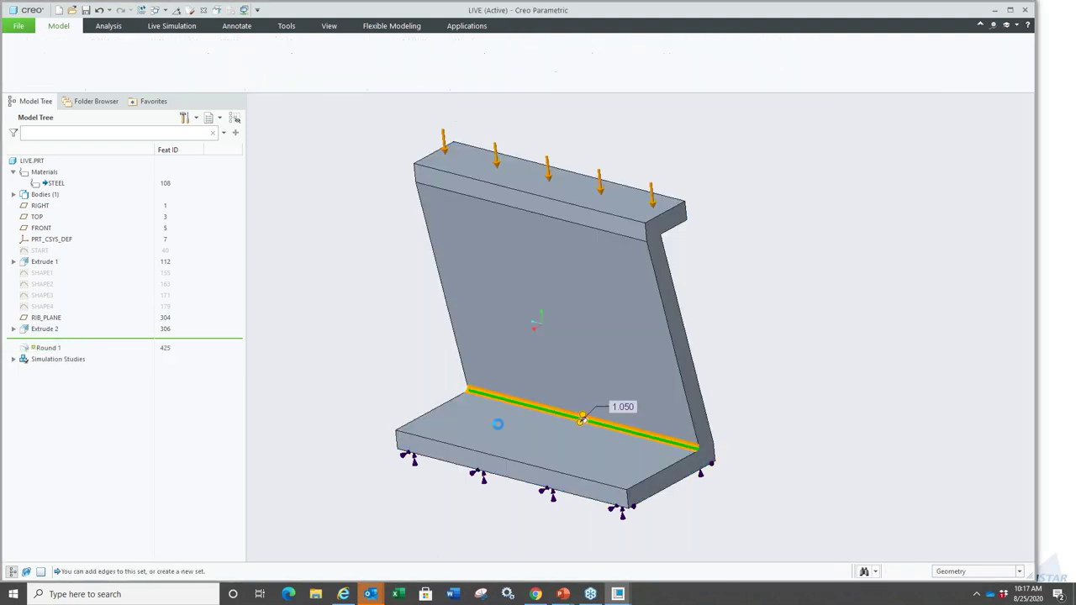
# Finish Round 1 at a 3.900 radius, lowering peak stress to 13.1455 MPa, and select the wall's top edge.
pyautogui.moveTo(582, 417); pyautogui.dragTo(563, 431)
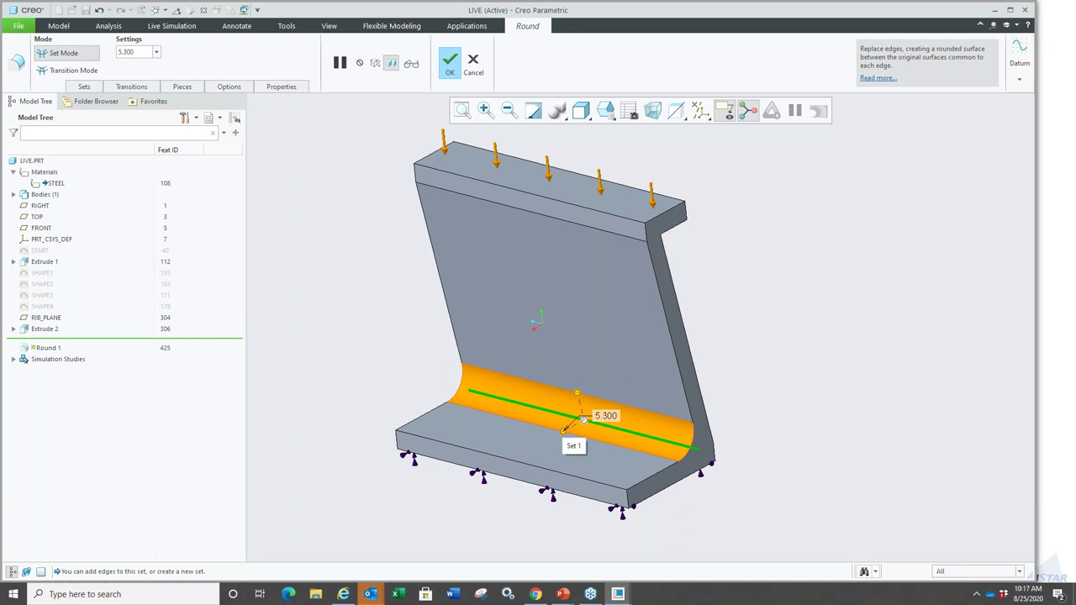
pyautogui.moveTo(563, 433); pyautogui.dragTo(569, 428)
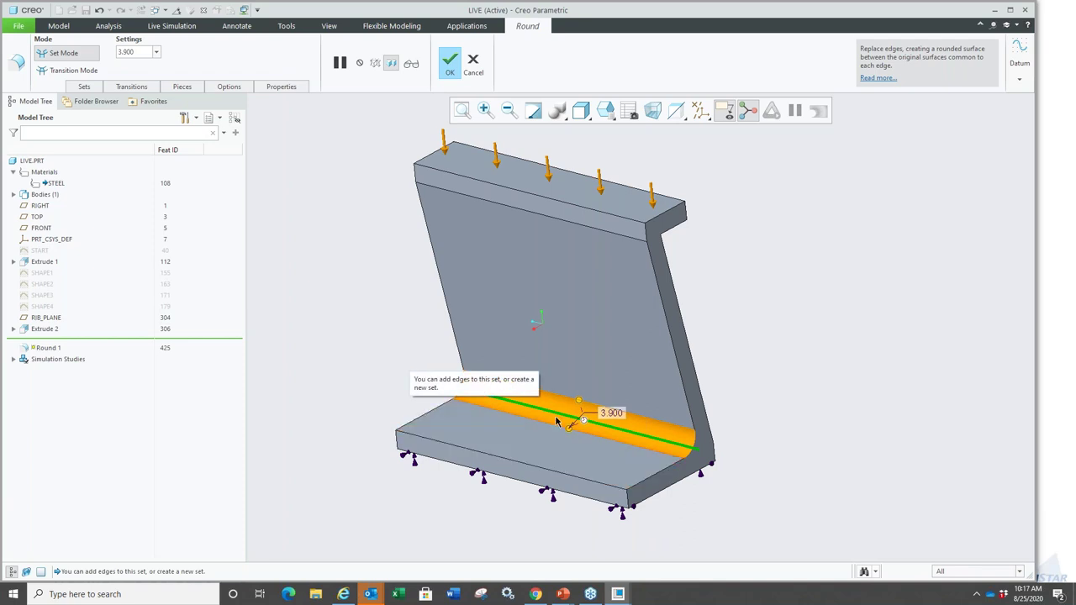
pyautogui.middleClick(373, 354)
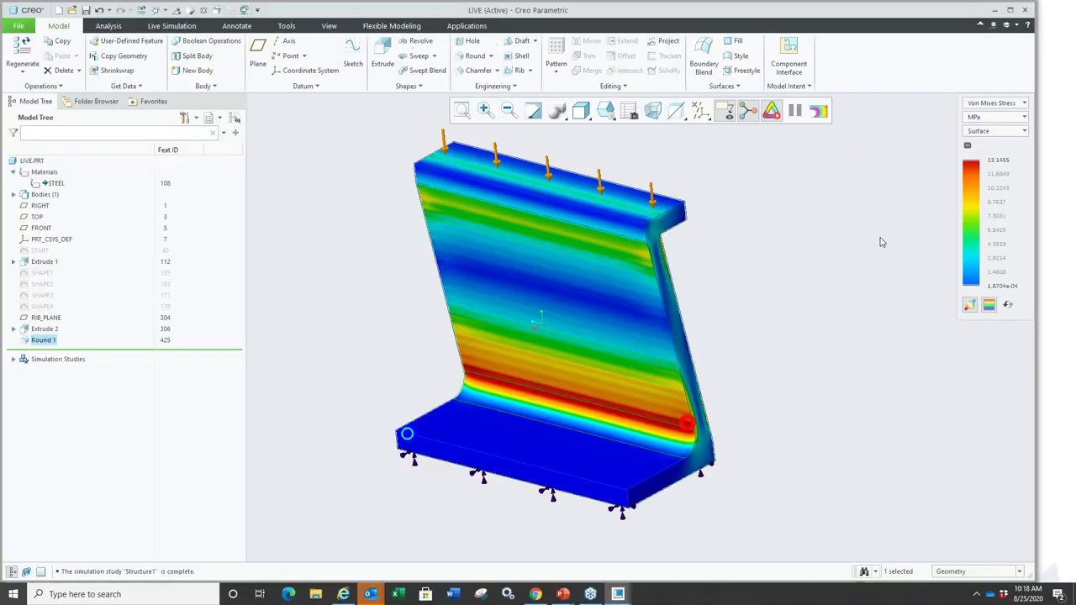
pyautogui.moveTo(614, 358); pyautogui.dragTo(496, 300, button='middle')
pyautogui.click(474, 192)
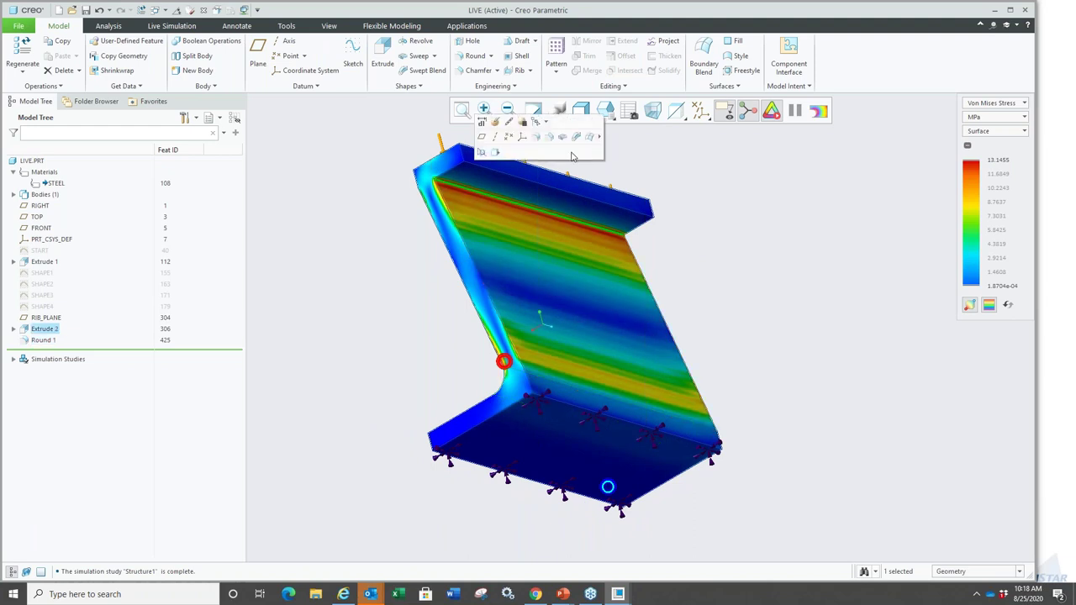
# Chamfer the wall's top edge with a D1 x D2 scheme and review the 13.8269 MPa stress map.
pyautogui.click(561, 140)
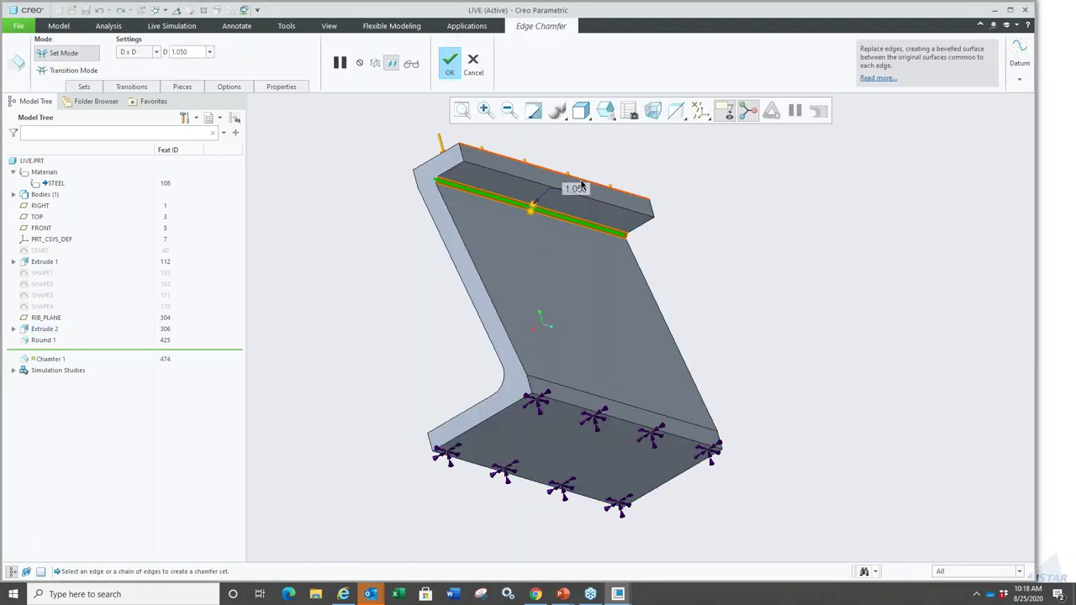
pyautogui.click(555, 191)
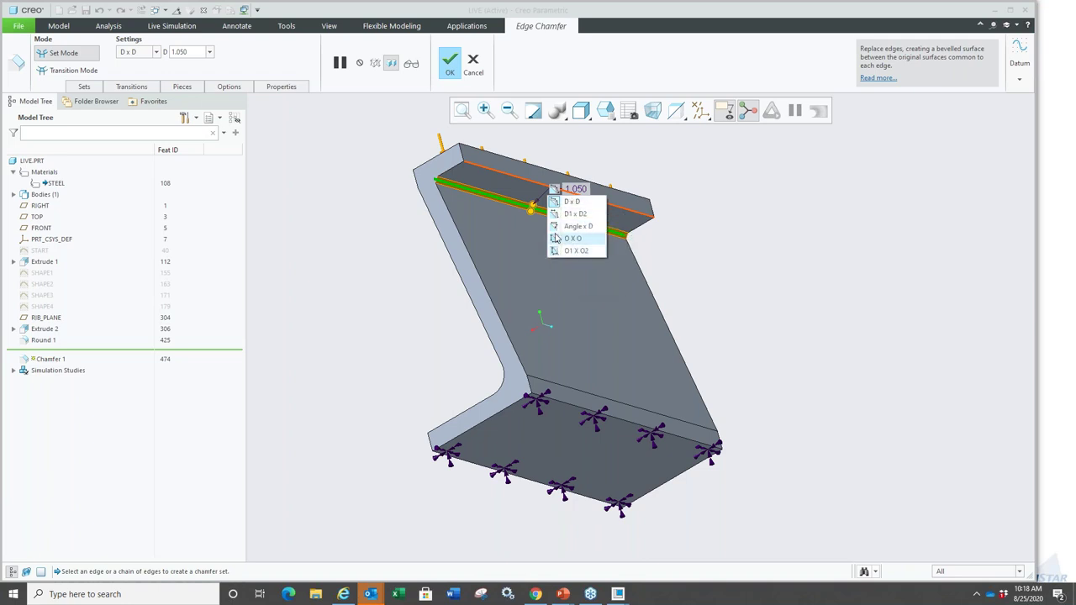
pyautogui.click(557, 213)
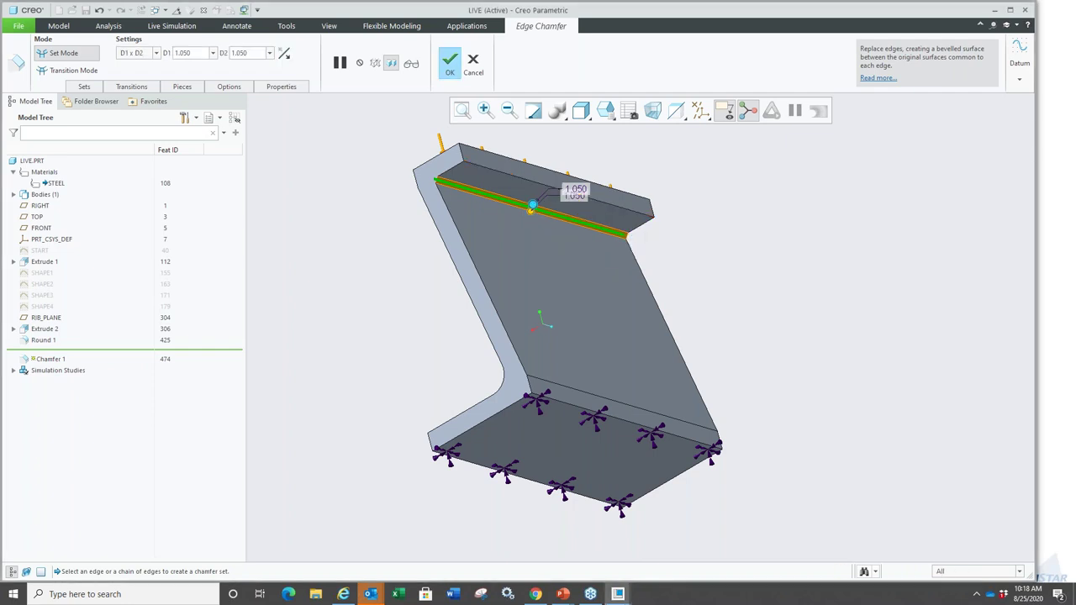
pyautogui.moveTo(532, 206); pyautogui.dragTo(552, 271)
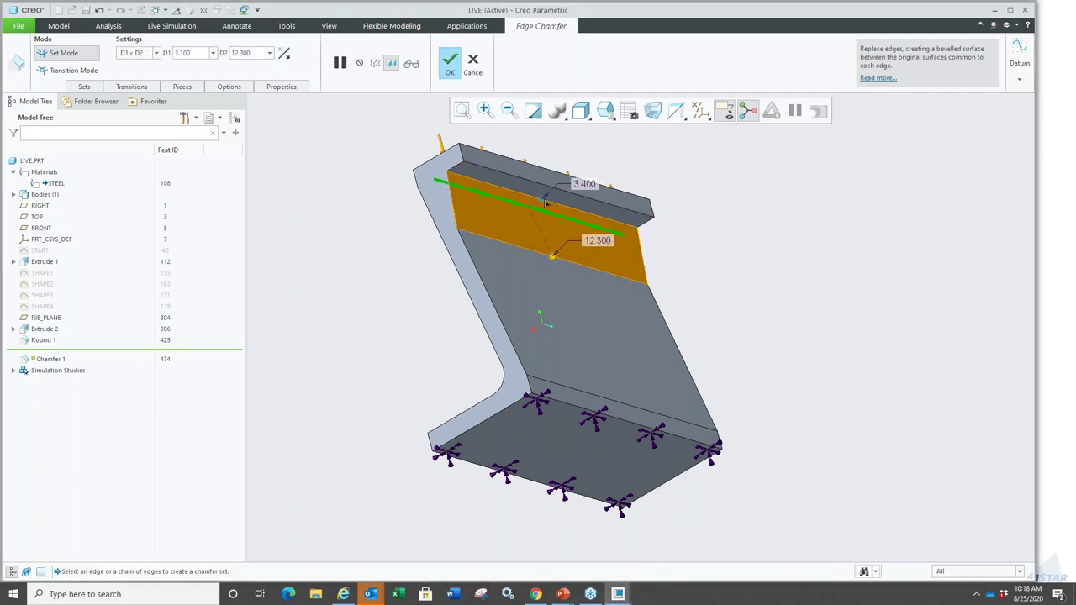
pyautogui.middleClick(634, 251)
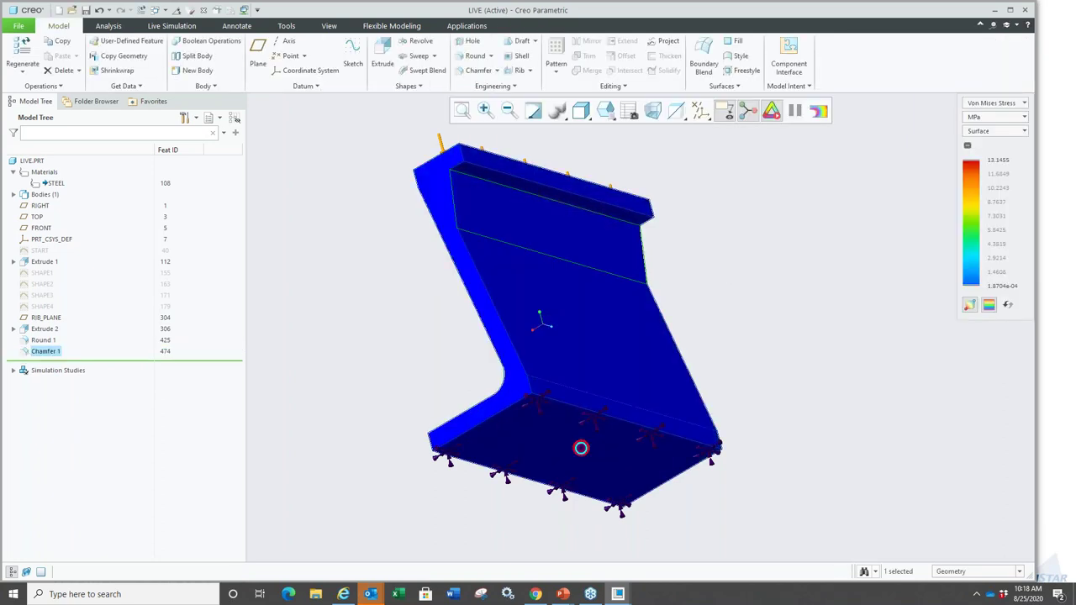
pyautogui.moveTo(529, 463)
pyautogui.mouseDown(button='middle')
pyautogui.moveTo(624, 446)
pyautogui.moveTo(686, 391)
pyautogui.mouseUp(button='middle')
pyautogui.moveTo(639, 337); pyautogui.dragTo(570, 310, button='middle')
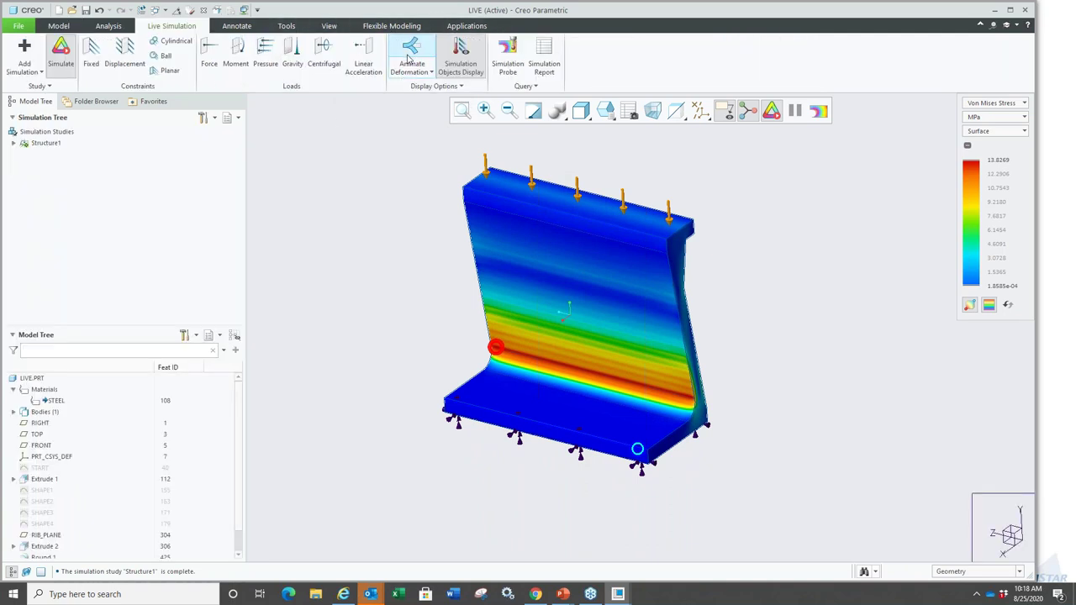
# Animate the deformation, then switch the result display to Von Mises stress in MPa.
pyautogui.click(409, 52)
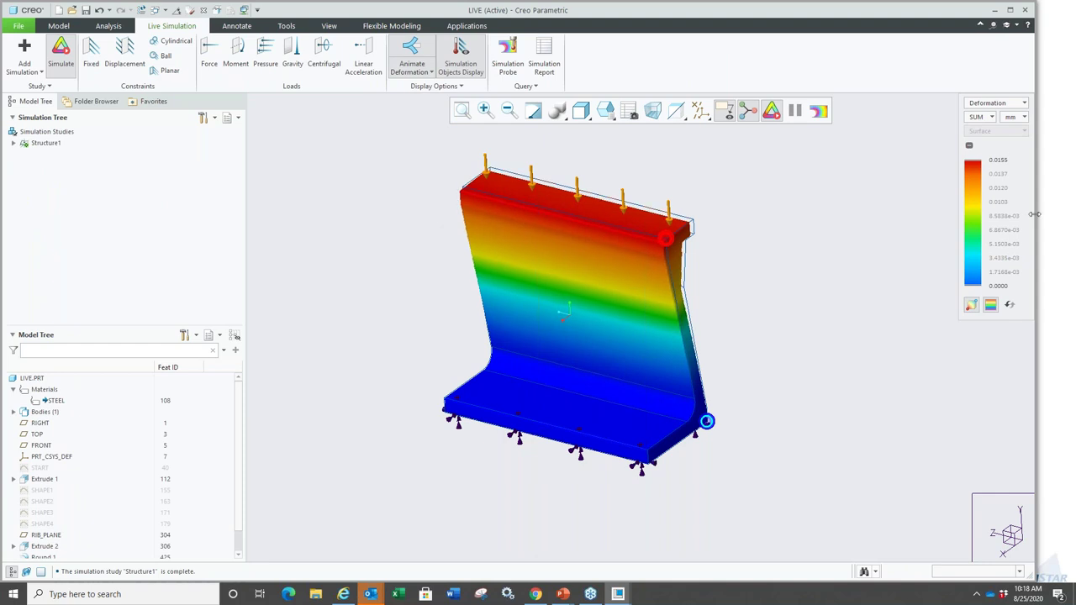
pyautogui.click(999, 104)
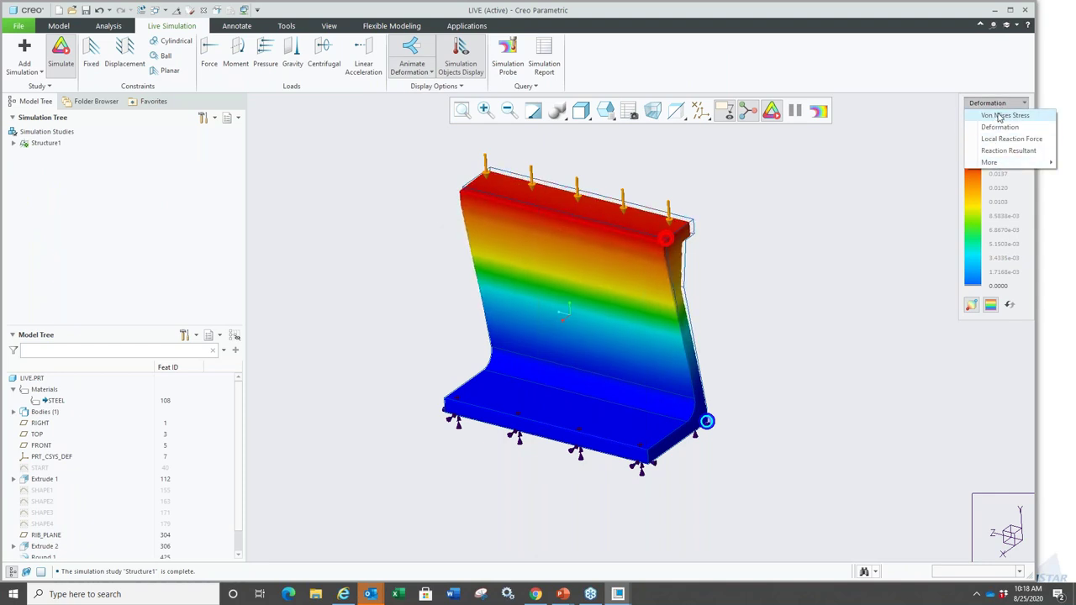
pyautogui.click(1000, 115)
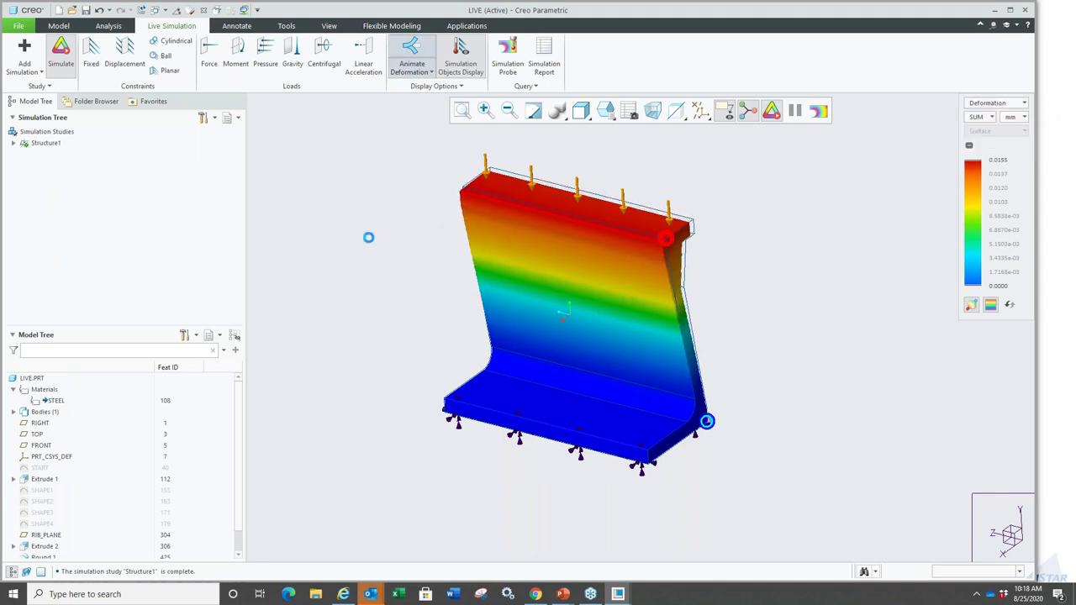
pyautogui.click(58, 25)
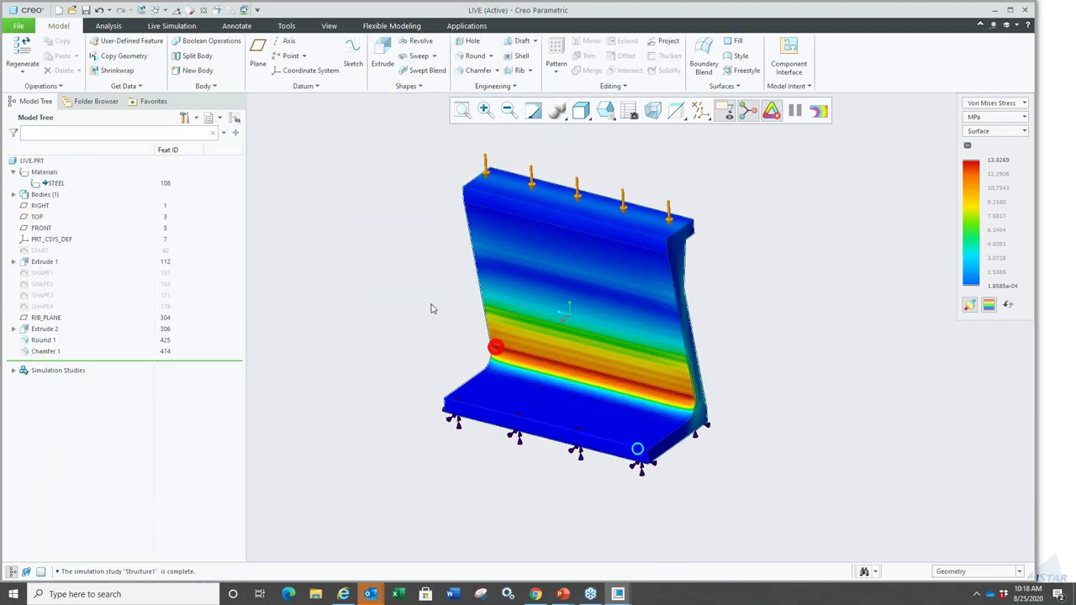
# Start a profile rib on RIB_PLANE and sketch a line from the base's top face to the wall.
pyautogui.click(531, 70)
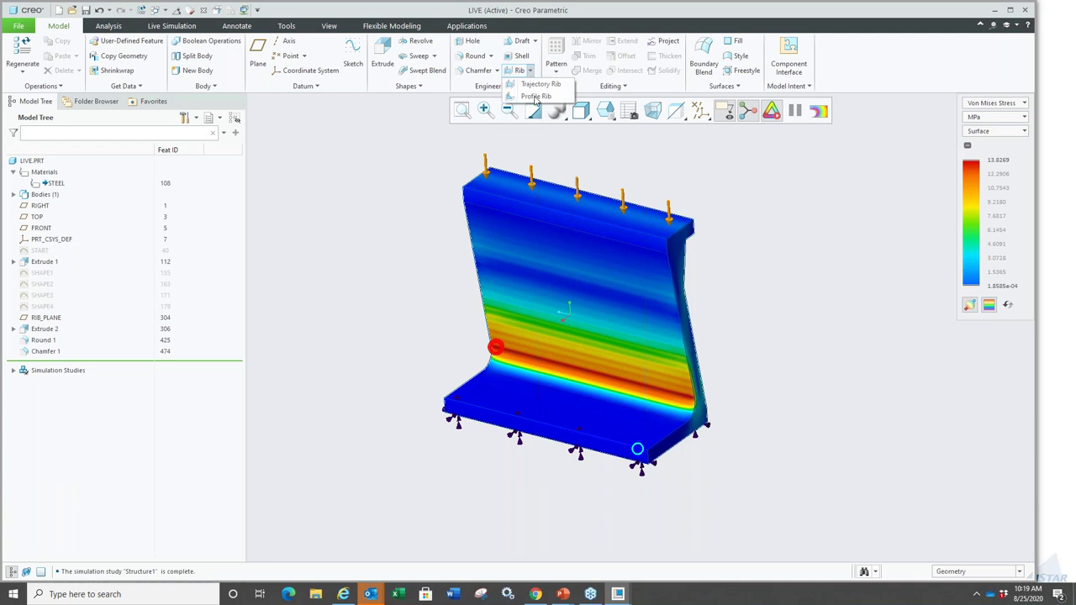
pyautogui.click(538, 99)
pyautogui.click(42, 318)
pyautogui.rightClick(408, 323)
pyautogui.click(430, 339)
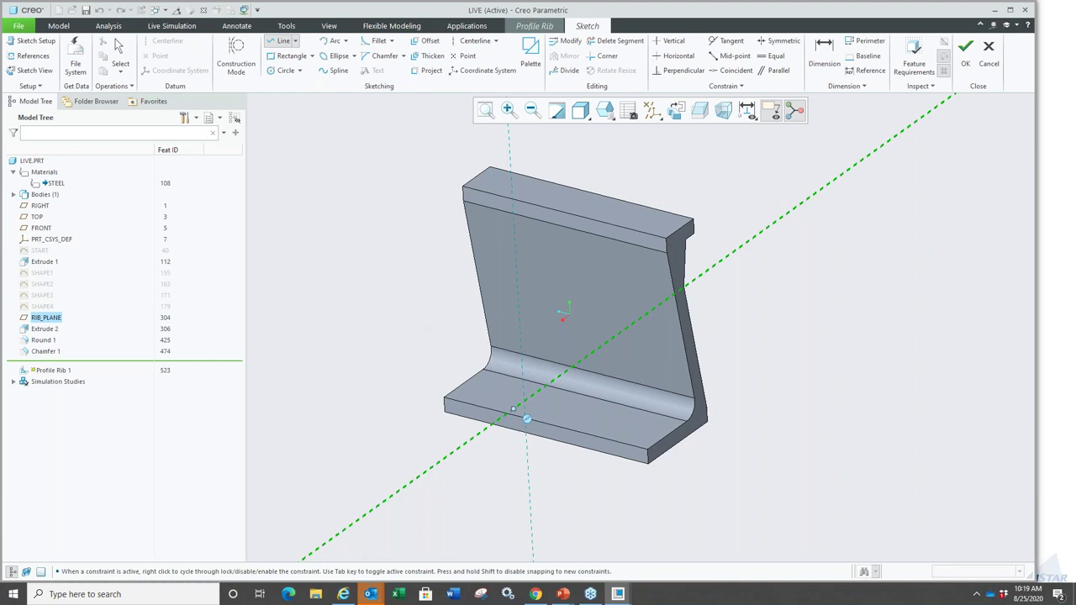
pyautogui.keyDown('alt'); pyautogui.click(511, 402); pyautogui.keyUp('alt')
pyautogui.click(512, 399)
pyautogui.click(536, 321)
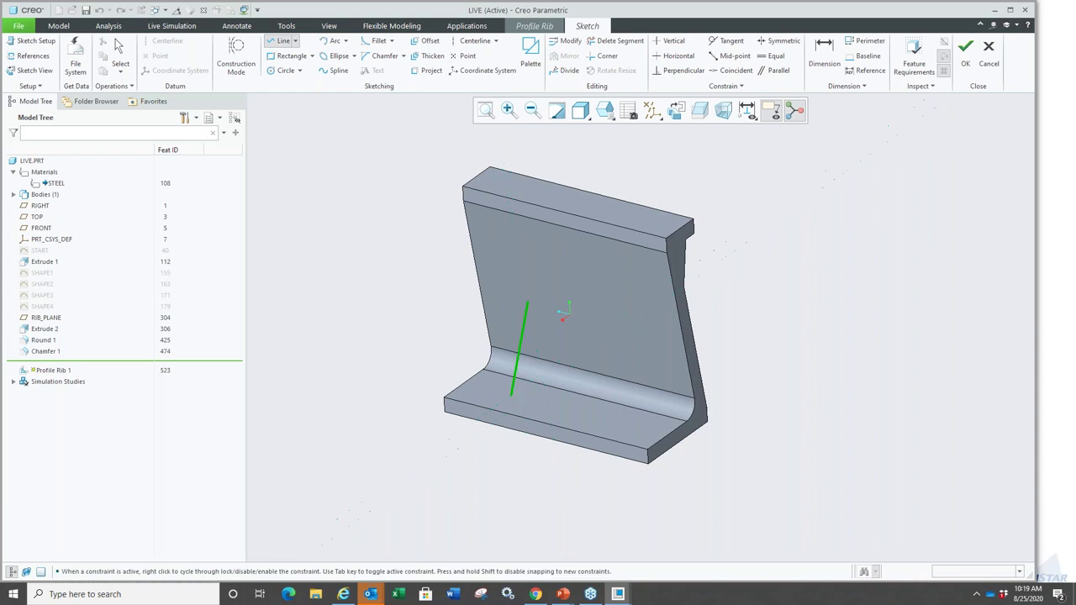
pyautogui.click(527, 300)
pyautogui.middleClick(528, 301)
# Accept the rib sketch and finish Profile Rib 1 at 4.600 thickness, peak stress 15.2748 MPa.
pyautogui.scroll(3, 511, 332)
pyautogui.rightClick(441, 325)
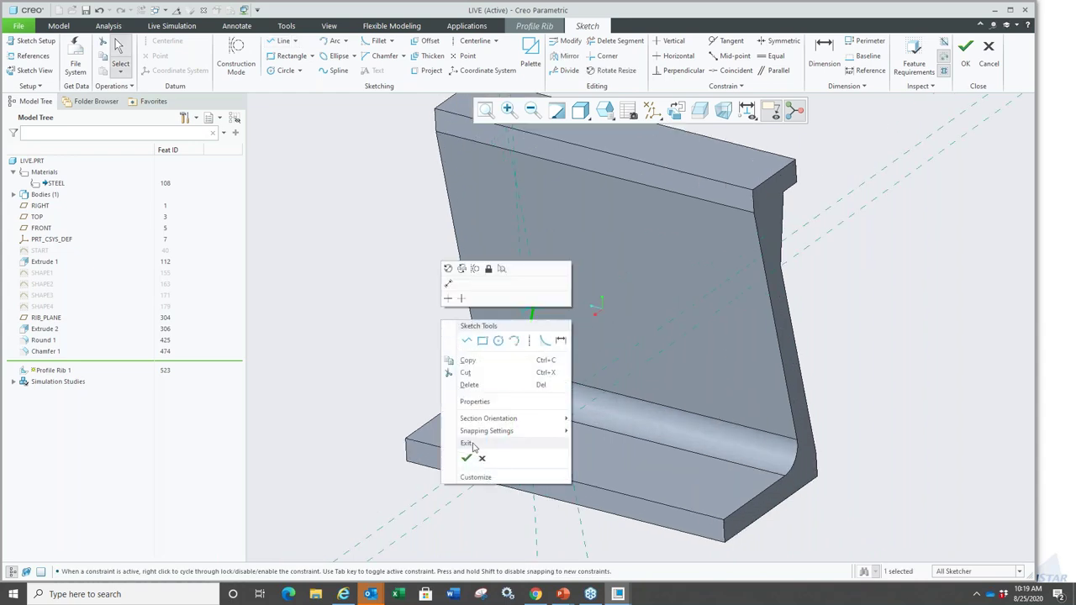
pyautogui.click(469, 455)
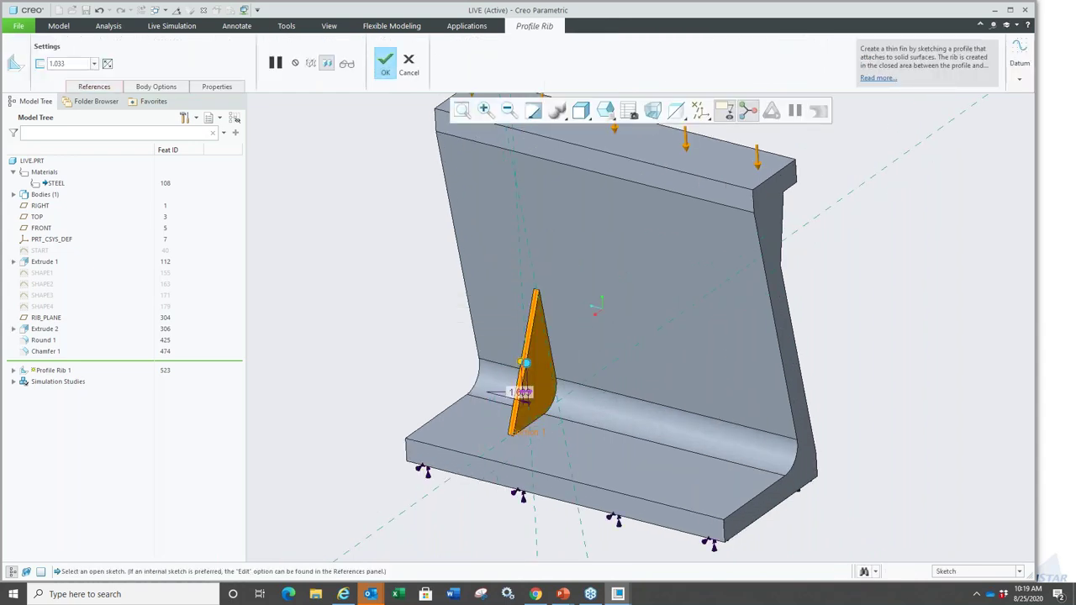
pyautogui.moveTo(526, 365); pyautogui.dragTo(539, 370)
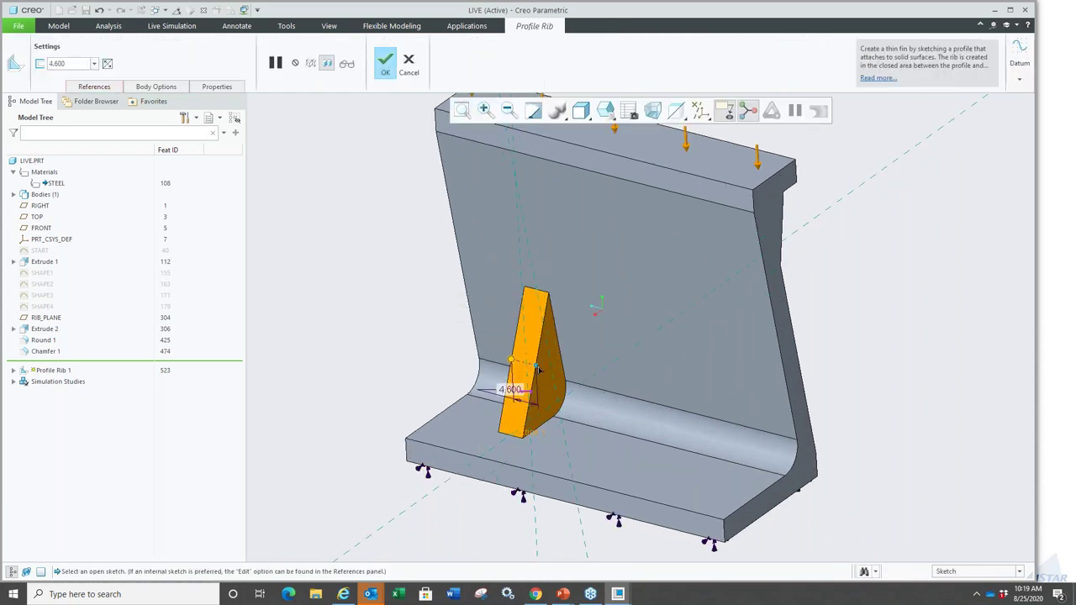
pyautogui.middleClick(394, 341)
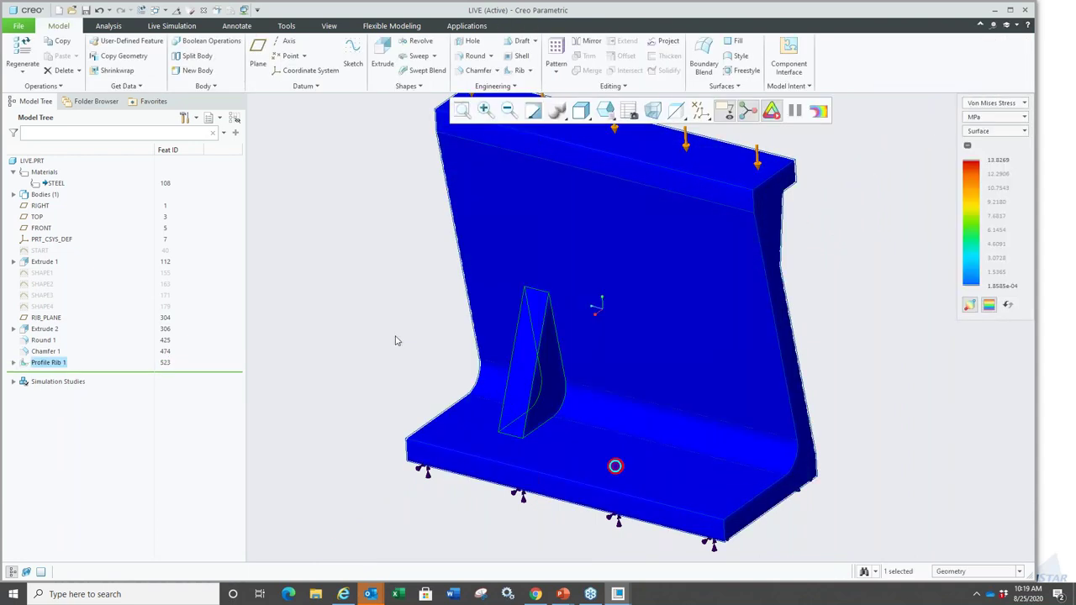
pyautogui.hotkey('ctrl', 'd')
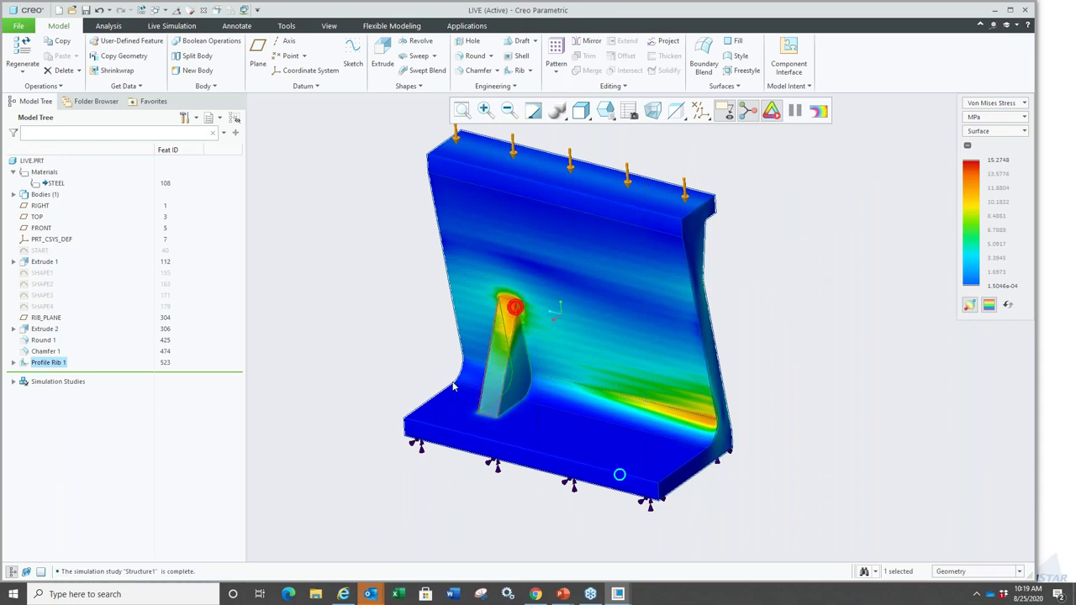
pyautogui.rightClick(326, 360)
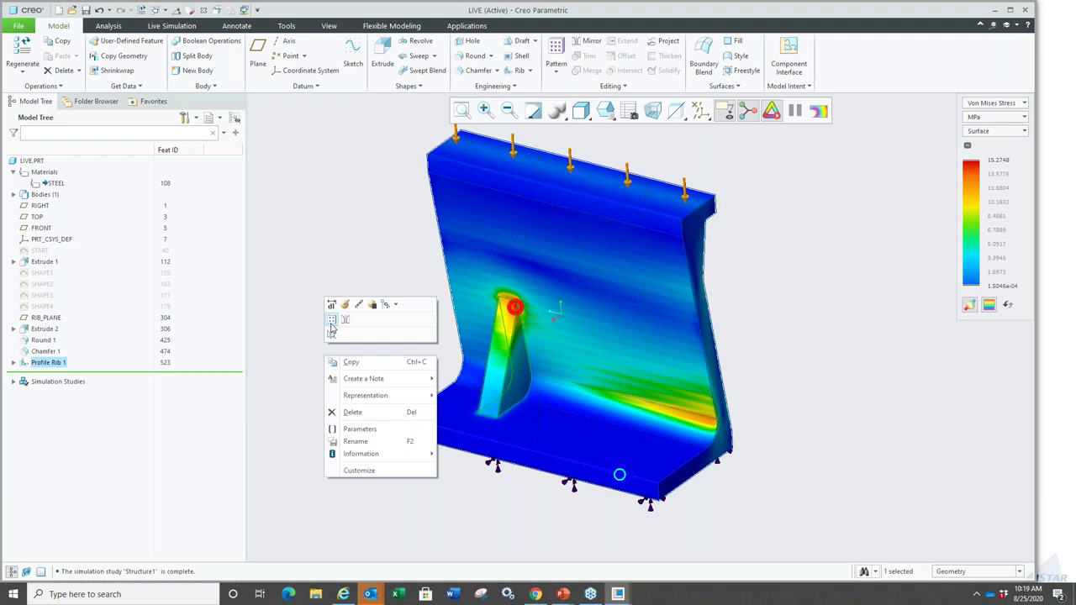
# Start a pattern on Profile Rib 1 and look through the available pattern types.
pyautogui.click(327, 329)
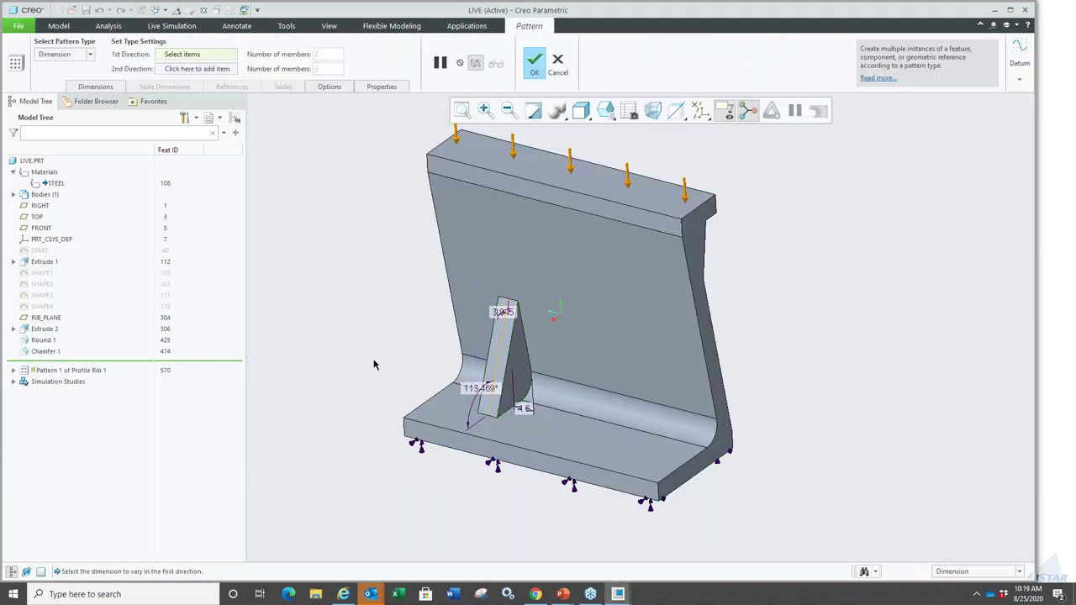
pyautogui.rightClick(374, 364)
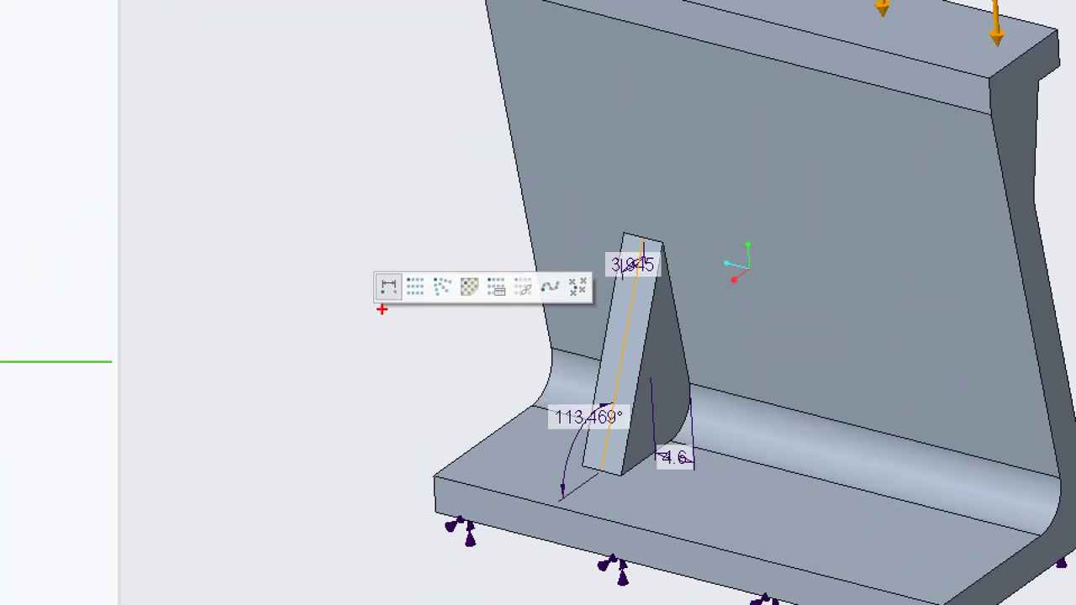
pyautogui.moveTo(380, 297)
pyautogui.mouseDown()
pyautogui.moveTo(415, 257)
pyautogui.moveTo(446, 257)
pyautogui.mouseUp()
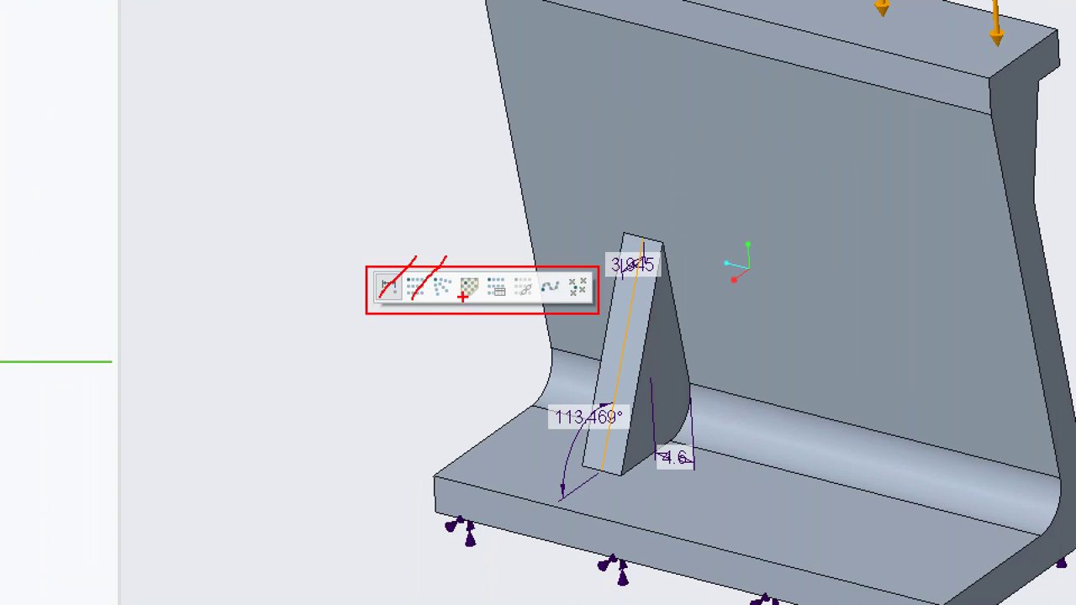
pyautogui.moveTo(496, 296); pyautogui.dragTo(514, 267)
pyautogui.moveTo(460, 296); pyautogui.dragTo(491, 263)
pyautogui.press('Escape')
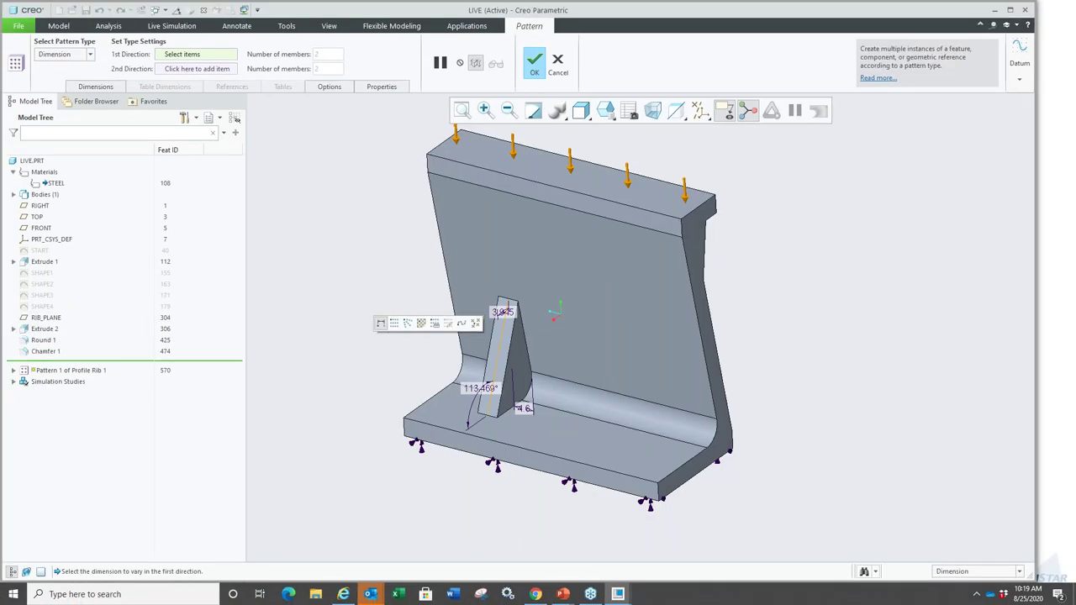
# Pattern the rib by Direction along the end plane: spacing 13.600, 3 members.
pyautogui.click(393, 326)
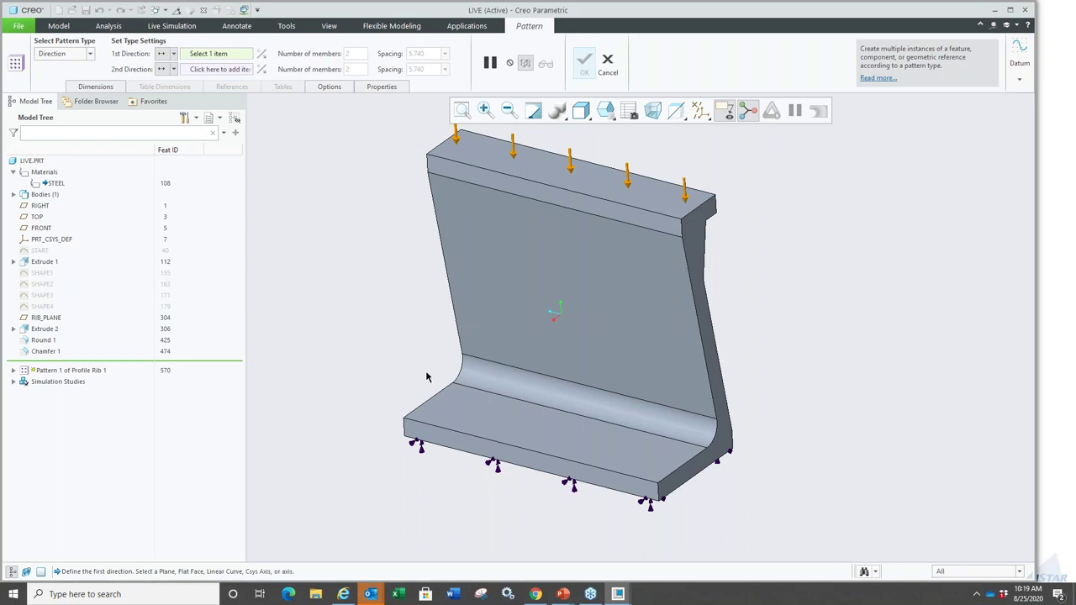
pyautogui.click(454, 370)
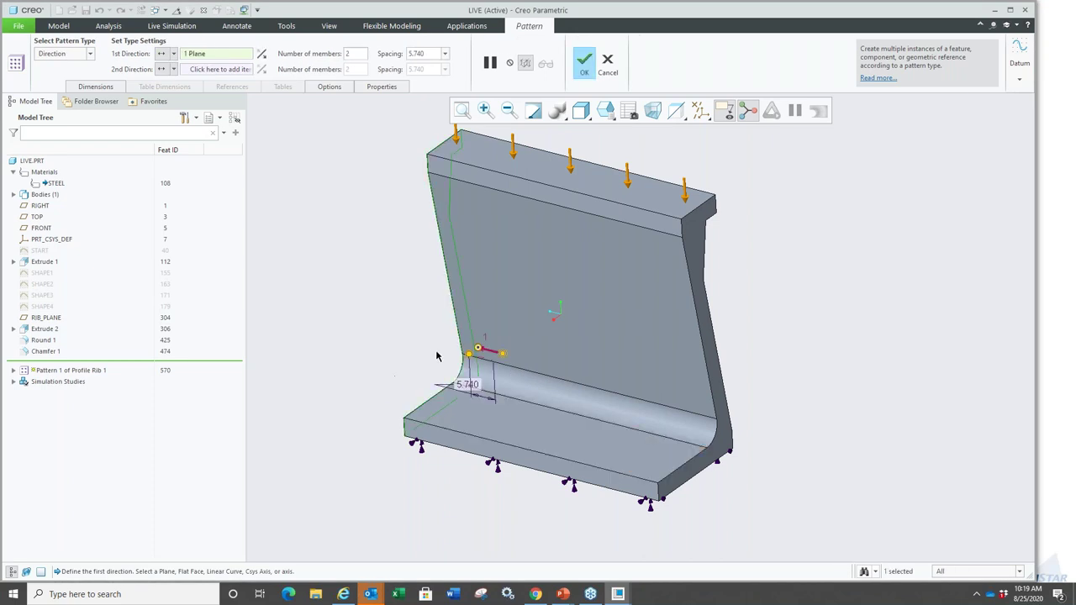
pyautogui.moveTo(469, 359); pyautogui.dragTo(561, 369)
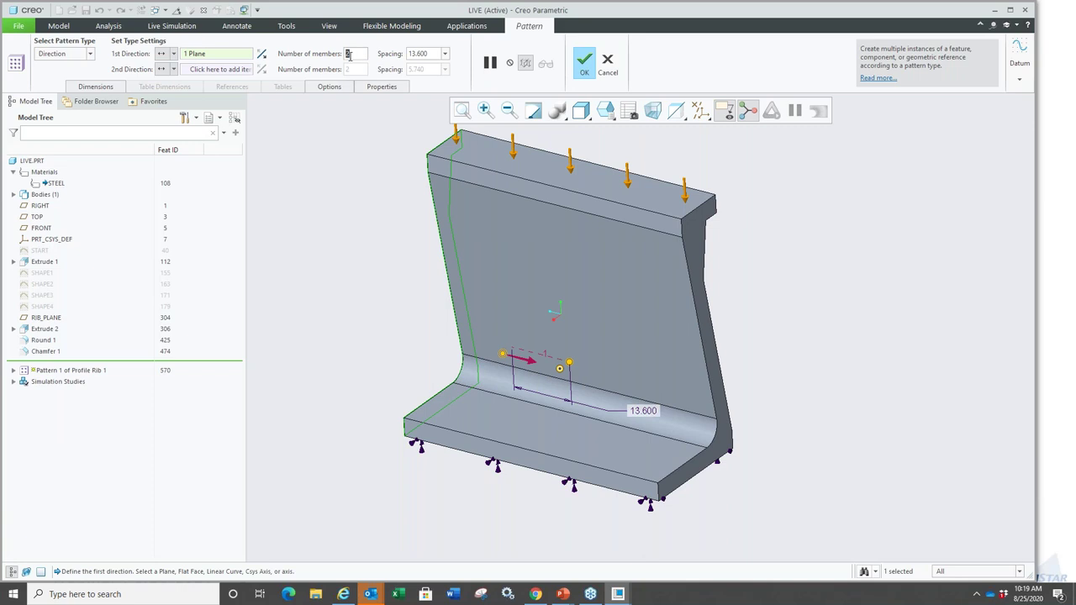
pyautogui.write('3')
pyautogui.press('Return')
pyautogui.middleClick(359, 340)
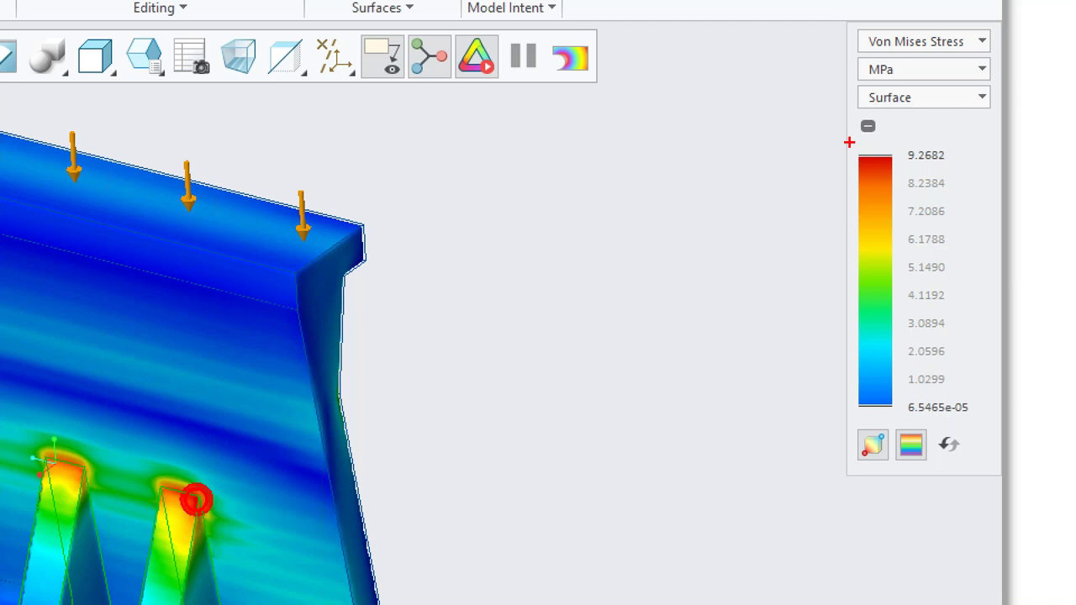
pyautogui.moveTo(849, 142); pyautogui.dragTo(965, 171)
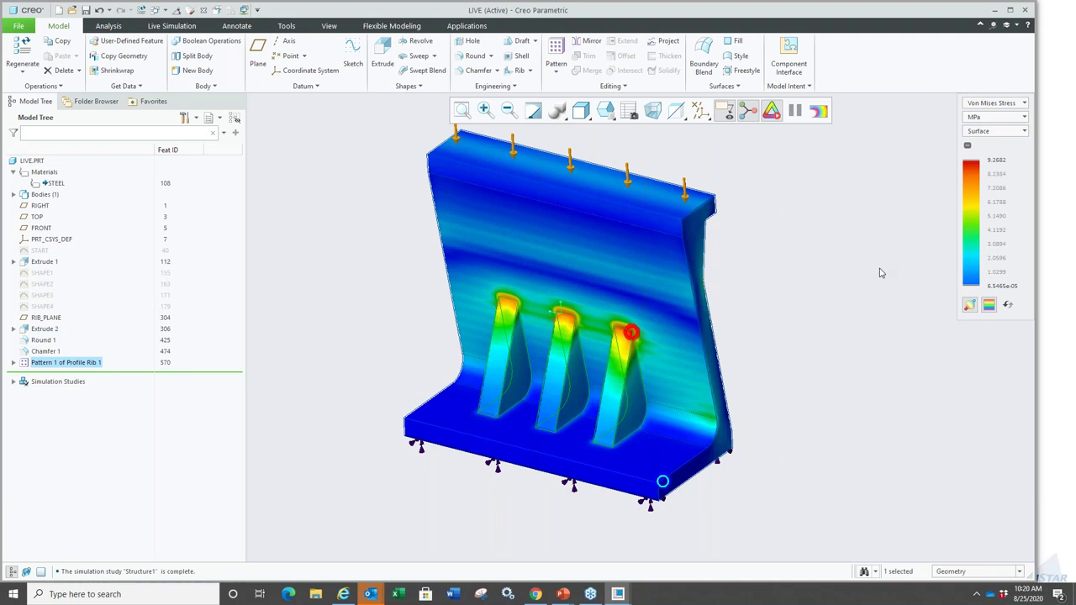
# Drag the first rib's top higher up the wall, hide the stress results and close the part.
pyautogui.doubleClick(517, 364)
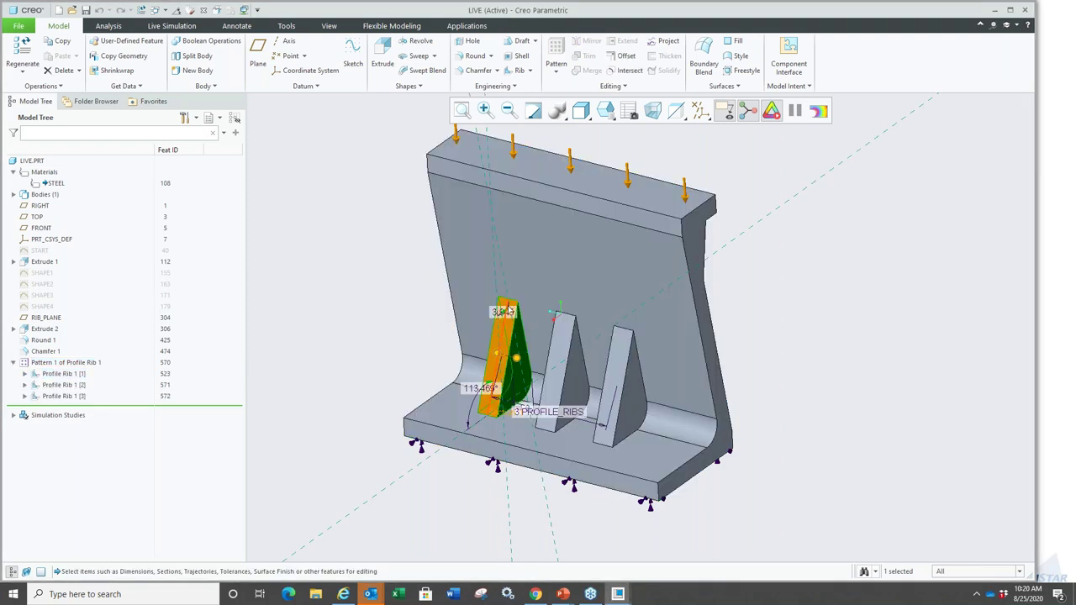
pyautogui.moveTo(507, 305); pyautogui.dragTo(502, 262)
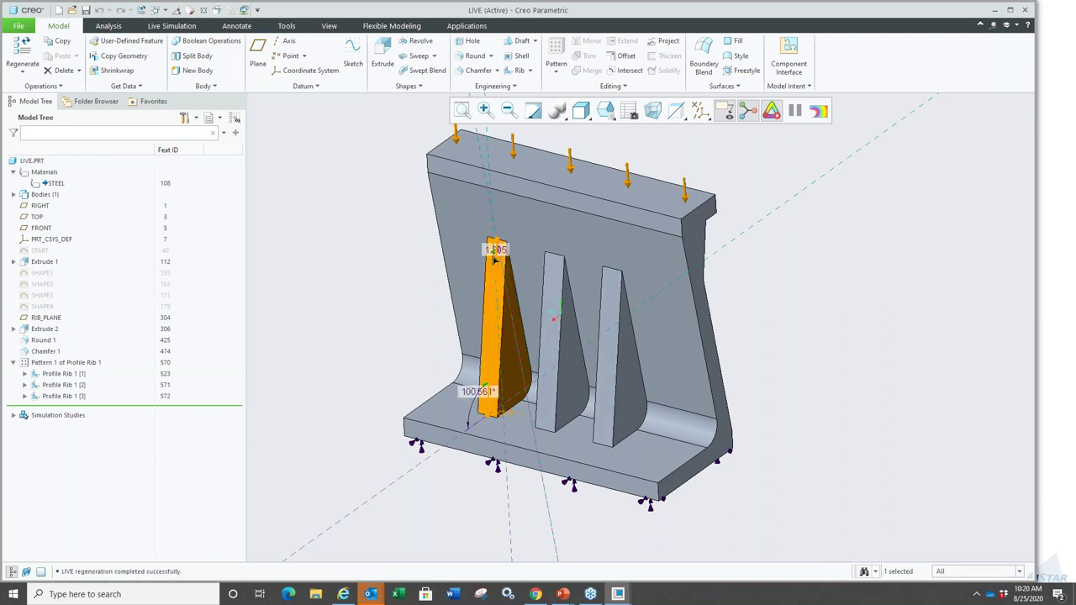
pyautogui.click(372, 295)
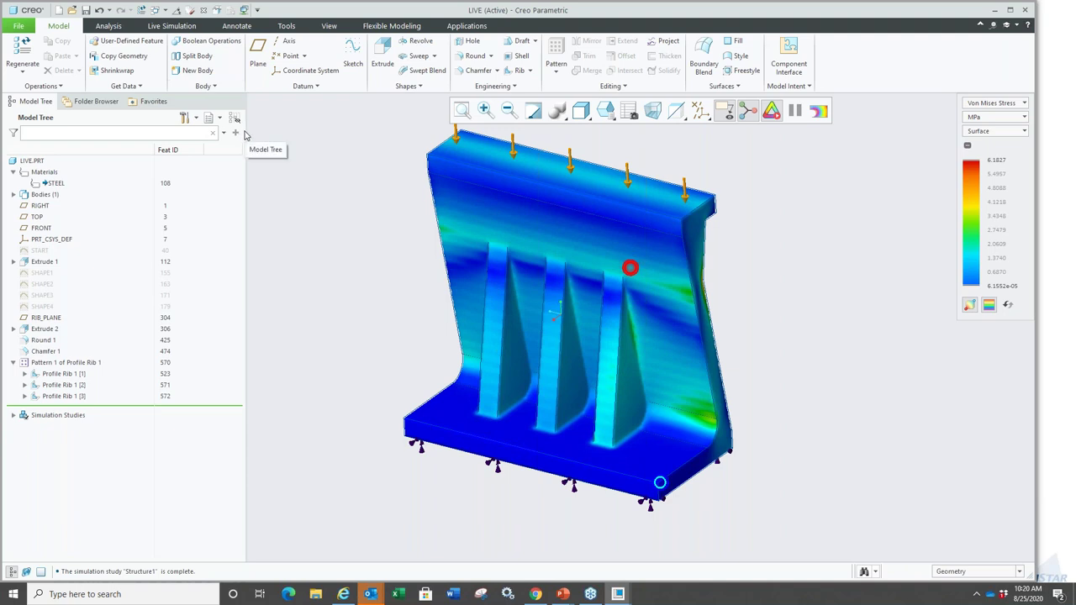
pyautogui.click(203, 10)
pyautogui.click(220, 5)
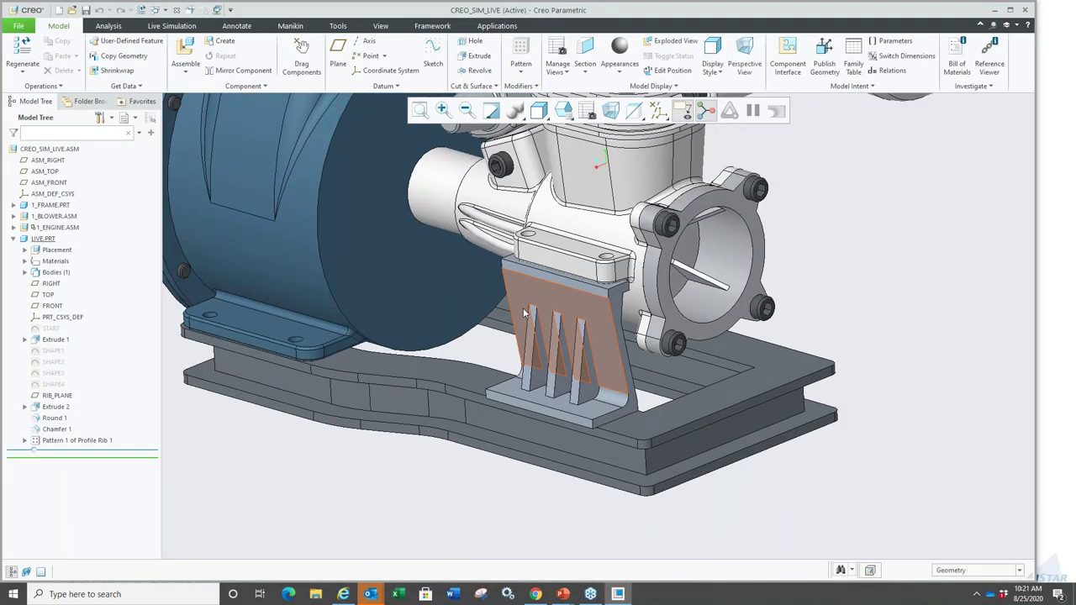
# Mirror the LIVE bracket about ASM_RIGHT, check the preview, and confirm to create PRT0002.PRT.
pyautogui.click(598, 355)
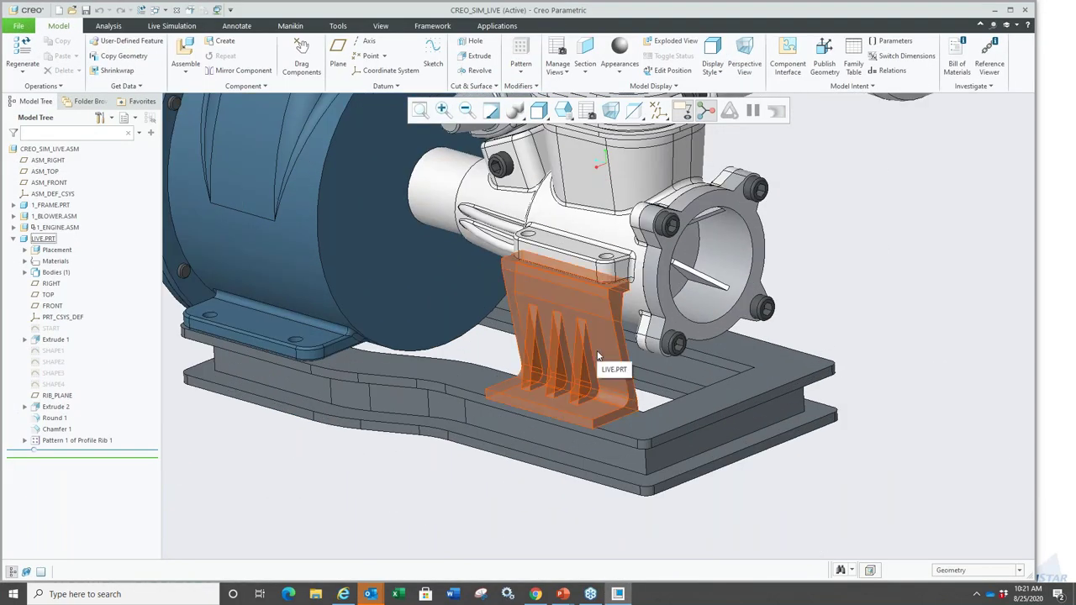
pyautogui.click(598, 355)
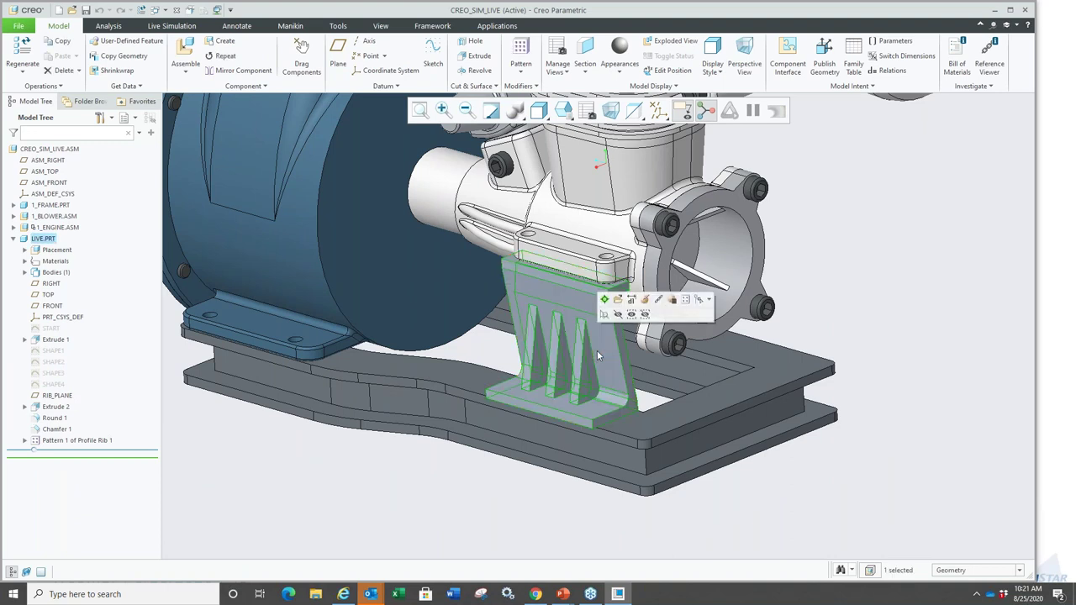
pyautogui.click(243, 70)
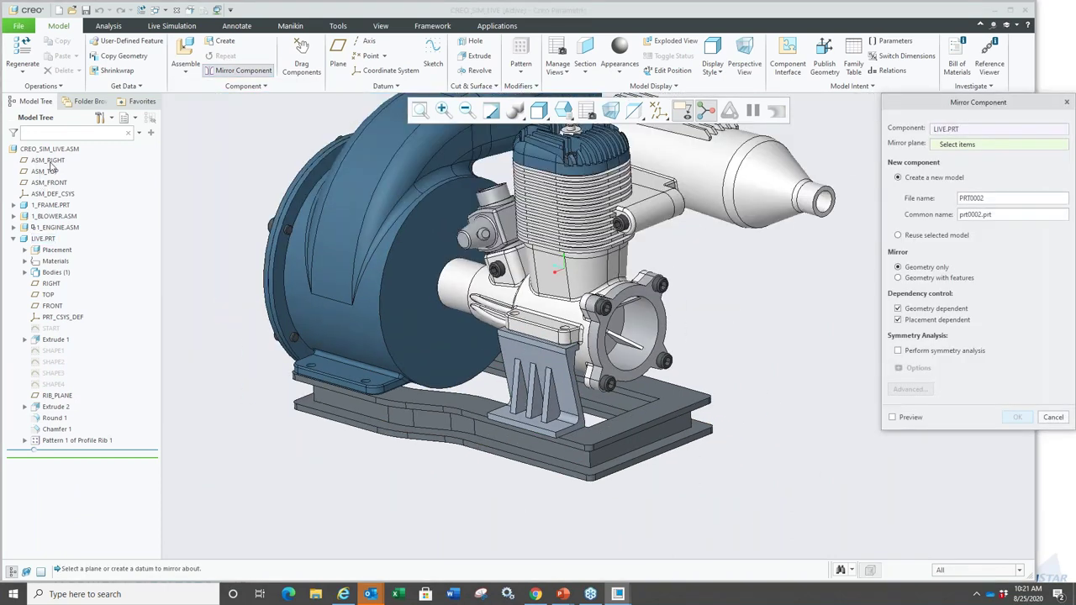
pyautogui.click(48, 159)
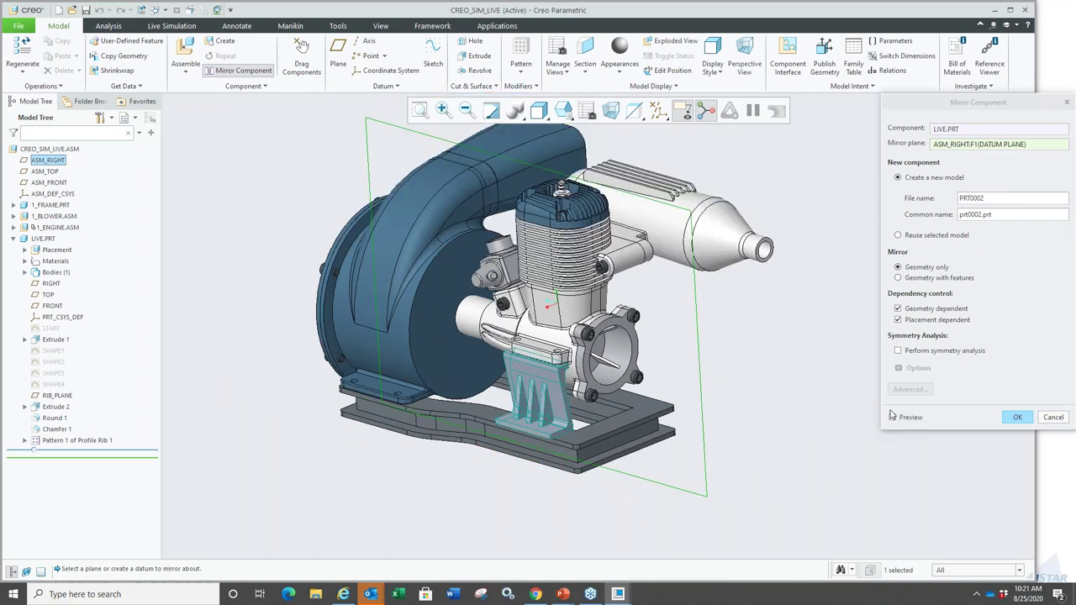
pyautogui.click(892, 417)
pyautogui.moveTo(769, 390); pyautogui.dragTo(639, 380, button='middle')
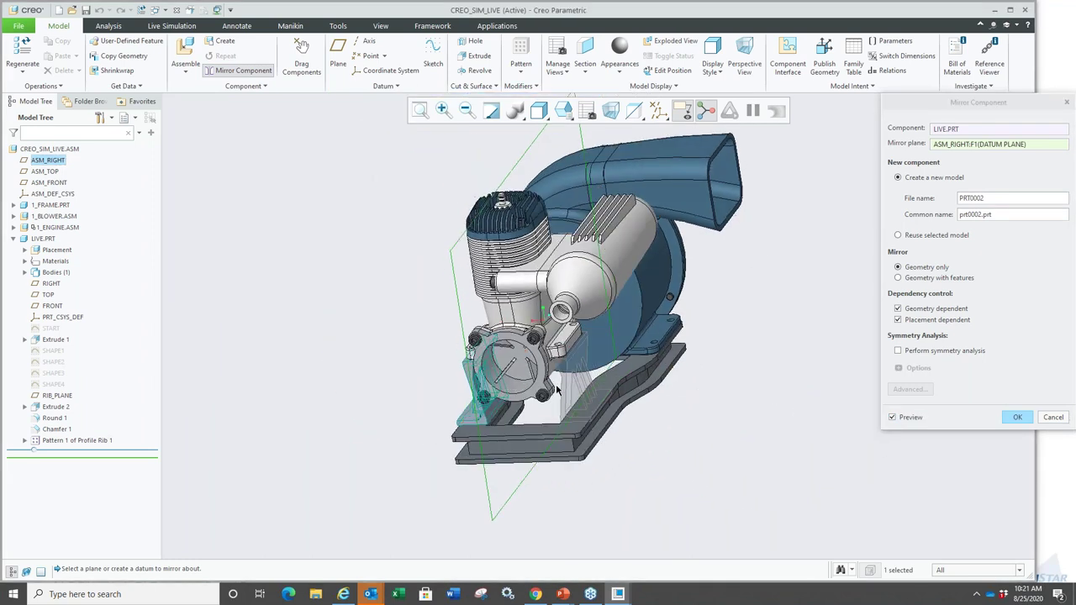
pyautogui.scroll(3, 605, 380)
pyautogui.scroll(-5, 778, 467)
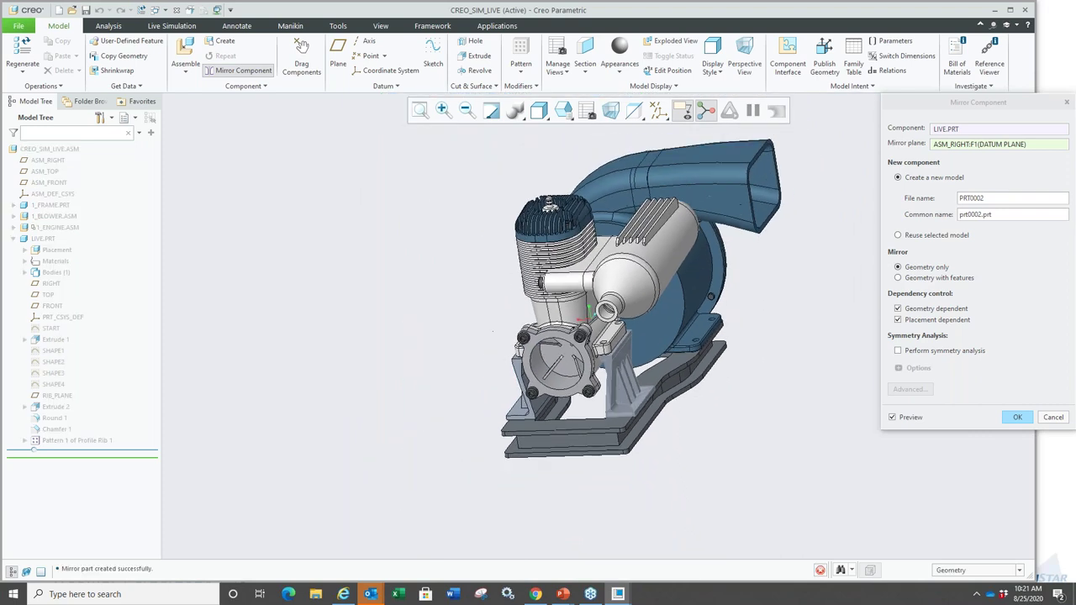
pyautogui.middleClick(739, 446)
pyautogui.moveTo(661, 427); pyautogui.dragTo(742, 346, button='middle')
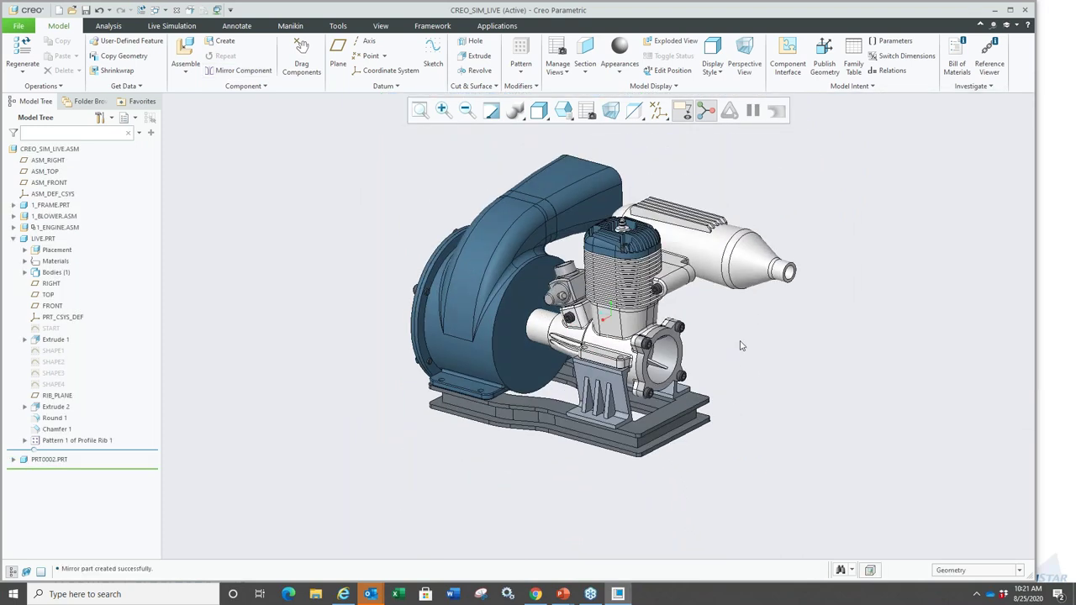
pyautogui.scroll(3, 742, 345)
pyautogui.click(171, 25)
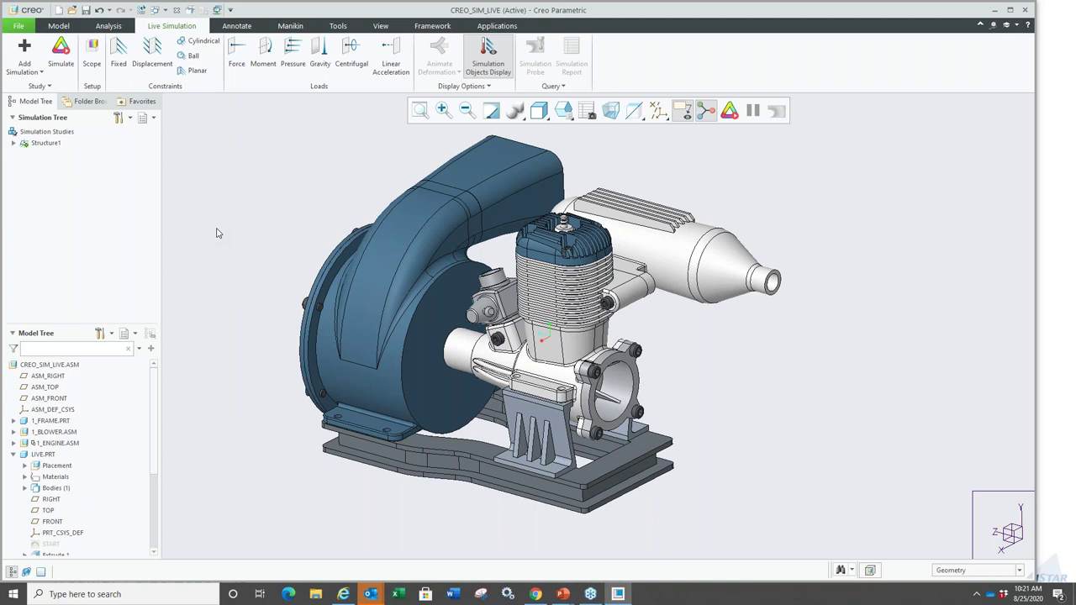
# Apply a Fixed constraint to the frame's underside.
pyautogui.moveTo(438, 427)
pyautogui.mouseDown(button='middle')
pyautogui.moveTo(445, 472)
pyautogui.moveTo(442, 435)
pyautogui.mouseUp(button='middle')
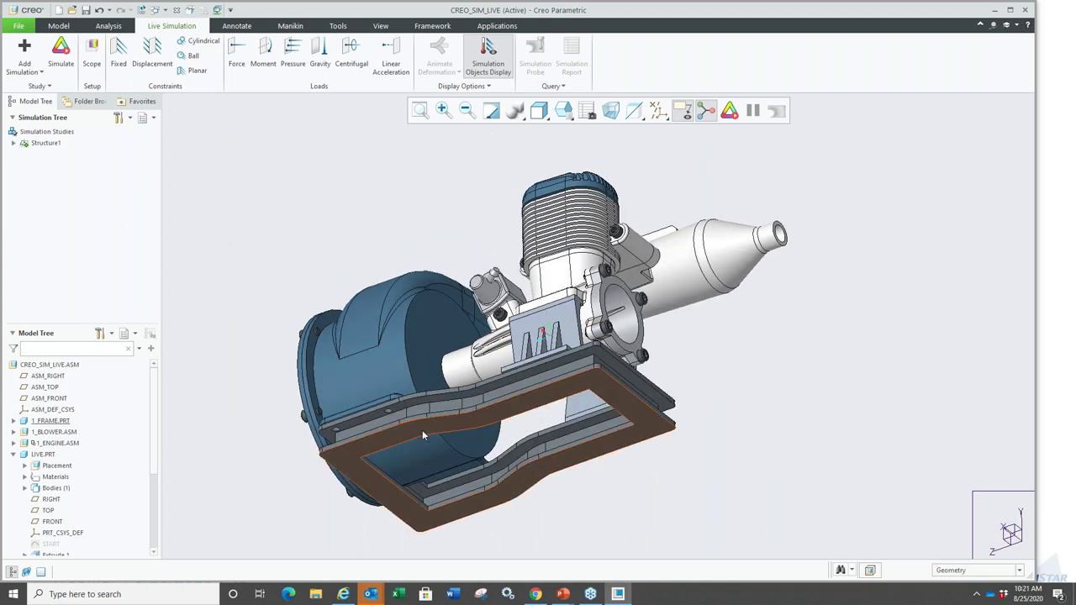
pyautogui.click(422, 429)
pyautogui.click(430, 381)
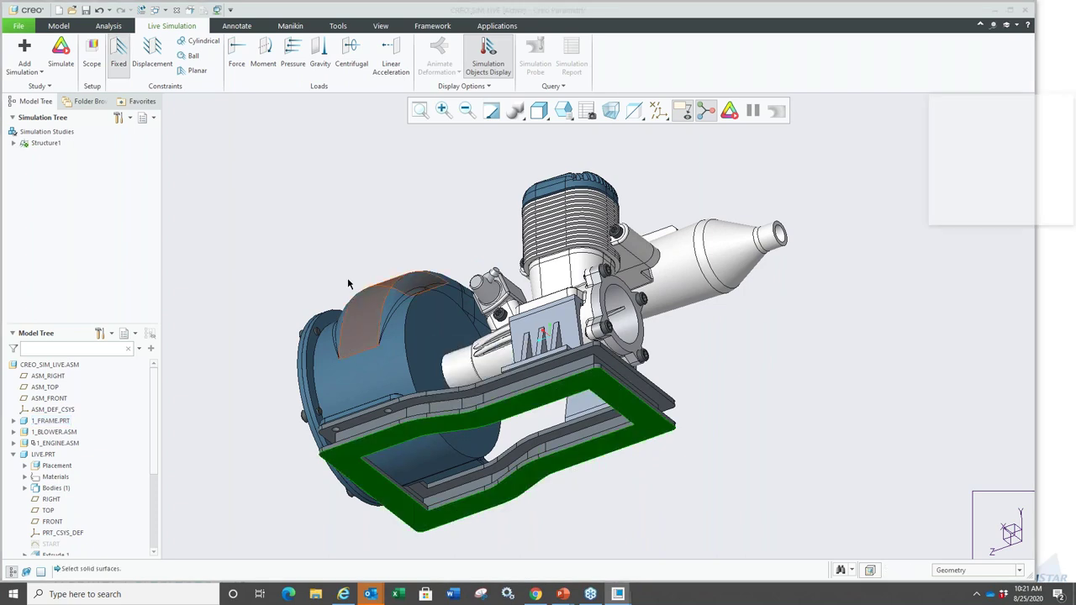
pyautogui.middleClick(412, 230)
# Start a Force load on the ENGINE_COVER.PRT flange surface.
pyautogui.moveTo(411, 230); pyautogui.dragTo(670, 378, button='middle')
pyautogui.scroll(3, 670, 378)
pyautogui.click(611, 335)
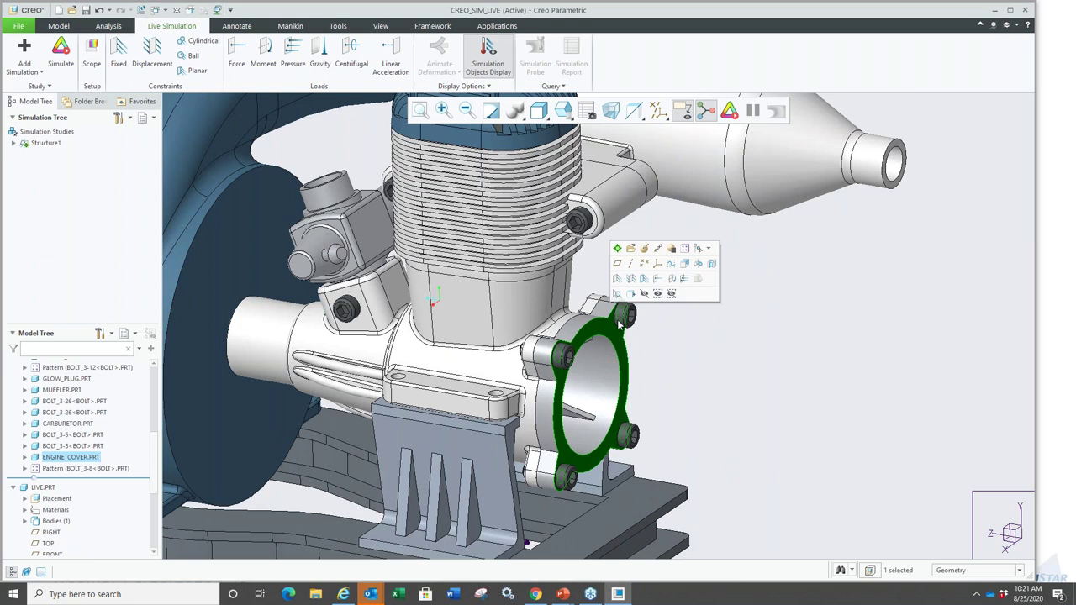
pyautogui.click(656, 280)
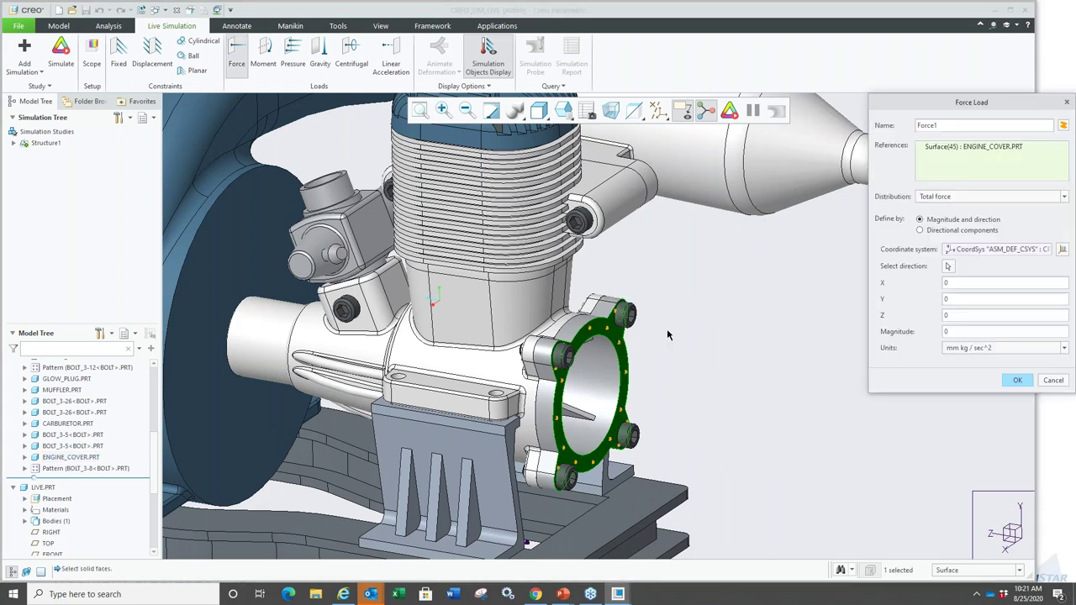
# Define Force1 in lbf by directional components X 0, Y -100, Z 100.
pyautogui.hotkey('ctrl', 'd')
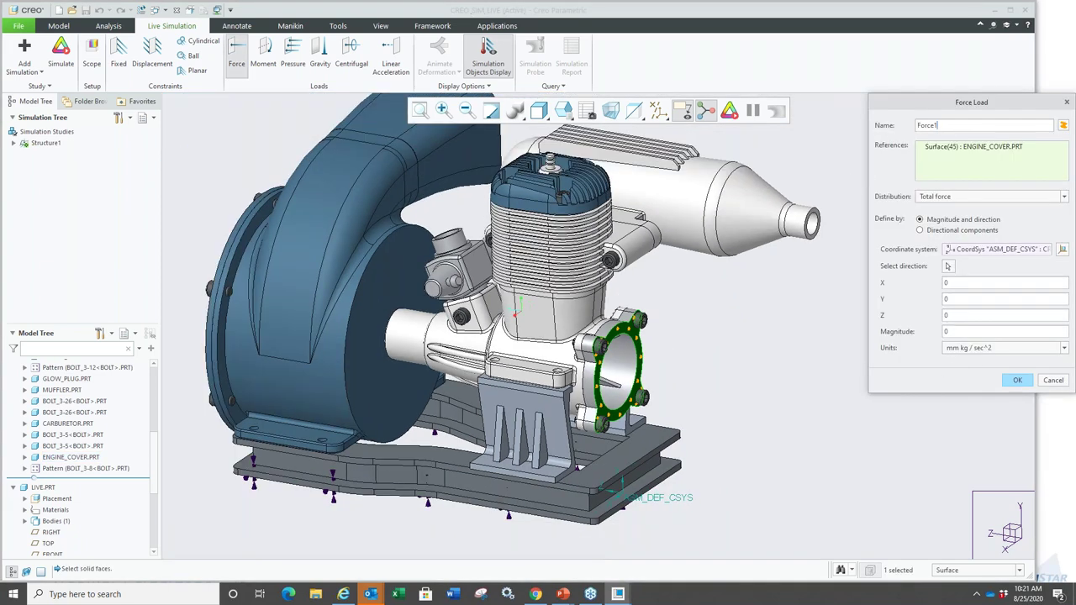
pyautogui.click(975, 348)
pyautogui.click(963, 412)
pyautogui.click(954, 283)
pyautogui.click(930, 232)
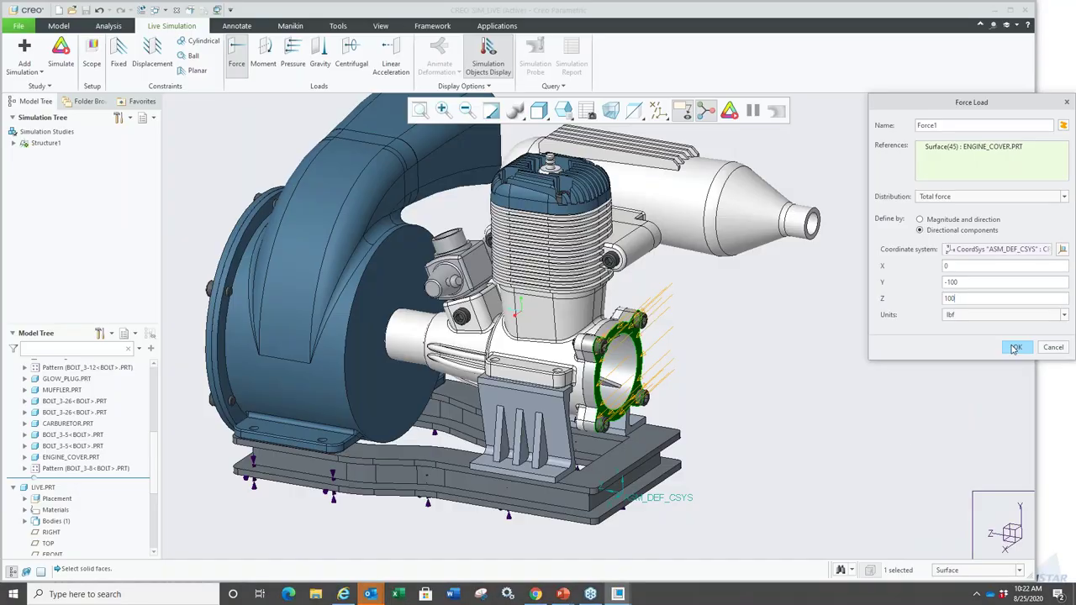
pyautogui.click(1014, 348)
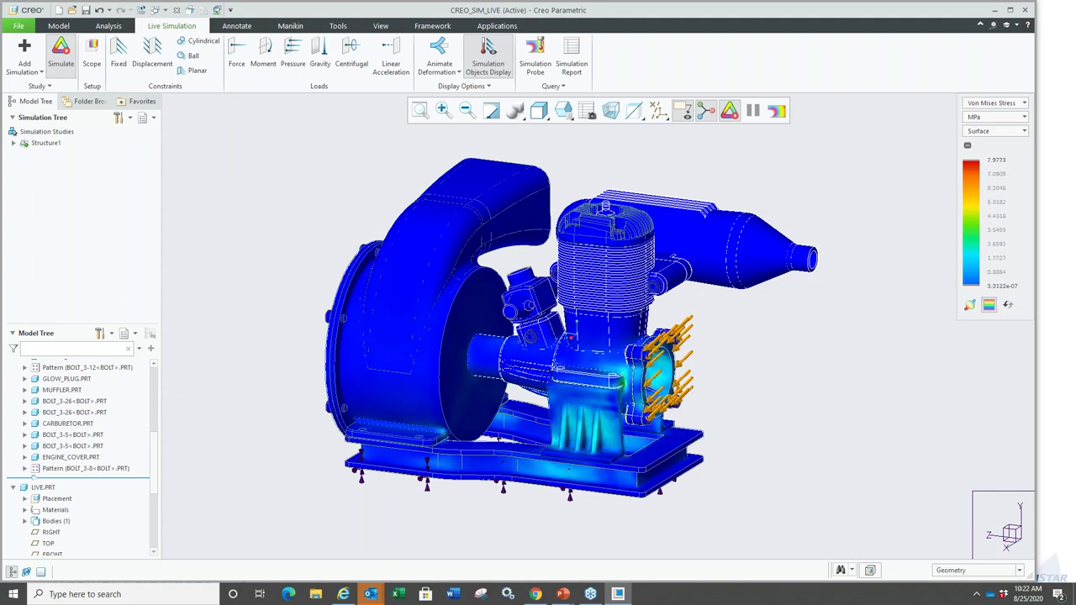
# Rotate and zoom the engine assembly to inspect Von Mises stress and deformation.
pyautogui.moveTo(745, 468)
pyautogui.mouseDown(button='middle')
pyautogui.moveTo(713, 462)
pyautogui.moveTo(635, 342)
pyautogui.mouseUp(button='middle')
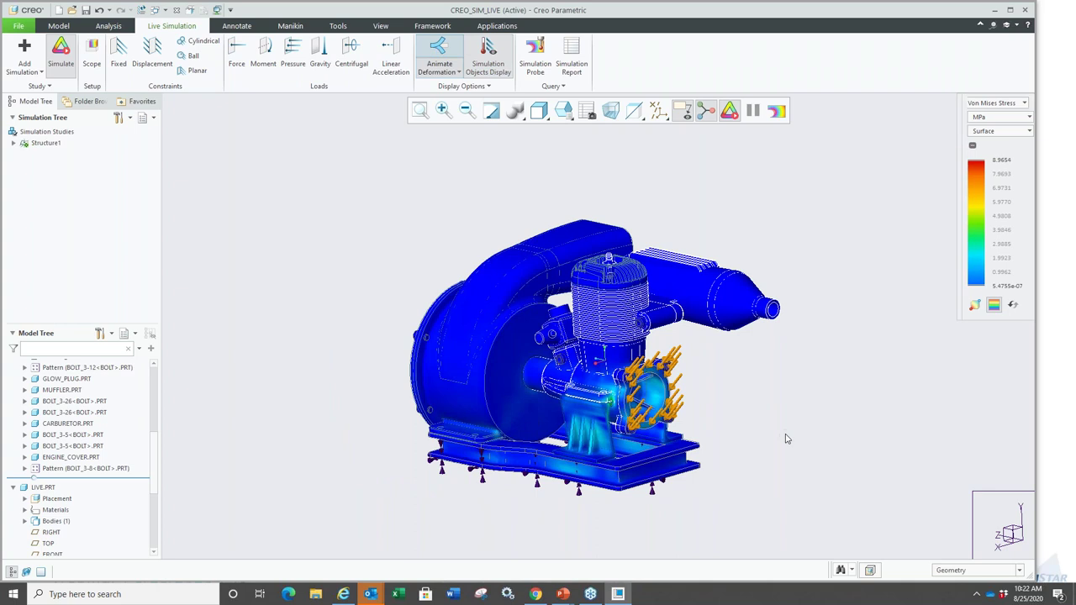
pyautogui.moveTo(745, 453)
pyautogui.mouseDown(button='middle')
pyautogui.moveTo(787, 435)
pyautogui.moveTo(758, 454)
pyautogui.mouseUp(button='middle')
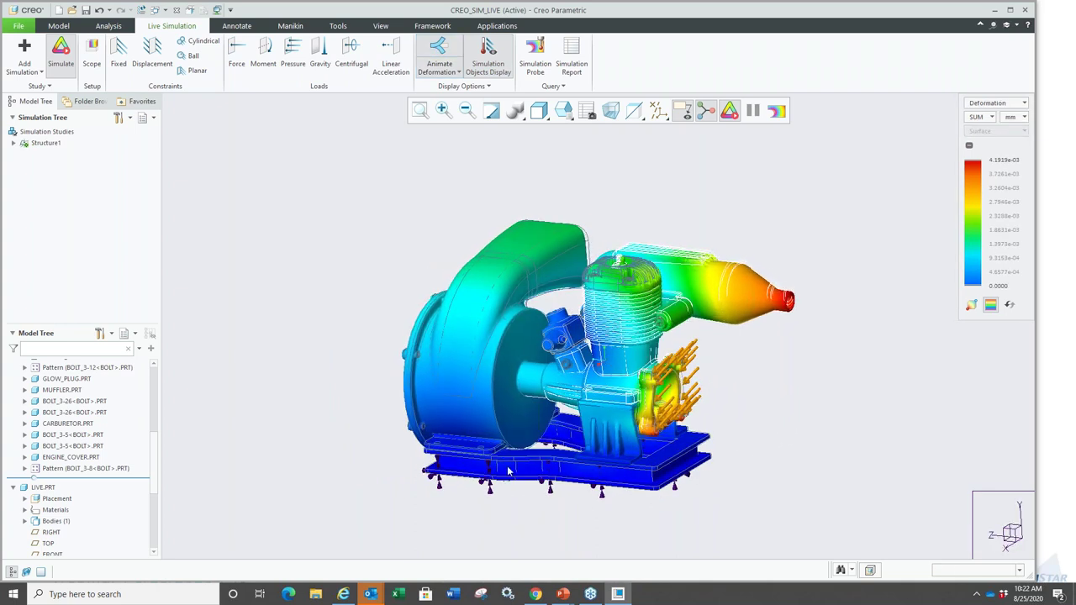
pyautogui.scroll(-5, 531, 451)
pyautogui.scroll(-2, 531, 451)
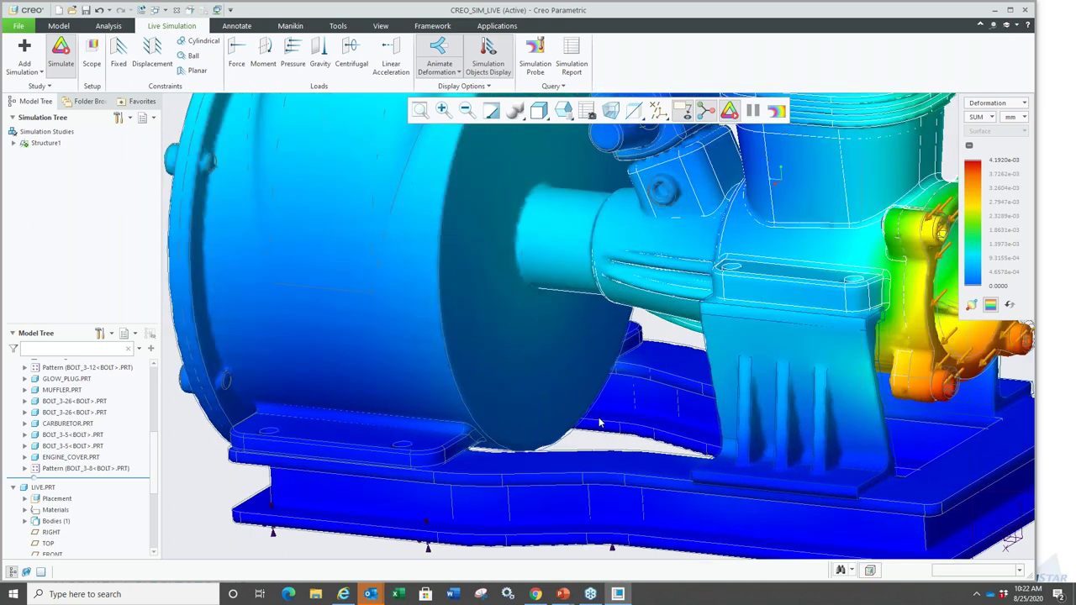
pyautogui.hotkey('ctrl', 'd')
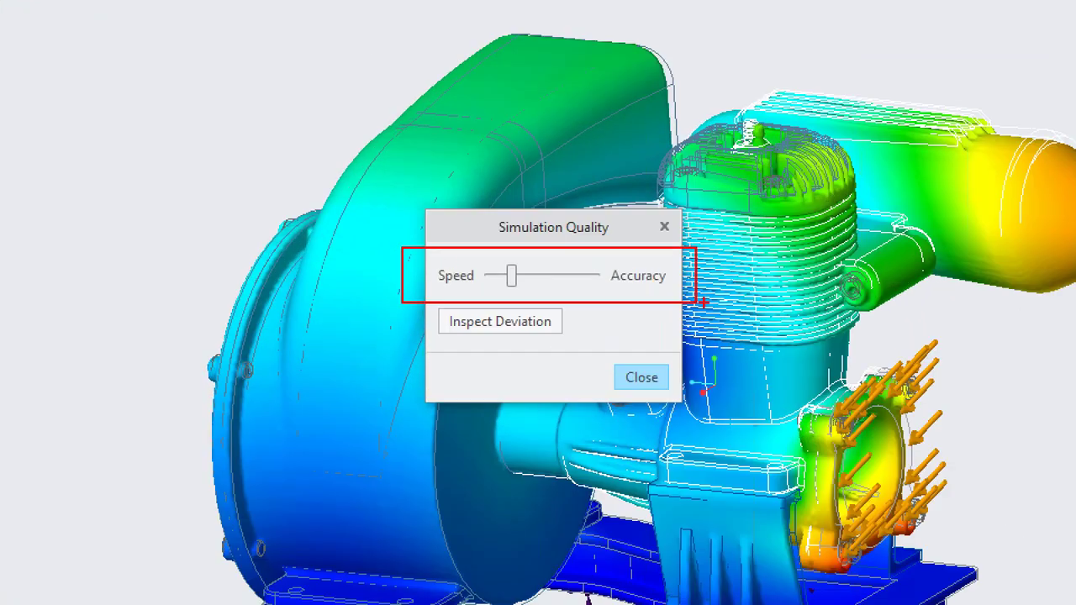
# Close the Simulation Quality settings and the engine model.
pyautogui.moveTo(530, 283); pyautogui.dragTo(612, 282)
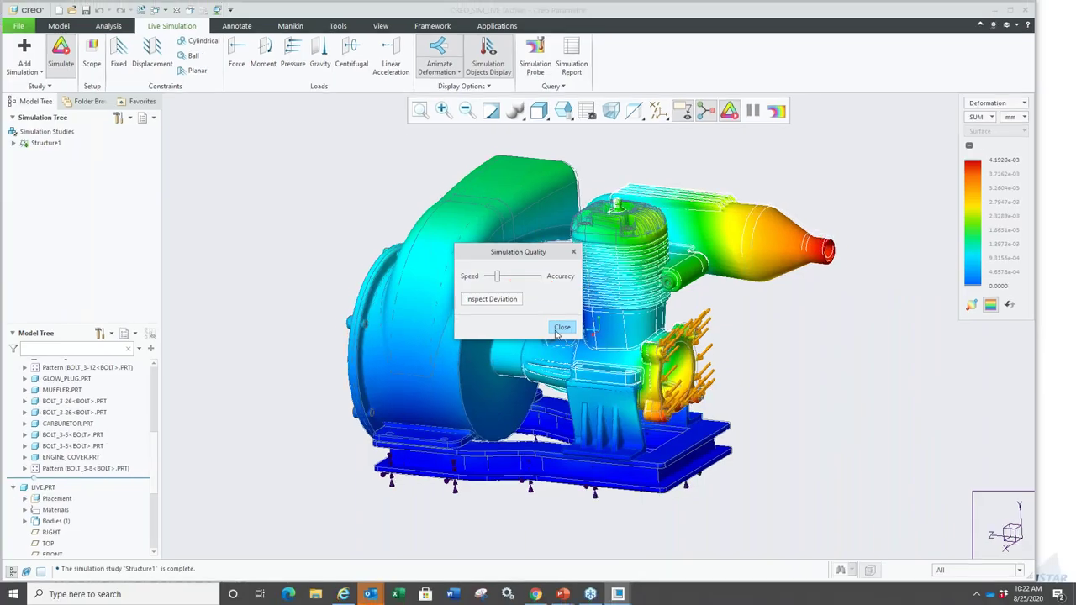
pyautogui.click(562, 326)
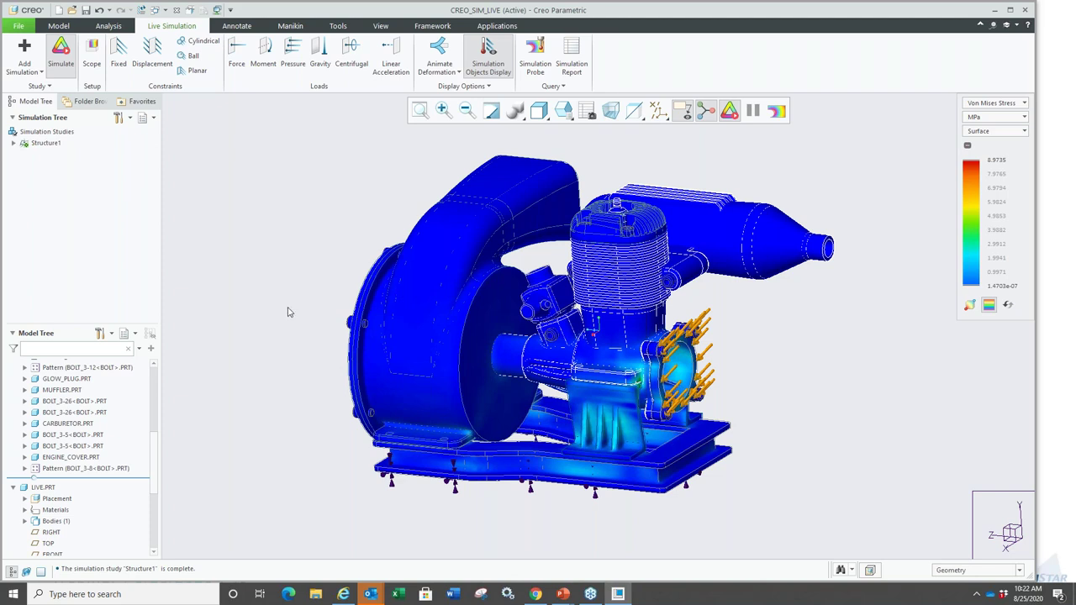
pyautogui.click(176, 10)
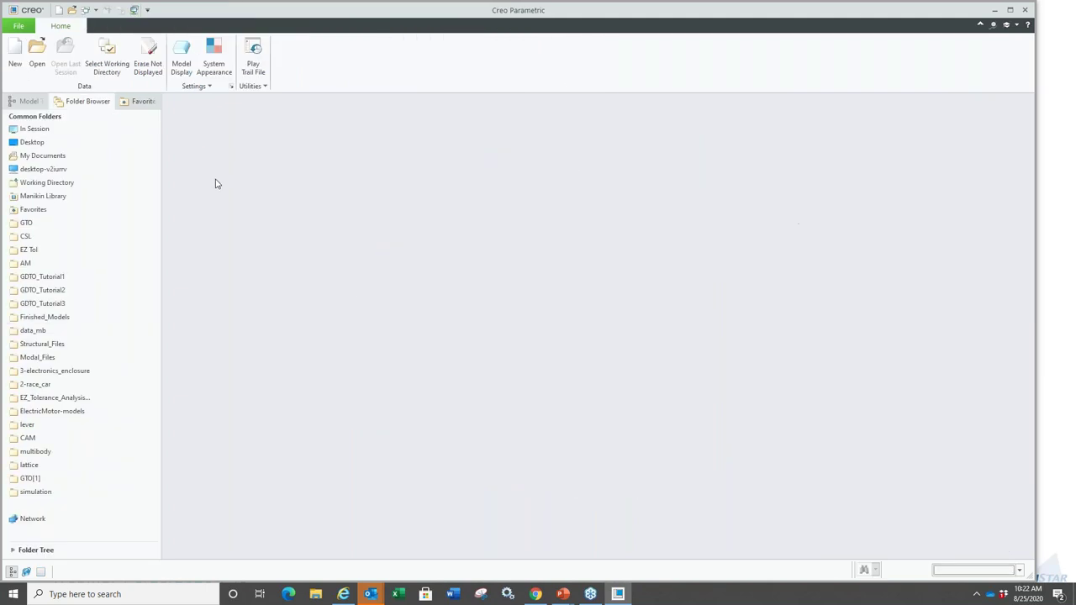
# Erase undisplayed objects, then open electronics_enclosure.asm from the 3-electronics_enclosure folder.
pyautogui.click(148, 65)
pyautogui.press('Return')
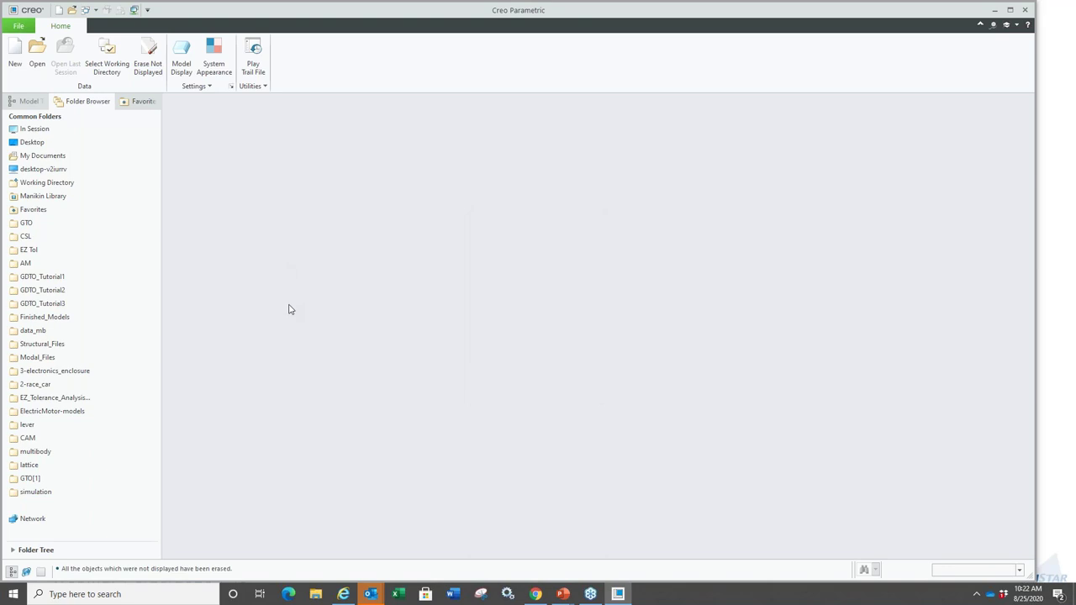
pyautogui.click(65, 373)
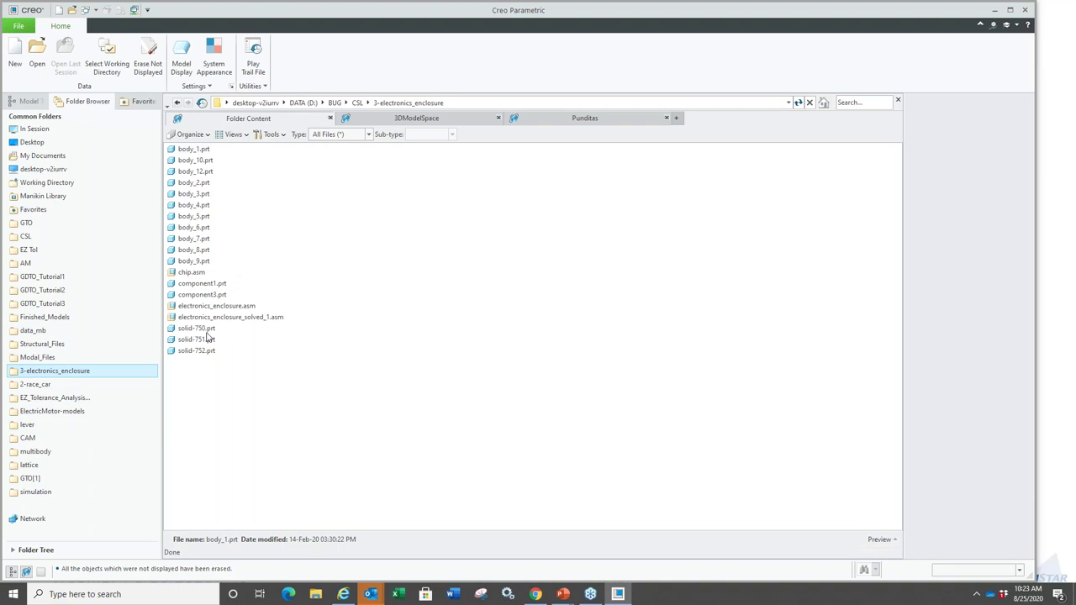
pyautogui.doubleClick(205, 306)
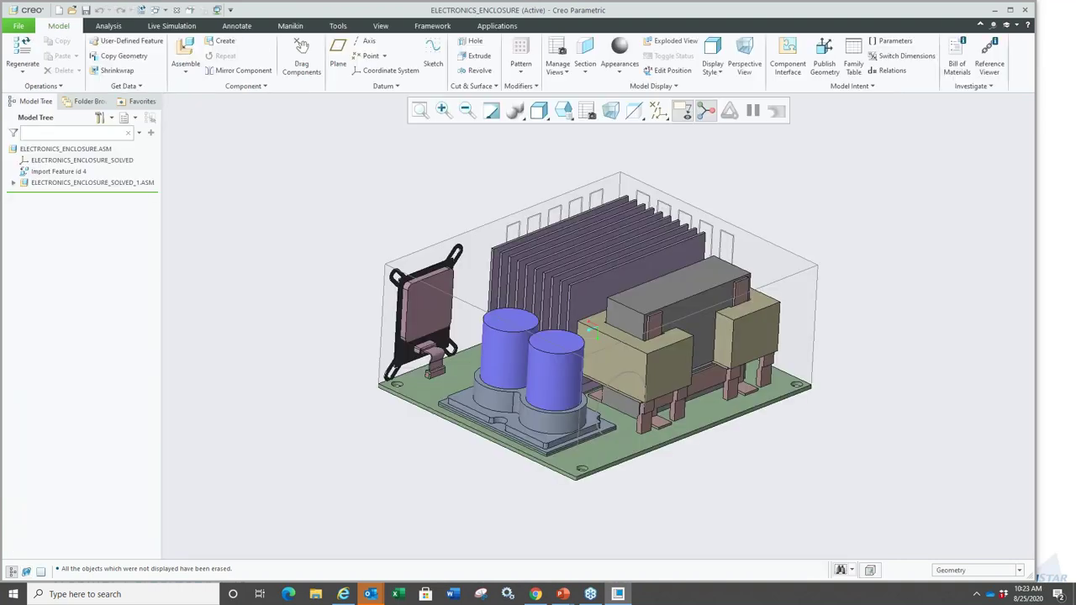
# Bring up the Live Simulation tools and expand the Fluid1 study.
pyautogui.scroll(3, 421, 435)
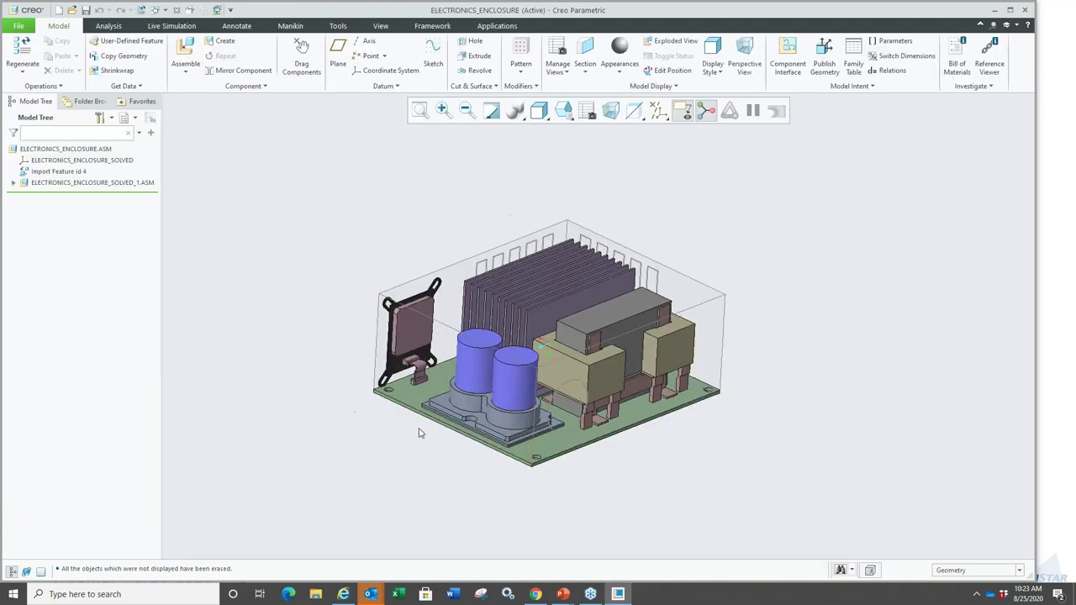
pyautogui.scroll(-2, 284, 281)
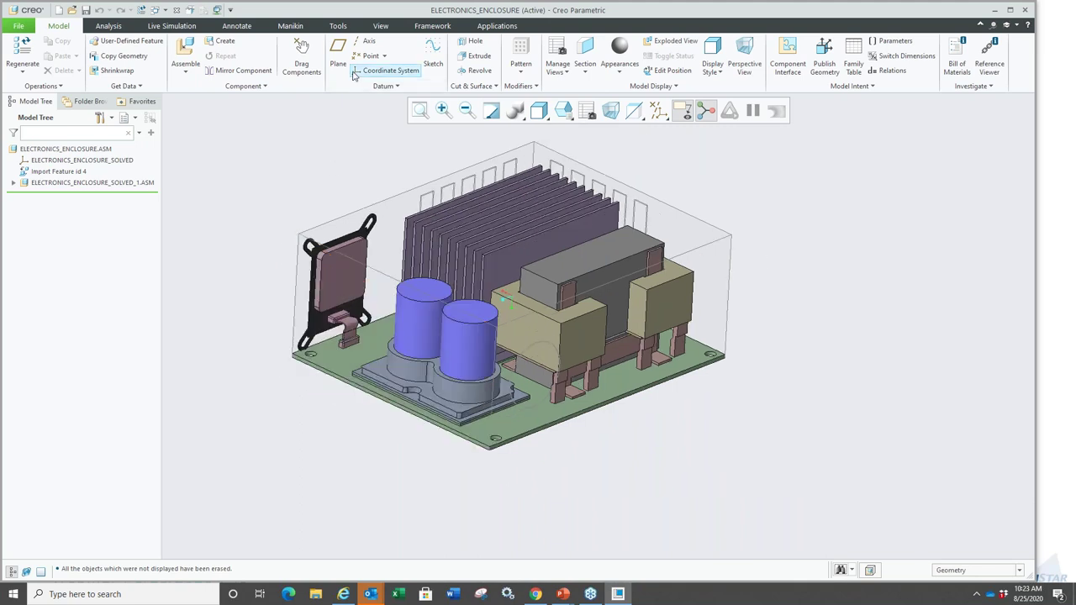
pyautogui.click(171, 25)
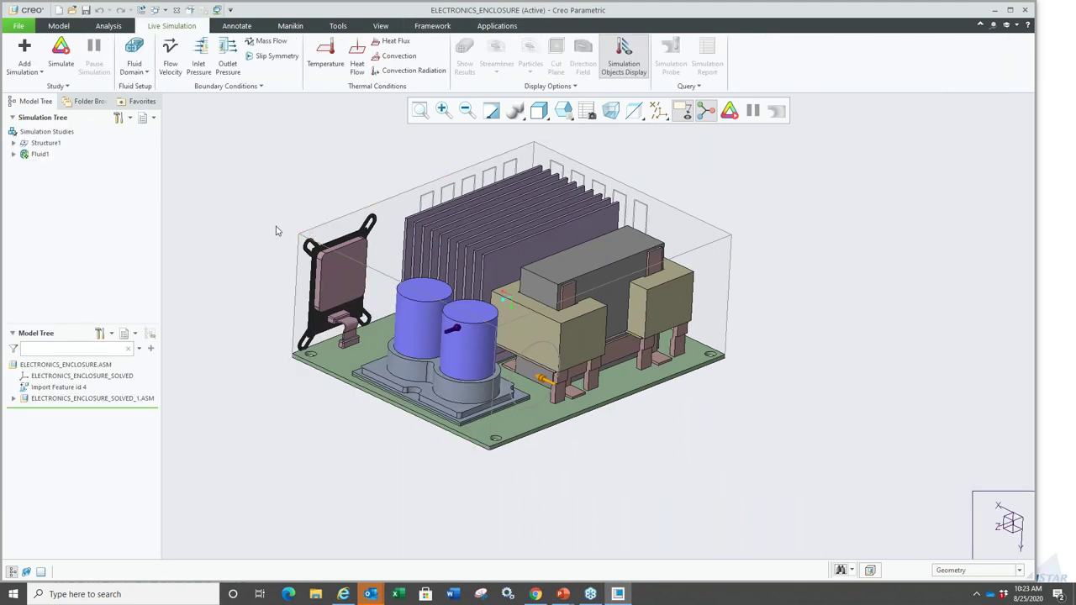
pyautogui.click(13, 155)
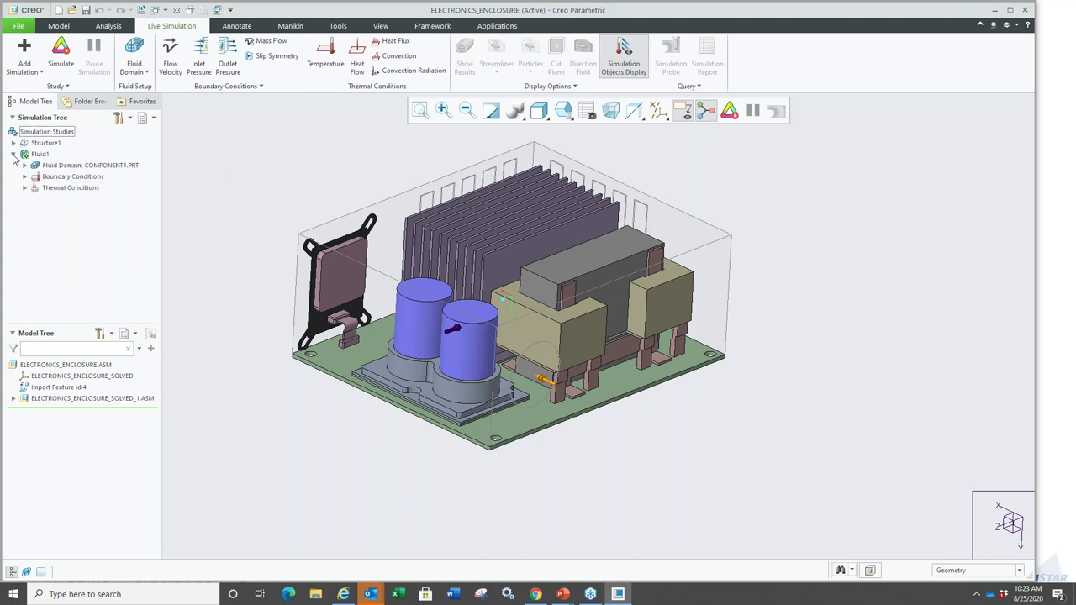
pyautogui.click(33, 72)
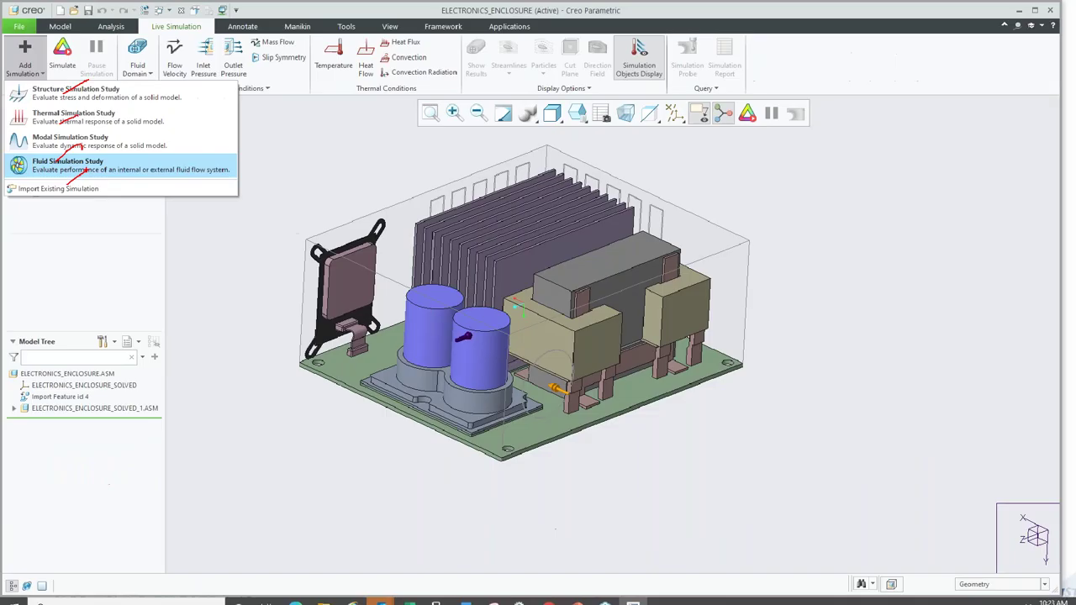
pyautogui.click(169, 262)
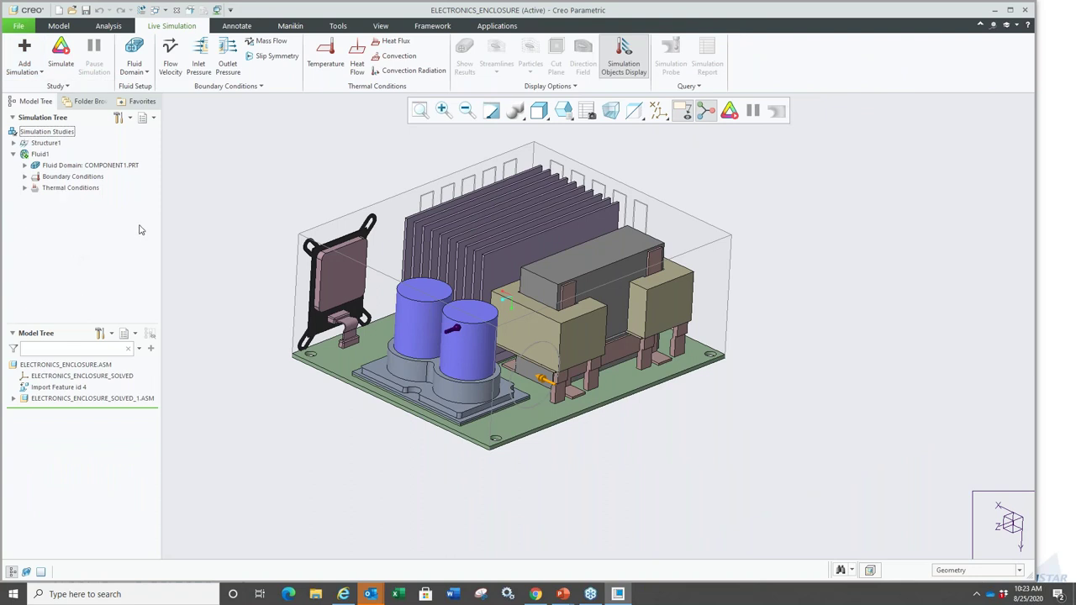
# Preview the AIR domain, FlowVelocity1, OutletPressure1 and InitialTemperature conditions.
pyautogui.click(25, 166)
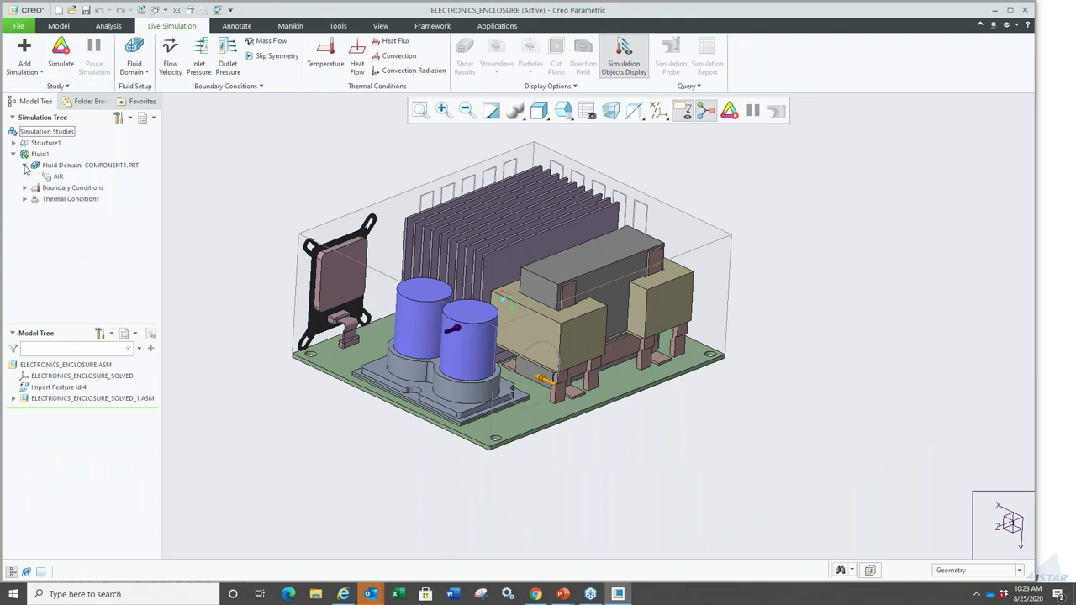
pyautogui.click(25, 189)
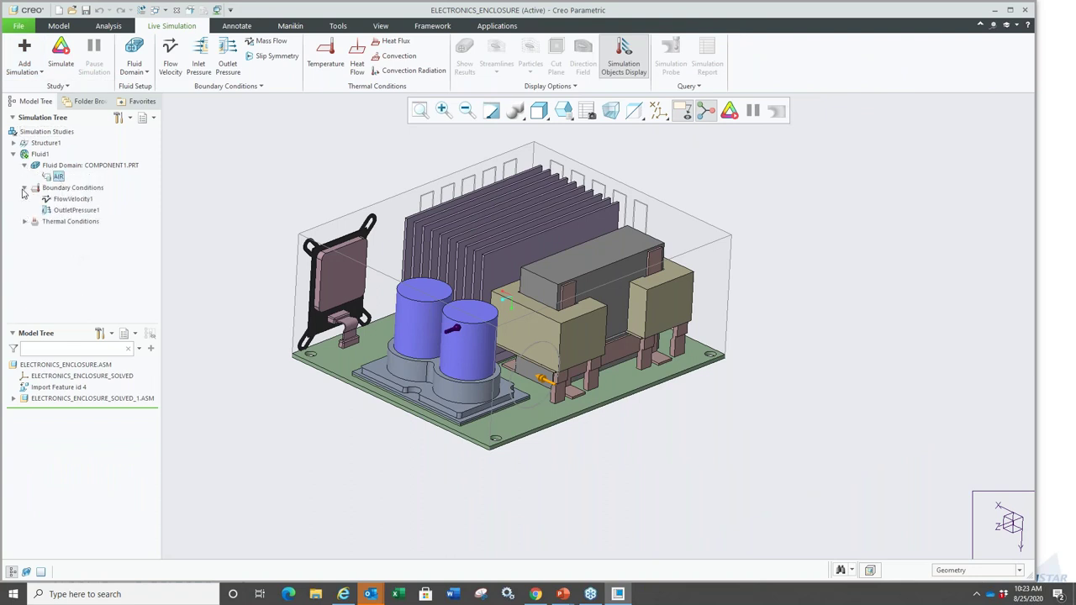
pyautogui.click(67, 201)
pyautogui.click(71, 211)
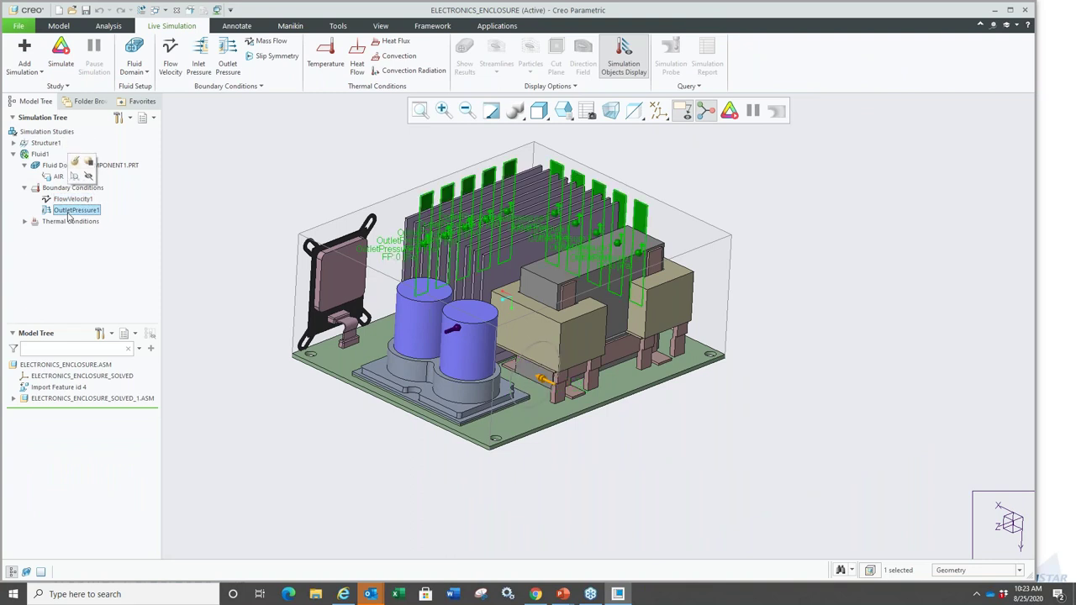
pyautogui.click(26, 221)
pyautogui.click(69, 232)
pyautogui.click(227, 240)
pyautogui.moveTo(226, 240)
pyautogui.mouseDown(button='middle')
pyautogui.moveTo(216, 234)
pyautogui.moveTo(220, 251)
pyautogui.mouseUp(button='middle')
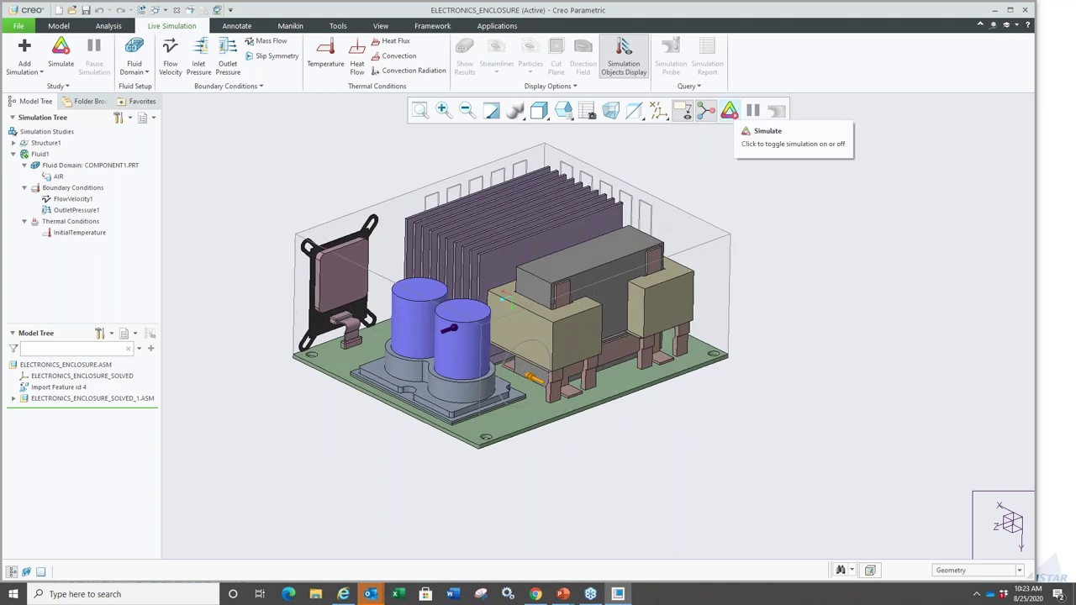
# Run the live flow simulation and toggle cut plane, streamlines, particles and result surfaces.
pyautogui.click(730, 111)
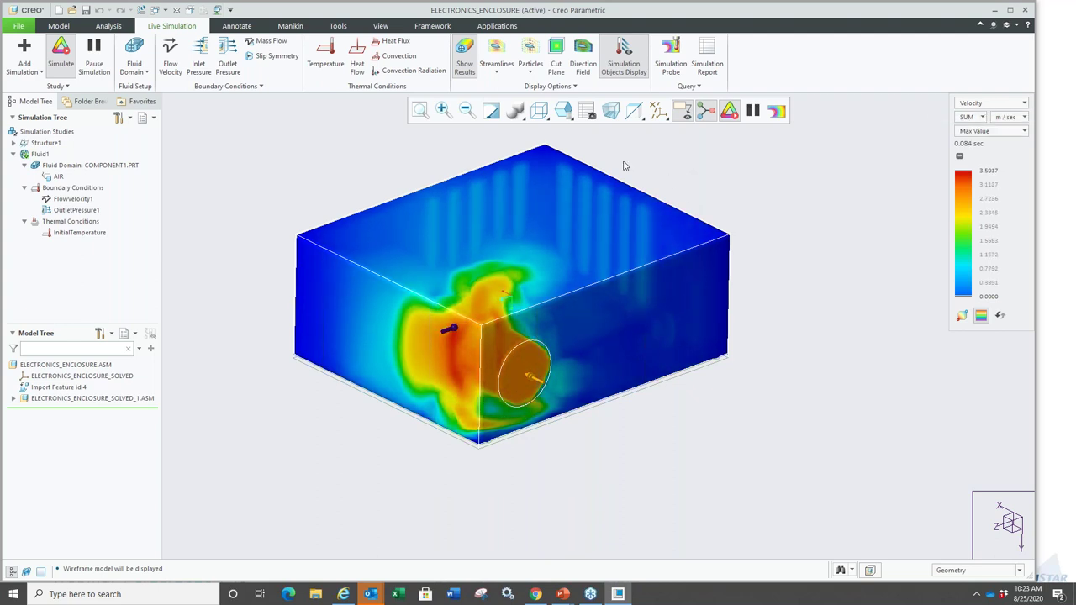
pyautogui.click(556, 52)
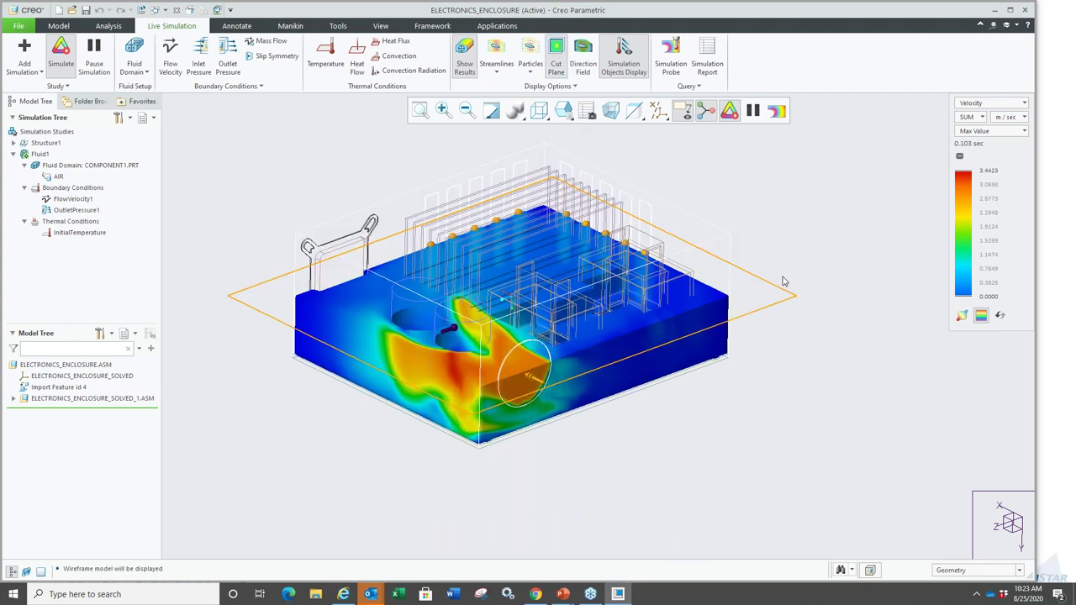
pyautogui.click(496, 53)
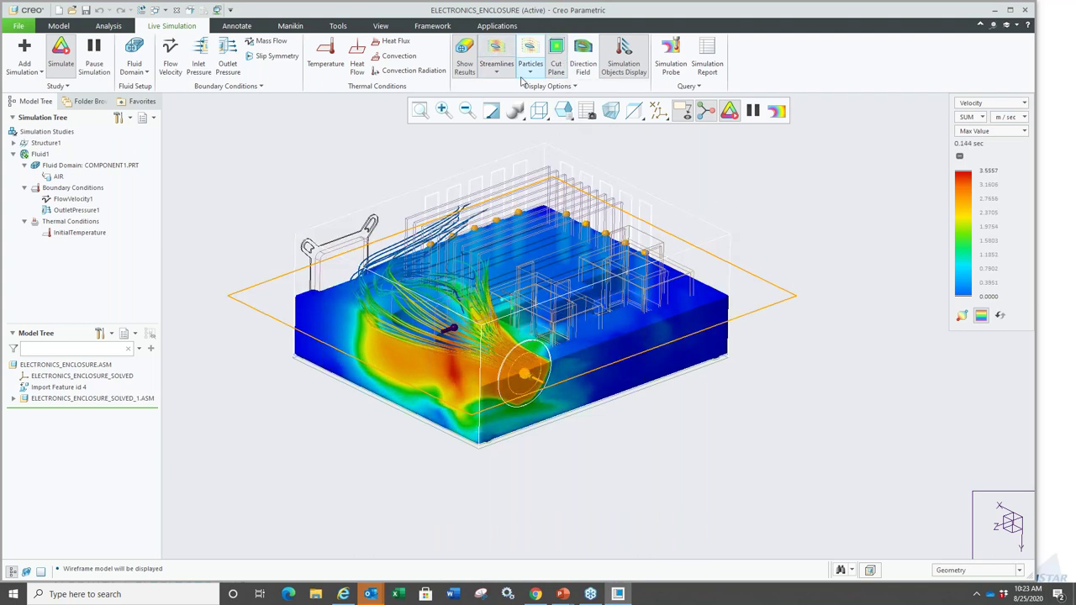
pyautogui.click(531, 52)
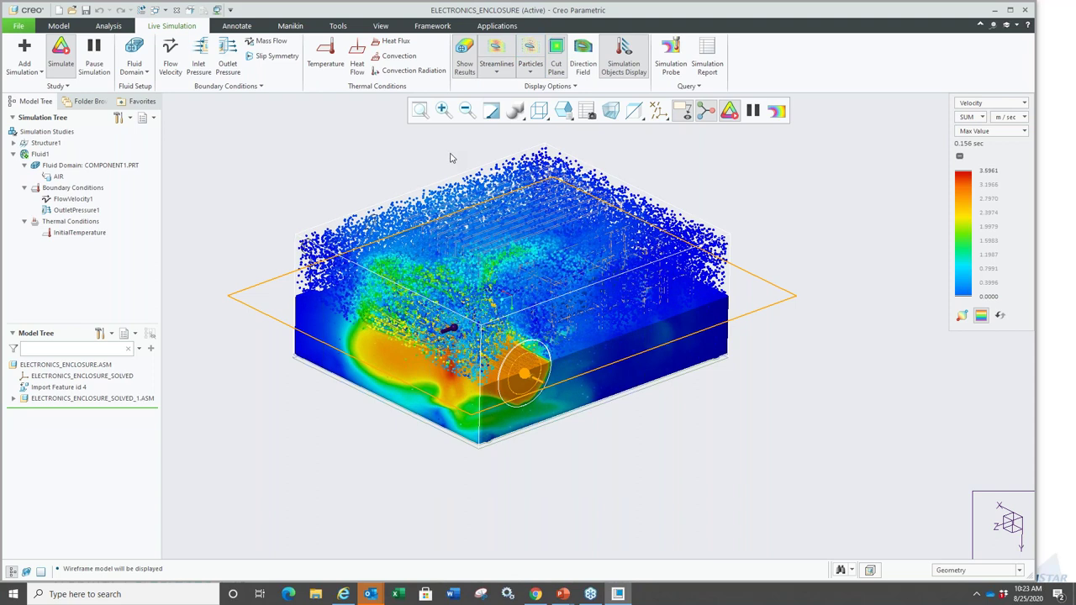
pyautogui.click(555, 59)
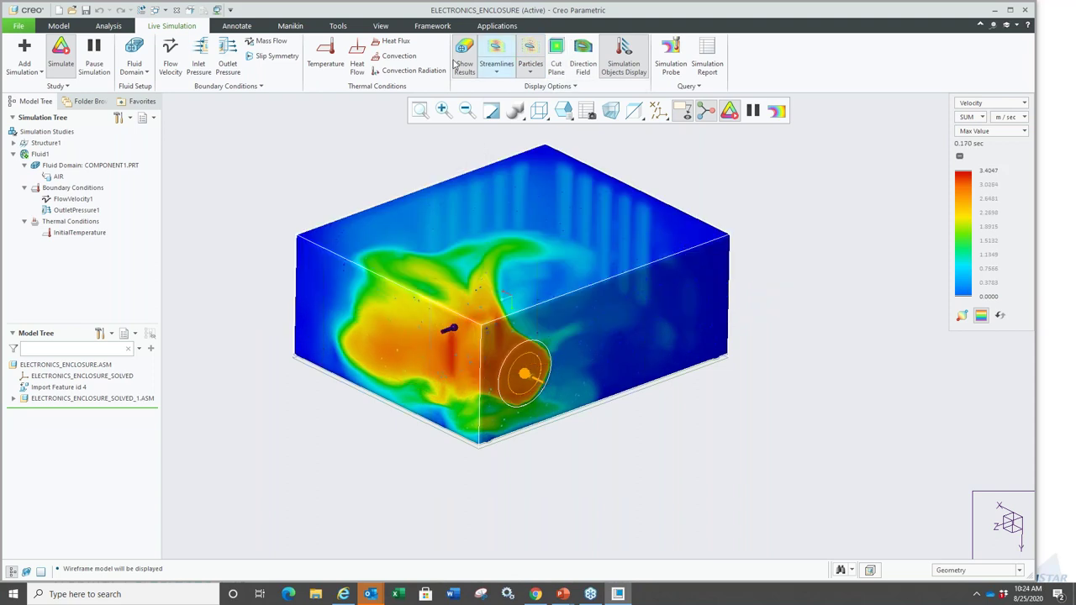
pyautogui.click(464, 59)
pyautogui.click(530, 52)
pyautogui.click(556, 58)
pyautogui.click(464, 59)
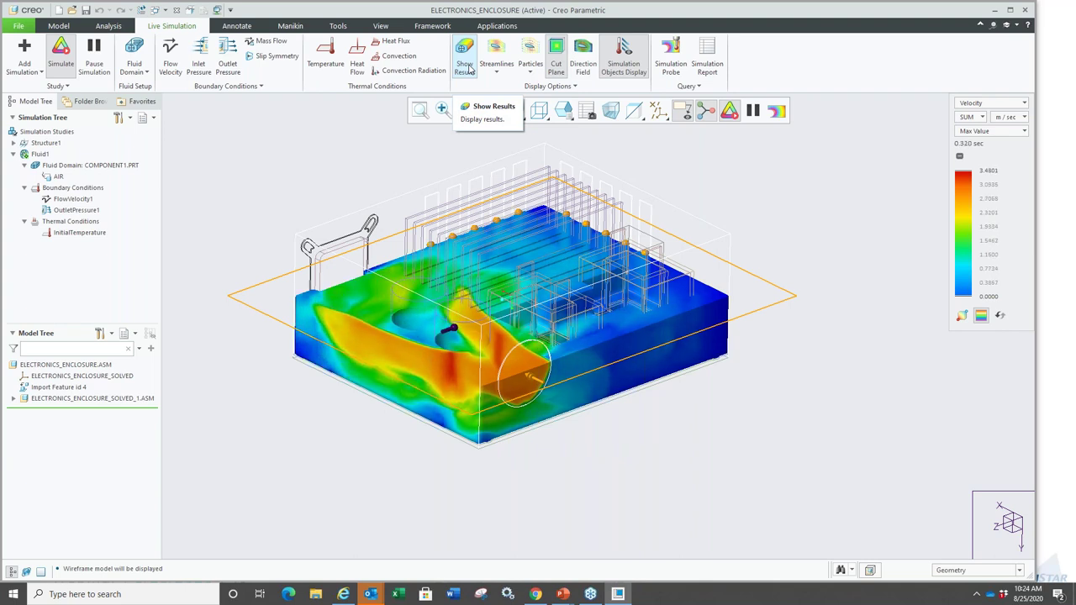
# Switch the results legend to Pressure and back to Velocity, then close the enclosure model.
pyautogui.click(992, 103)
pyautogui.click(992, 126)
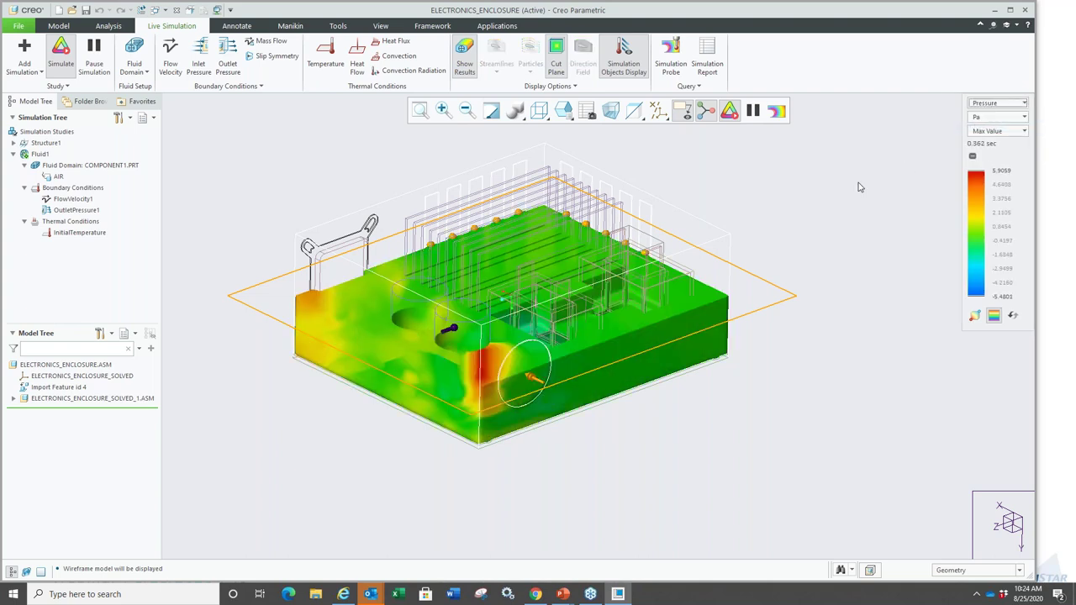
pyautogui.click(988, 103)
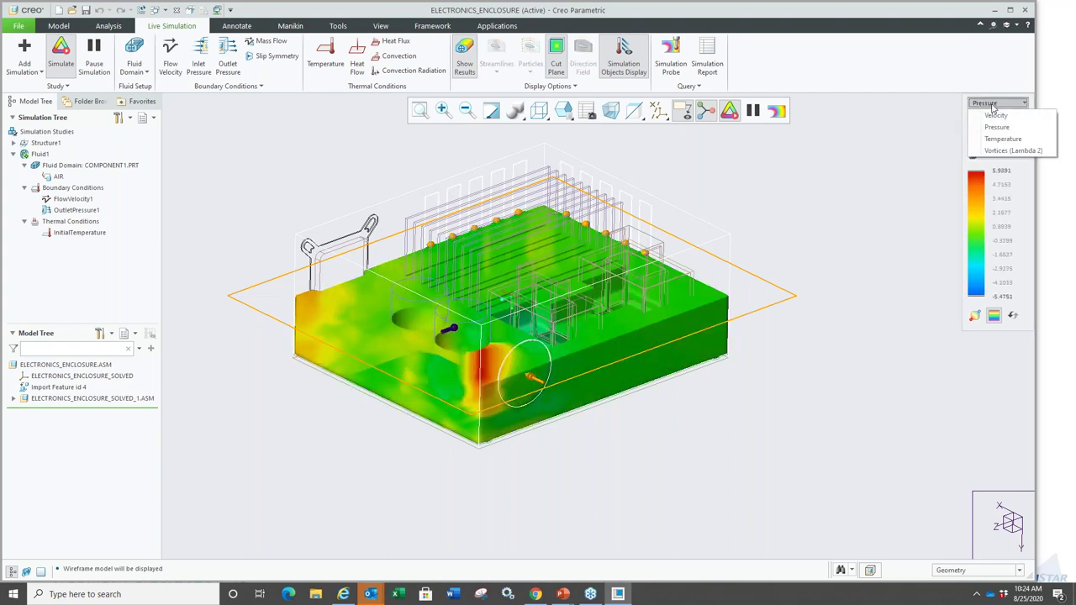
pyautogui.click(995, 103)
pyautogui.click(994, 104)
pyautogui.click(996, 115)
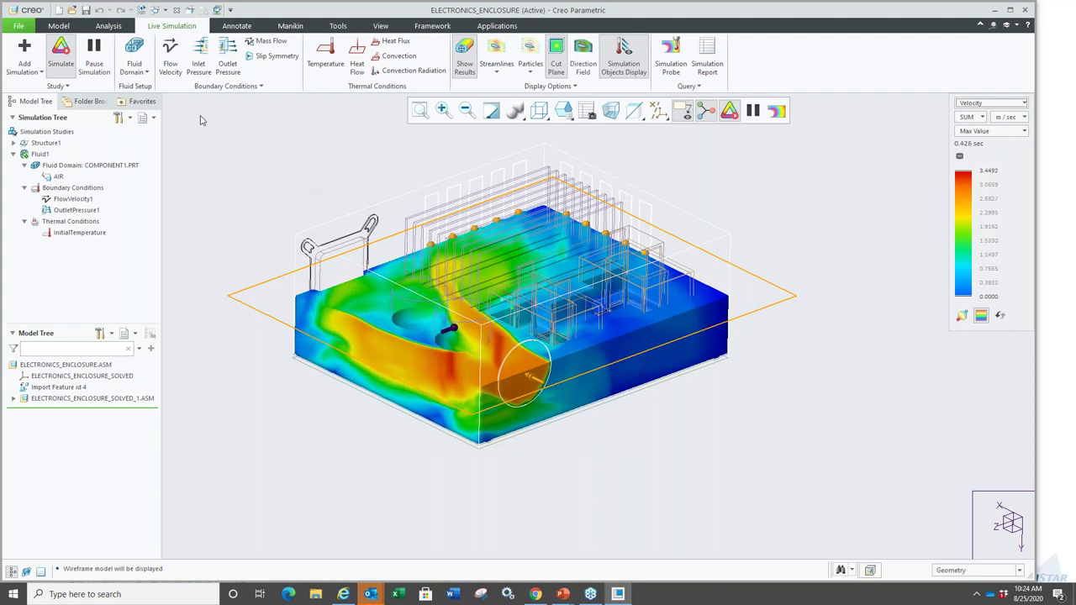
pyautogui.click(175, 9)
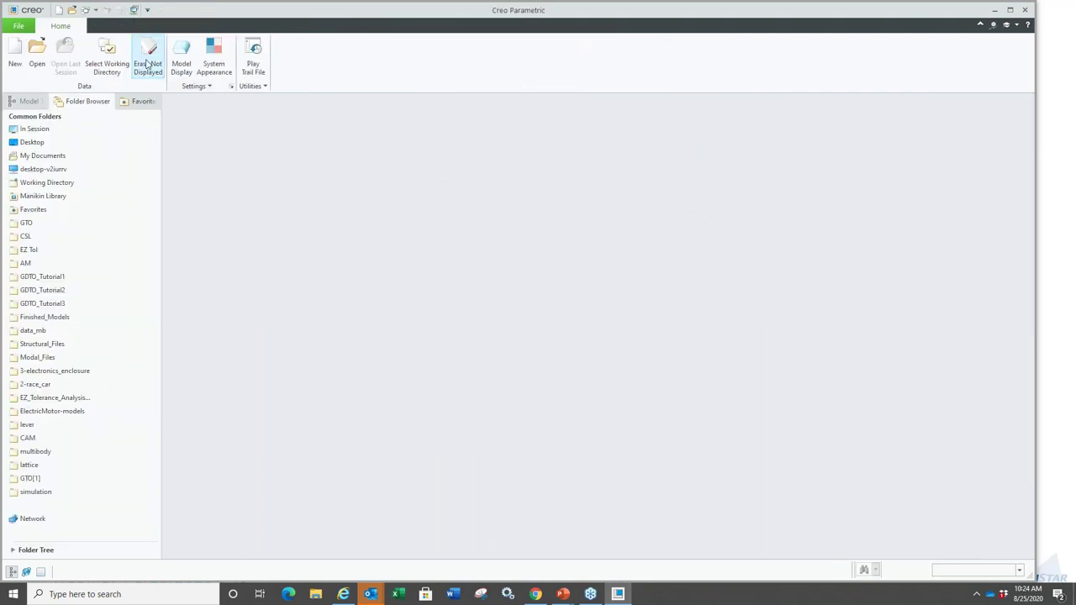
pyautogui.click(147, 63)
# Confirm erasing undisplayed objects and open racecar_asm.asm from the 2-race_car folder.
pyautogui.press('Return')
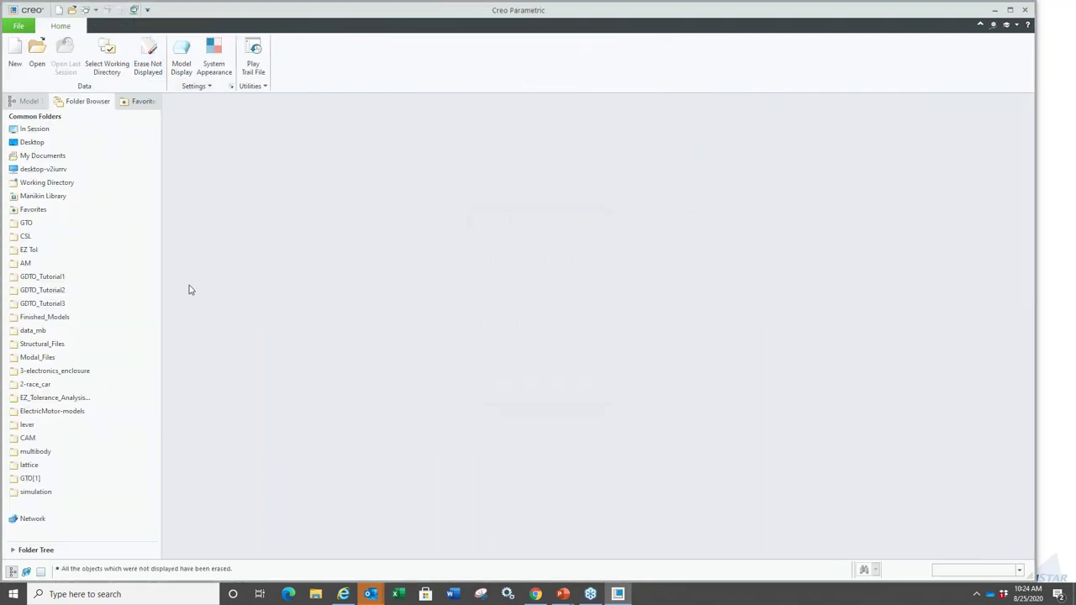
pyautogui.click(40, 385)
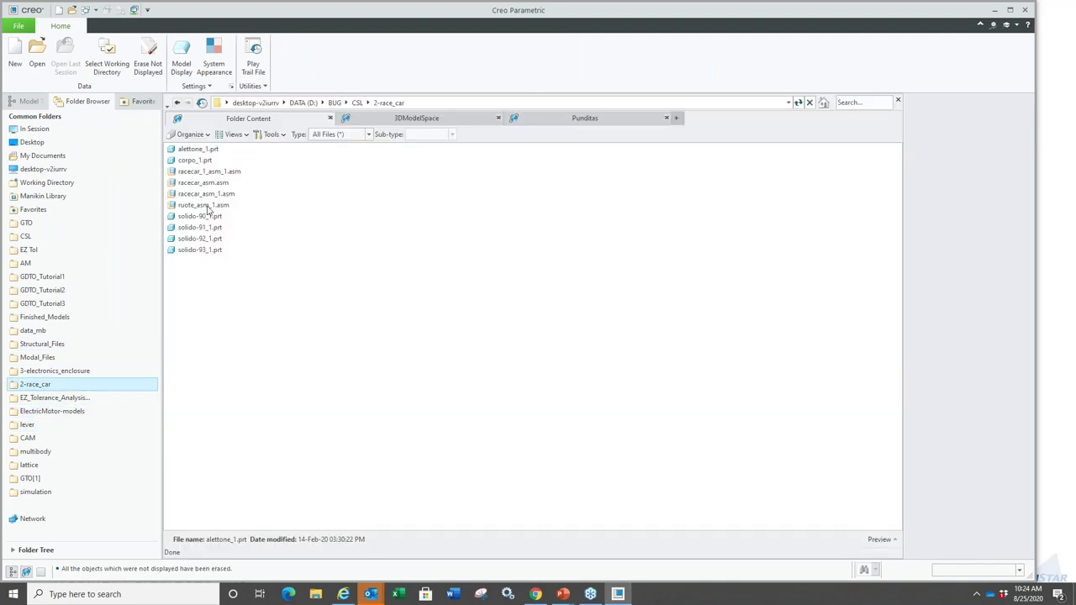
pyautogui.doubleClick(192, 183)
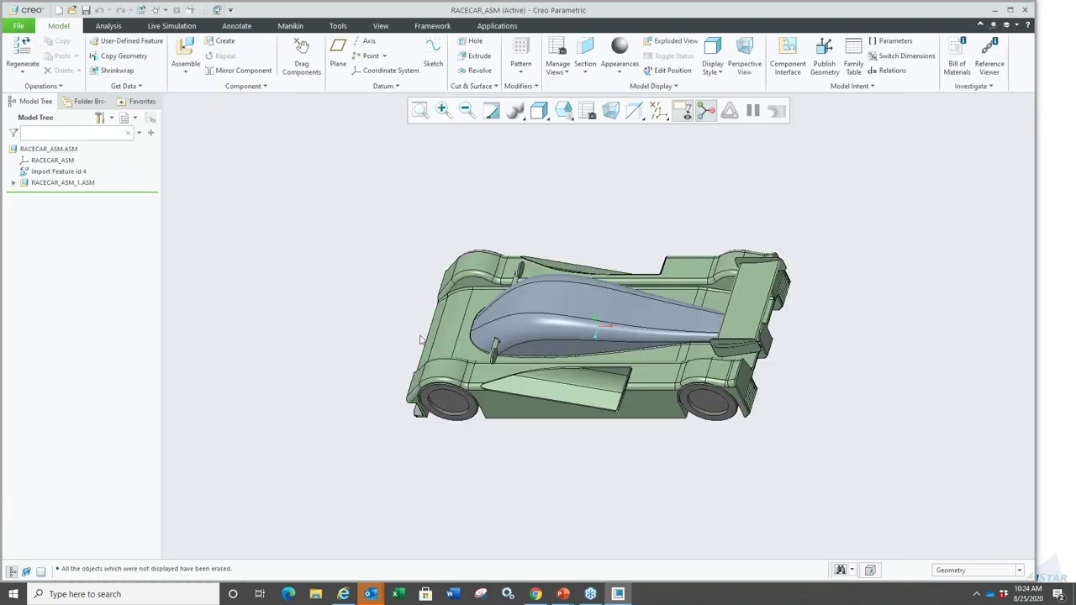
pyautogui.hotkey('ctrl', 'd')
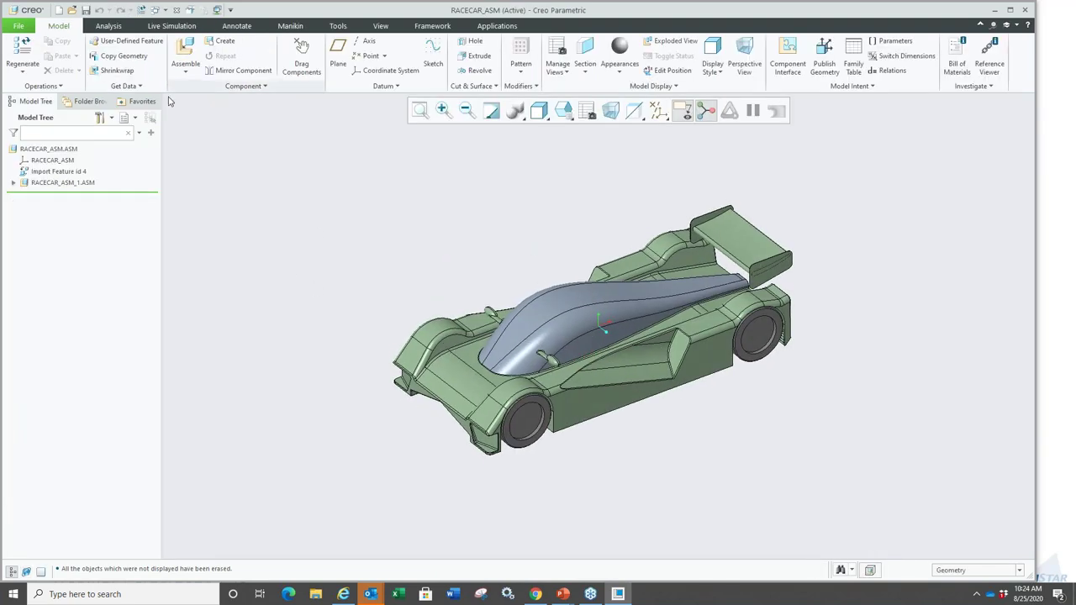
# Add a Fluid simulation study and create an enclosure volume around the whole car.
pyautogui.click(164, 26)
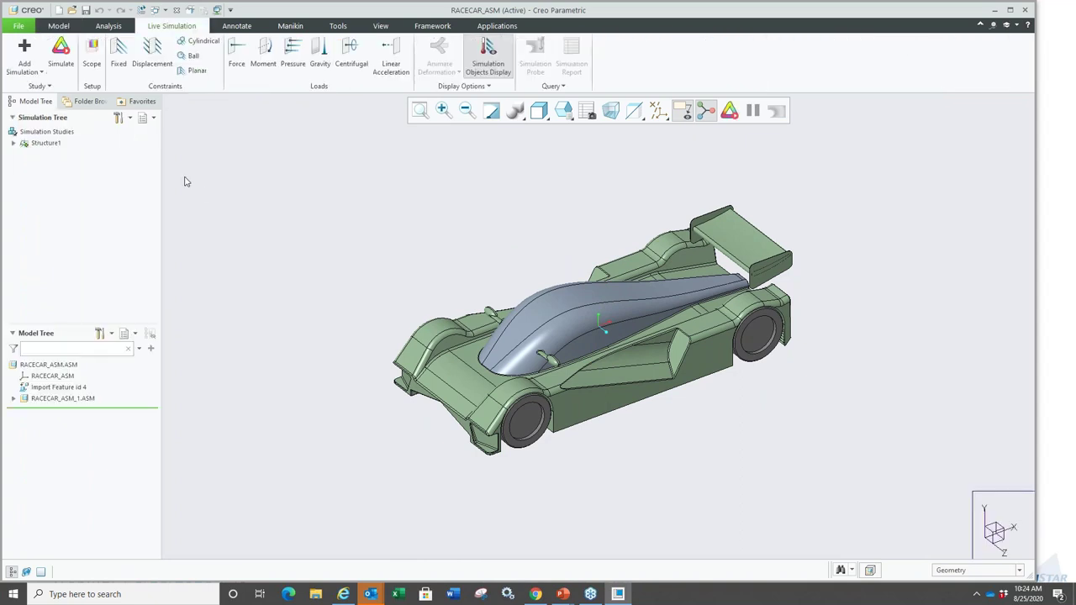
pyautogui.click(45, 74)
pyautogui.click(58, 160)
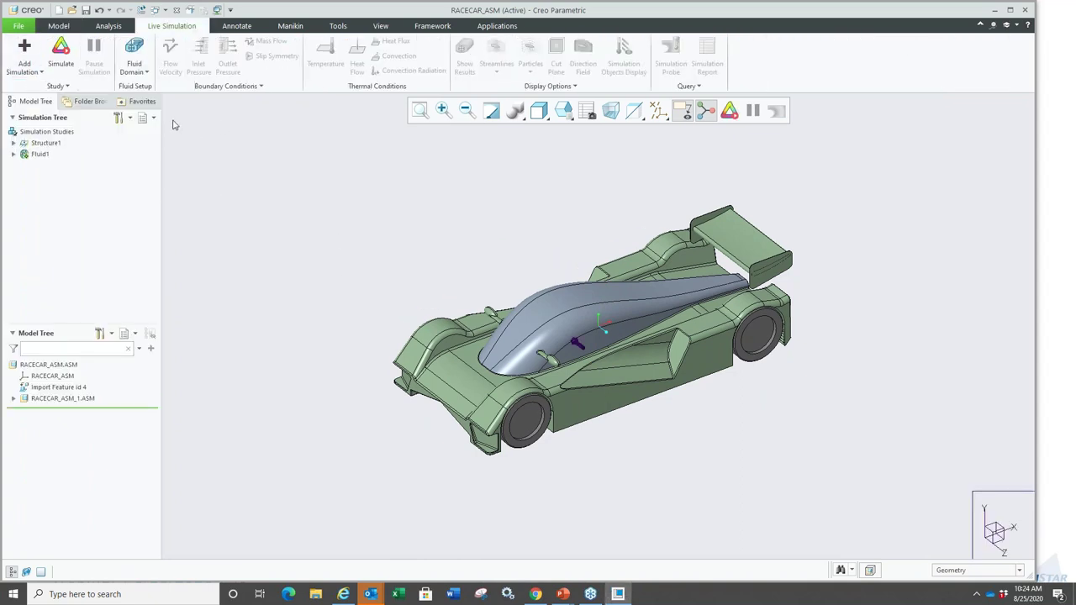
pyautogui.click(134, 67)
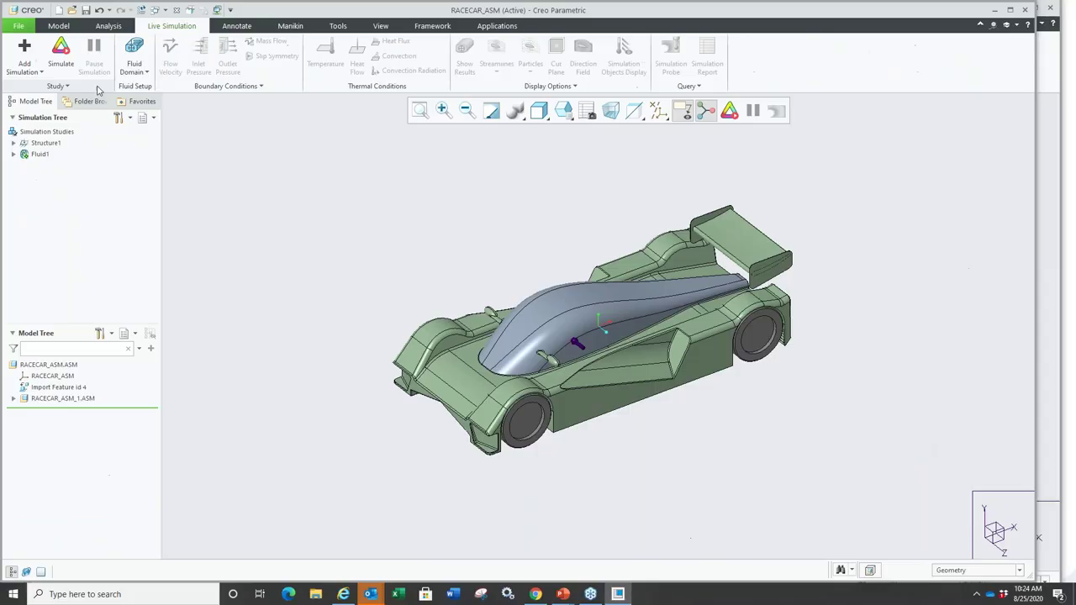
pyautogui.click(218, 59)
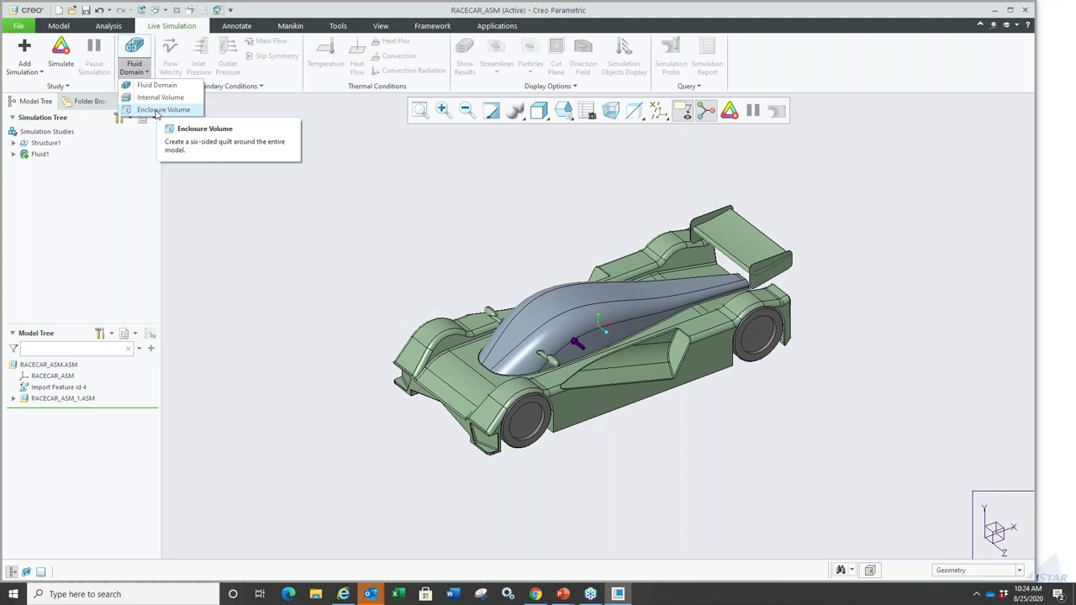
pyautogui.click(156, 110)
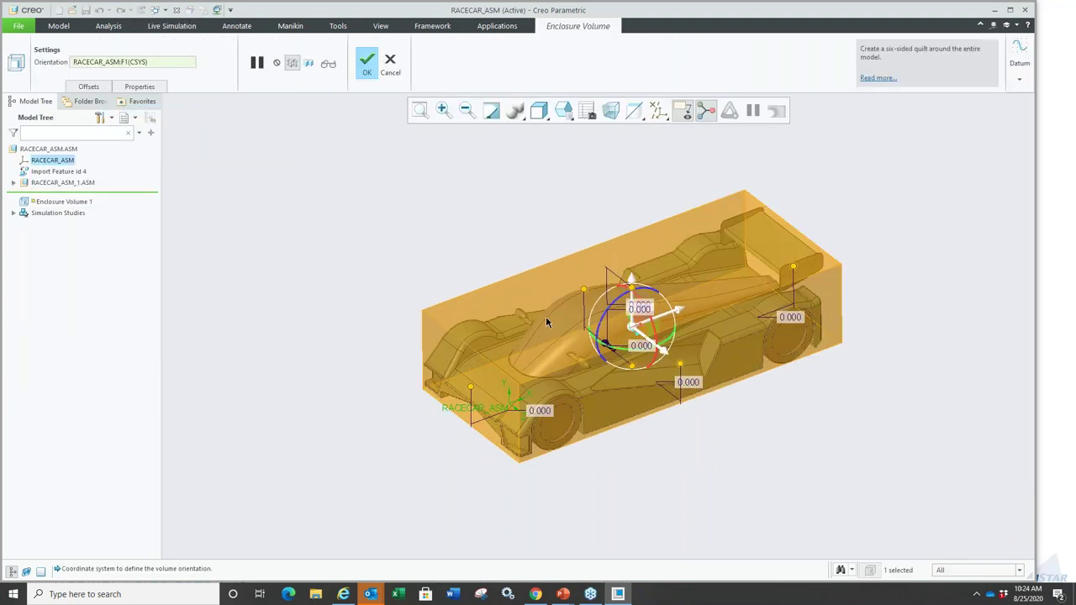
# Stretch the enclosure box ahead of, behind, to both sides of and above the race car, then finish it.
pyautogui.scroll(-2, 524, 326)
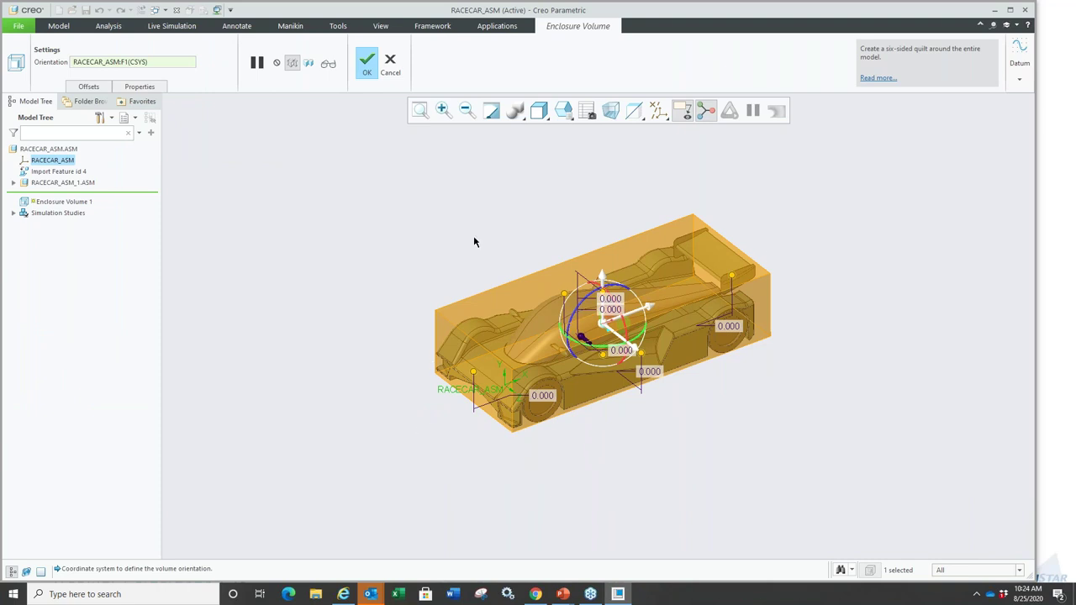
pyautogui.moveTo(471, 369); pyautogui.dragTo(283, 442)
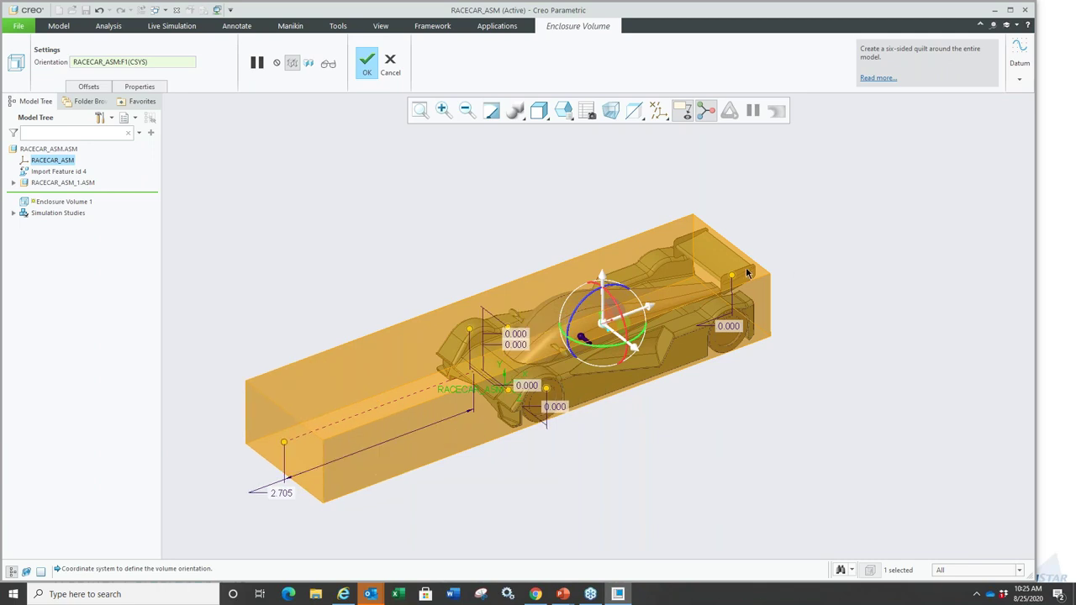
pyautogui.moveTo(731, 275); pyautogui.dragTo(935, 208)
pyautogui.moveTo(723, 268); pyautogui.dragTo(687, 246)
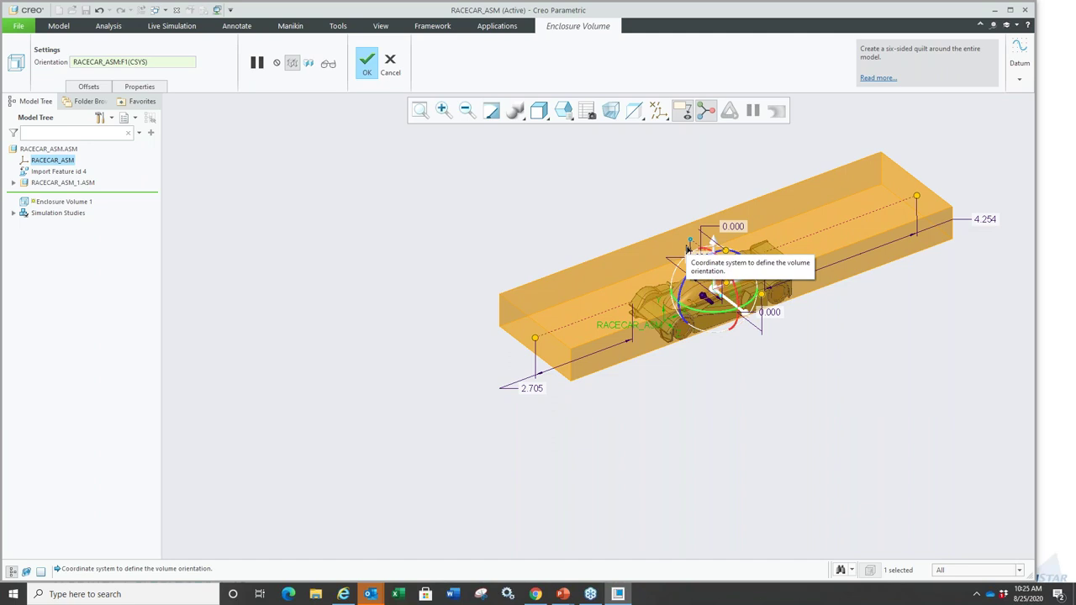
pyautogui.moveTo(761, 297); pyautogui.dragTo(792, 315)
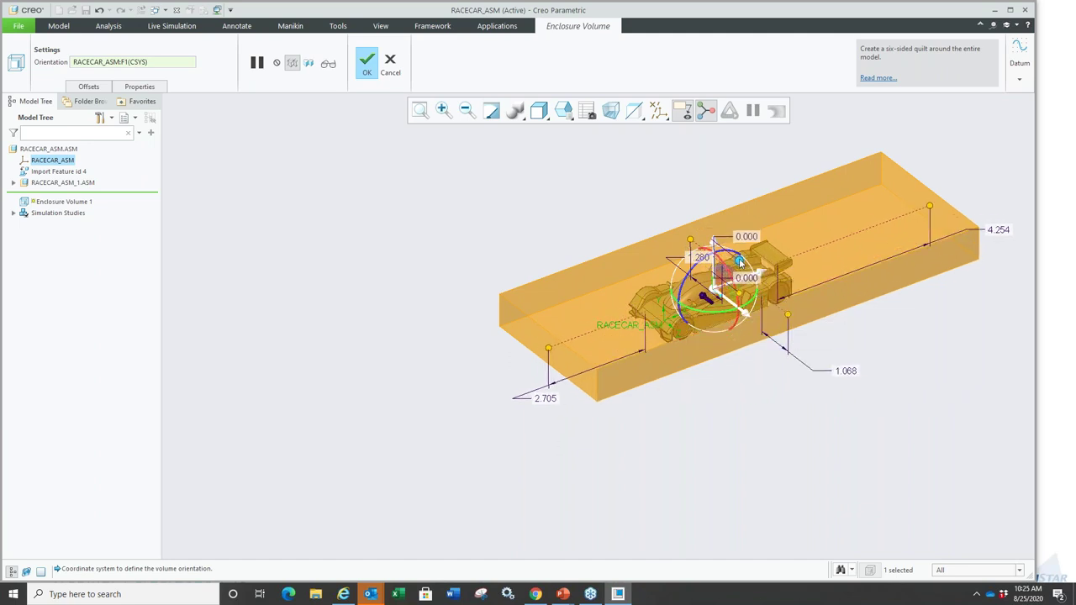
pyautogui.moveTo(739, 262); pyautogui.dragTo(743, 235)
pyautogui.scroll(-2, 685, 445)
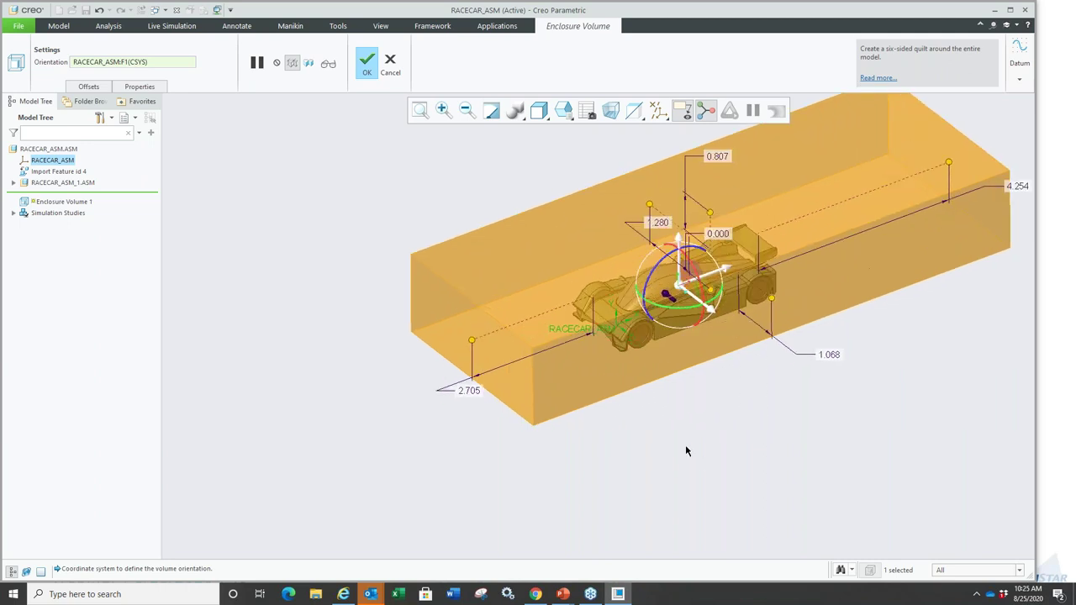
pyautogui.middleClick(685, 445)
pyautogui.scroll(-3, 714, 303)
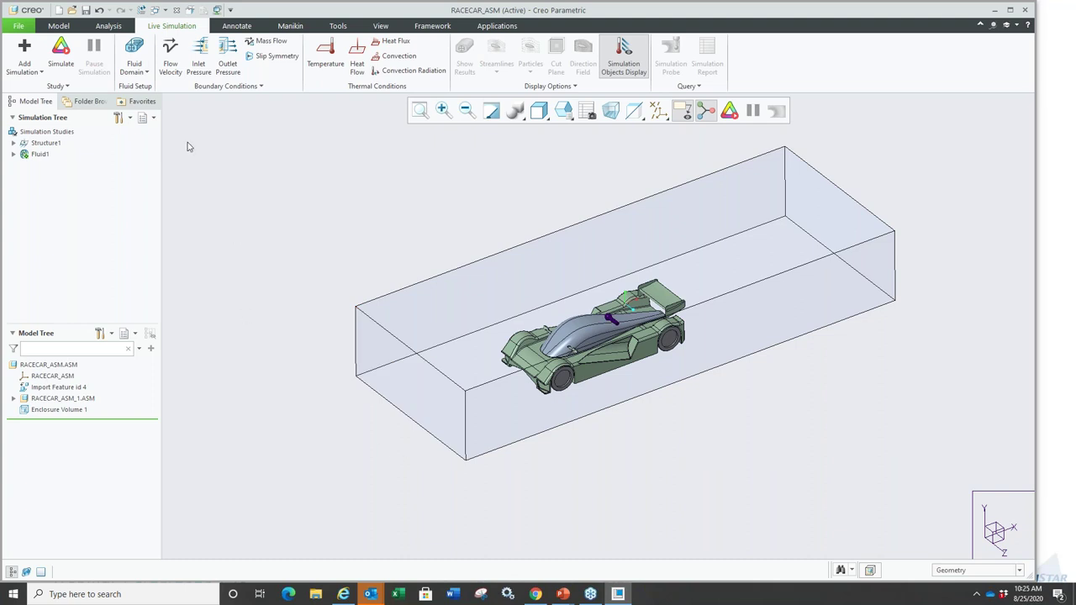
# Apply a 40 m/sec X-direction flow velocity to the enclosure's left end face.
pyautogui.click(169, 71)
pyautogui.click(412, 385)
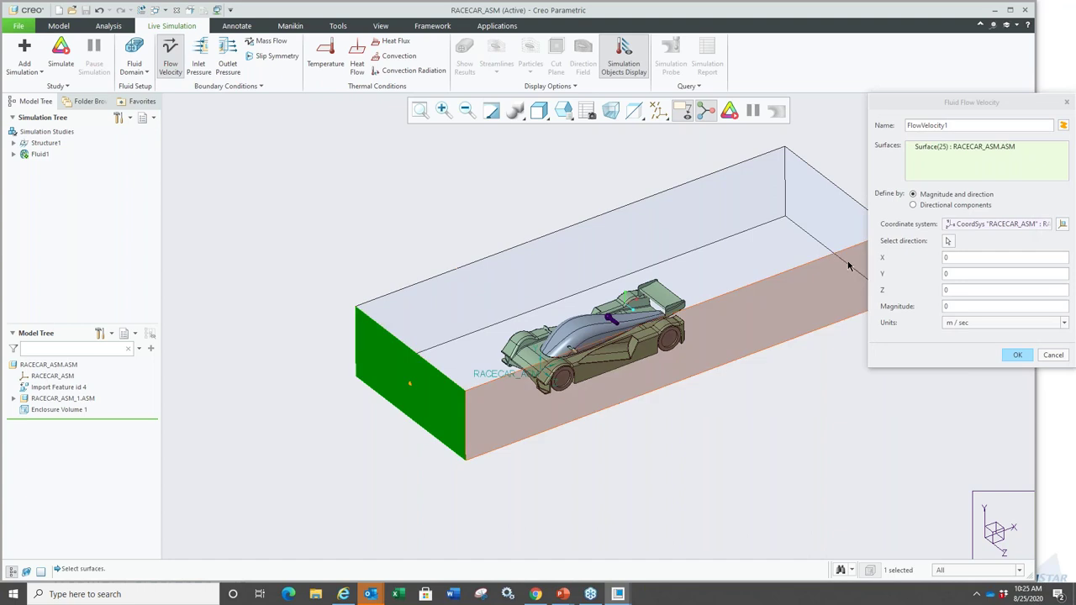
pyautogui.click(914, 206)
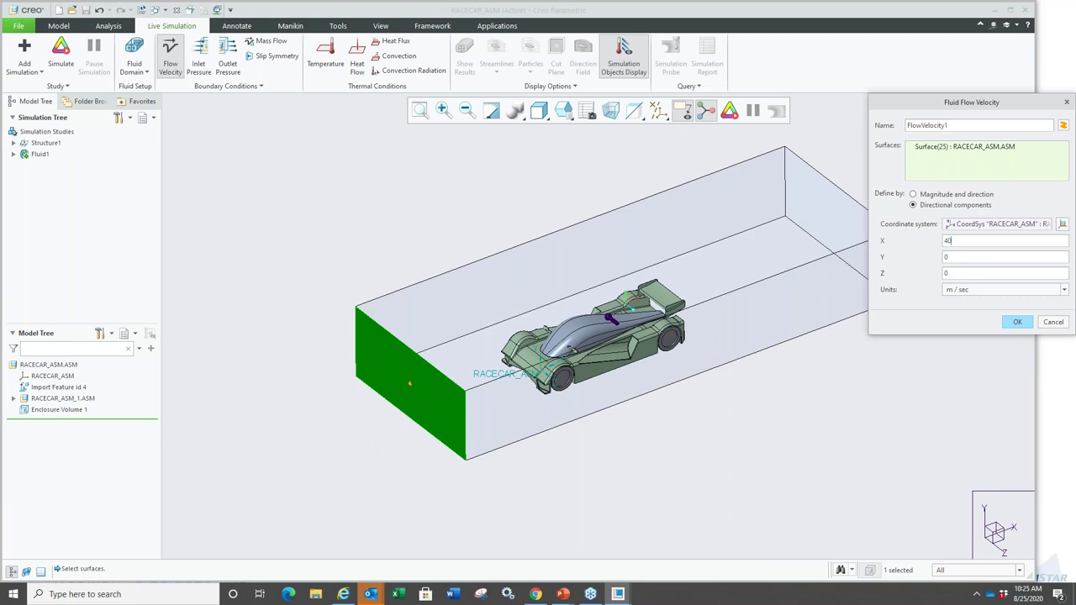
pyautogui.click(1014, 322)
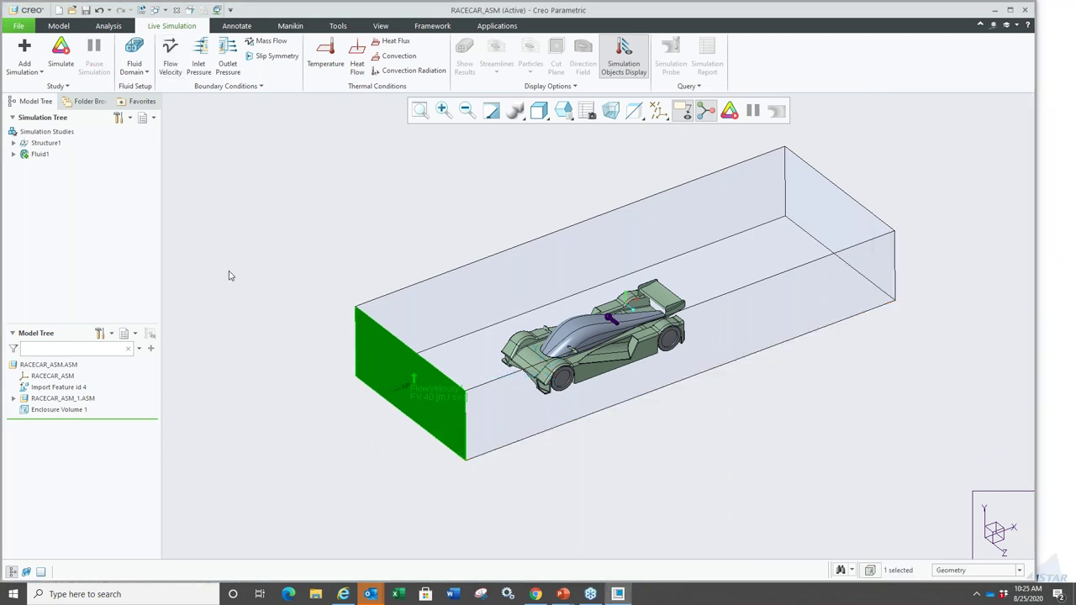
# Review the FlowVelocity1 condition in the Fluid1 study tree, leaving it unchanged.
pyautogui.click(13, 155)
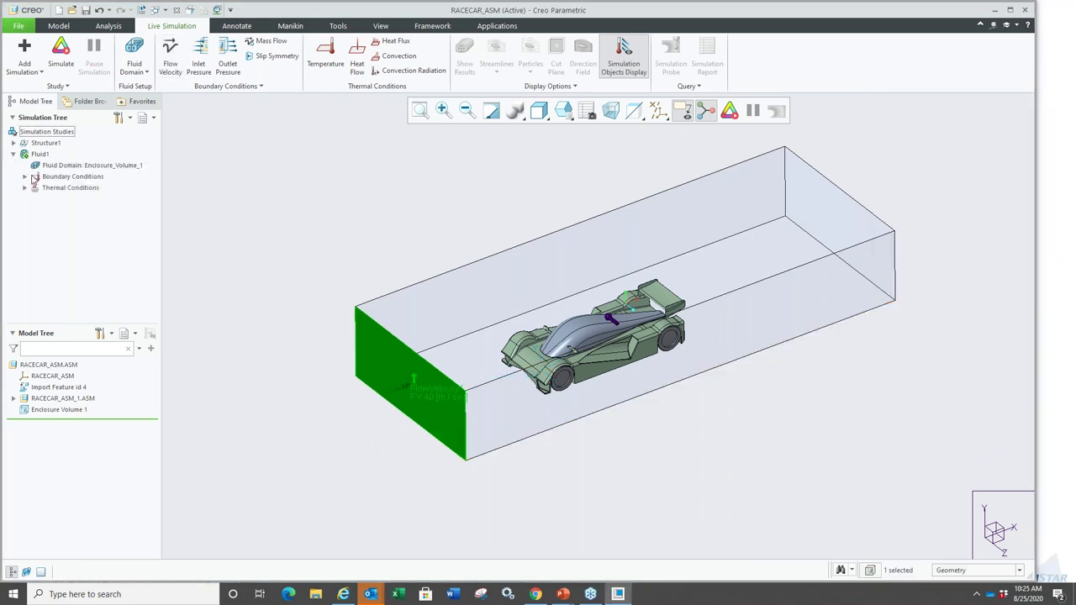
pyautogui.click(23, 176)
pyautogui.click(73, 188)
pyautogui.click(79, 137)
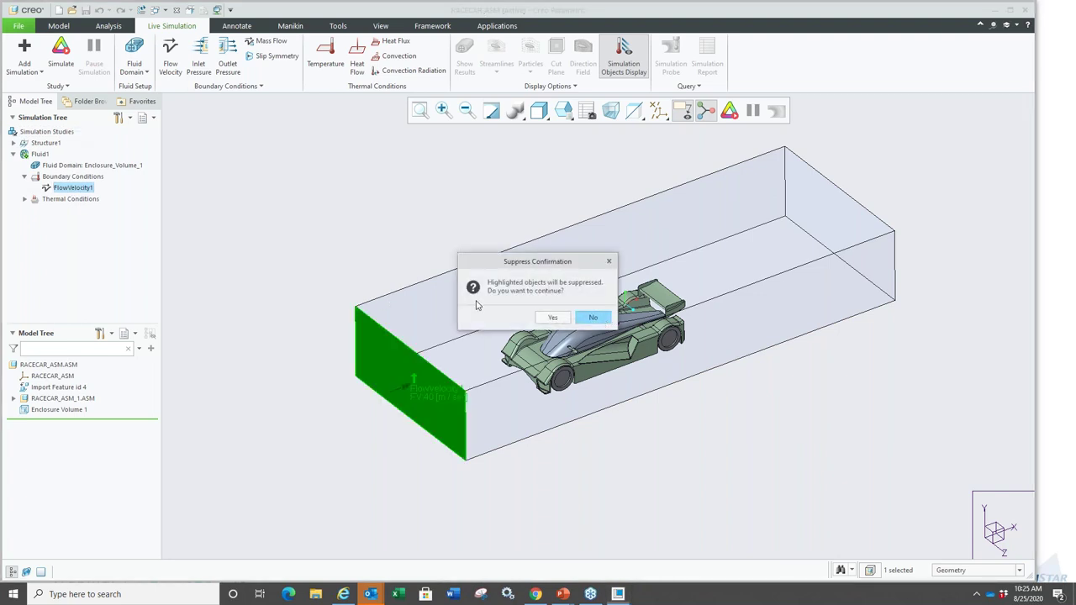
pyautogui.click(592, 318)
pyautogui.click(73, 188)
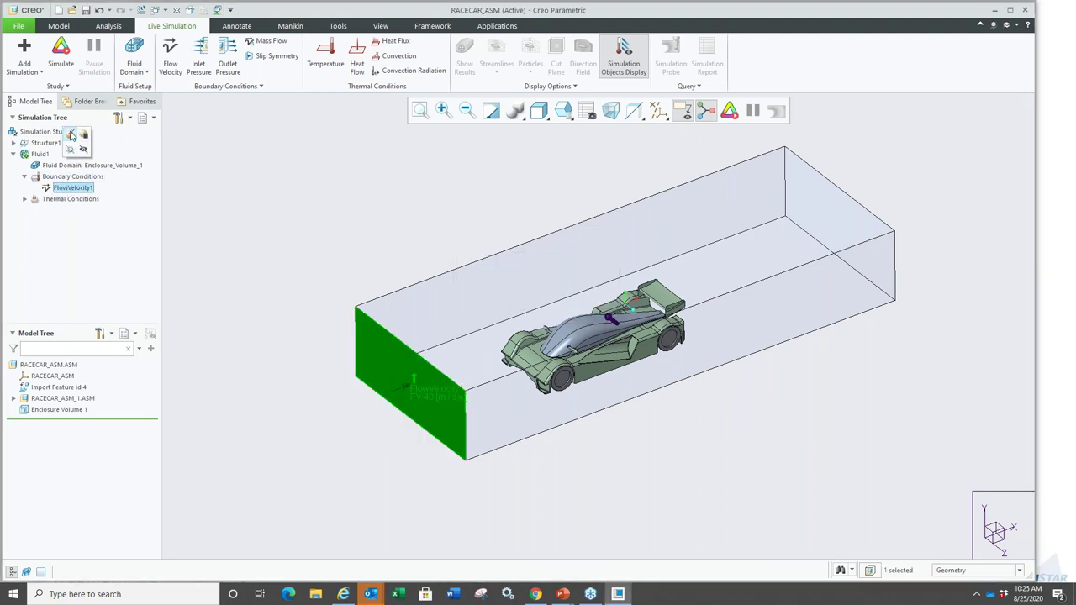
pyautogui.click(81, 151)
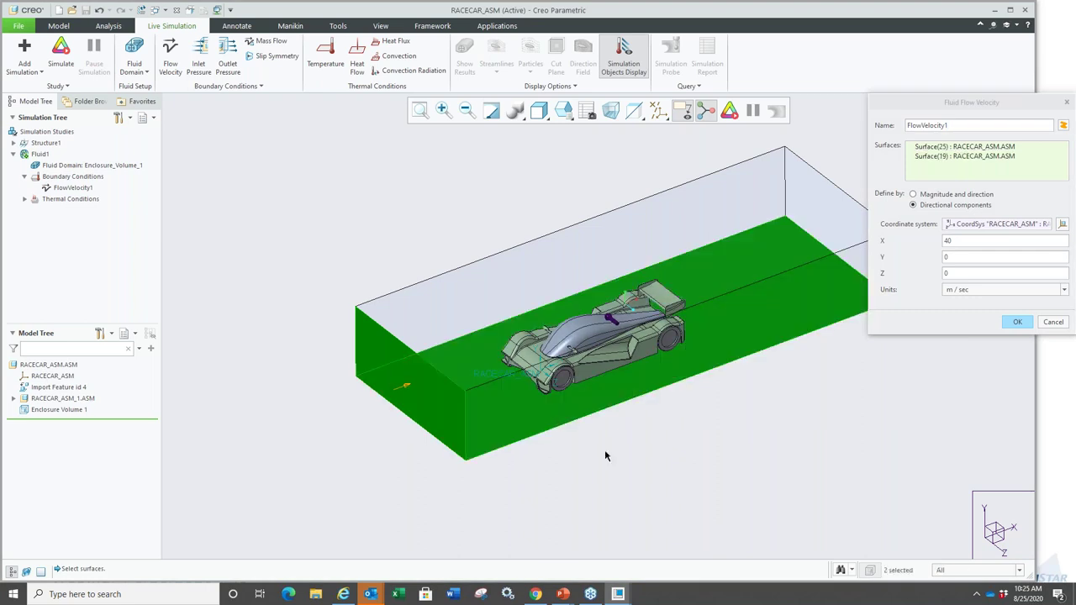
pyautogui.middleClick(606, 451)
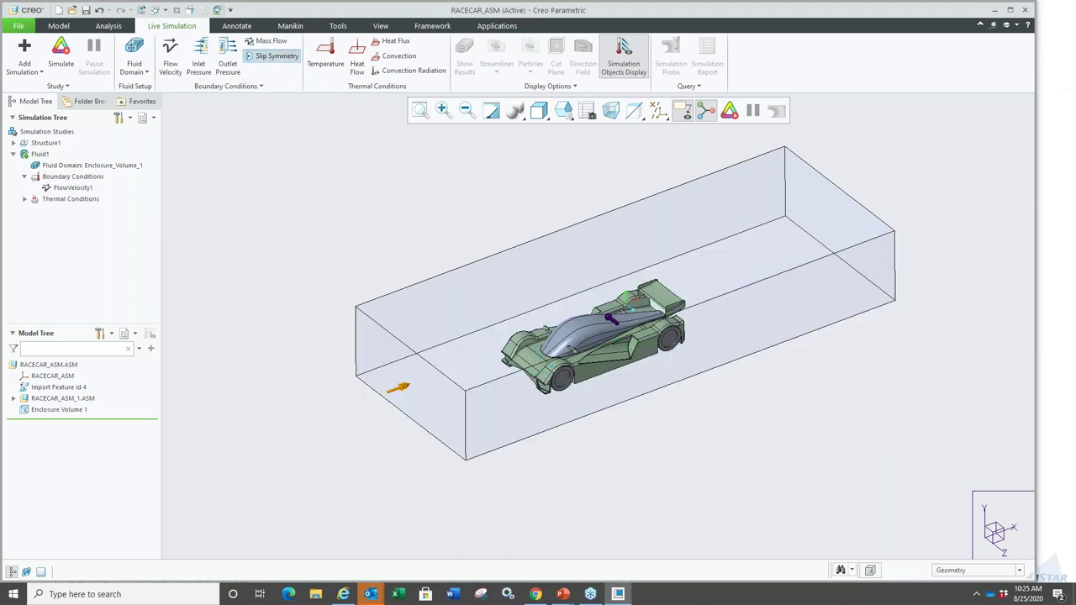
# Add slip symmetry on an enclosure wall and an outlet pressure on the far end face.
pyautogui.click(277, 56)
pyautogui.click(553, 395)
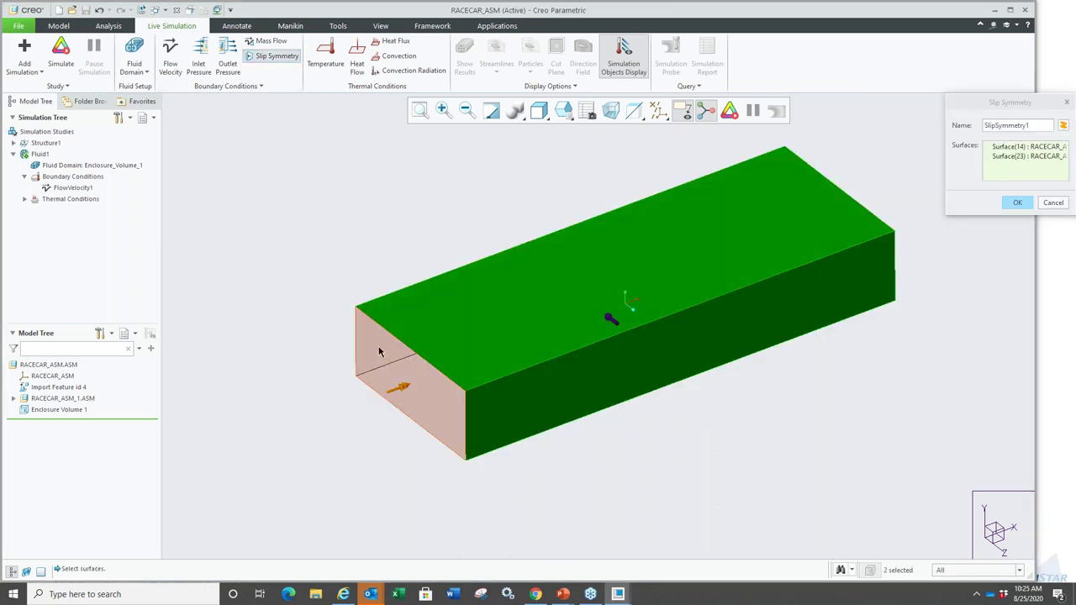
pyautogui.middleClick(321, 267)
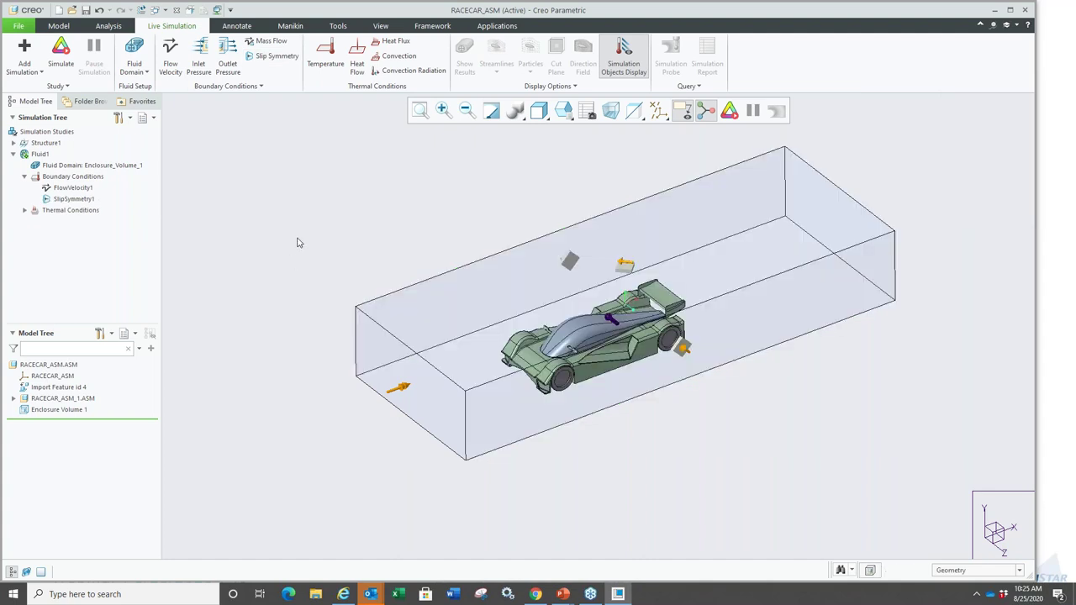
pyautogui.click(227, 58)
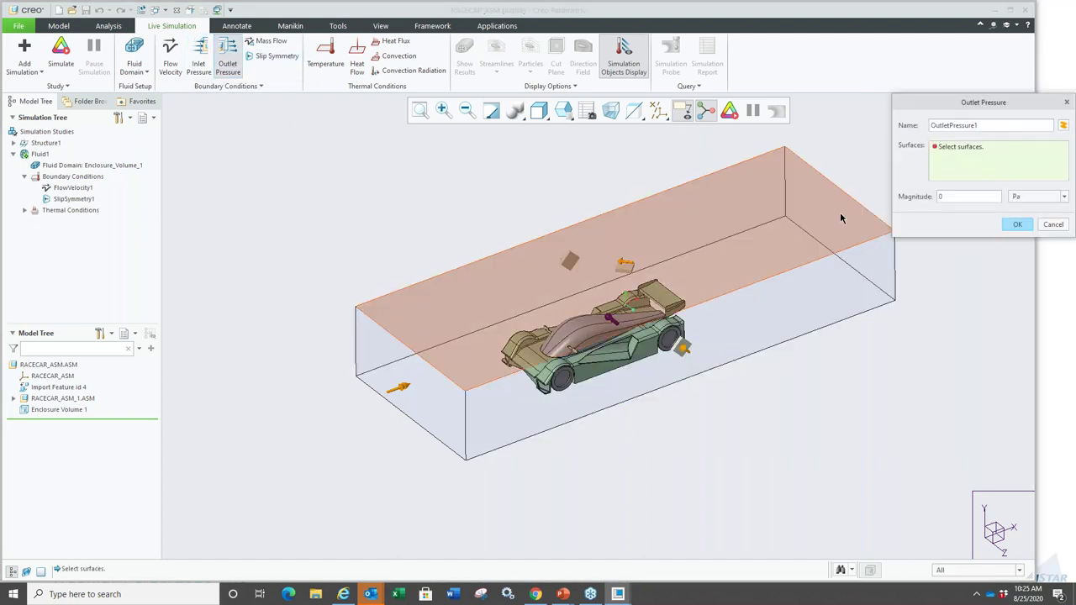
pyautogui.click(839, 224)
pyautogui.click(1017, 225)
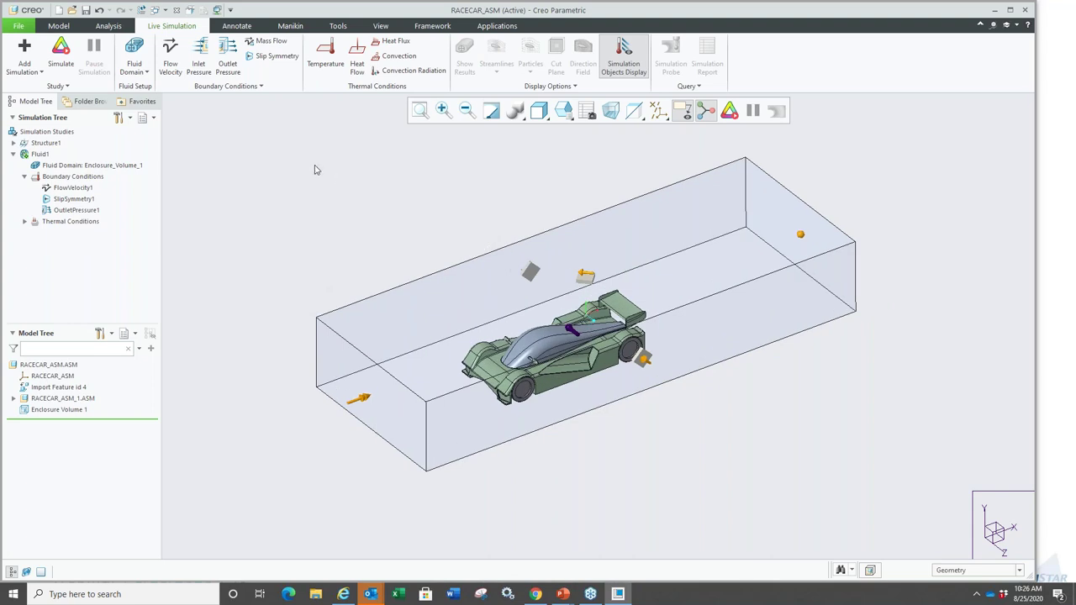
pyautogui.click(69, 167)
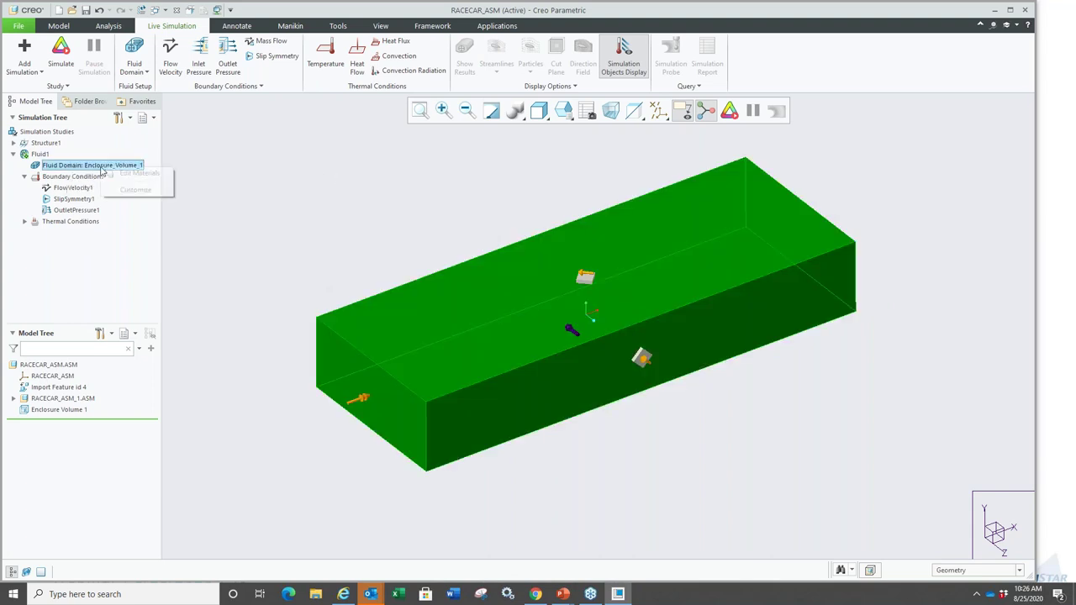
# Pick air.mtl from the material library as the fluid domain's material.
pyautogui.click(135, 173)
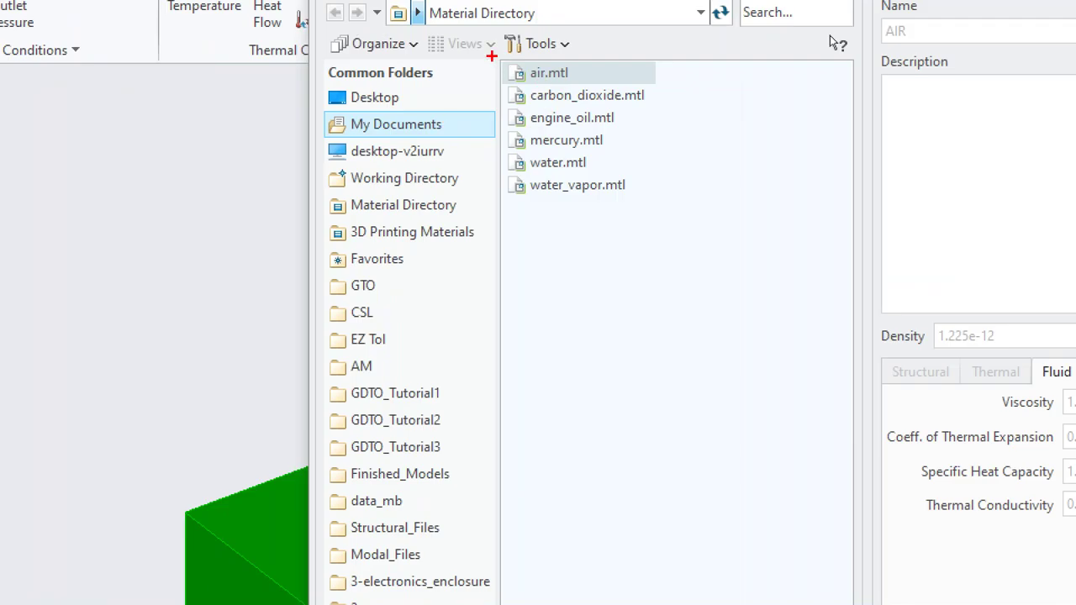
pyautogui.keyDown('ctrl'); pyautogui.moveTo(491, 56); pyautogui.dragTo(668, 244); pyautogui.keyUp('ctrl')
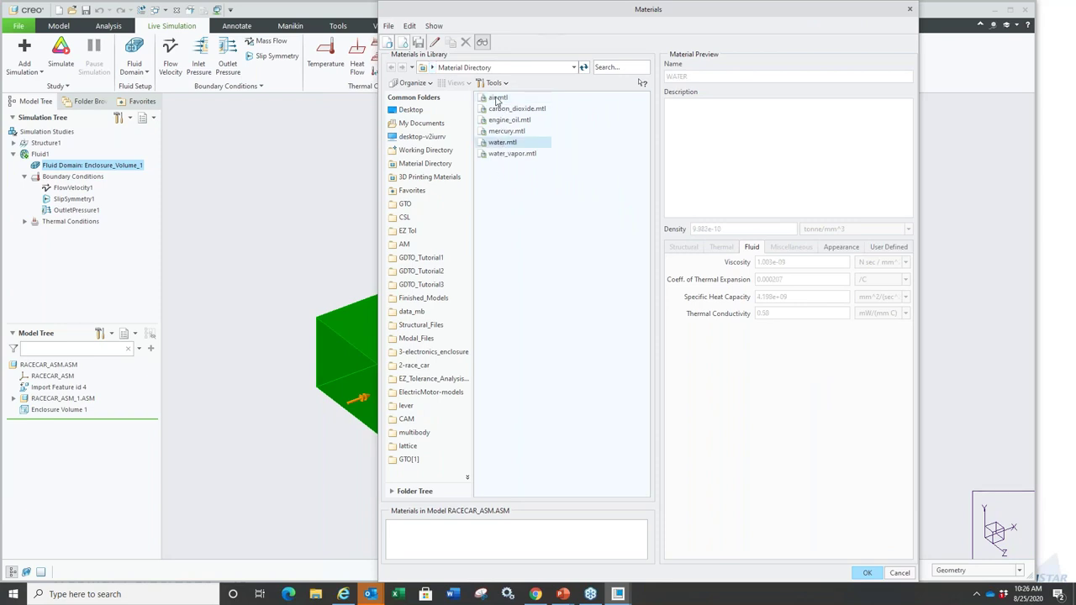
pyautogui.click(867, 572)
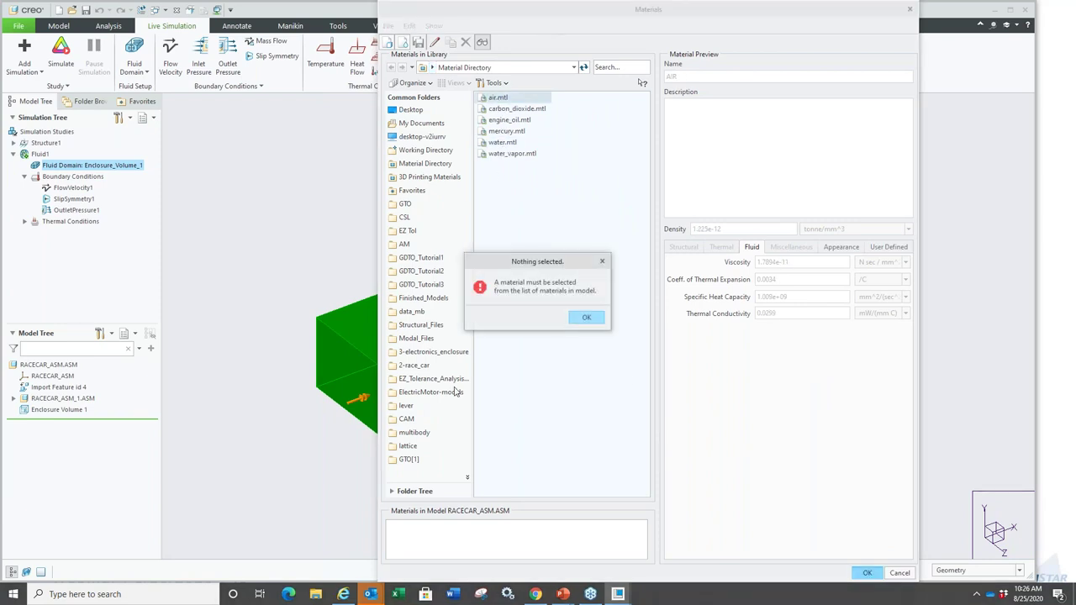
pyautogui.click(587, 319)
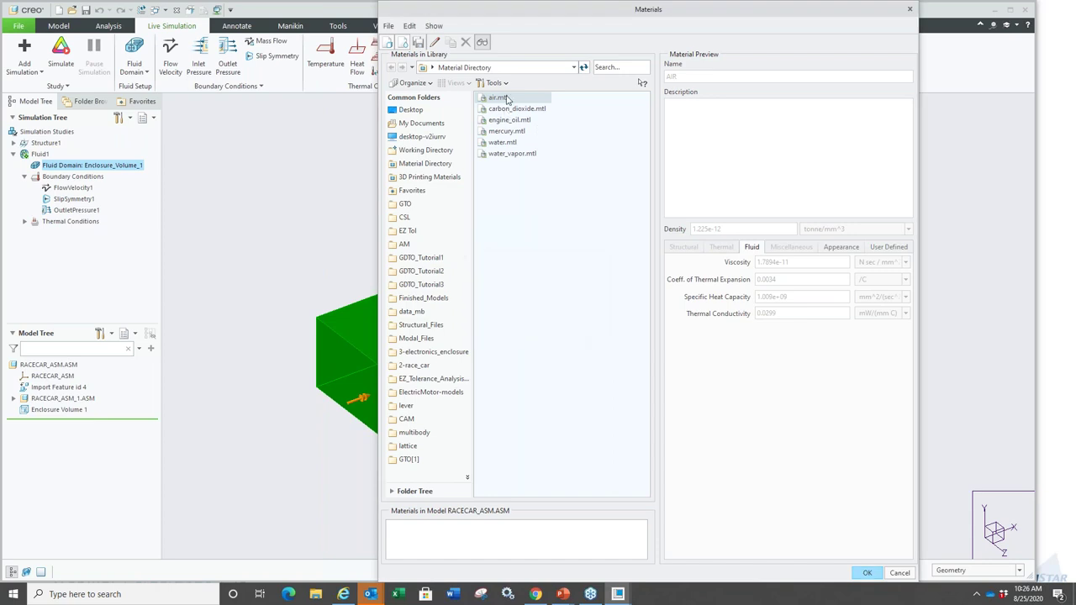
pyautogui.doubleClick(507, 100)
pyautogui.click(865, 573)
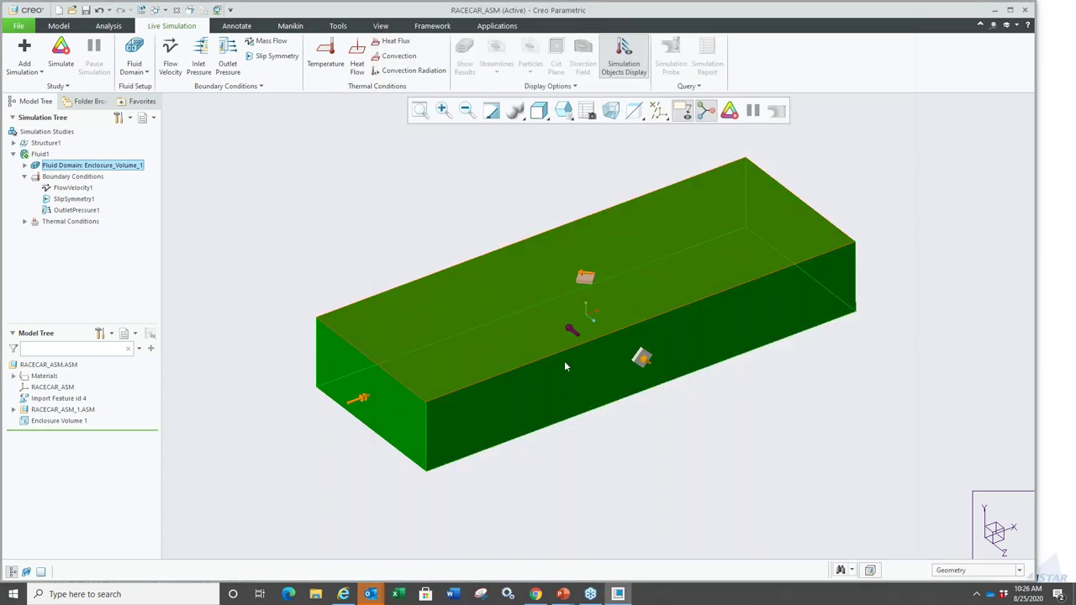
# Run the live flow simulation and switch the cut-plane results from Velocity to Pressure.
pyautogui.click(730, 110)
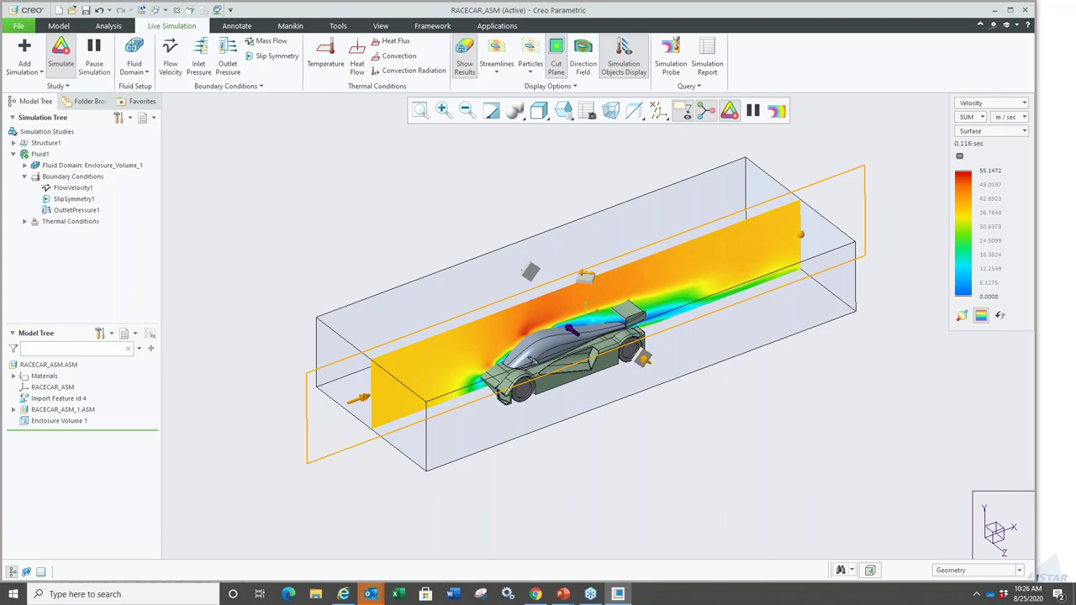
pyautogui.scroll(1, 626, 383)
pyautogui.scroll(-1, 937, 190)
pyautogui.click(992, 102)
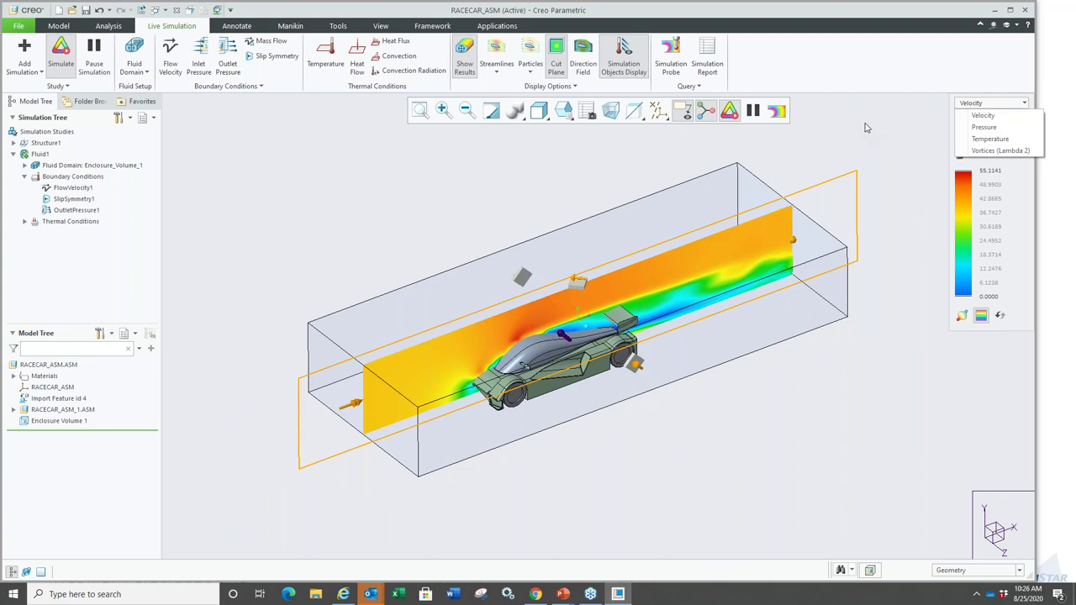
pyautogui.click(985, 127)
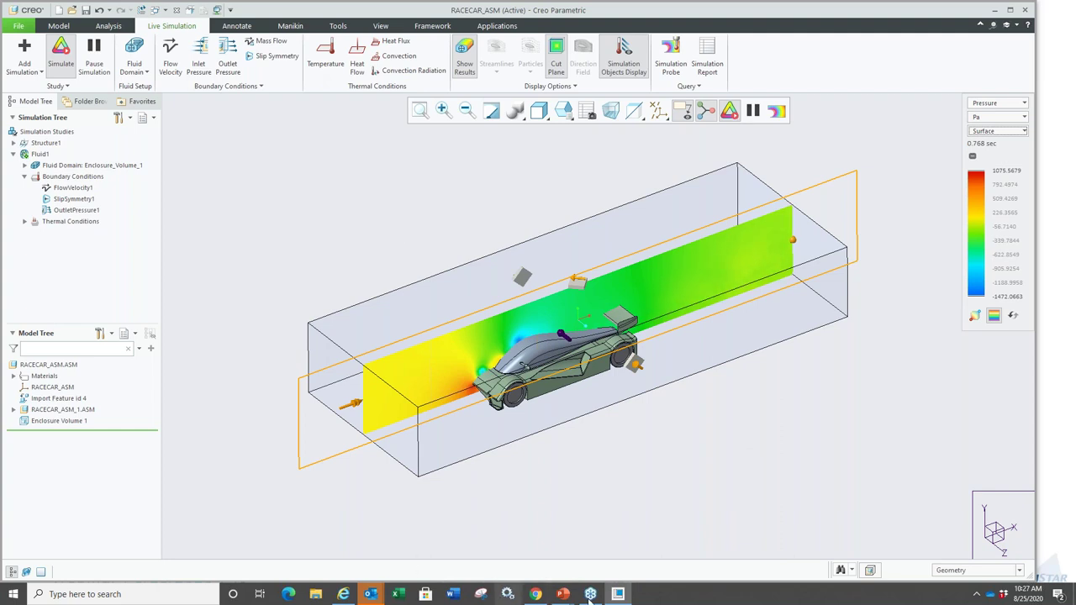
# Switch back to the full-screen PowerPoint slide show.
pyautogui.moveTo(528, 505)
pyautogui.press('super+Tab')
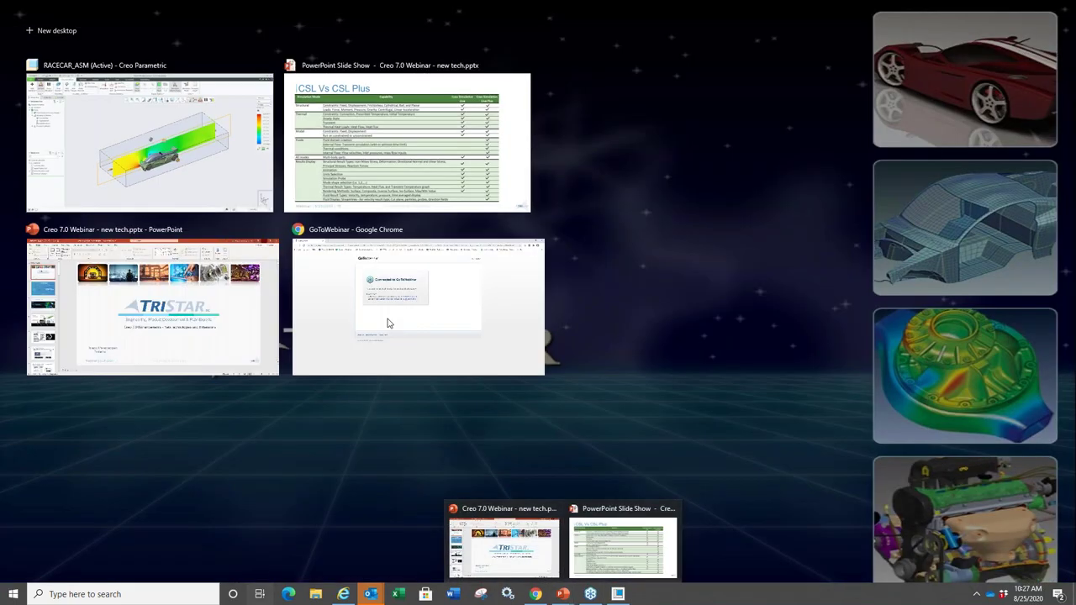
pyautogui.click(343, 178)
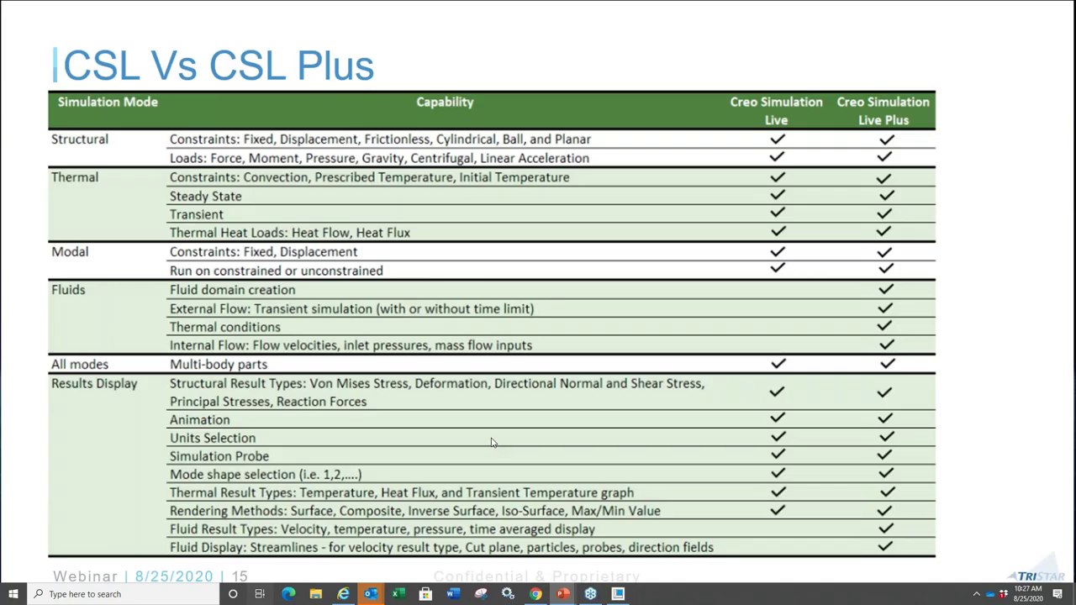
# Advance to slide 16 and reveal the Build Direction, Linear Extrusion and Free optimized parts.
pyautogui.click(496, 440)
pyautogui.click(492, 438)
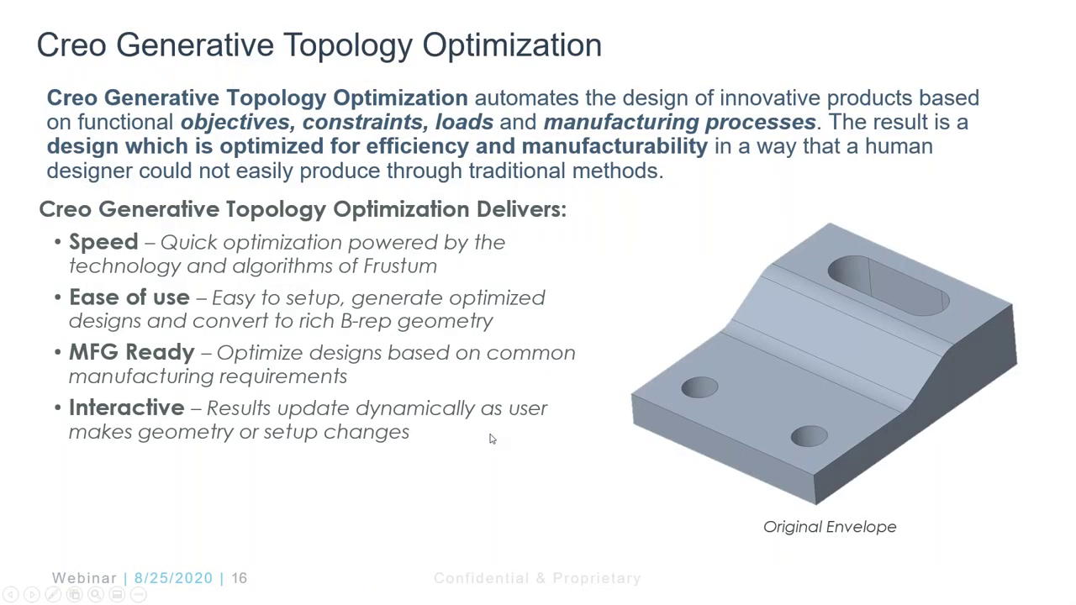
pyautogui.click(491, 438)
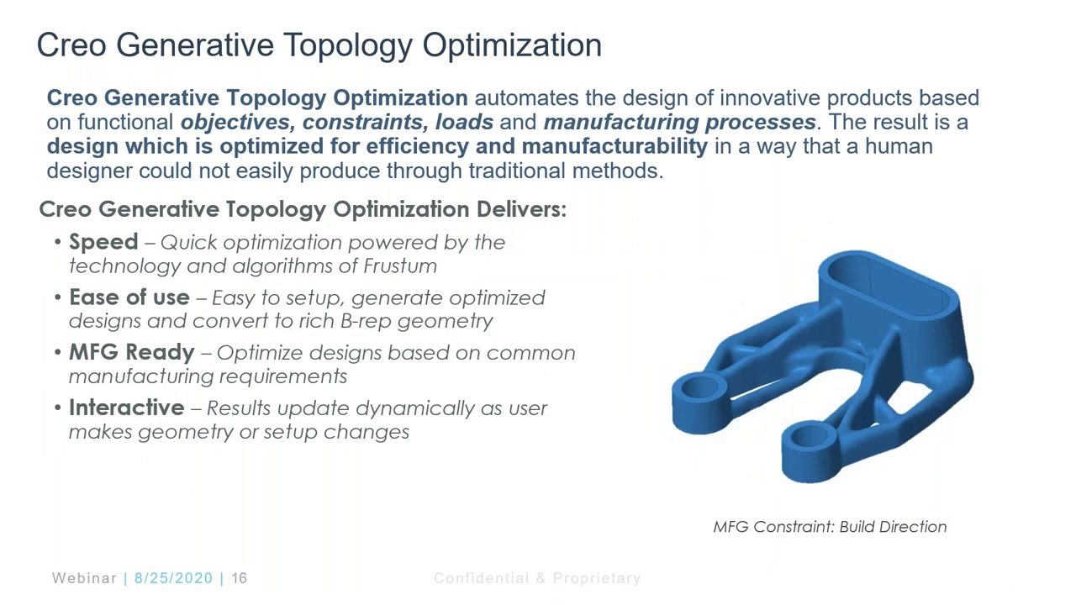
pyautogui.press('Right')
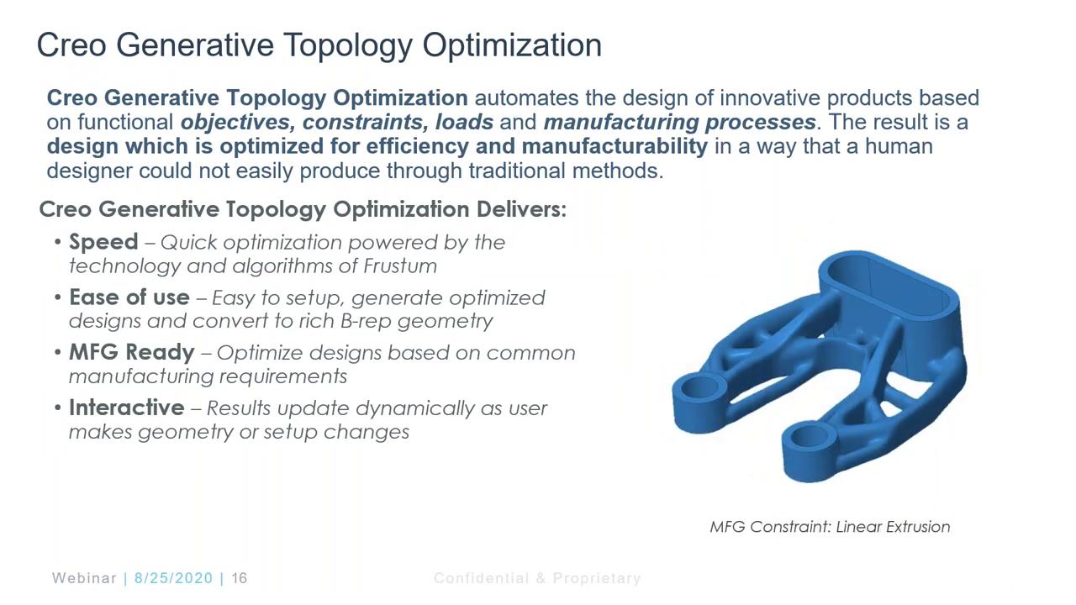
pyautogui.press('Right')
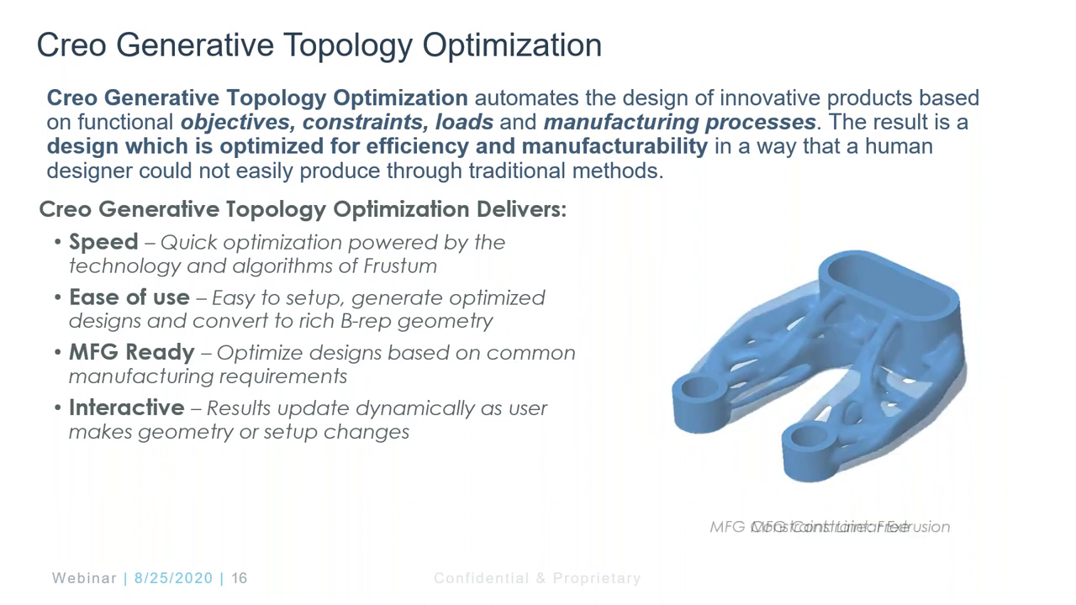
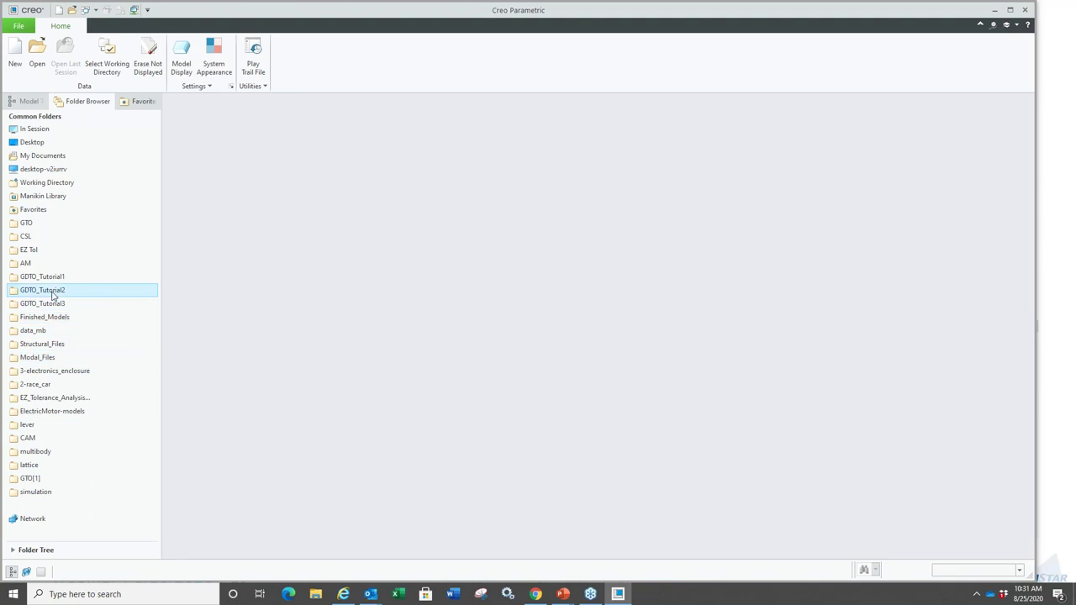
# Open start_bracket.prt from GDTO_Tutorial1 and show only the ENVELOPE body.
pyautogui.click(42, 277)
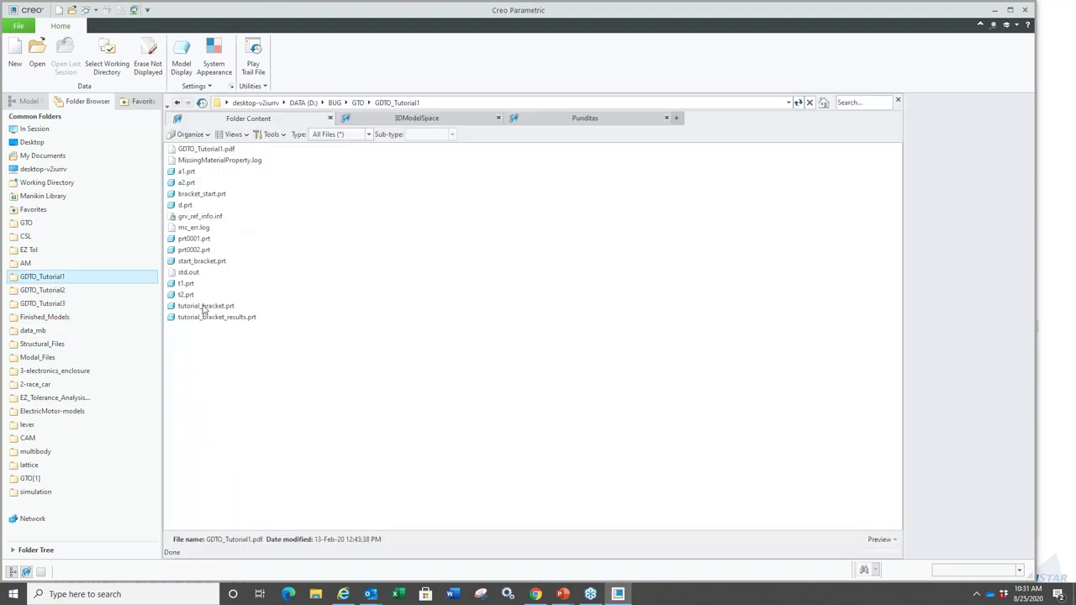
pyautogui.doubleClick(202, 261)
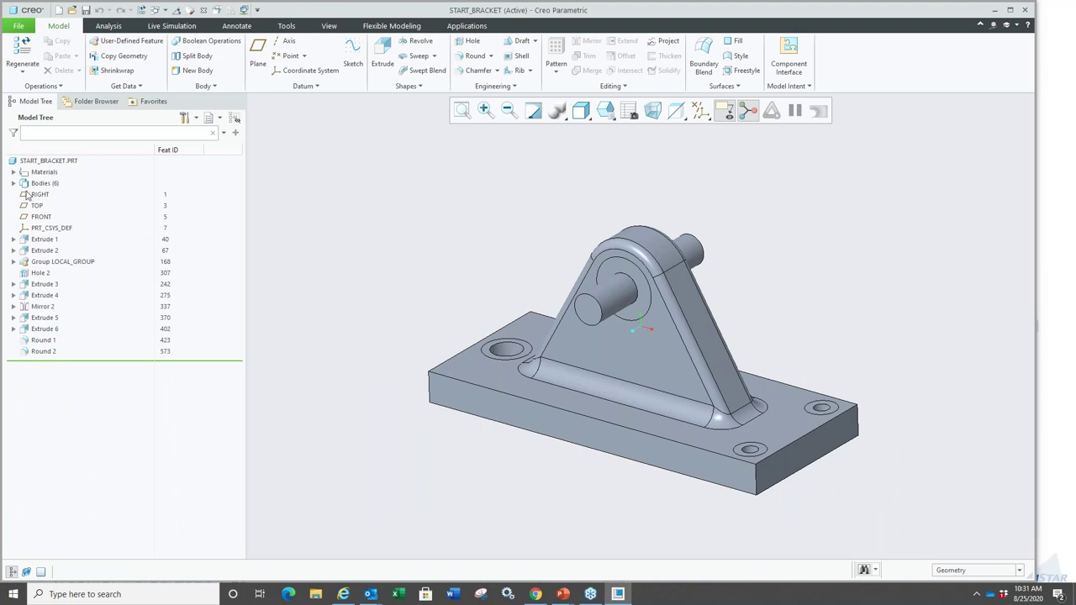
pyautogui.click(14, 183)
pyautogui.click(52, 195)
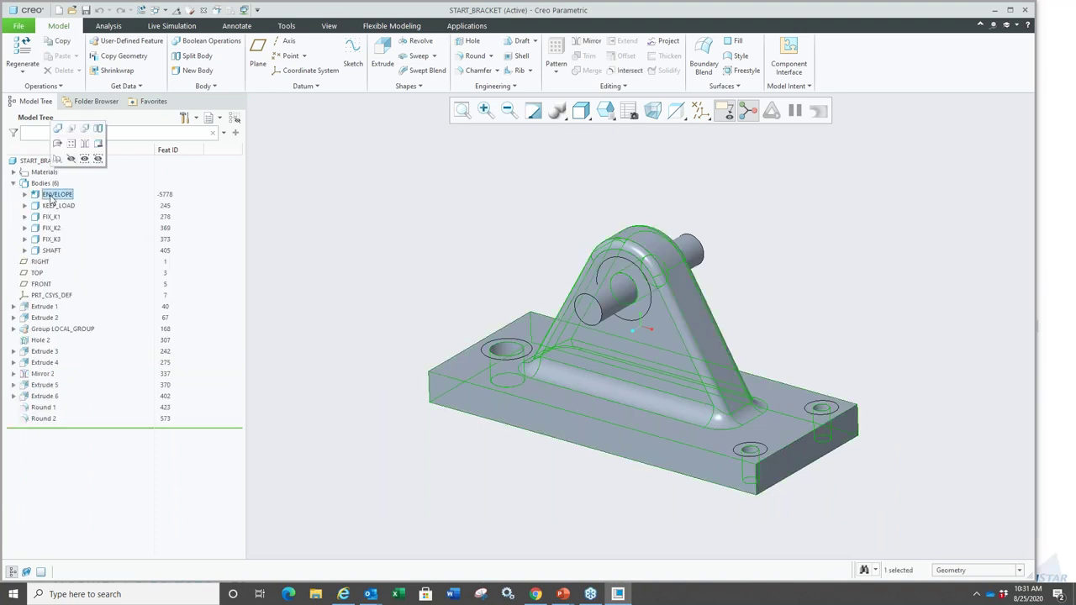
pyautogui.click(84, 158)
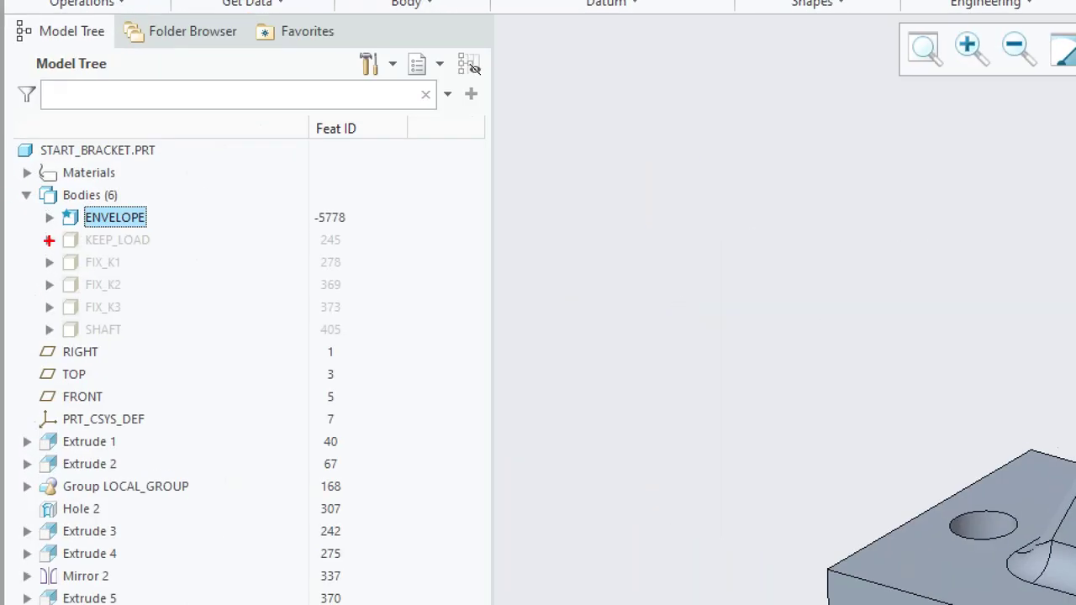
# Isolate KEEP_LOAD, FIX_K1, FIX_K2, FIX_K3 and SHAFT in turn with Show Only.
pyautogui.moveTo(30, 201); pyautogui.dragTo(176, 339)
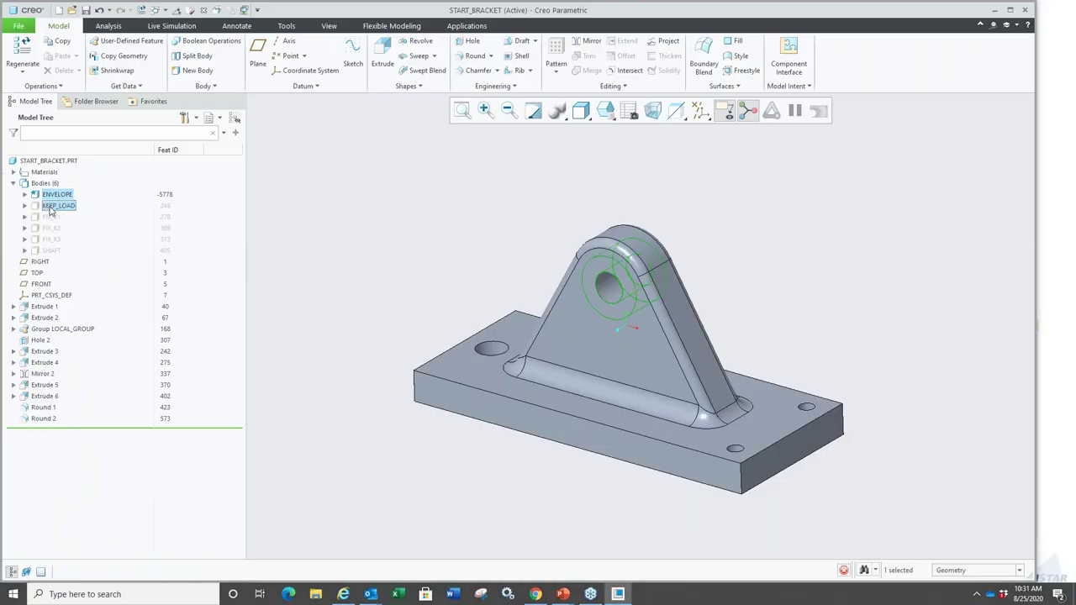
pyautogui.click(49, 210)
pyautogui.click(73, 173)
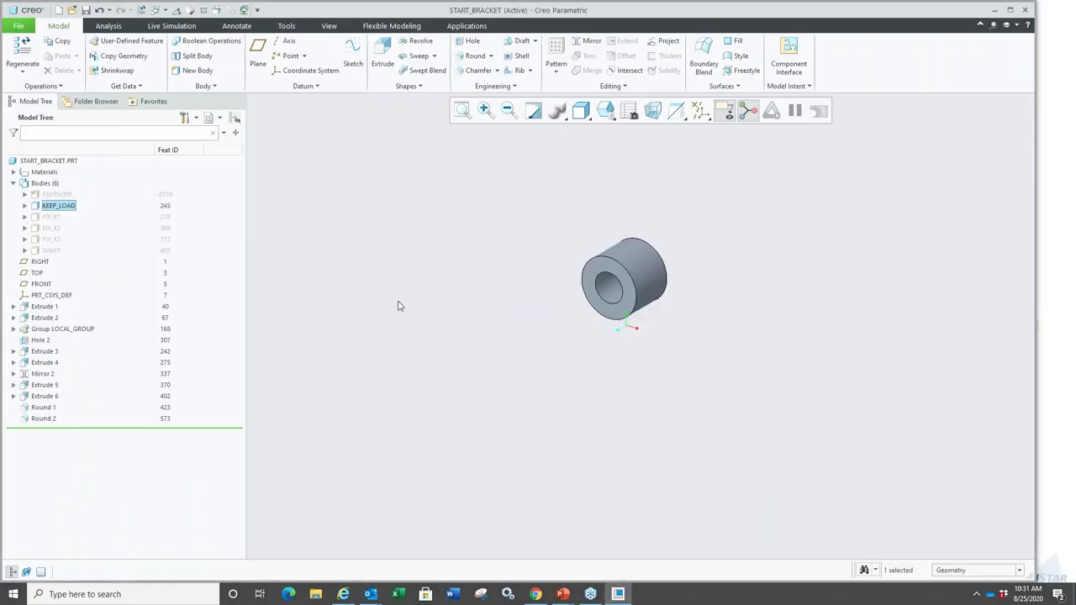
pyautogui.click(51, 218)
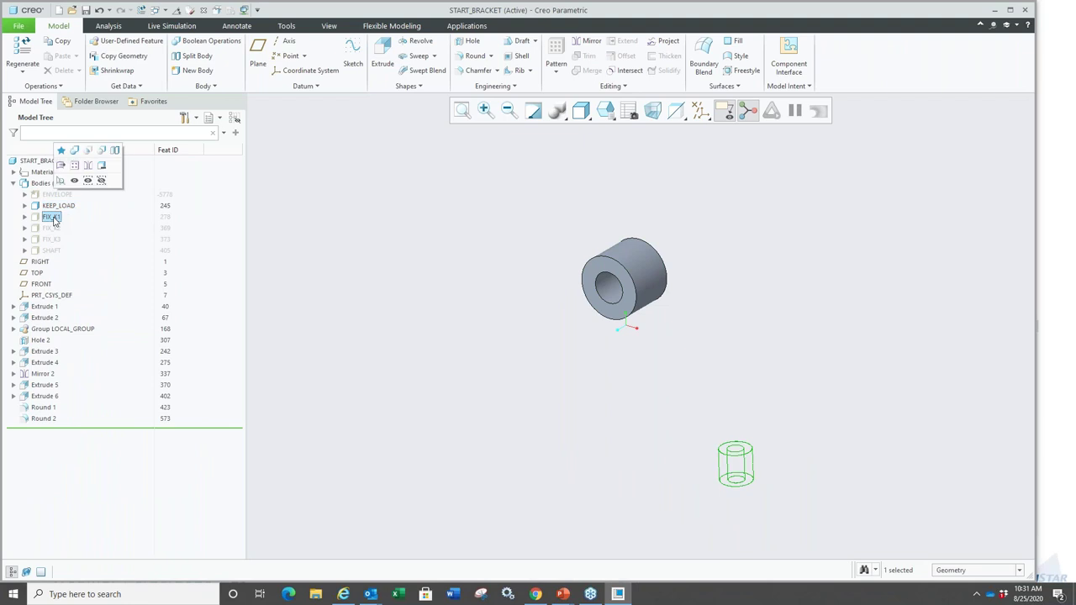
pyautogui.click(88, 182)
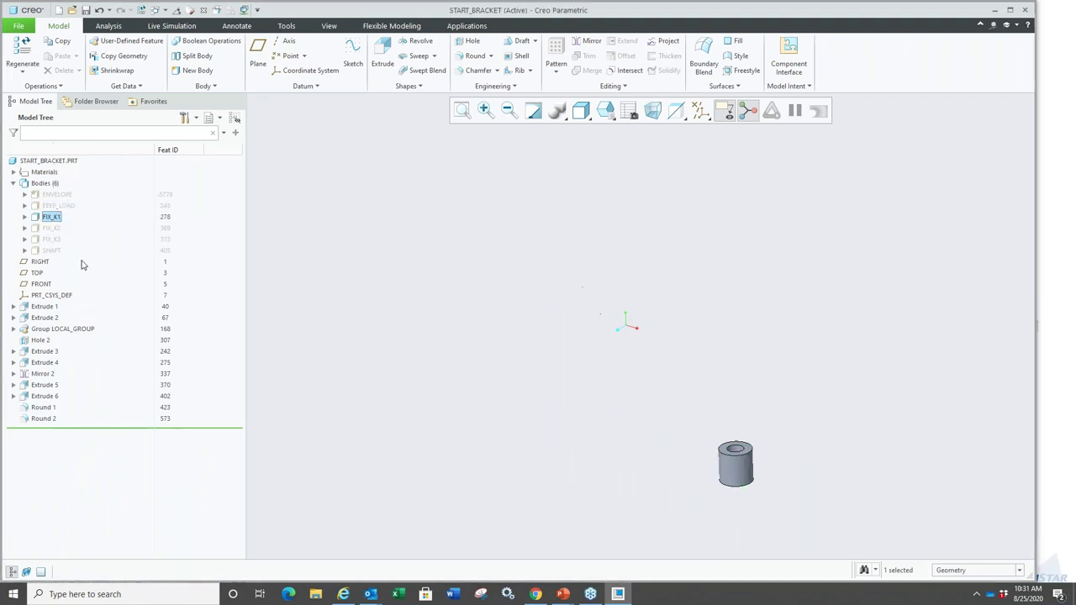
pyautogui.click(52, 229)
pyautogui.click(87, 182)
pyautogui.click(52, 240)
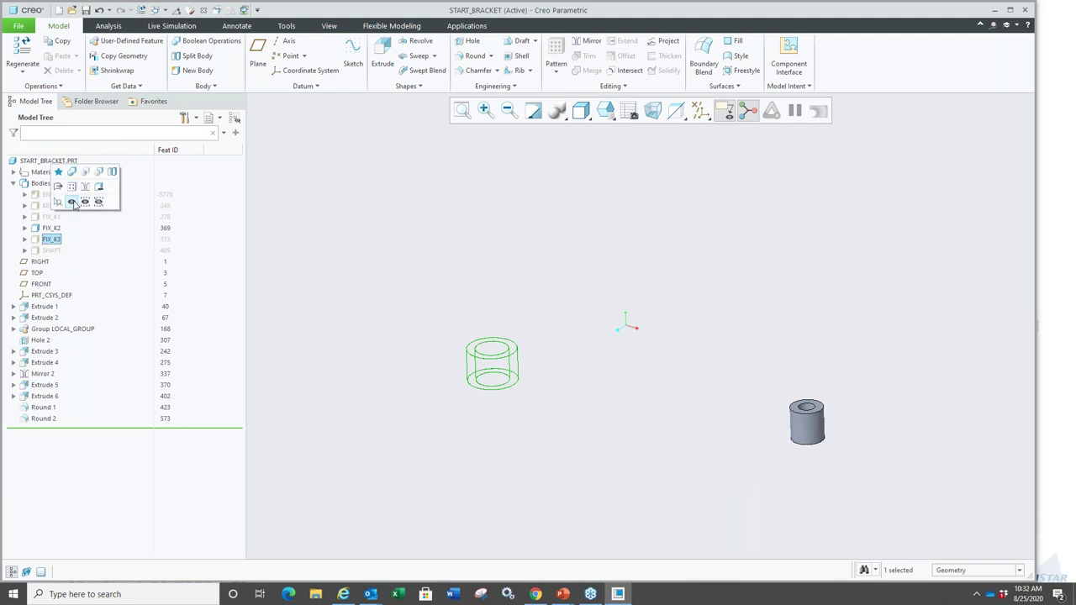
pyautogui.click(84, 203)
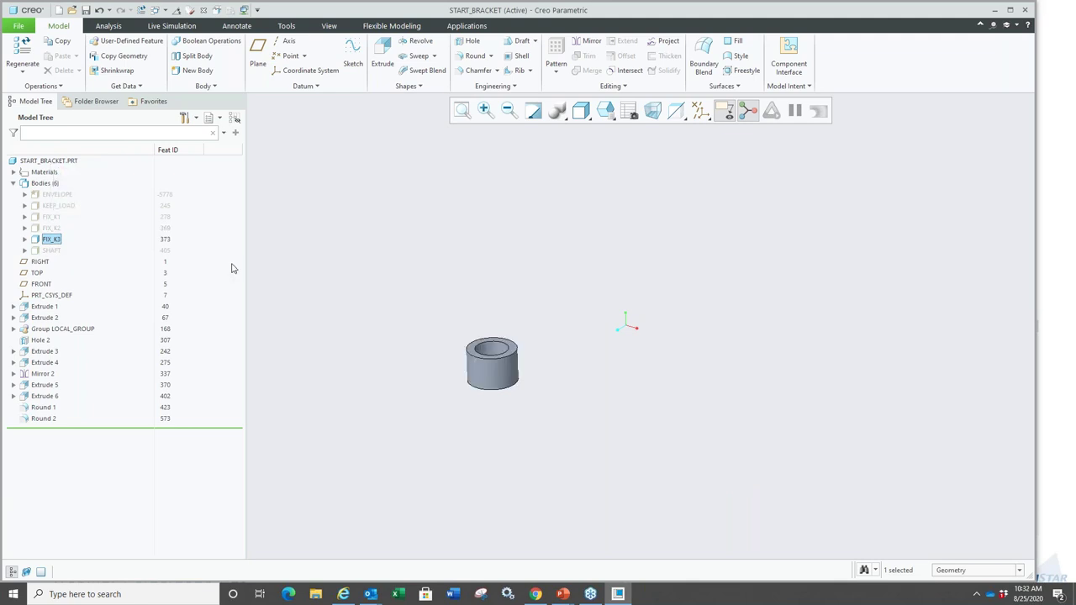
pyautogui.click(51, 251)
pyautogui.click(82, 216)
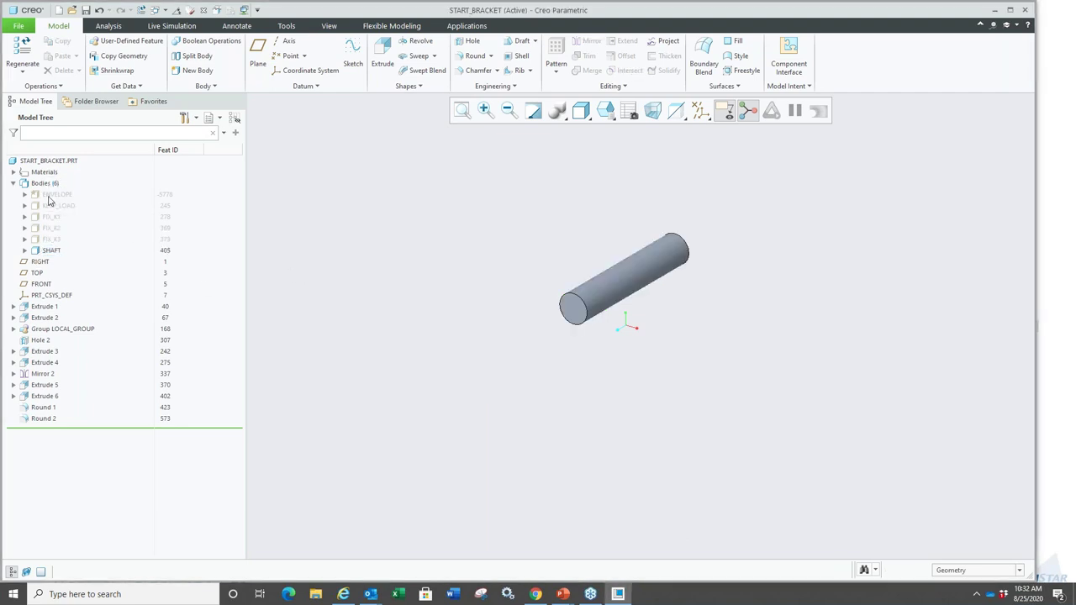
# Select ENVELOPE through FIX_K3 and show them again so all six bodies are visible.
pyautogui.click(48, 196)
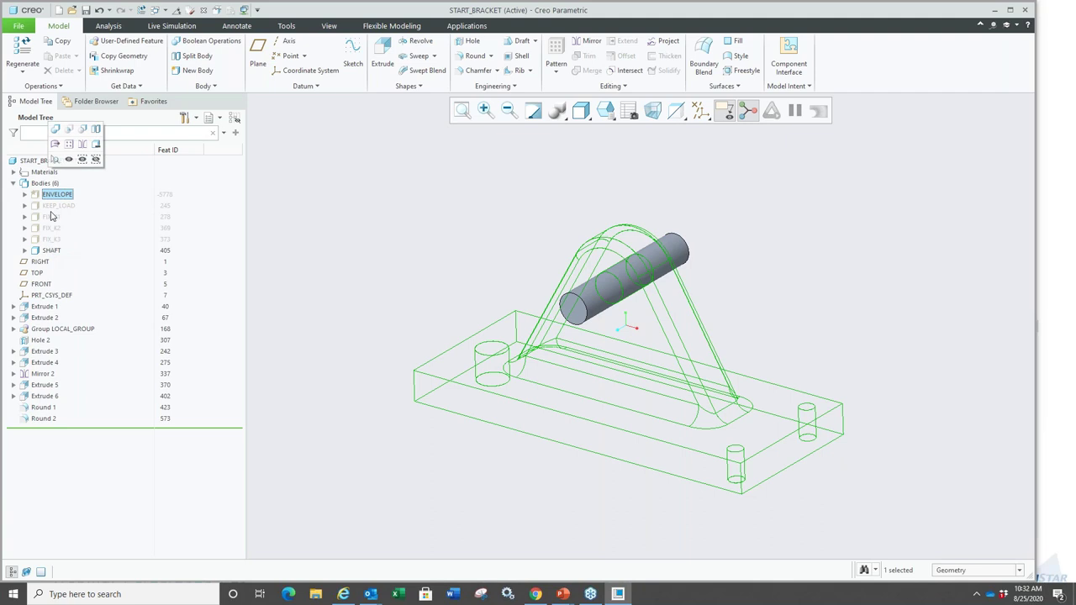
pyautogui.keyDown('shift'); pyautogui.click(50, 240); pyautogui.keyUp('shift')
pyautogui.click(72, 204)
pyautogui.click(372, 284)
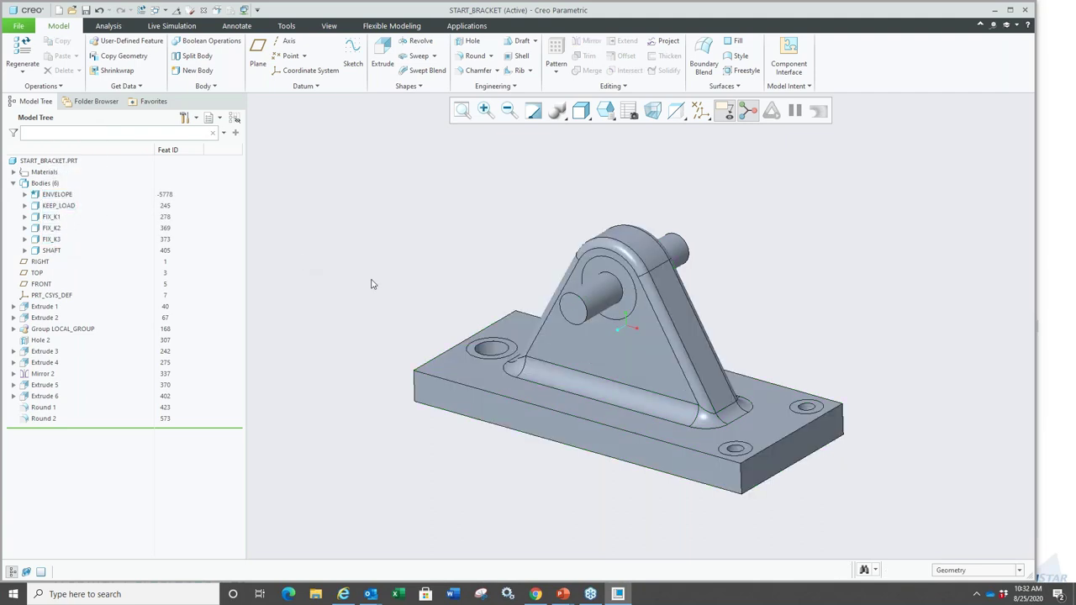
pyautogui.click(466, 25)
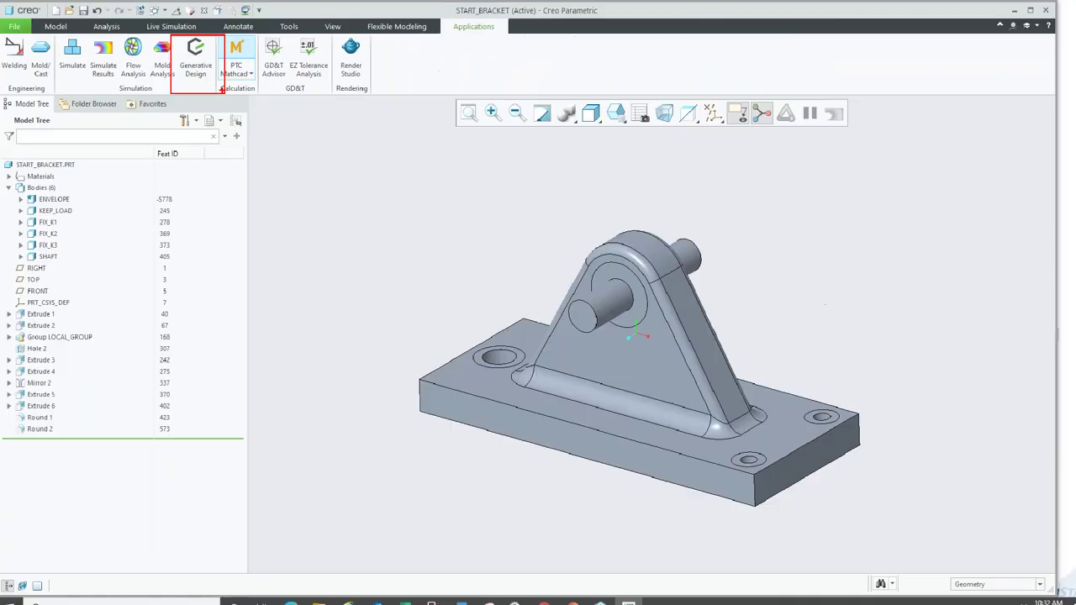
# Launch Generative Design, creating Structure_Study_1 with ENVELOPE as starting geometry.
pyautogui.click(221, 109)
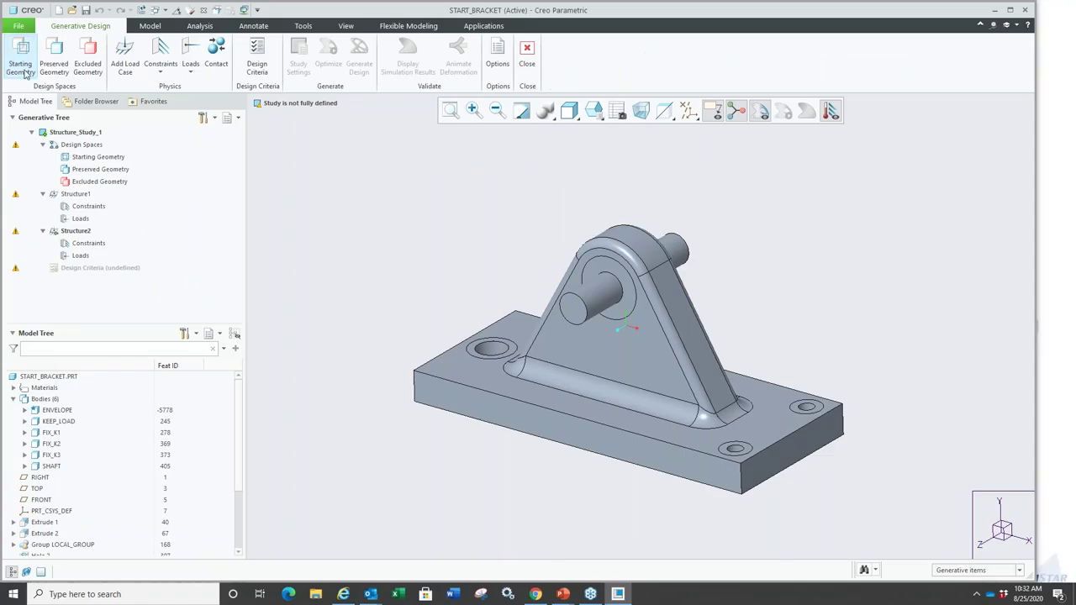
pyautogui.click(21, 61)
pyautogui.click(57, 411)
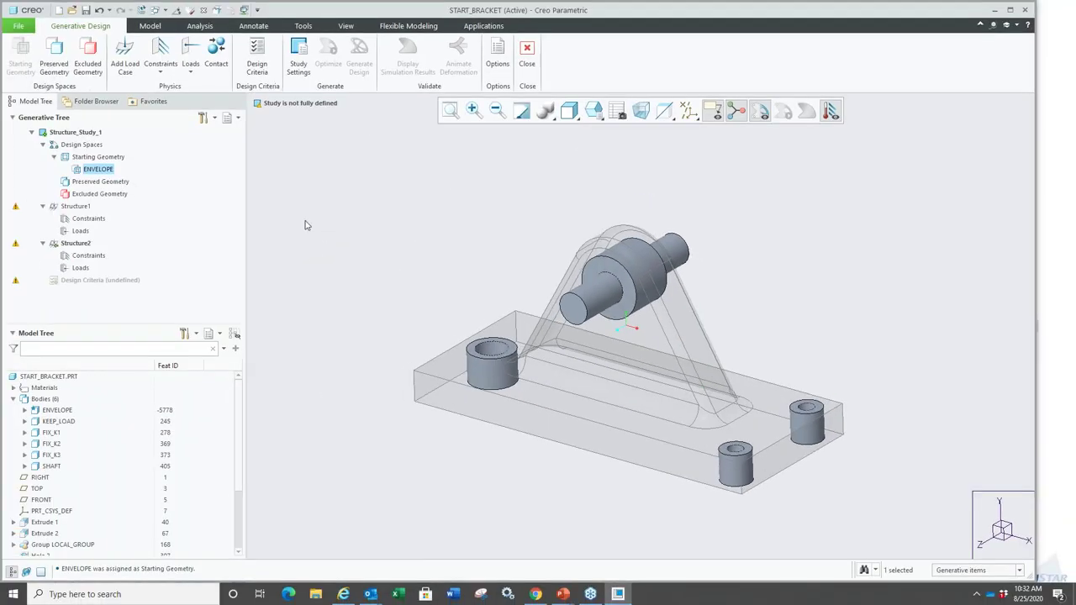
pyautogui.click(256, 192)
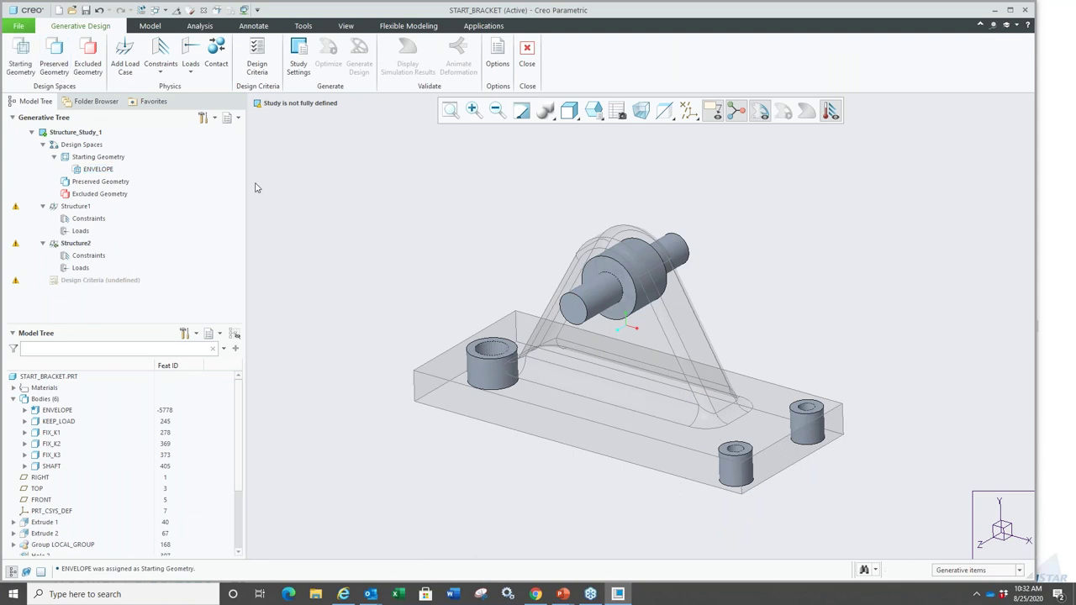
# Preserve the FIX_K1, FIX_K2 and FIX_K3 bosses and the KEEP_LOAD body.
pyautogui.click(54, 61)
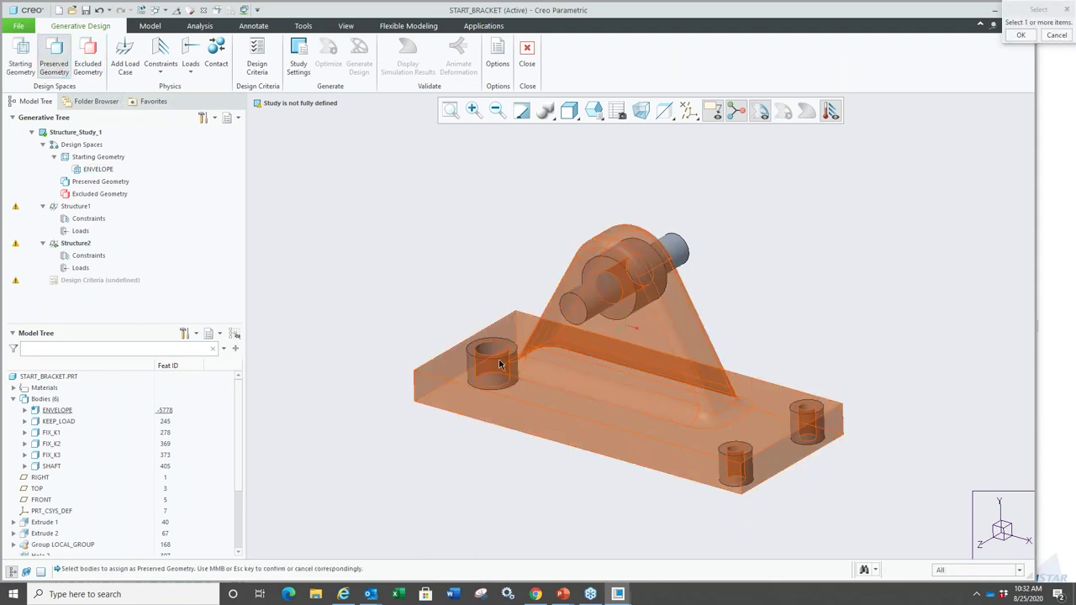
pyautogui.click(490, 370)
pyautogui.click(738, 468)
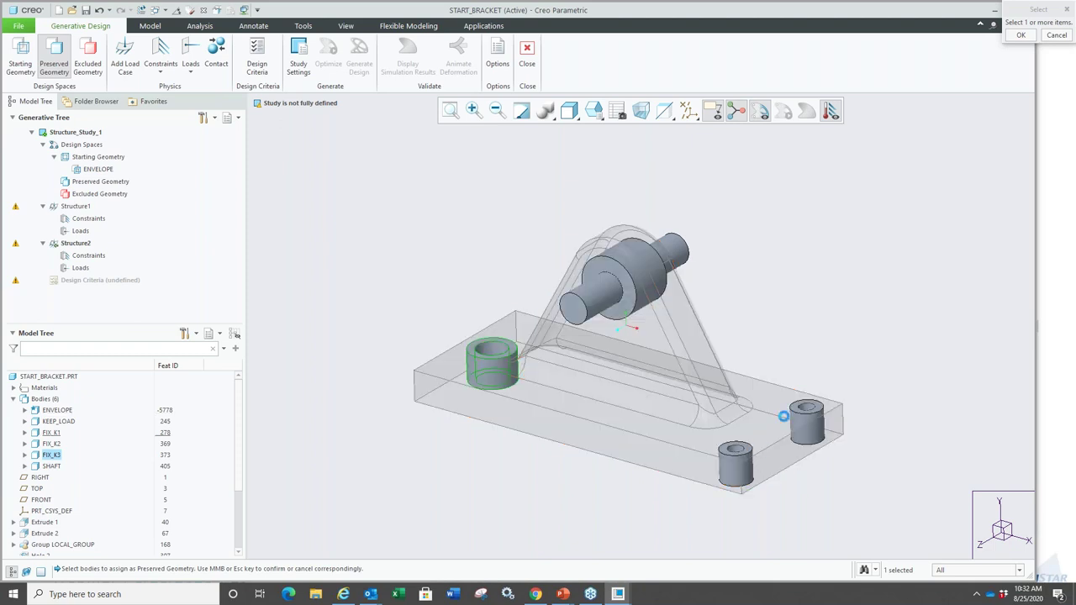
pyautogui.click(807, 422)
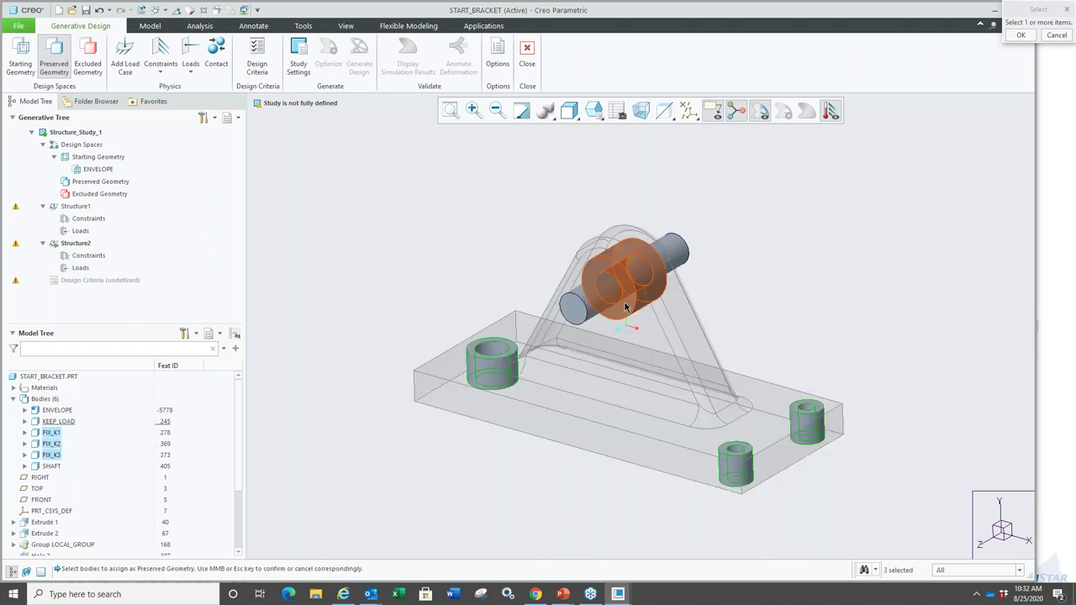
pyautogui.click(625, 308)
pyautogui.middleClick(460, 239)
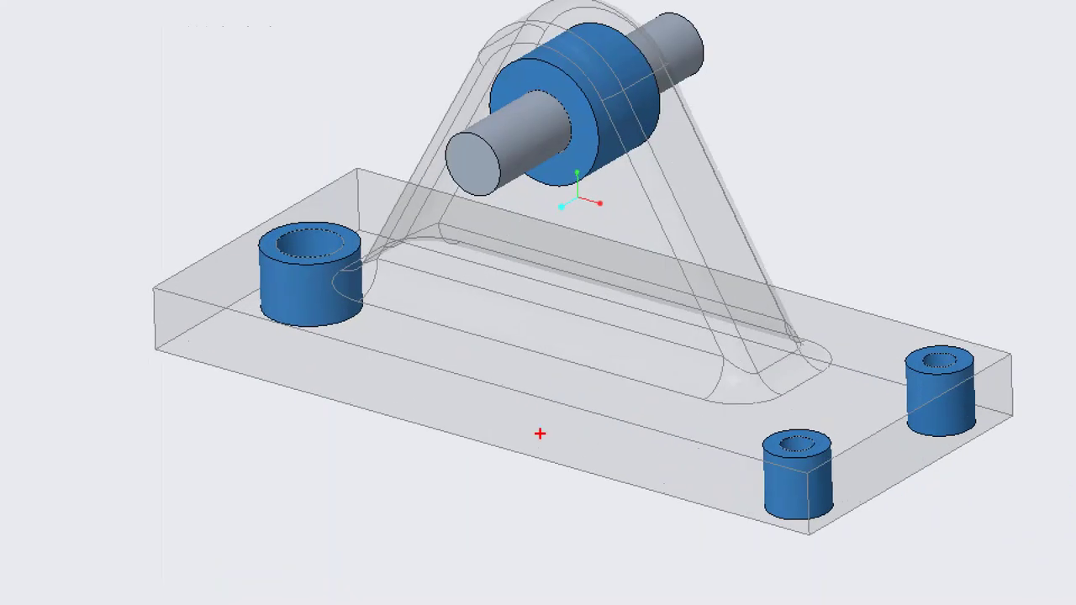
pyautogui.moveTo(428, 377)
pyautogui.mouseDown()
pyautogui.moveTo(527, 236)
pyautogui.moveTo(653, 245)
pyautogui.moveTo(637, 332)
pyautogui.moveTo(580, 417)
pyautogui.moveTo(461, 423)
pyautogui.moveTo(438, 349)
pyautogui.mouseUp()
pyautogui.press('Escape')
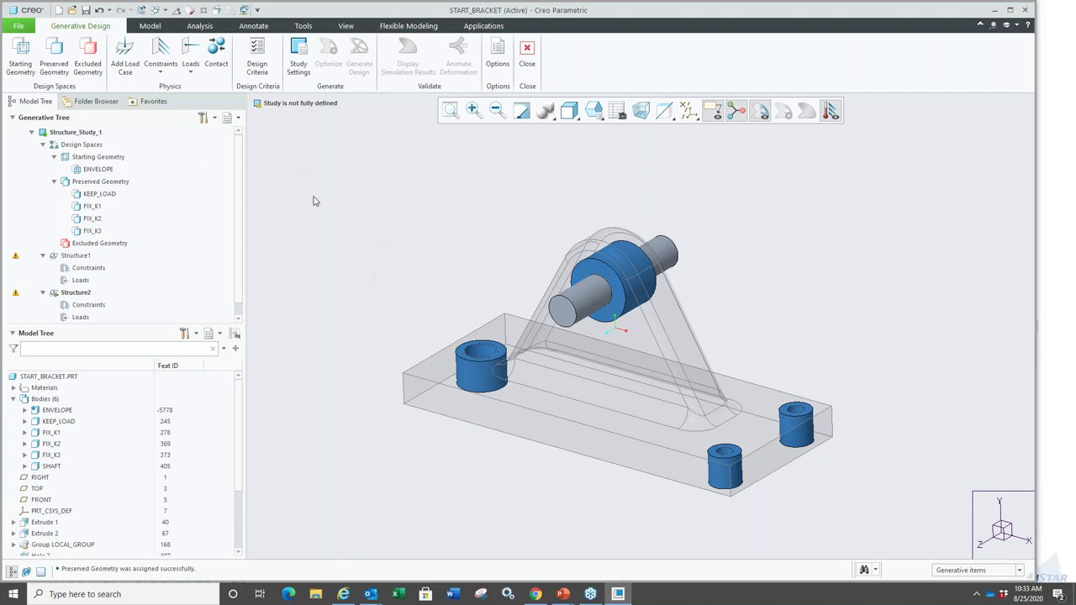
pyautogui.scroll(-3, 475, 341)
# Add a Fixed1 constraint on the hole surfaces of the three bosses.
pyautogui.click(483, 363)
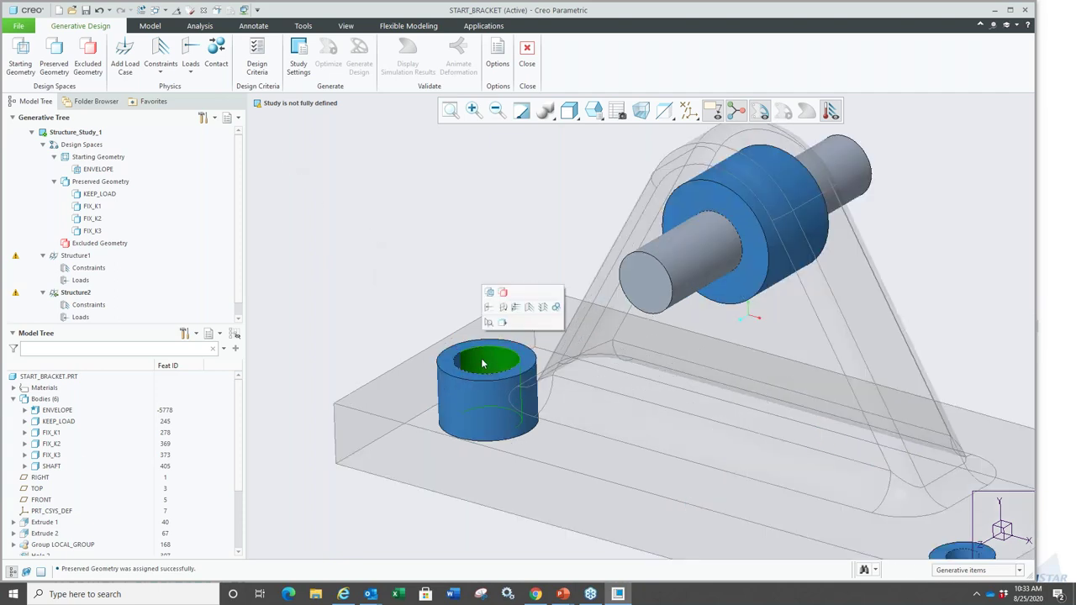
pyautogui.click(528, 307)
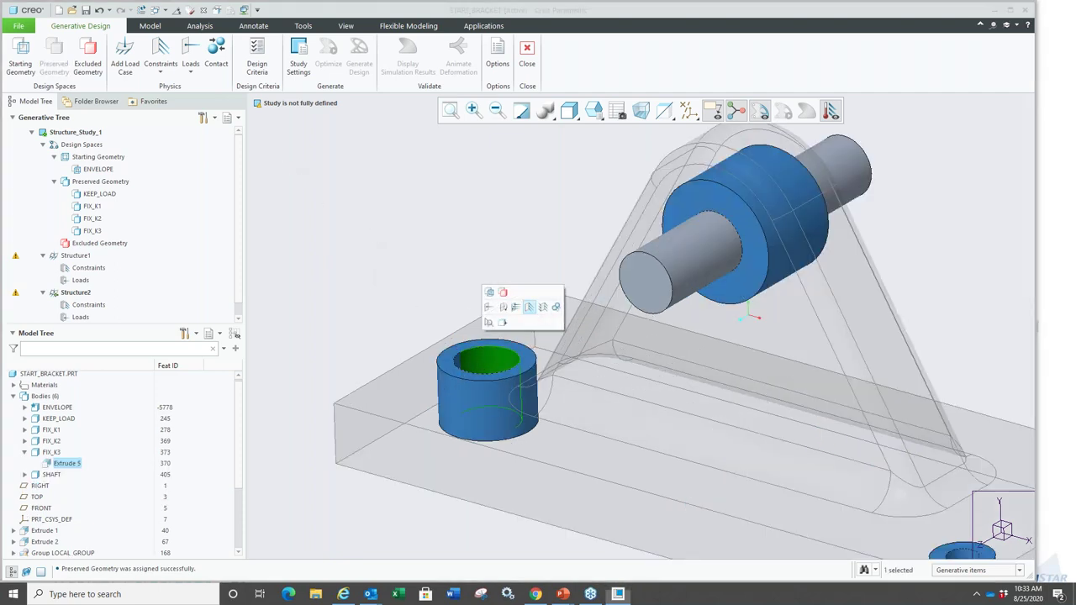
pyautogui.scroll(4, 408, 260)
pyautogui.scroll(-6, 709, 446)
pyautogui.scroll(5, 679, 402)
pyautogui.keyDown('ctrl'); pyautogui.click(774, 328); pyautogui.keyUp('ctrl')
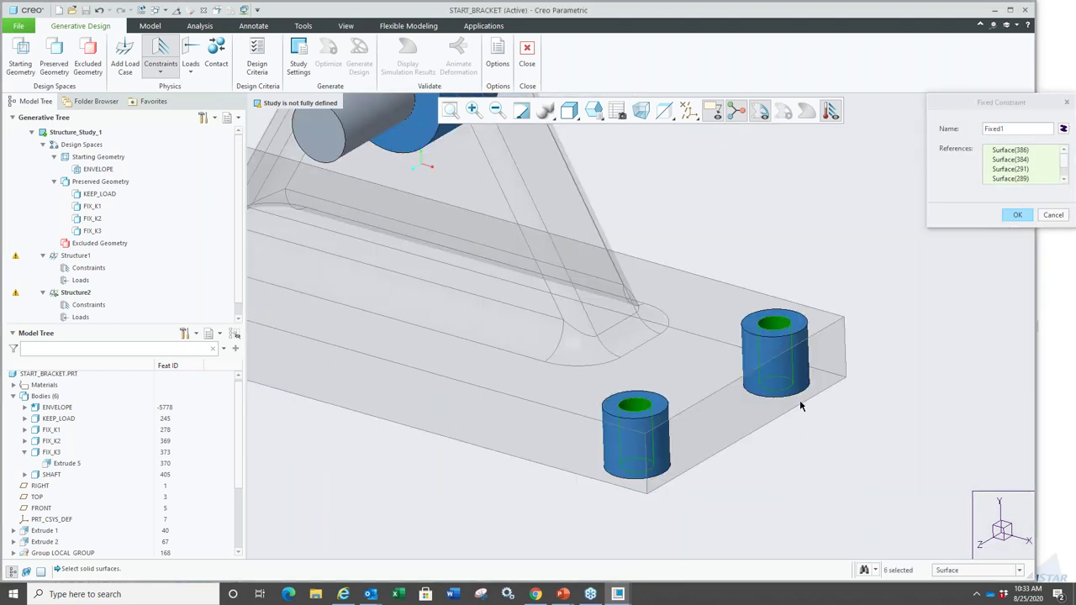
pyautogui.scroll(3, 805, 425)
pyautogui.middleClick(841, 416)
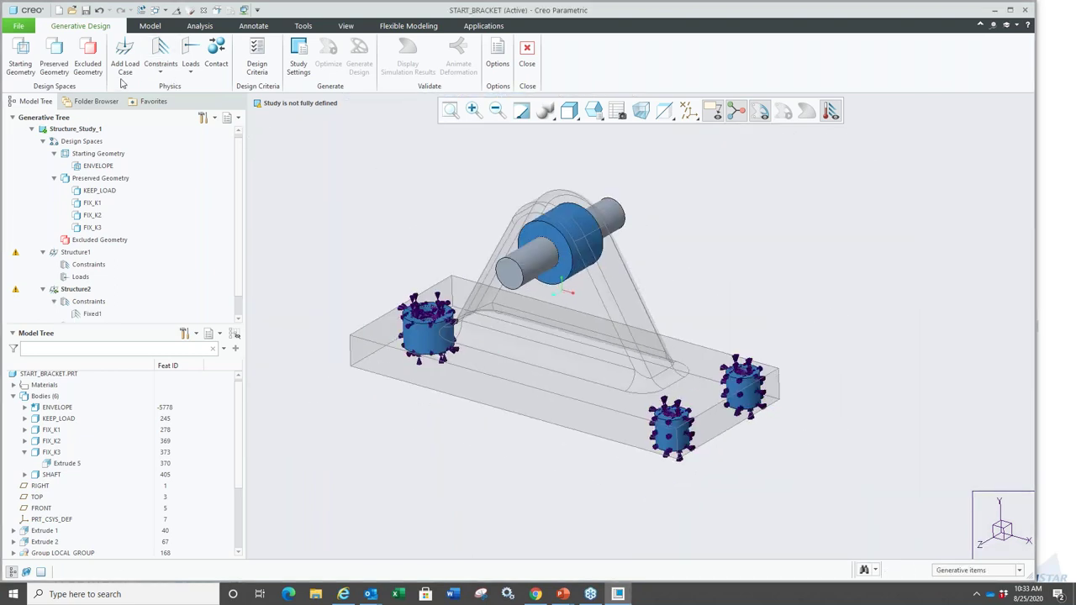
# Apply Force1 to the shaft as a 1000 N Y-direction component.
pyautogui.click(191, 52)
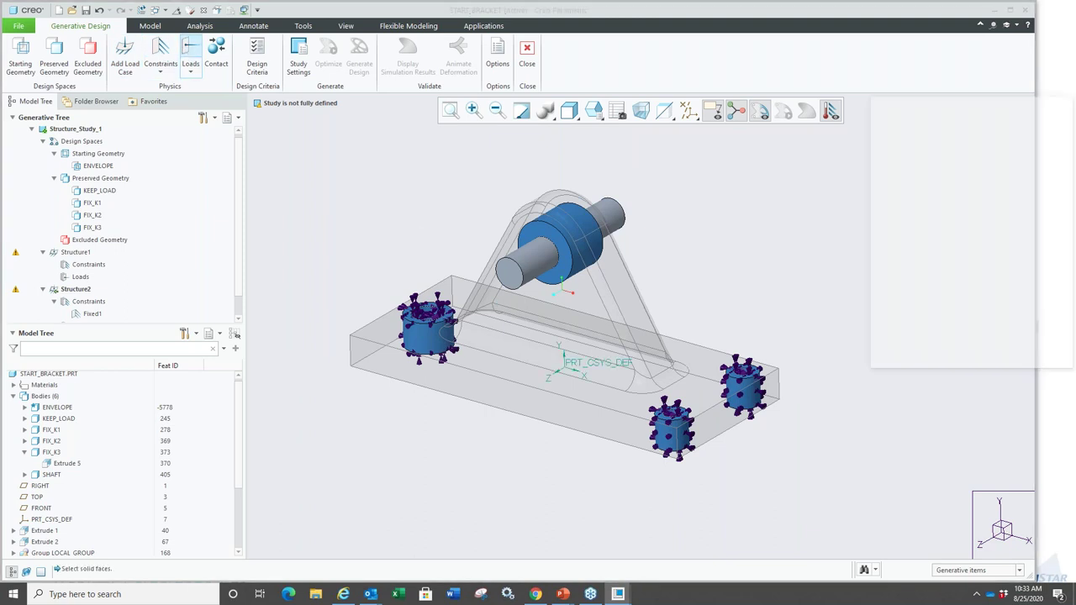
pyautogui.click(531, 279)
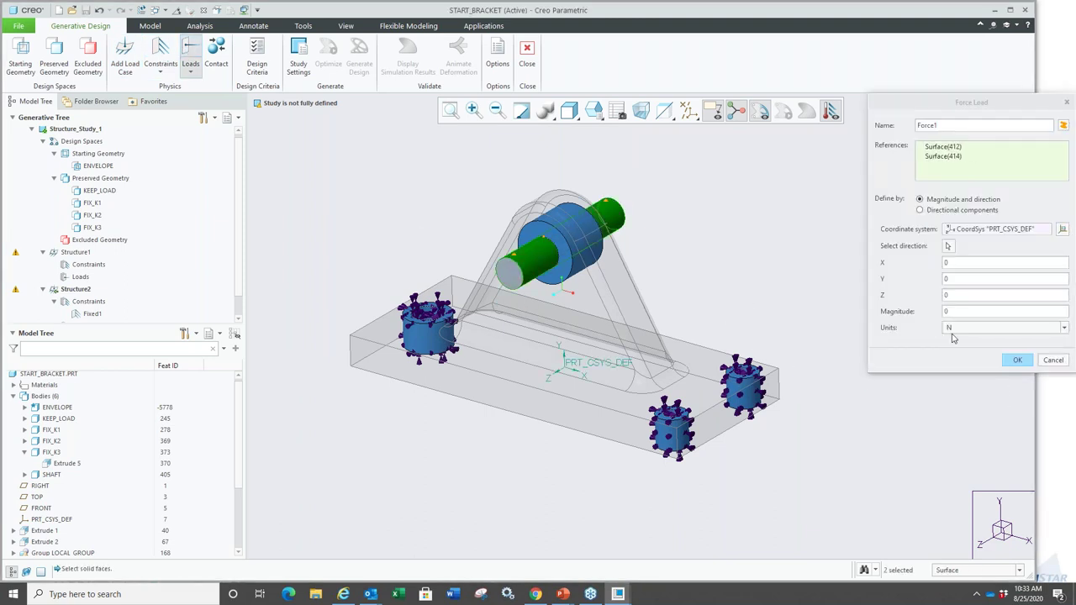
pyautogui.click(931, 211)
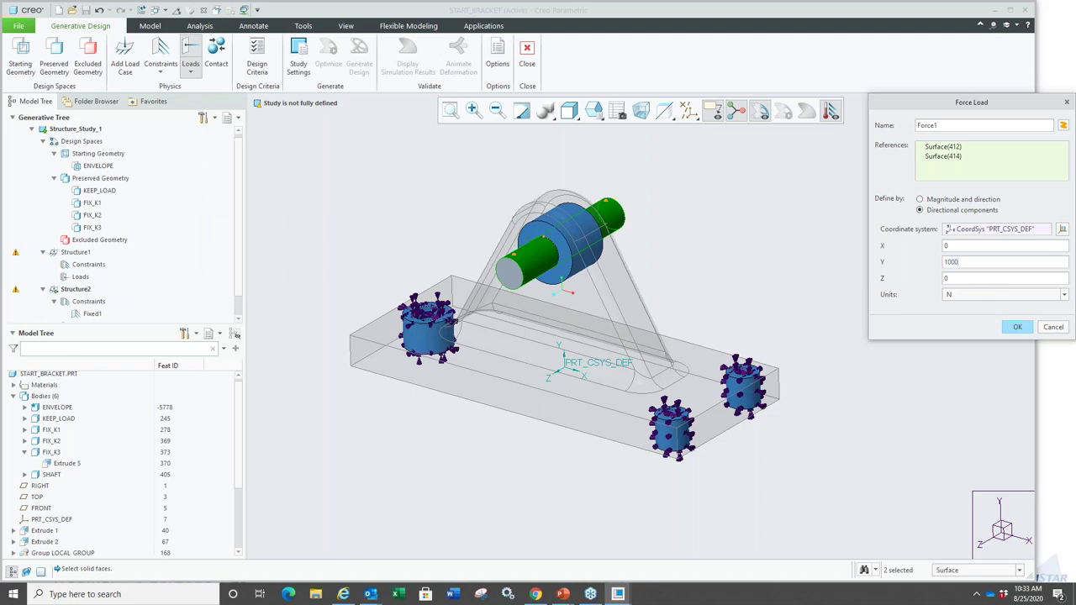
pyautogui.click(1017, 327)
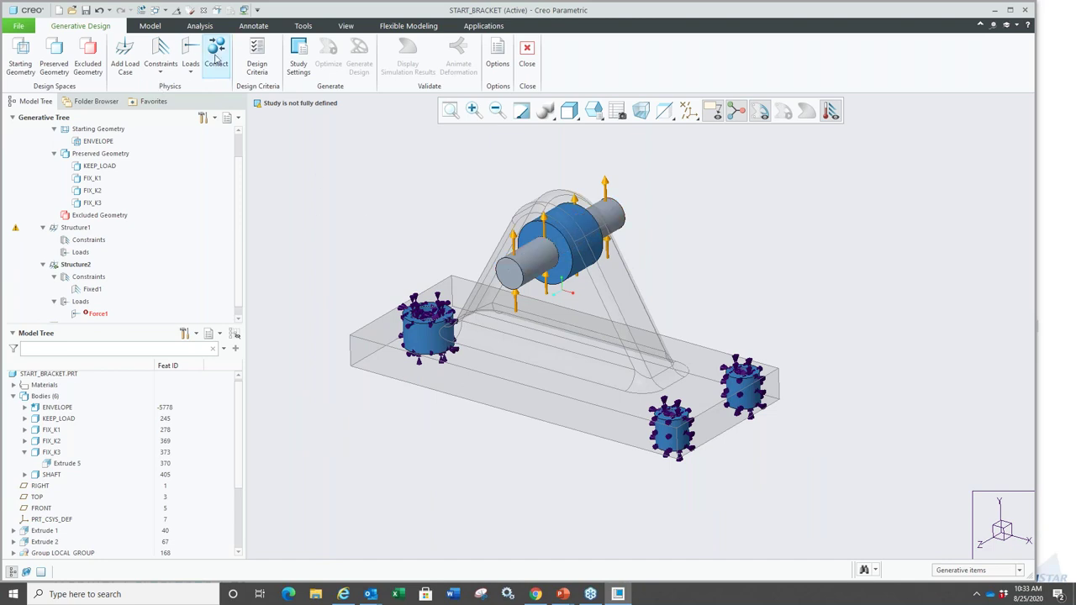
# Create a bonded contact between the SHAFT and ENVELOPE bodies.
pyautogui.click(220, 54)
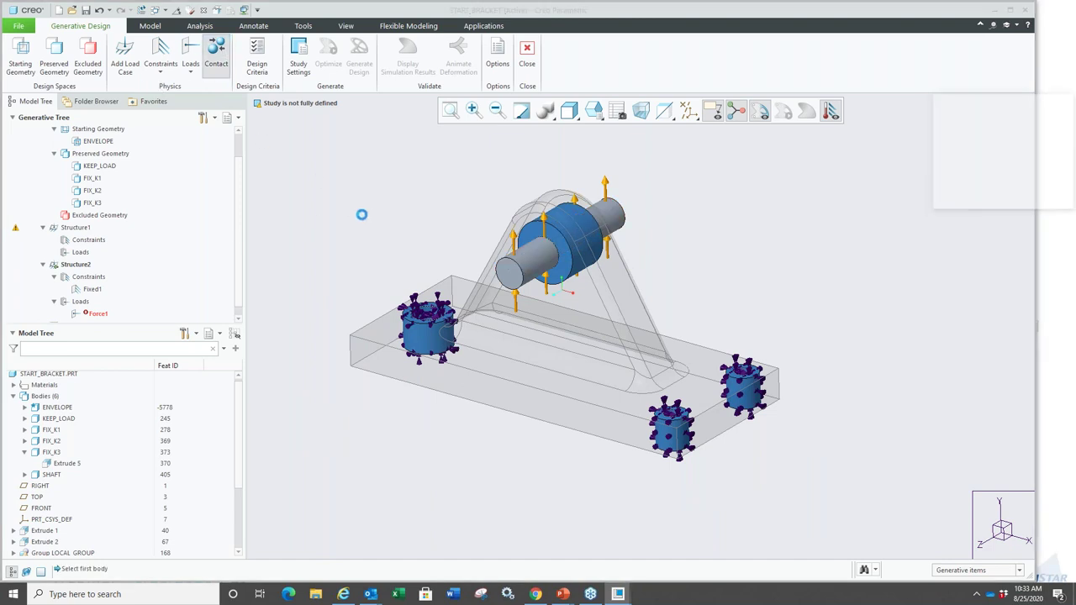
pyautogui.click(530, 275)
pyautogui.click(592, 365)
pyautogui.middleClick(742, 267)
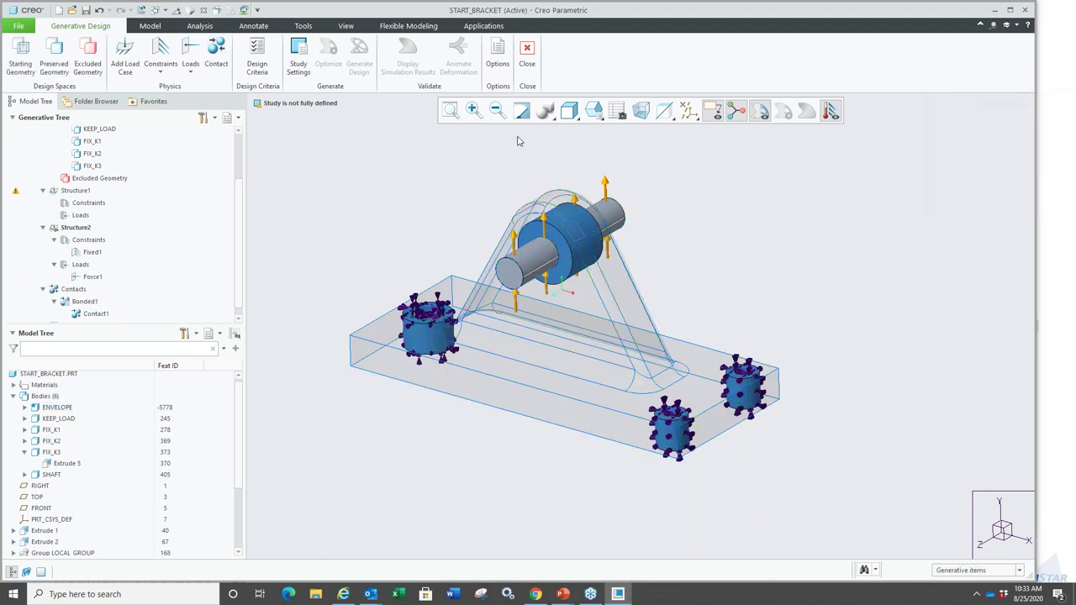
# Discard the design criteria settings and delete the empty Structure1 load case.
pyautogui.click(258, 66)
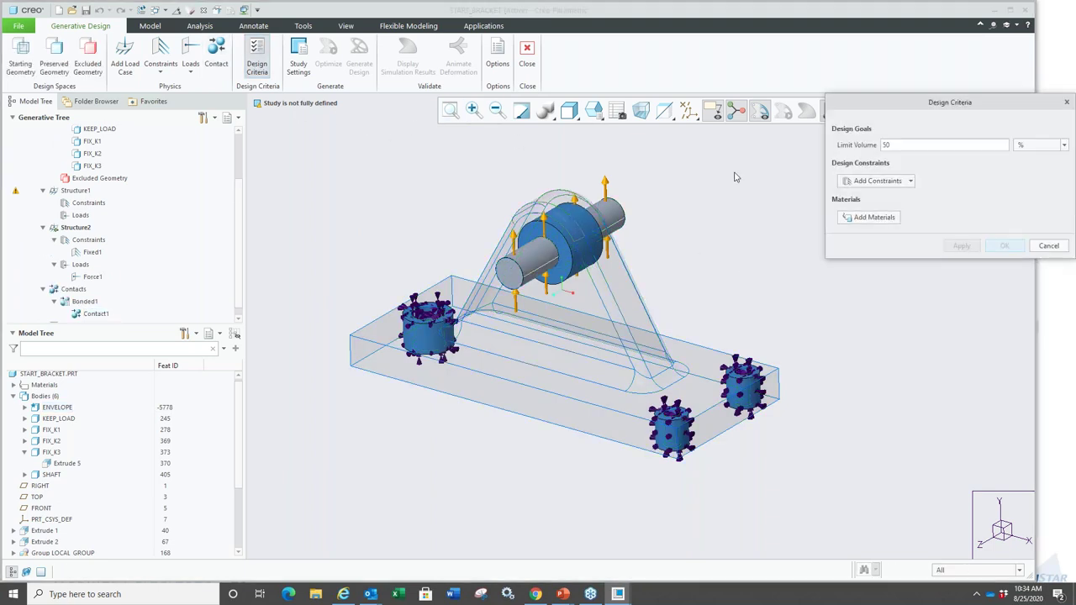
pyautogui.click(1056, 246)
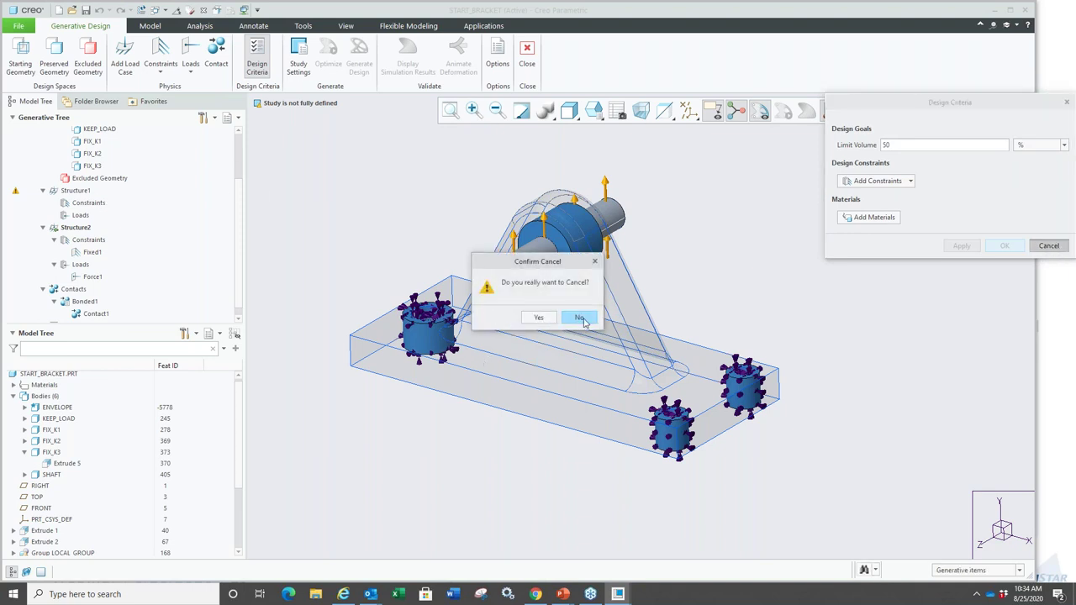
pyautogui.click(582, 320)
pyautogui.click(1048, 245)
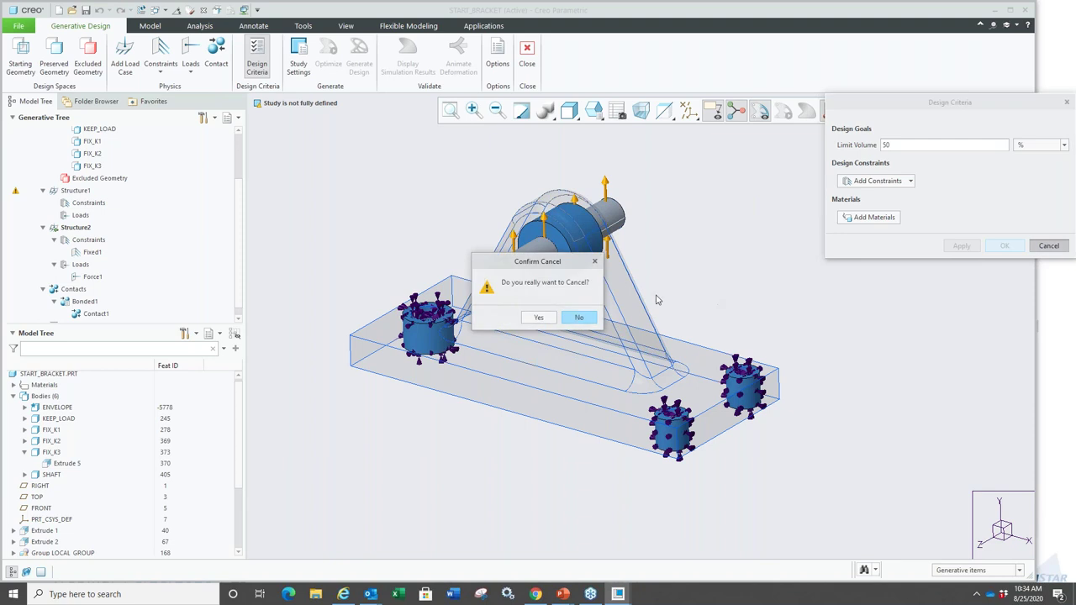
pyautogui.click(538, 317)
pyautogui.click(67, 192)
pyautogui.rightClick(67, 192)
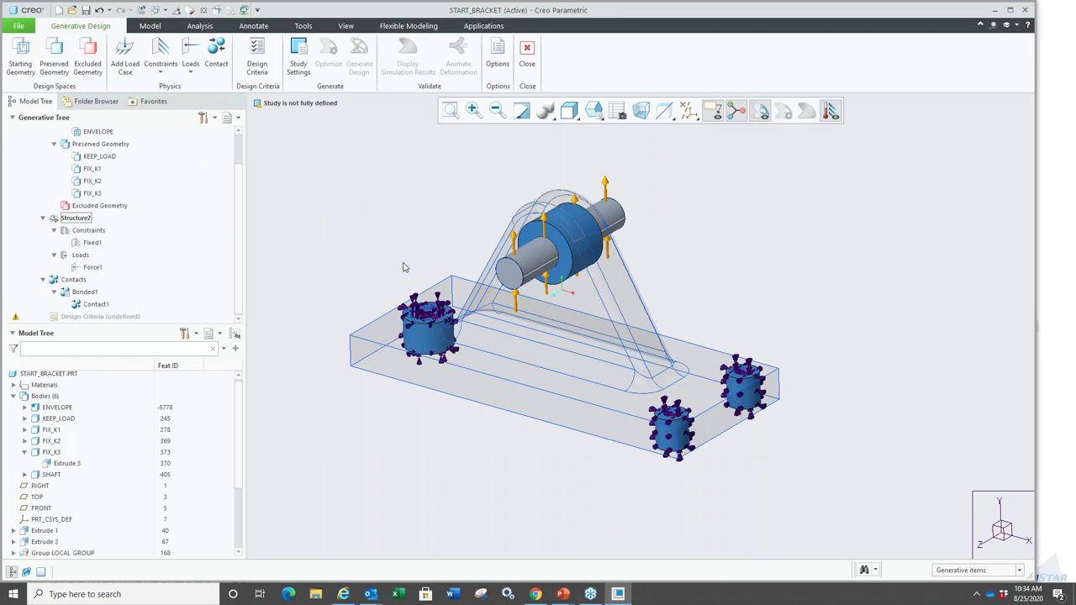
# Limit volume to 30 % and add planar symmetry about the RIGHT datum plane.
pyautogui.click(257, 59)
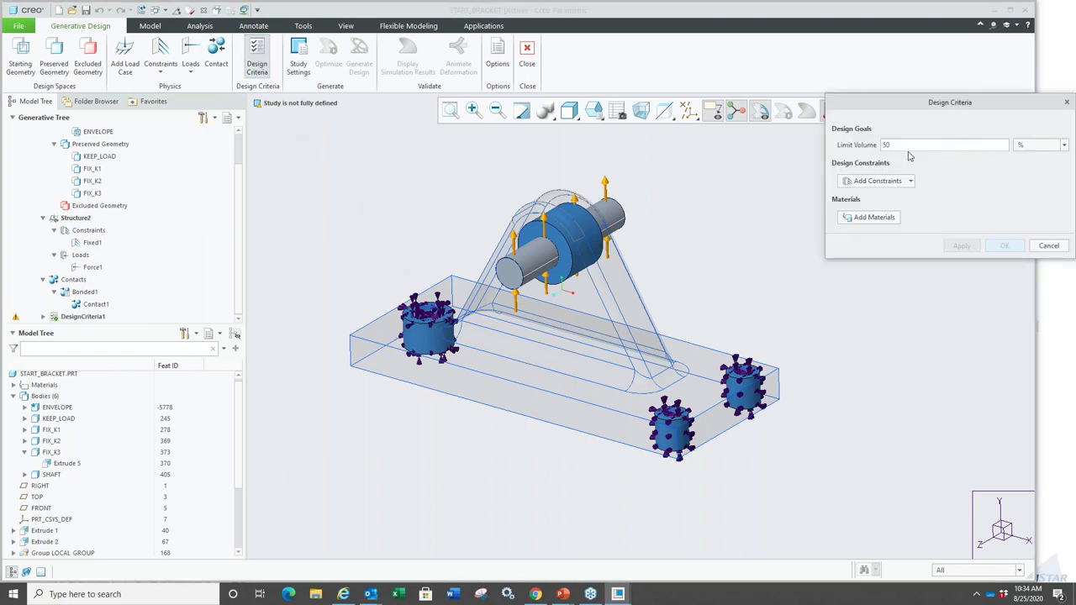
pyautogui.click(1064, 146)
pyautogui.click(1021, 156)
pyautogui.write('30')
pyautogui.click(911, 182)
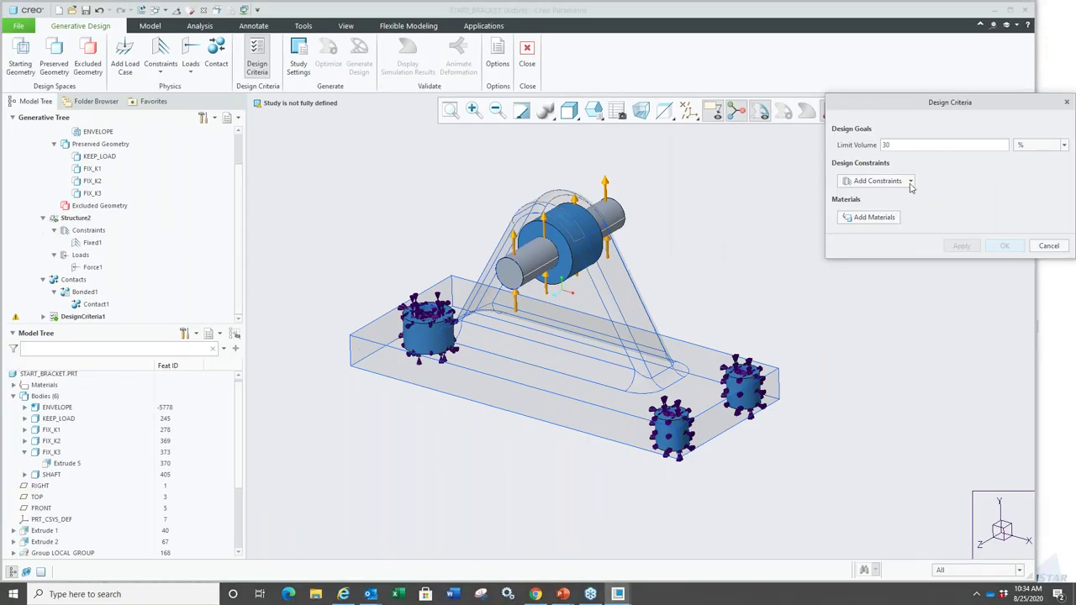
pyautogui.click(850, 99)
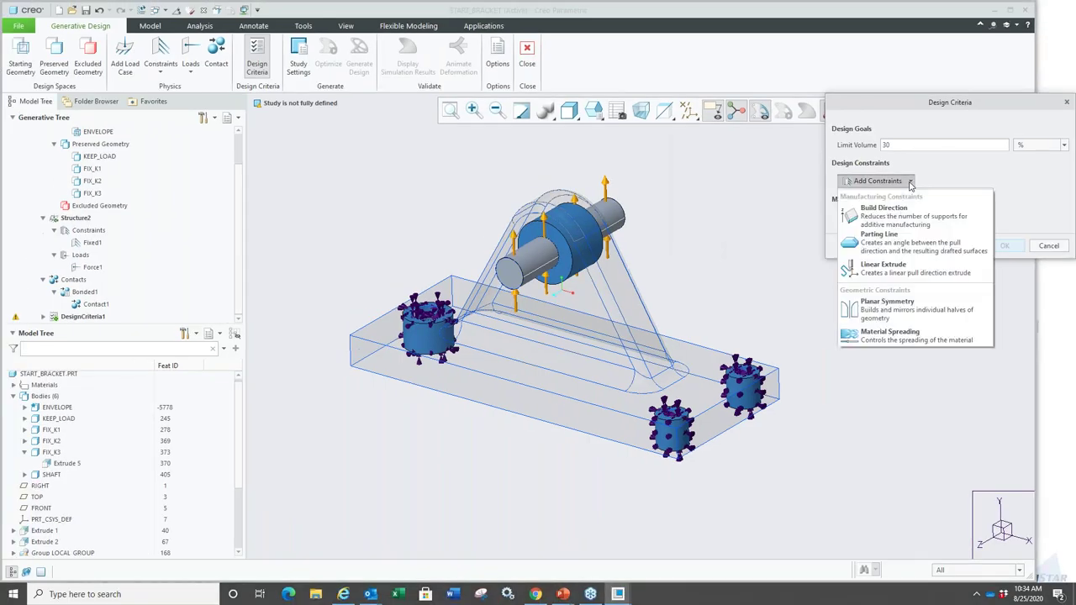
pyautogui.click(885, 304)
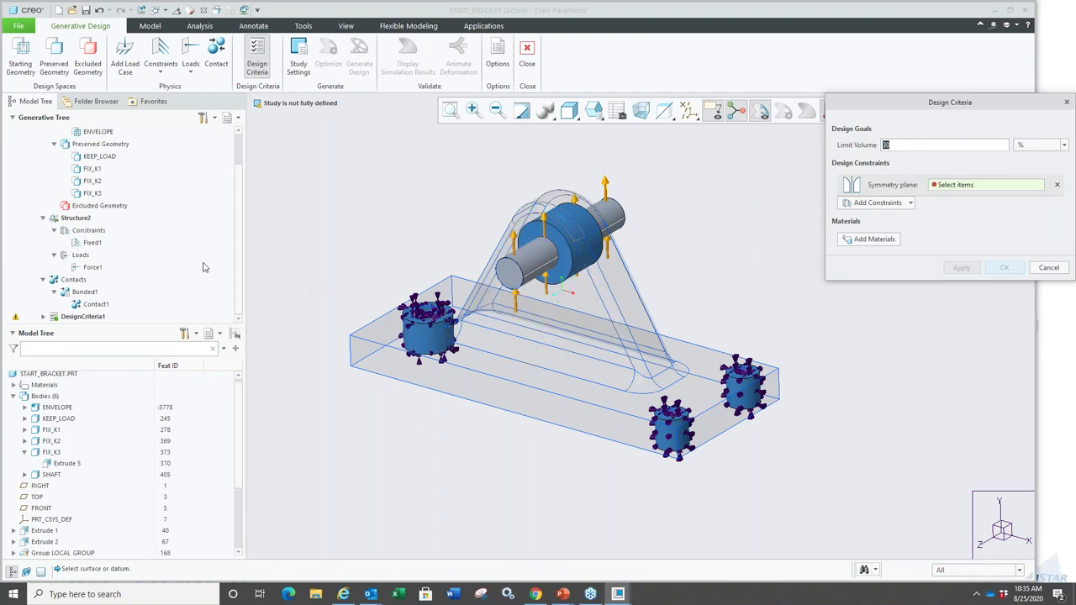
pyautogui.scroll(1, 203, 267)
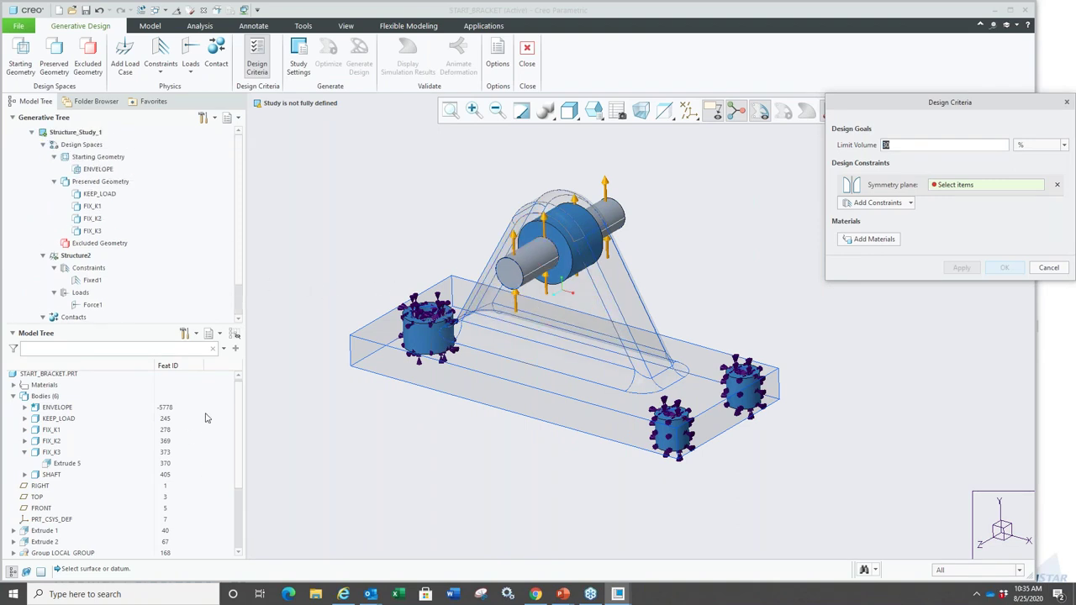
pyautogui.scroll(-1, 206, 418)
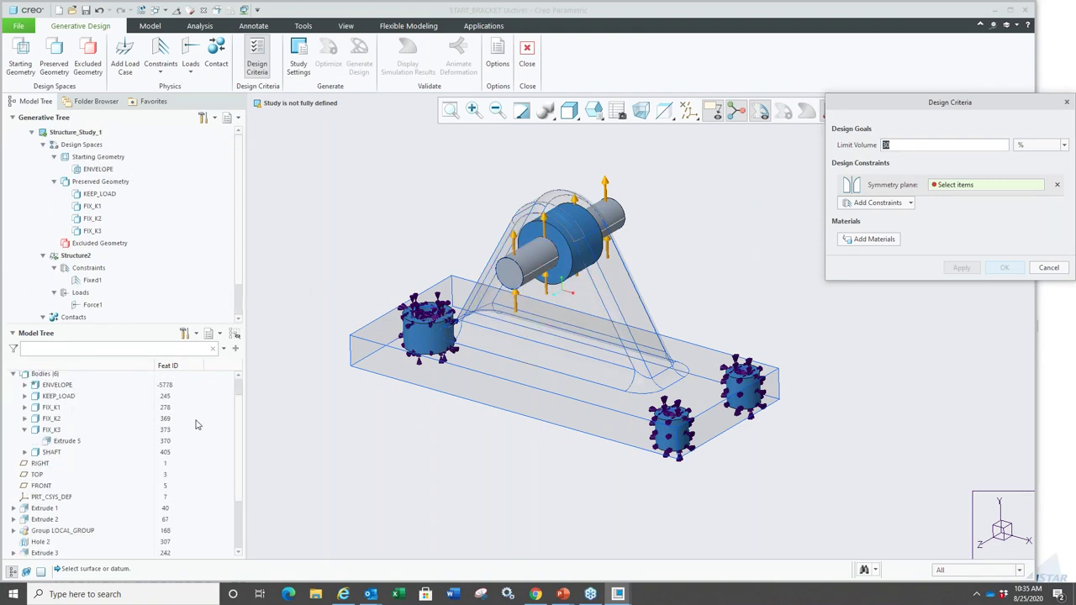
pyautogui.click(39, 463)
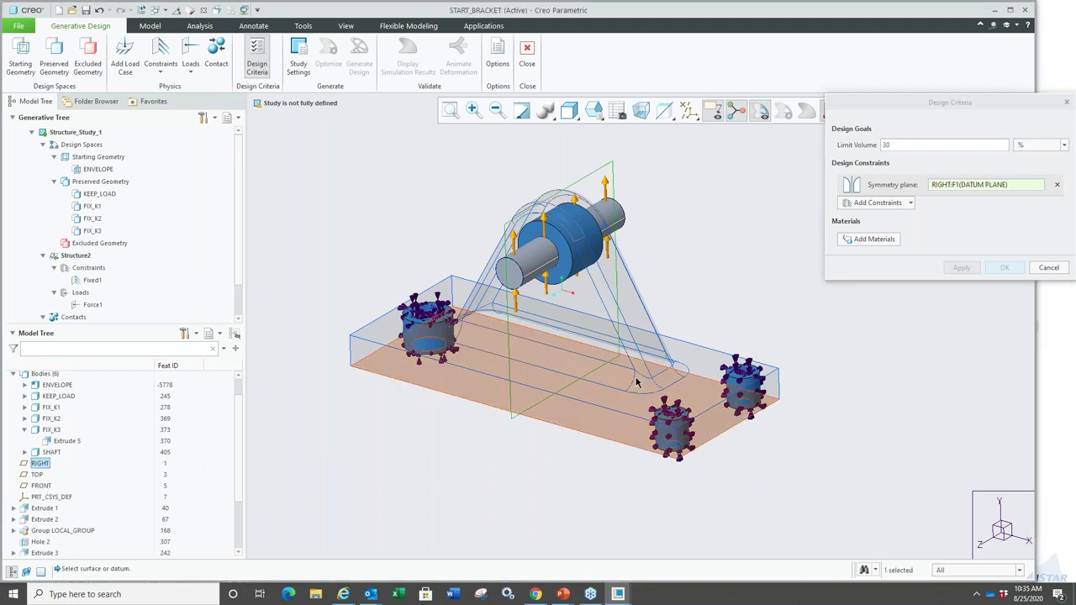
# Assign STEEL_CAST as the design material and confirm the design criteria.
pyautogui.click(868, 239)
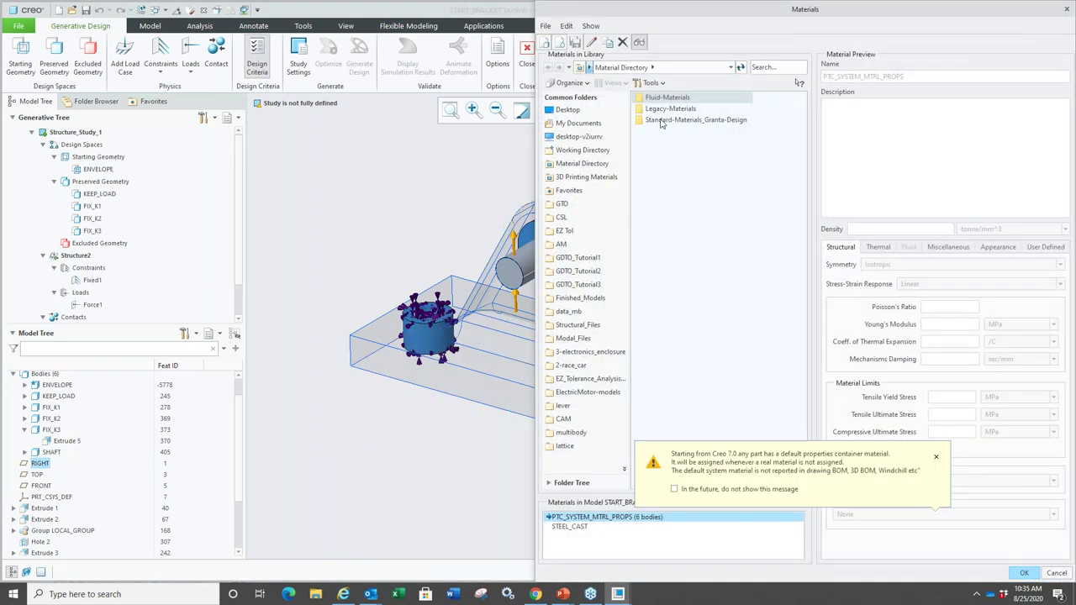
pyautogui.click(582, 527)
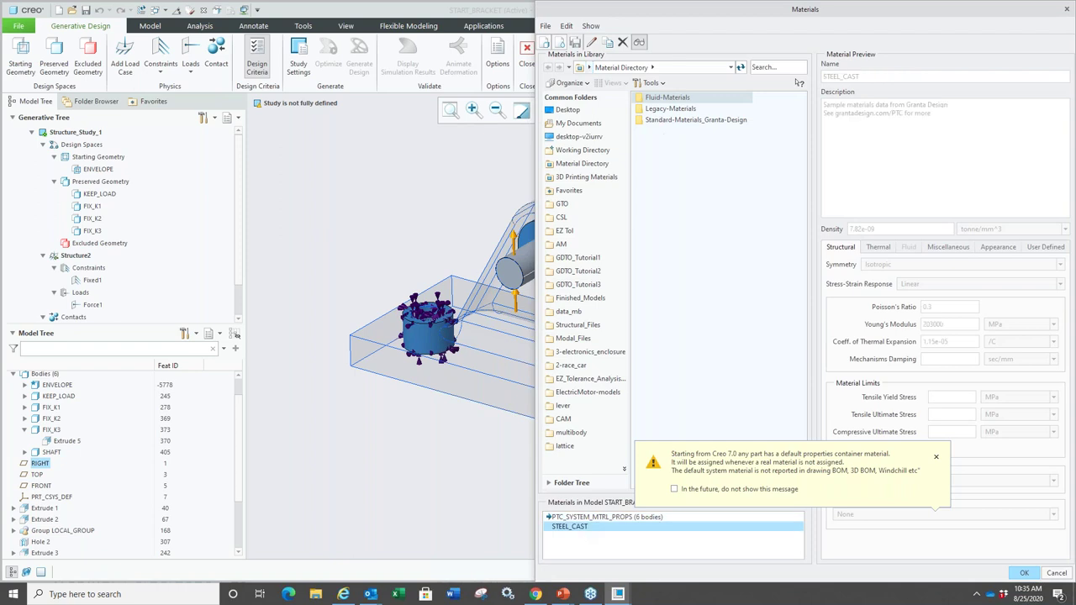
pyautogui.doubleClick(582, 527)
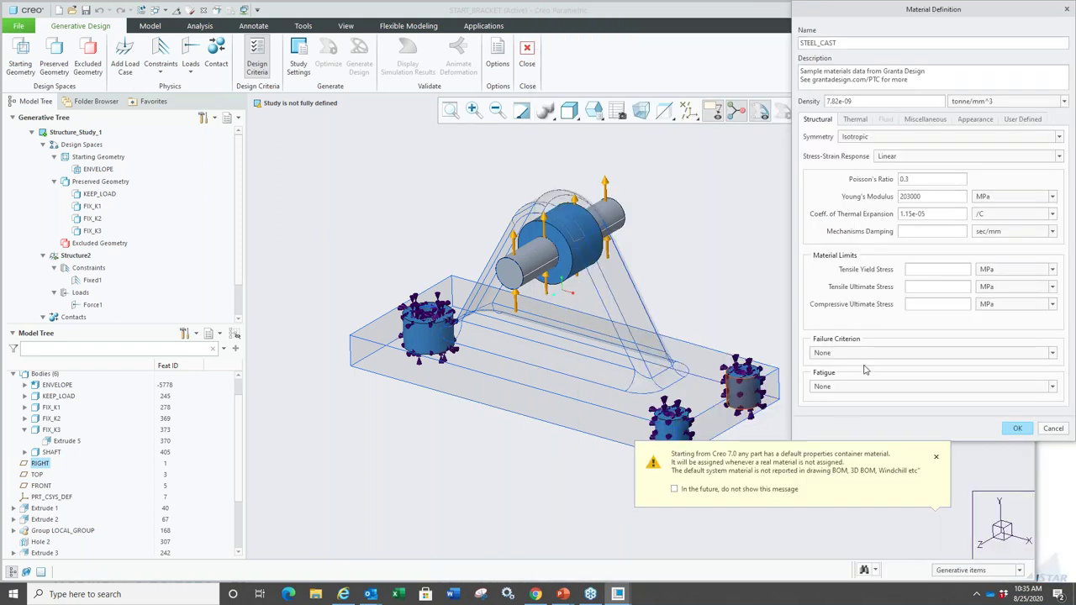
pyautogui.click(1017, 429)
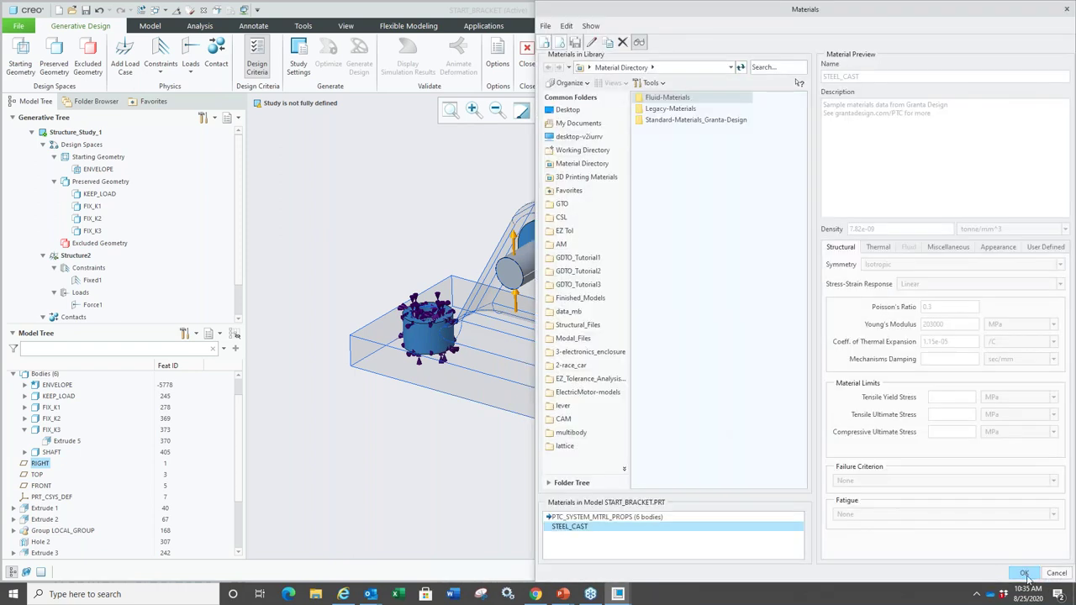
pyautogui.click(1013, 571)
pyautogui.click(1008, 284)
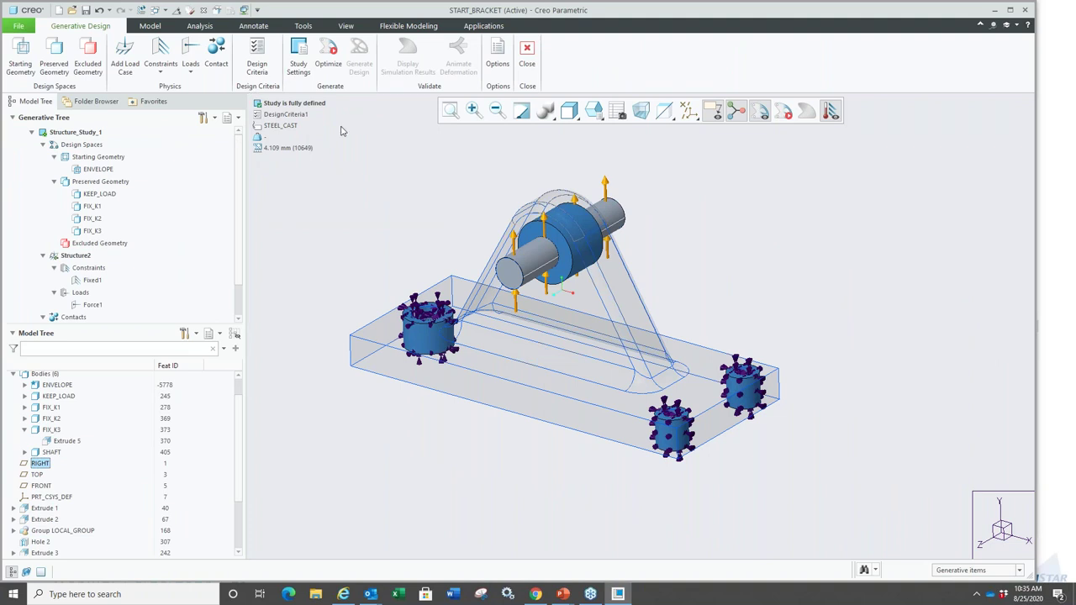
# Run the optimization and orbit around the resulting 1.765 kg STEEL_CAST bracket.
pyautogui.click(321, 74)
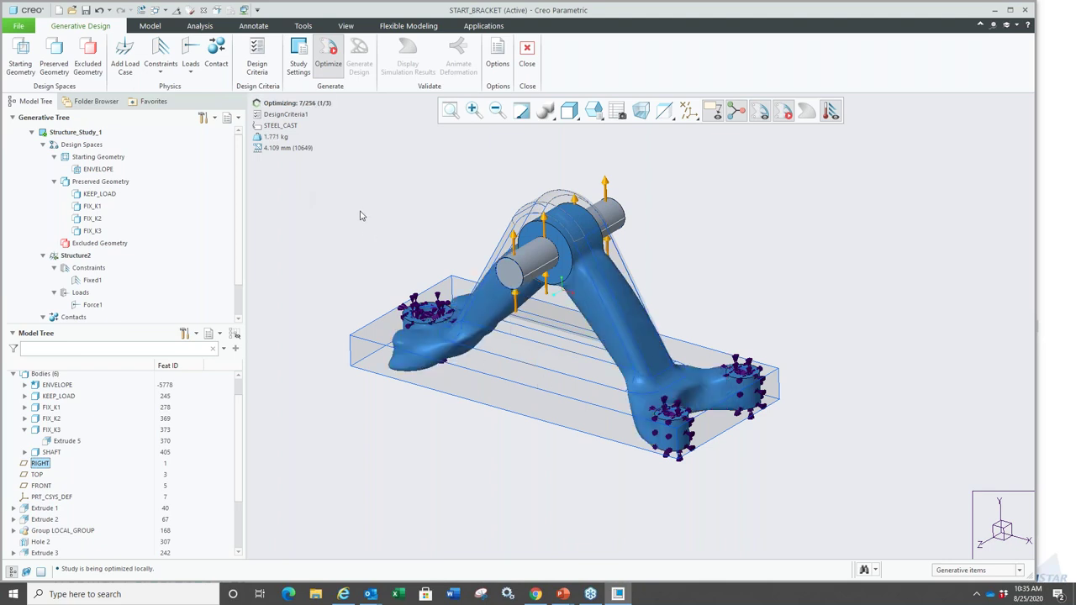
pyautogui.moveTo(494, 448); pyautogui.dragTo(523, 395, button='middle')
pyautogui.moveTo(556, 446); pyautogui.dragTo(524, 402, button='middle')
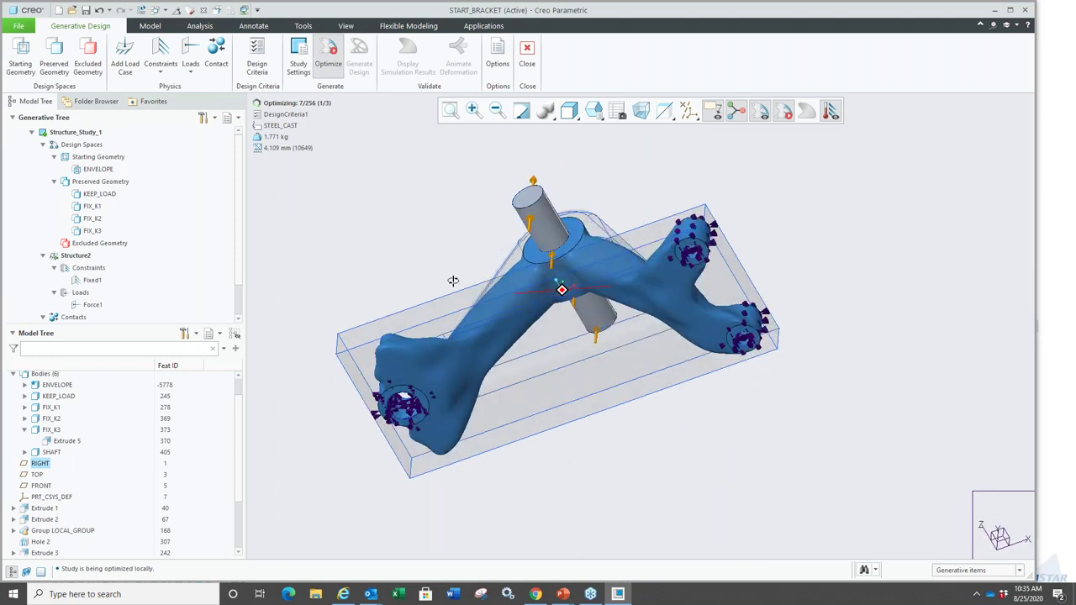
pyautogui.moveTo(453, 282); pyautogui.dragTo(471, 253, button='middle')
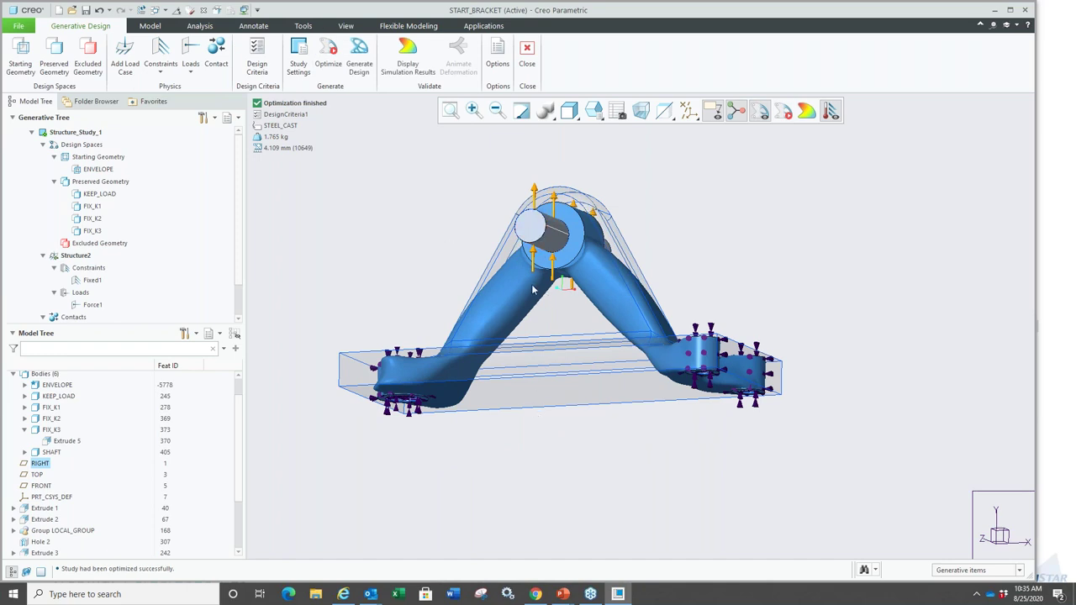
pyautogui.moveTo(410, 240); pyautogui.dragTo(378, 233, button='middle')
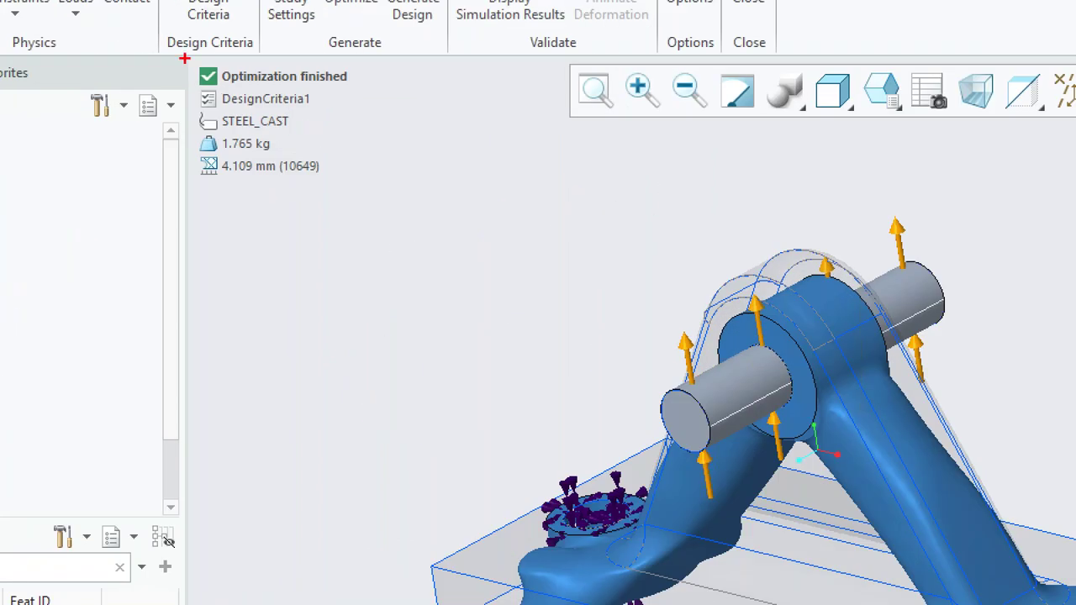
pyautogui.moveTo(246, 94); pyautogui.dragTo(343, 118)
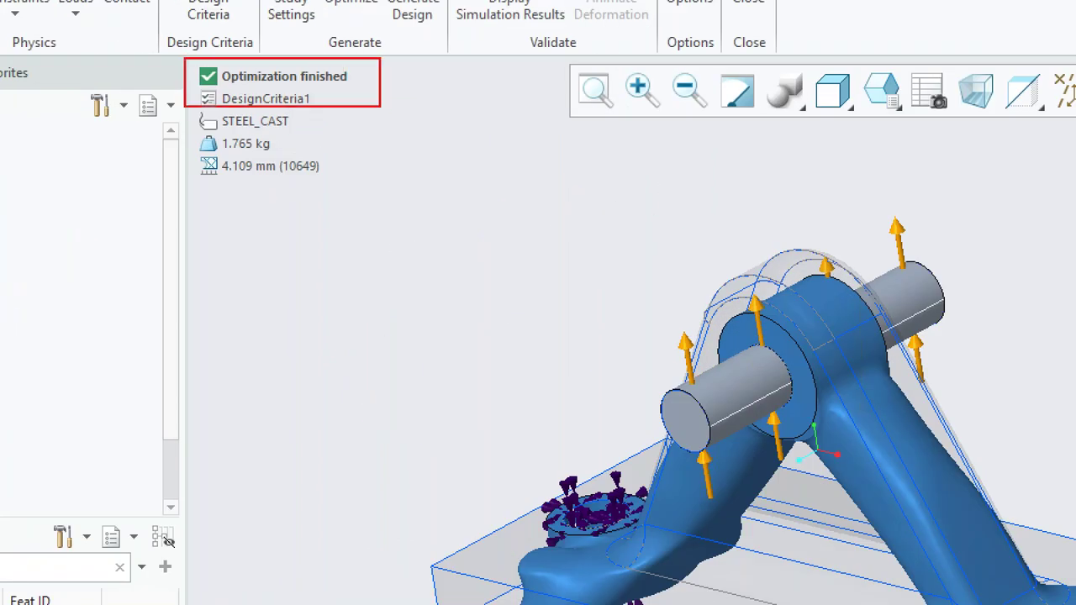
pyautogui.moveTo(505, 295); pyautogui.dragTo(429, 293, button='middle')
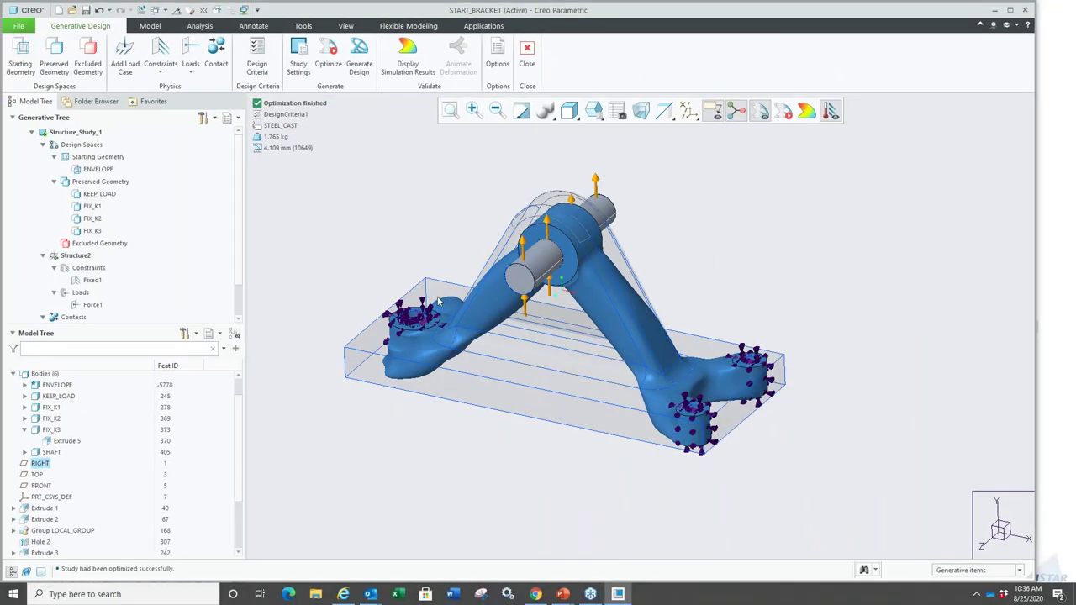
# Show Von Mises stress, play the deformation animation at speed 10, then hide the results.
pyautogui.click(401, 69)
pyautogui.moveTo(414, 227)
pyautogui.mouseDown(button='middle')
pyautogui.moveTo(401, 224)
pyautogui.moveTo(405, 214)
pyautogui.mouseUp(button='middle')
pyautogui.click(460, 65)
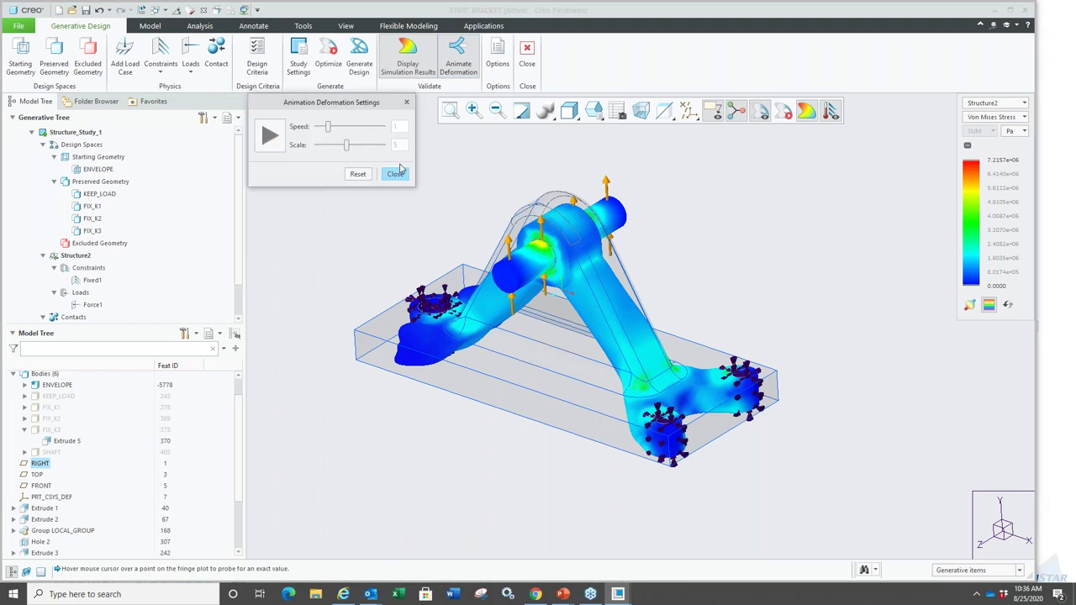
pyautogui.moveTo(331, 128); pyautogui.dragTo(383, 127)
pyautogui.click(269, 136)
pyautogui.moveTo(376, 218); pyautogui.dragTo(595, 368, button='middle')
pyautogui.scroll(-3, 595, 368)
pyautogui.hotkey('ctrl', 'd')
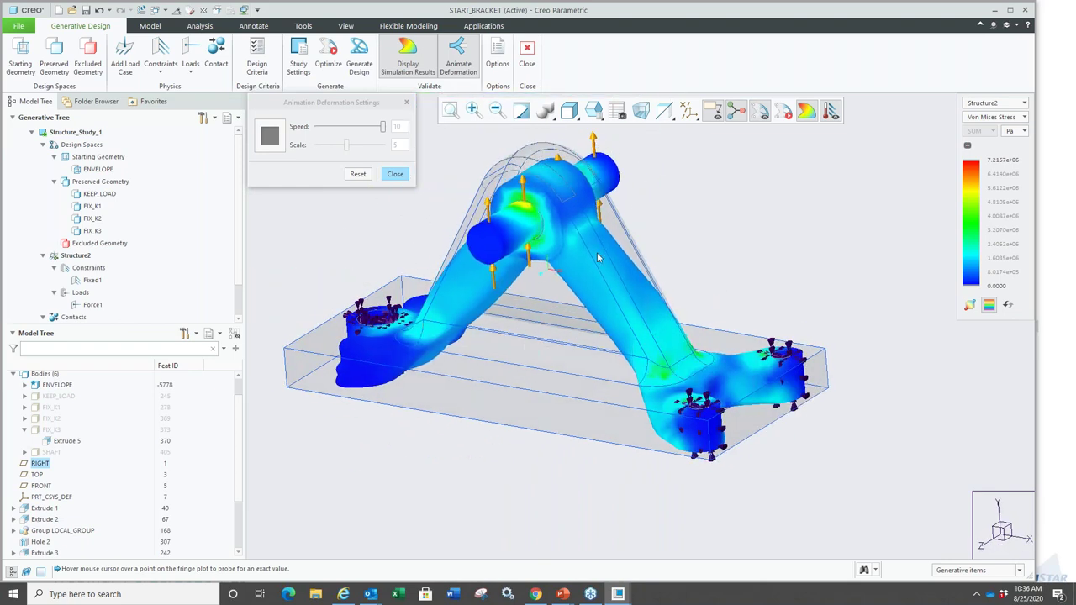
pyautogui.click(395, 174)
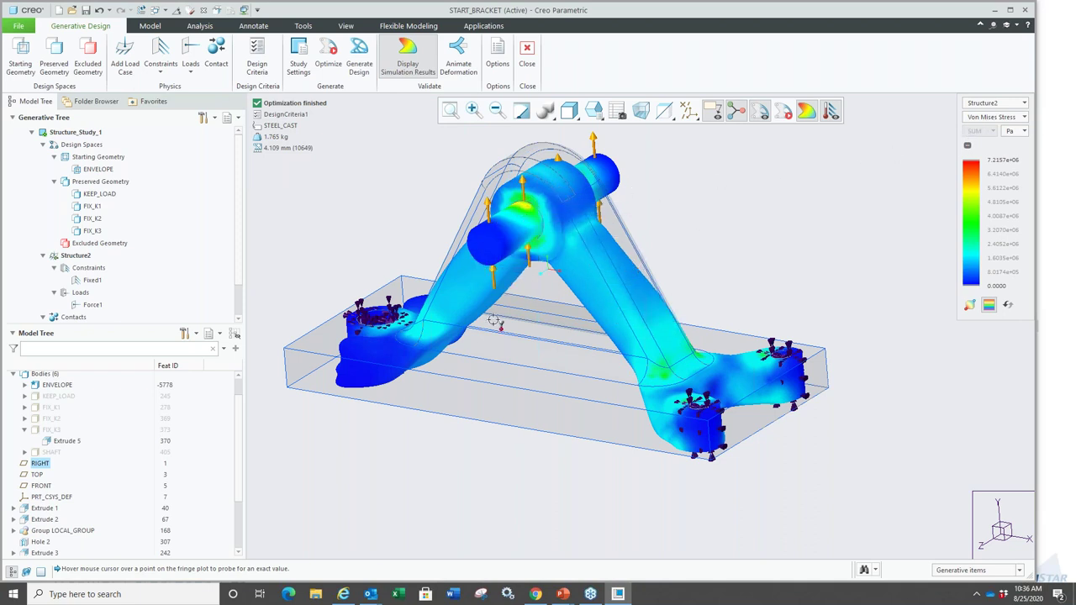
pyautogui.hotkey('ctrl', 'd')
pyautogui.click(408, 58)
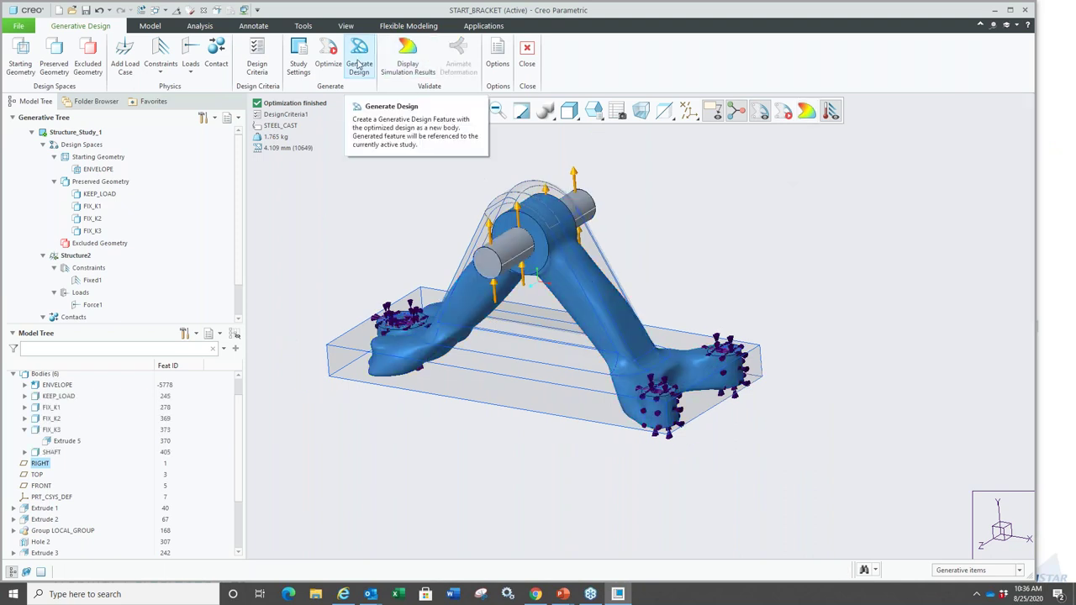
# Generate the design as a New Part, reconstructed to B-Rep at level of detail 1.
pyautogui.click(359, 65)
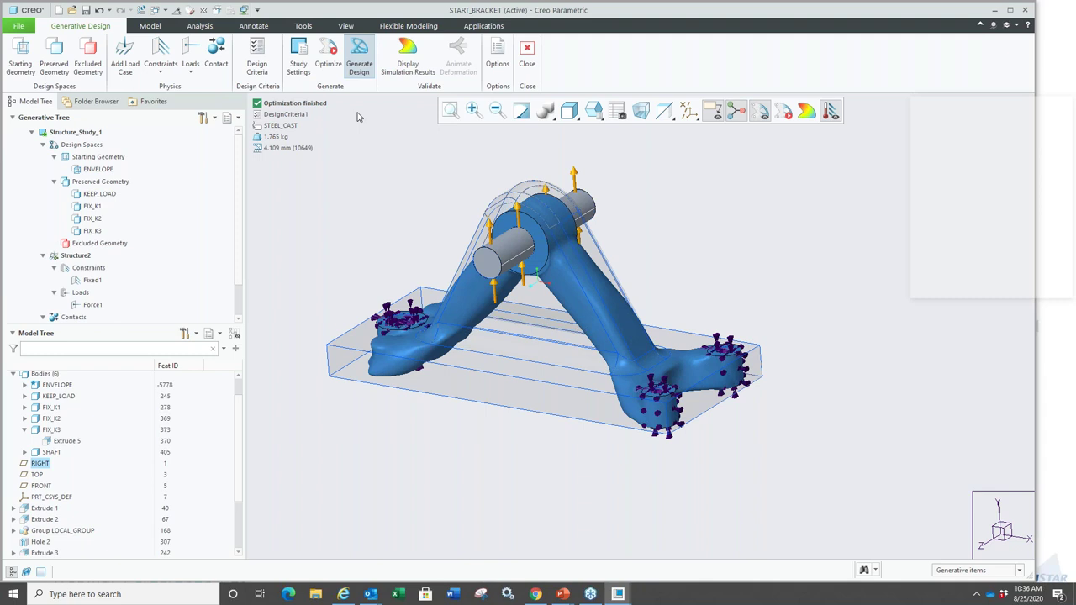
pyautogui.moveTo(954, 106); pyautogui.dragTo(851, 114)
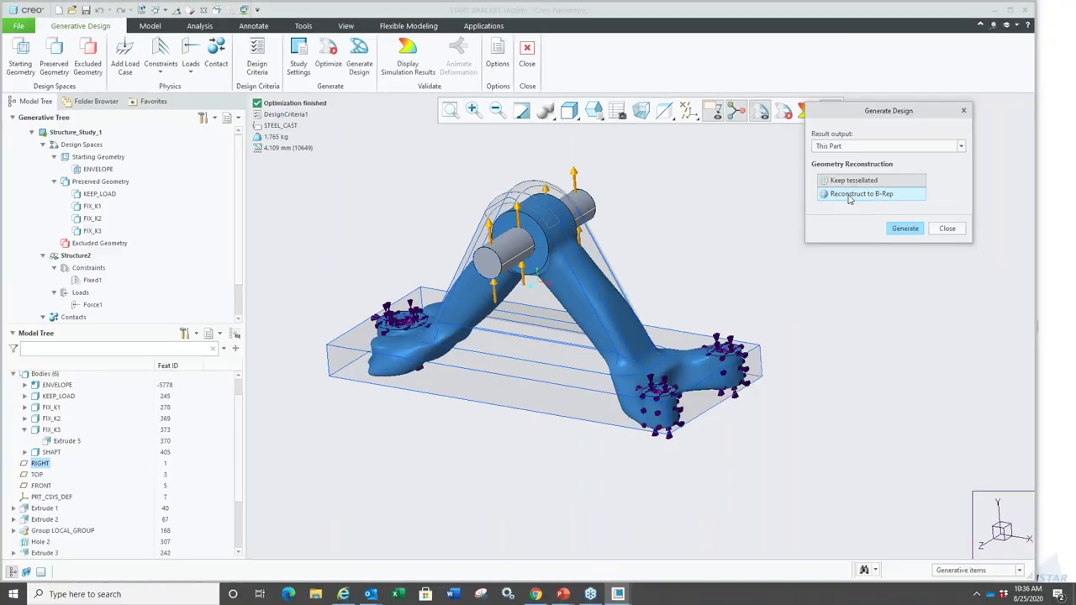
pyautogui.click(874, 194)
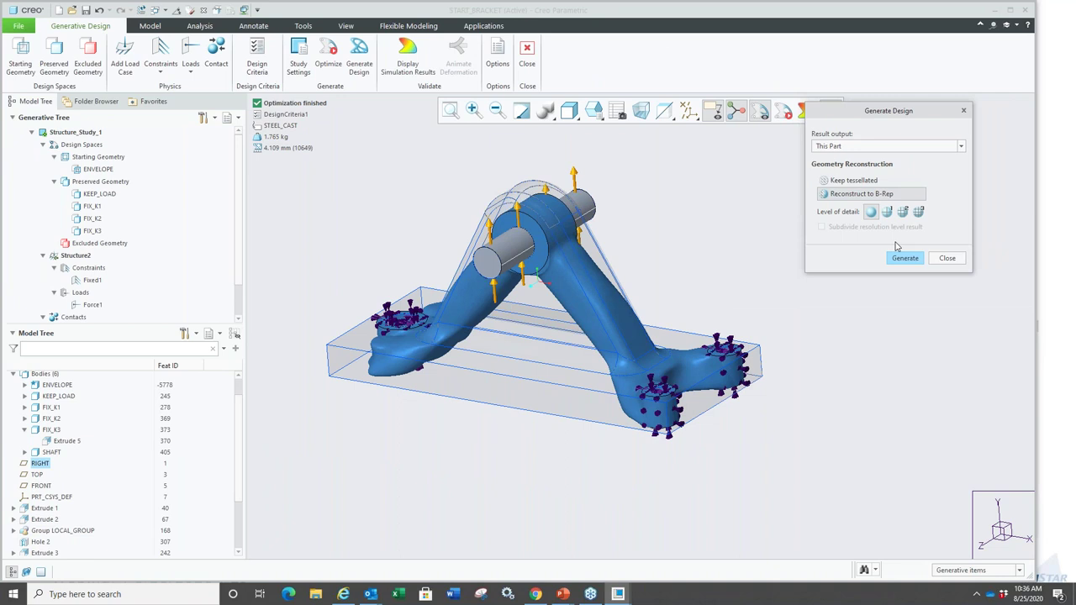
pyautogui.click(854, 147)
pyautogui.click(843, 159)
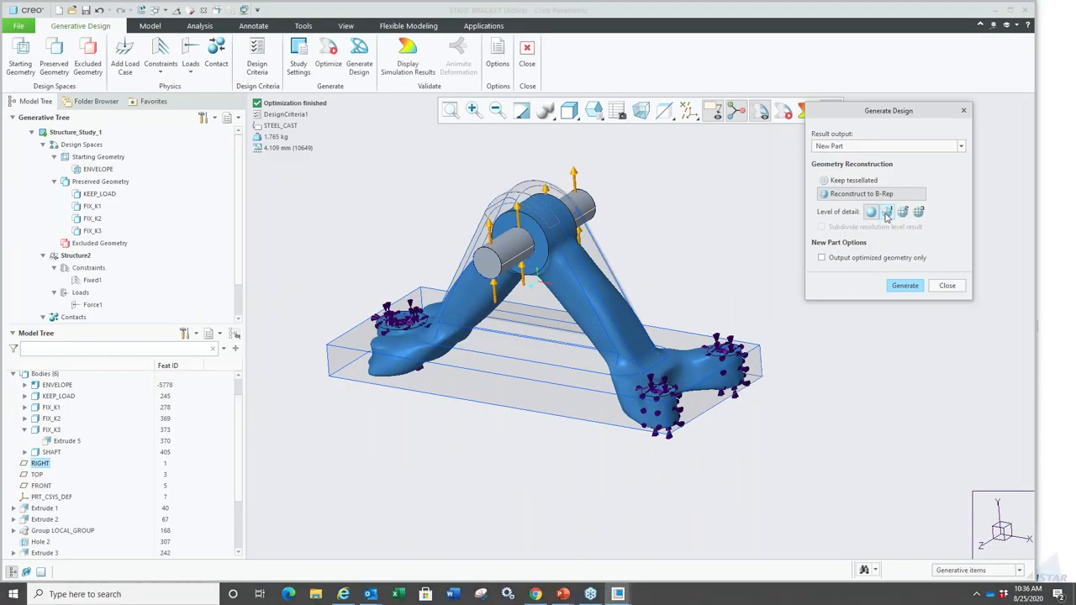
pyautogui.click(867, 203)
pyautogui.click(905, 286)
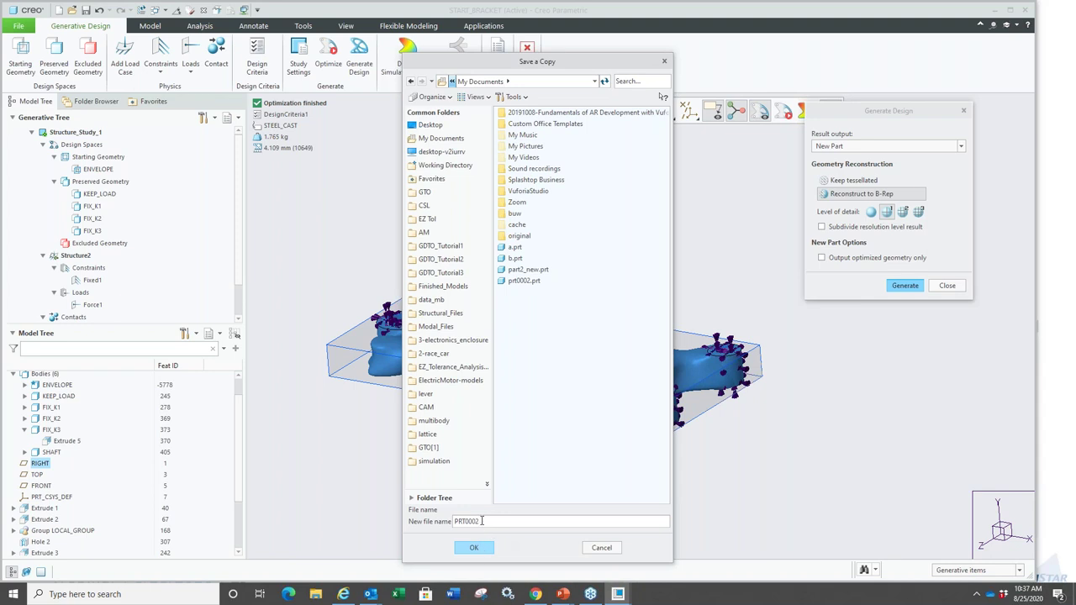
# Save the new part as ghsfdgh in the GDTO_Tutorial1 folder.
pyautogui.click(440, 246)
pyautogui.doubleClick(475, 522)
pyautogui.write('ghsfdgh')
pyautogui.click(473, 549)
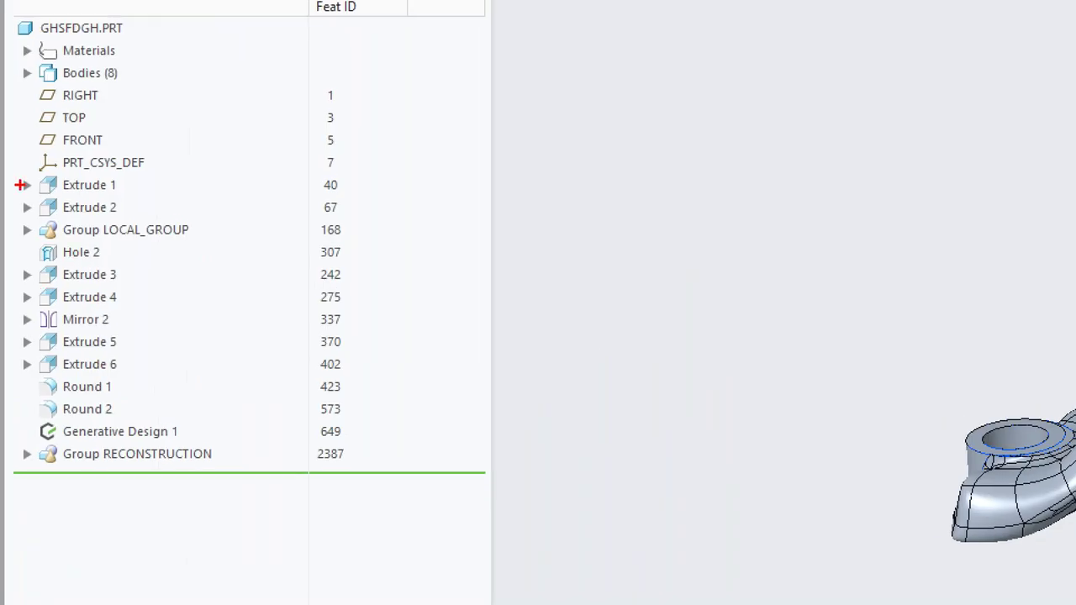
# Expand Group RECONSTRUCTION, orbit the part, and edit the Reconstruction Shapes feature.
pyautogui.keyDown('ctrl'); pyautogui.moveTo(2, 222); pyautogui.dragTo(52, 286); pyautogui.keyUp('ctrl')
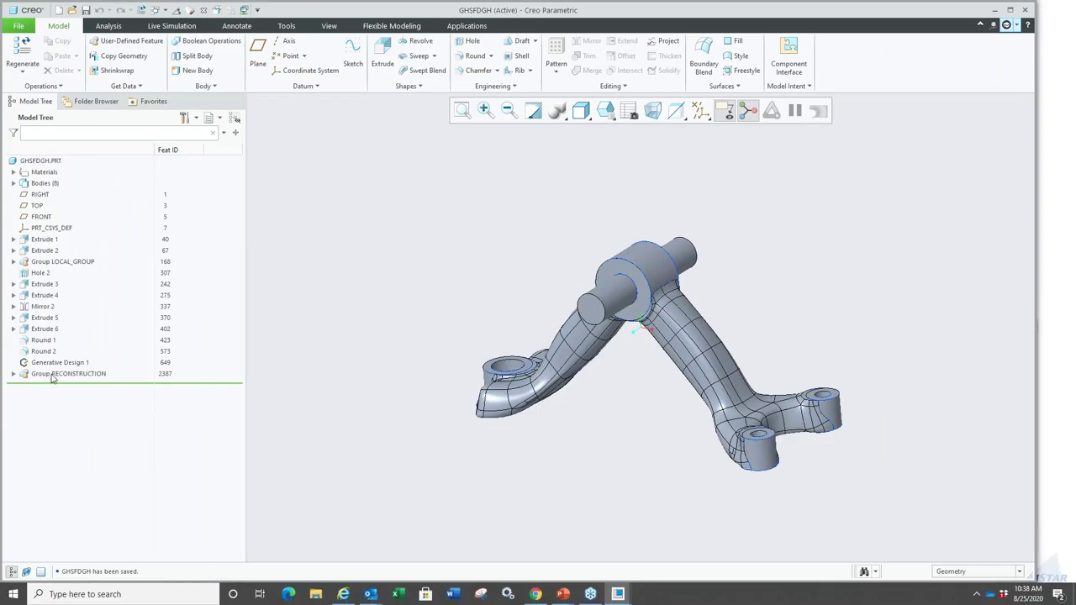
pyautogui.click(52, 375)
pyautogui.click(12, 373)
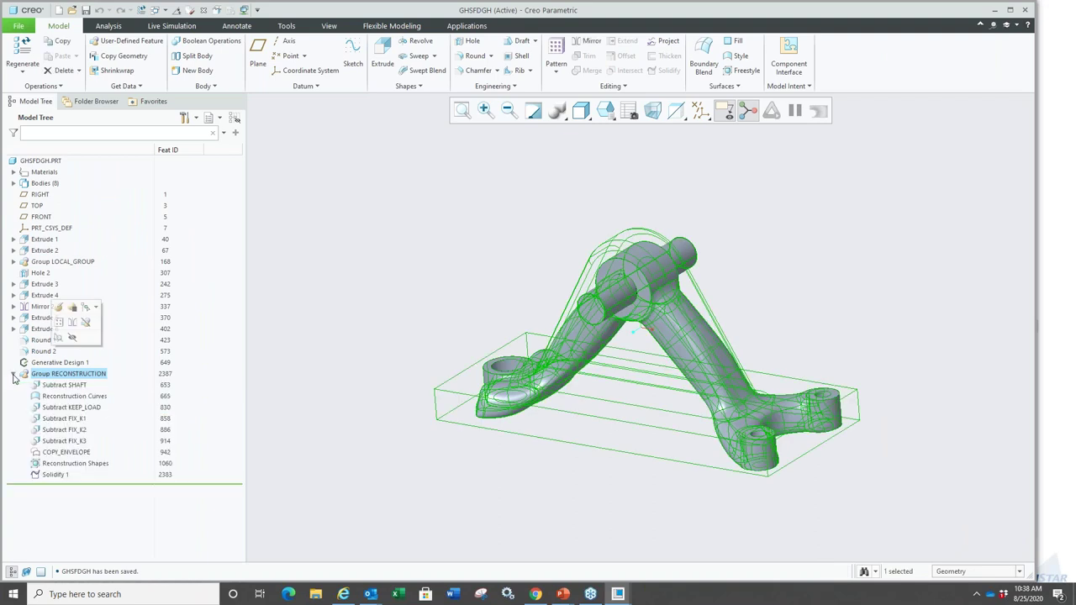
pyautogui.moveTo(46, 326)
pyautogui.mouseDown()
pyautogui.moveTo(132, 435)
pyautogui.moveTo(268, 529)
pyautogui.mouseUp()
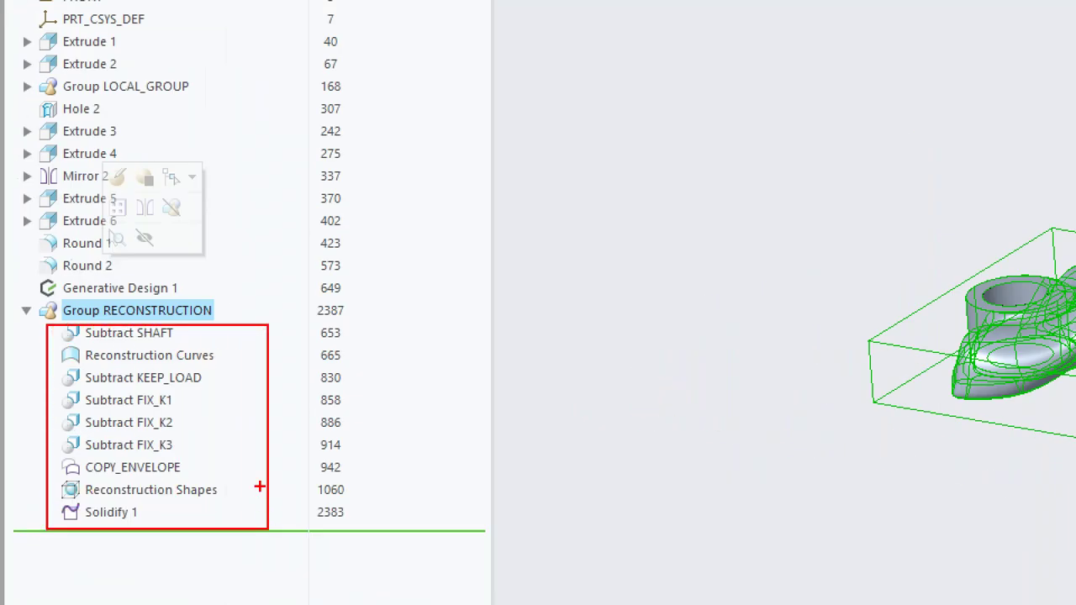
pyautogui.moveTo(744, 236); pyautogui.dragTo(852, 165, button='middle')
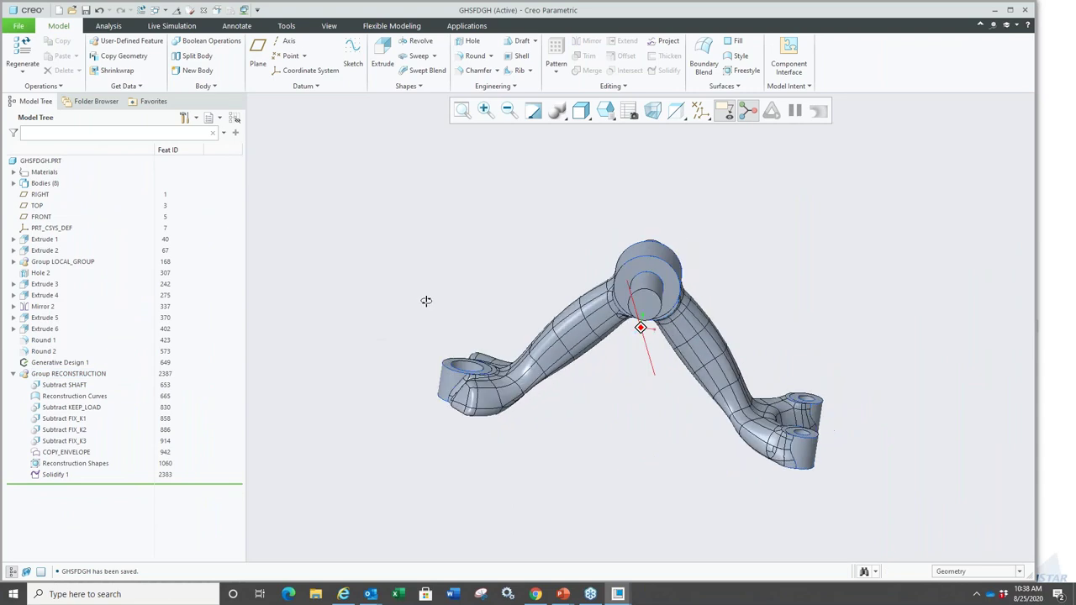
pyautogui.moveTo(426, 301); pyautogui.dragTo(353, 351, button='middle')
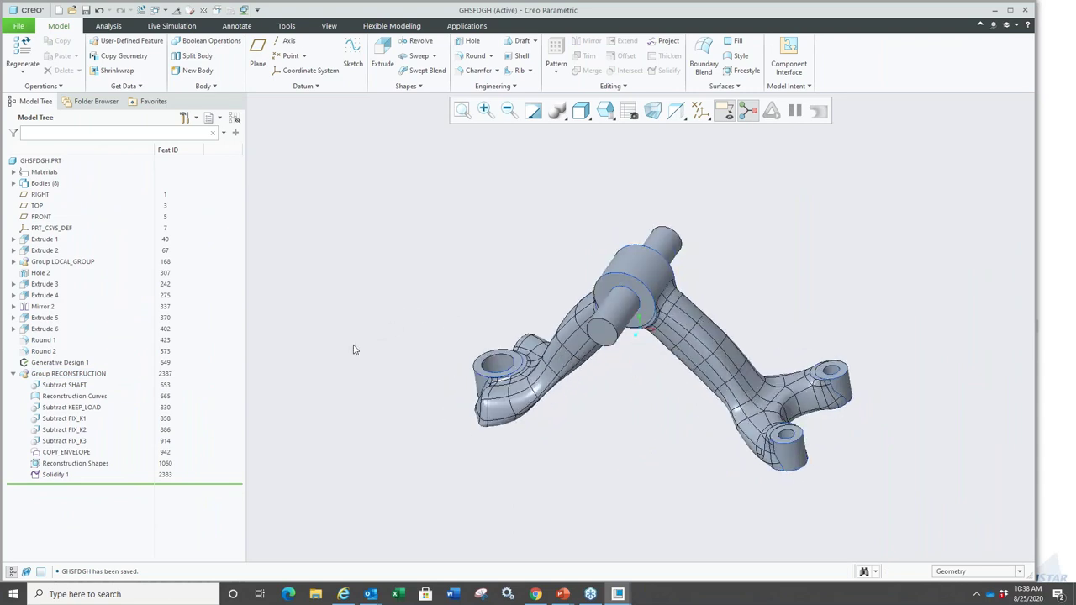
pyautogui.click(74, 463)
pyautogui.click(84, 400)
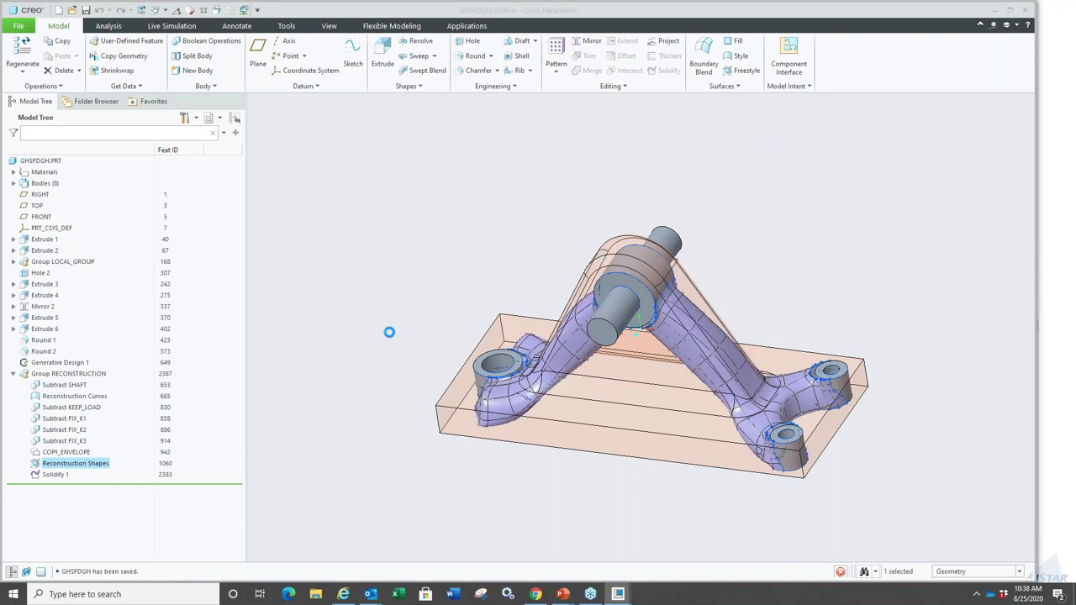
# Inspect Generative_Shape_1's Align to Curve 1 and 3 entries, then discard the freestyle edit.
pyautogui.moveTo(388, 346); pyautogui.dragTo(341, 282, button='middle')
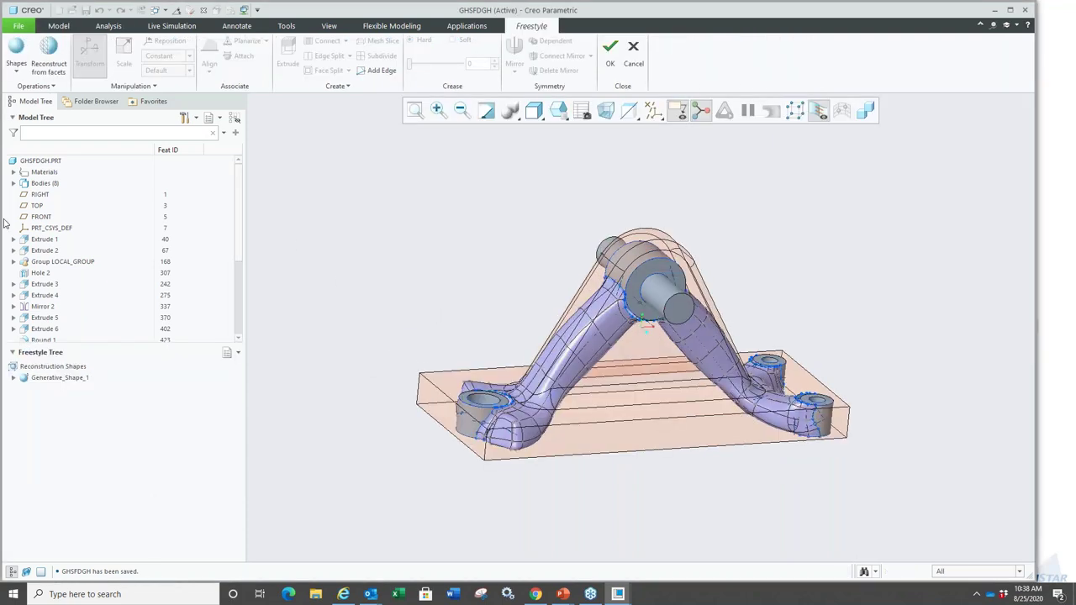
pyautogui.click(13, 378)
pyautogui.click(65, 391)
pyautogui.click(65, 411)
pyautogui.moveTo(724, 459); pyautogui.dragTo(623, 468, button='middle')
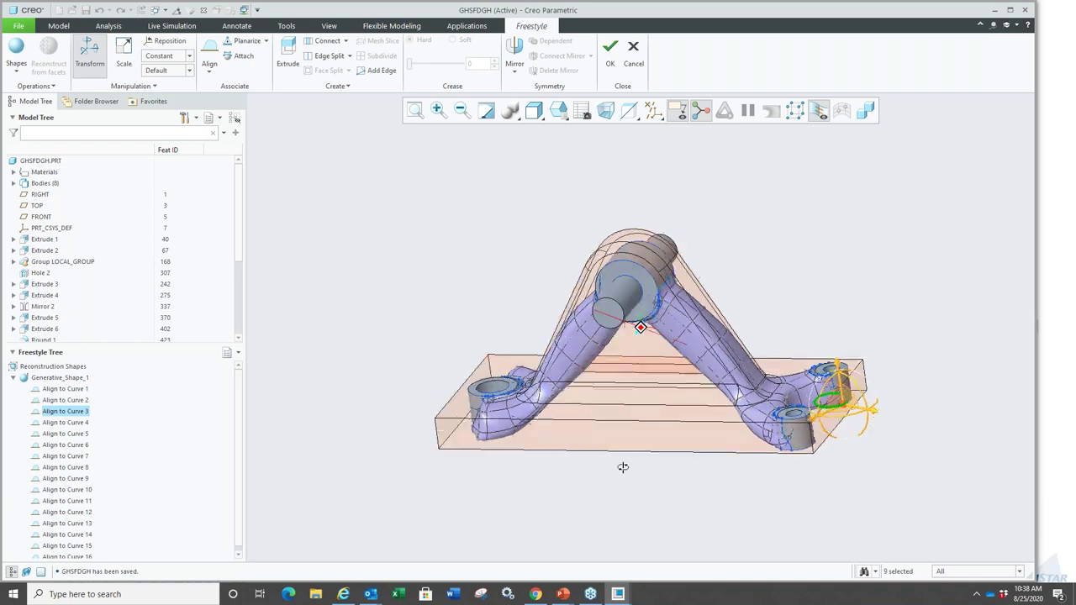
pyautogui.scroll(-5, 794, 412)
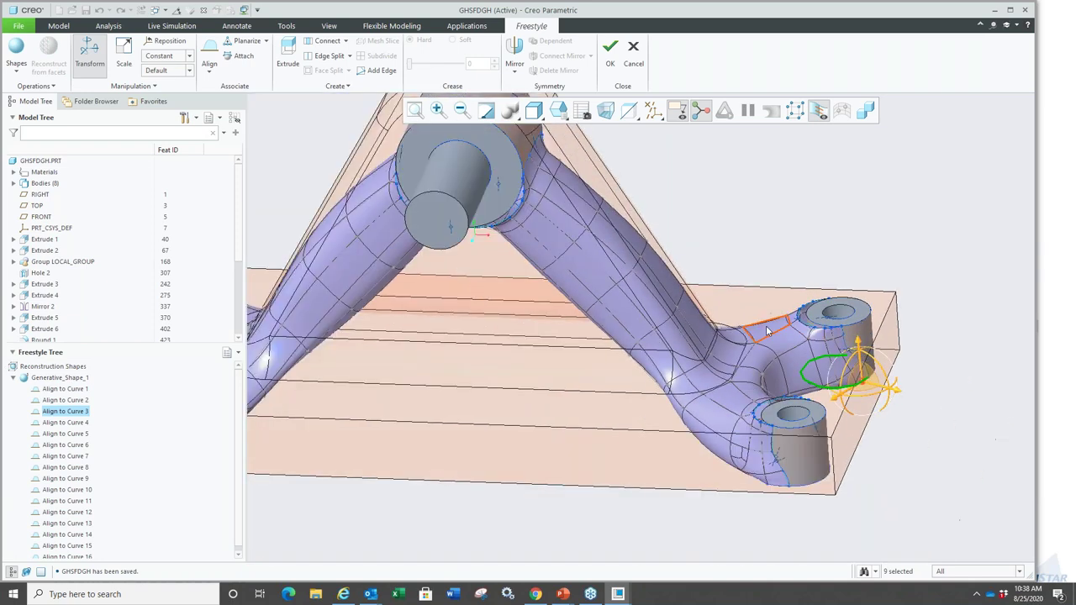
pyautogui.scroll(5, 766, 325)
pyautogui.click(633, 54)
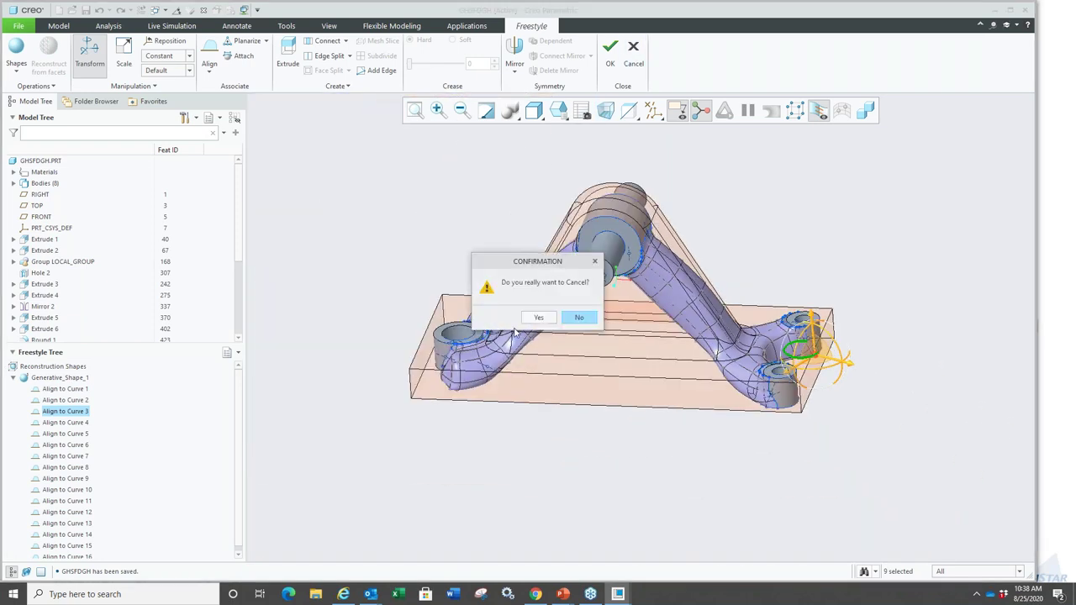
pyautogui.click(538, 317)
# Clear the Reconstruction Shapes selection and close the GHSFDGH part.
pyautogui.click(365, 300)
pyautogui.moveTo(357, 294)
pyautogui.mouseDown(button='middle')
pyautogui.moveTo(339, 315)
pyautogui.moveTo(351, 314)
pyautogui.mouseUp(button='middle')
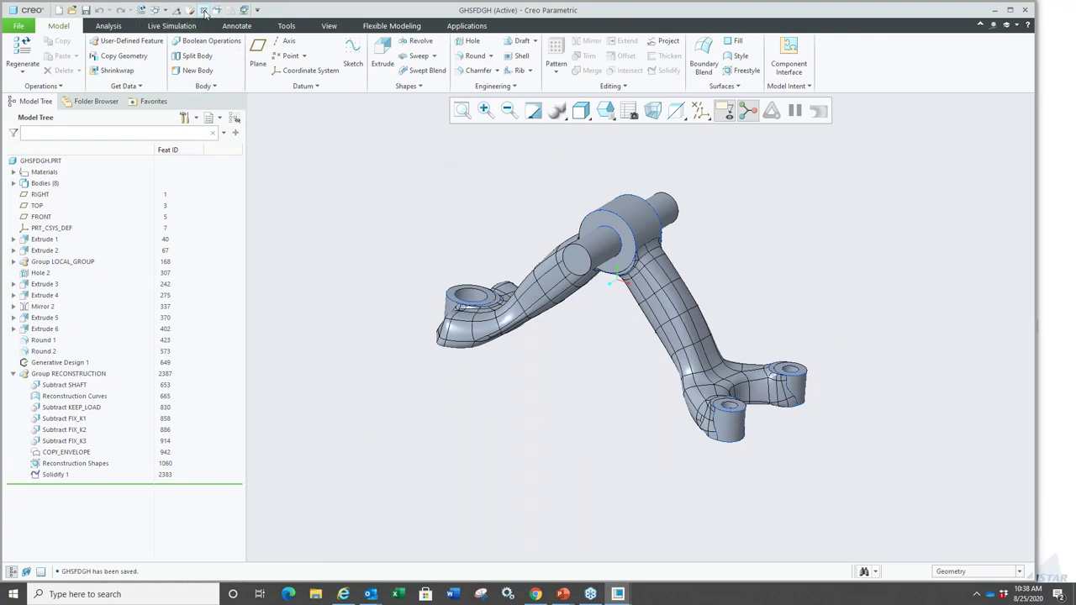
pyautogui.click(203, 9)
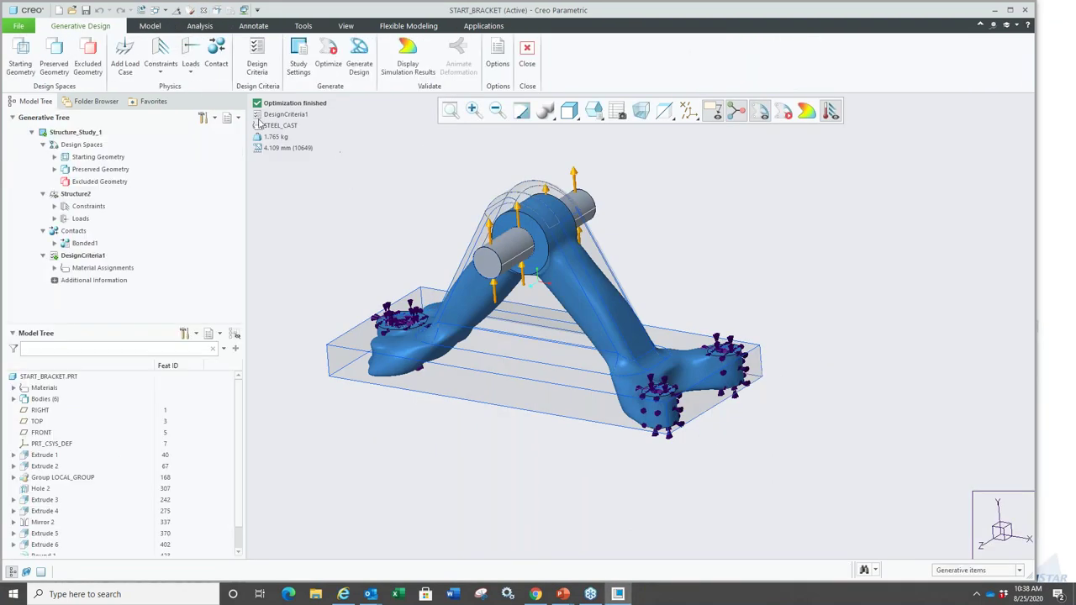
# Close START_BRACKET and open tutorial_design_final.prt from the GDTO_Tutorial2 folder.
pyautogui.click(202, 10)
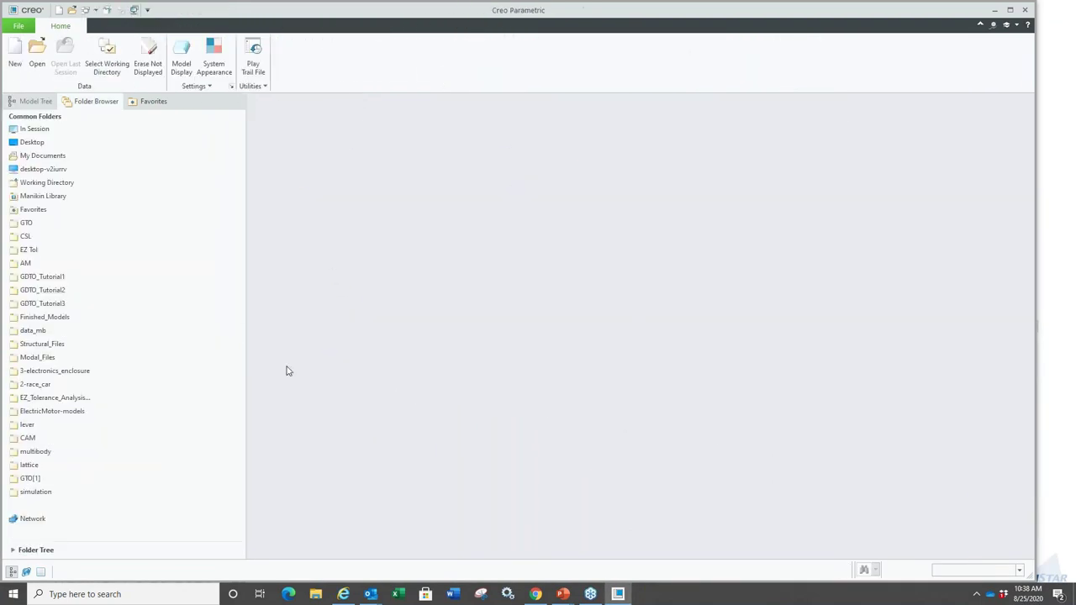
pyautogui.click(42, 290)
pyautogui.doubleClick(294, 184)
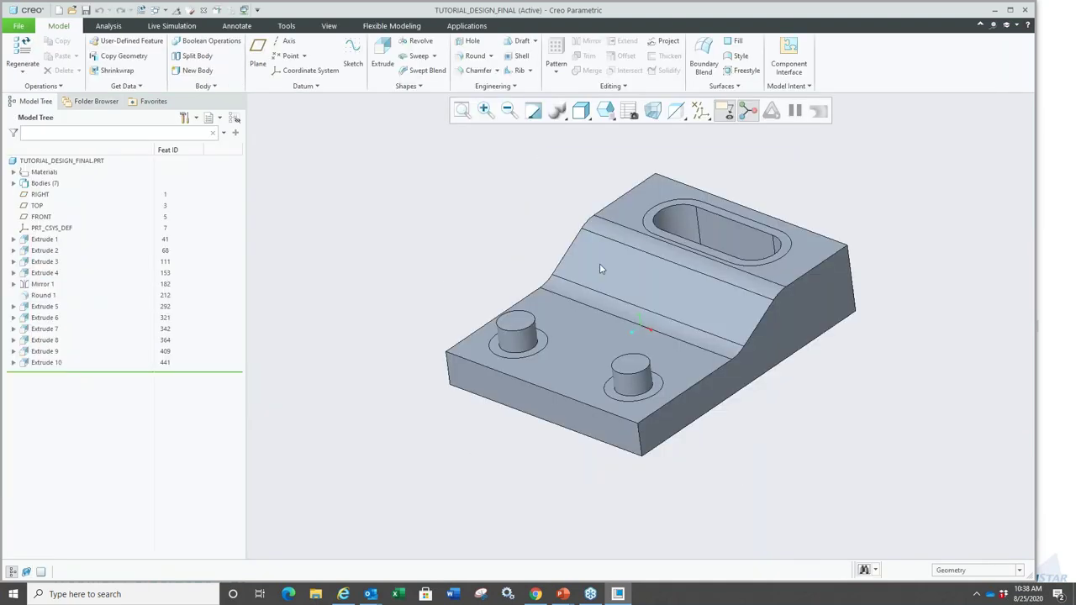
pyautogui.scroll(-2, 610, 262)
pyautogui.scroll(2, 488, 228)
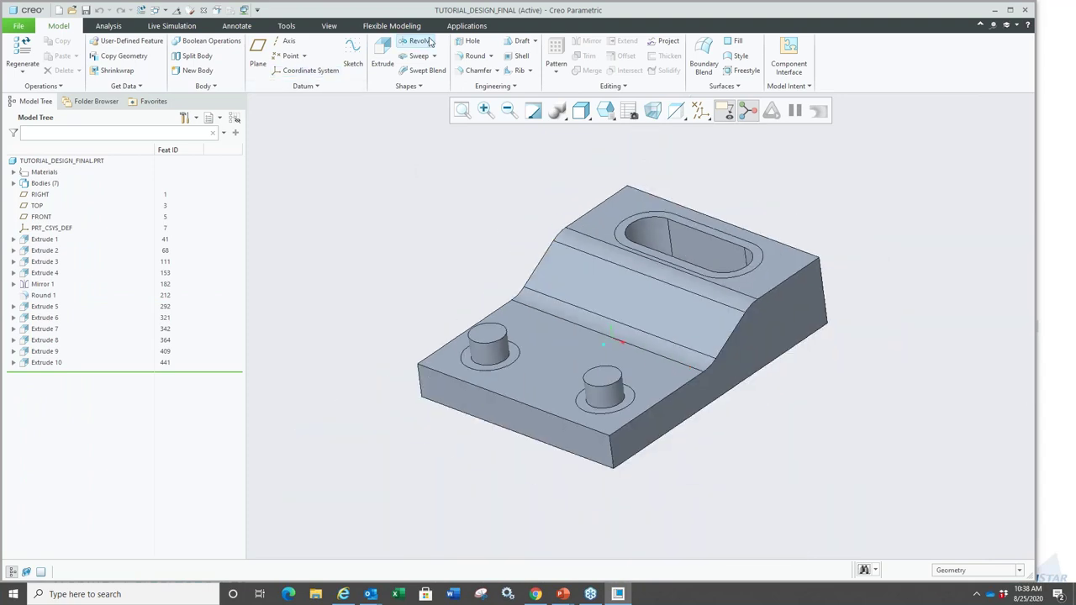
# Start Generative Design on tutorial_design_final and inspect its optimized 0.165 kg bracket result.
pyautogui.click(466, 25)
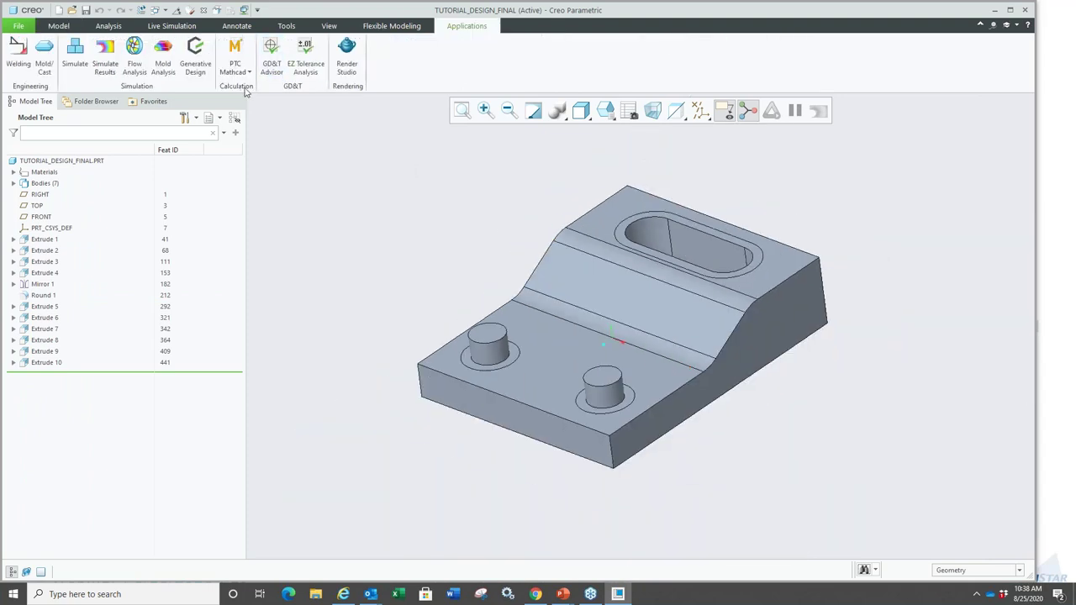
pyautogui.click(194, 68)
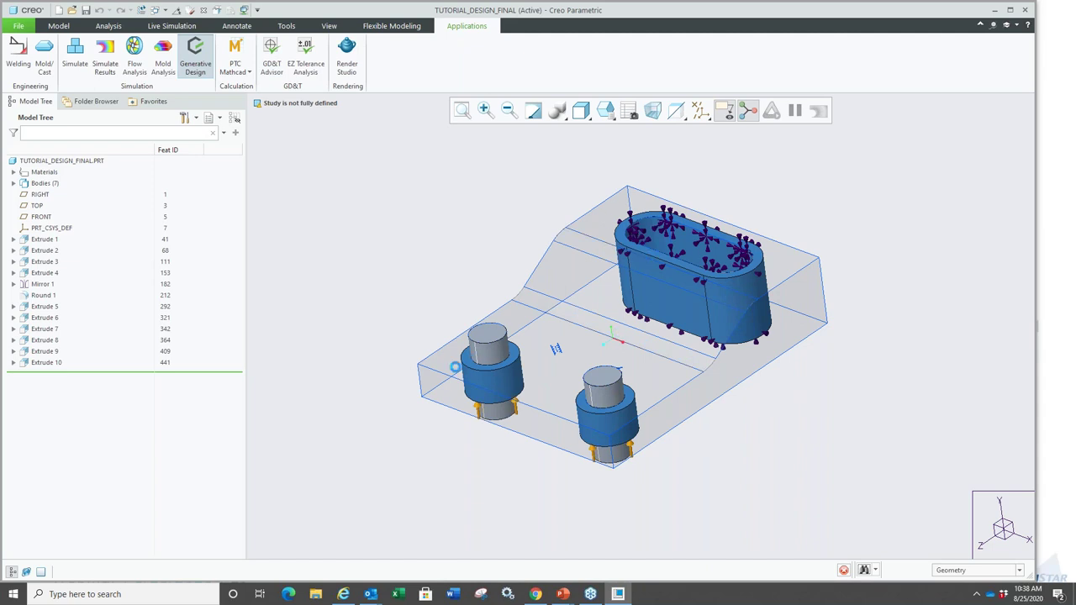
pyautogui.moveTo(664, 360); pyautogui.dragTo(628, 381, button='middle')
pyautogui.scroll(-1, 159, 300)
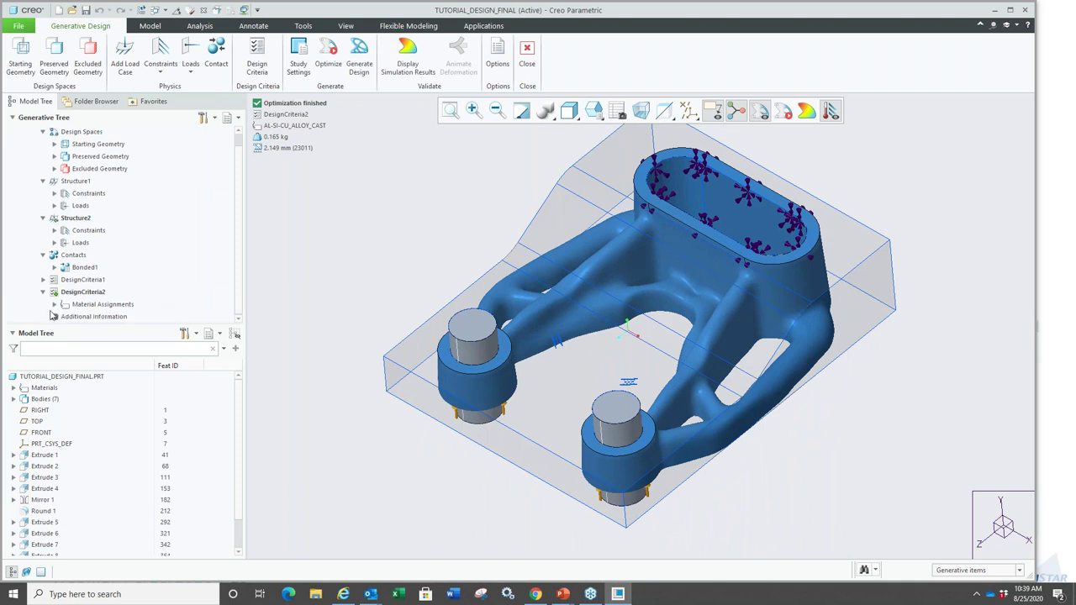
# Review DesignCriteria2's settings and discard them without changes.
pyautogui.click(84, 292)
pyautogui.click(89, 256)
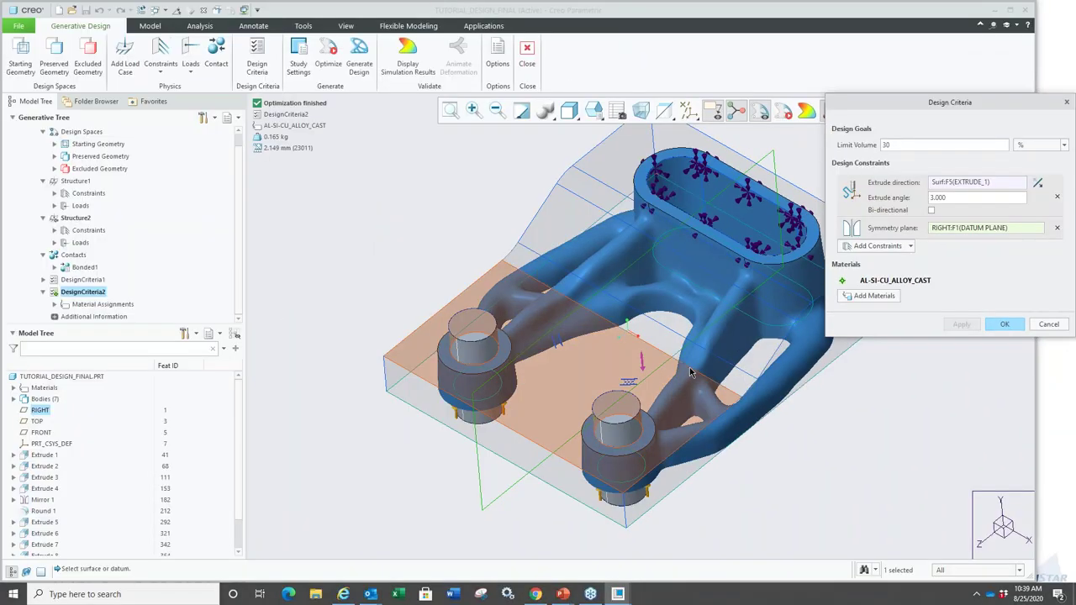
pyautogui.moveTo(296, 350); pyautogui.dragTo(473, 337, button='middle')
pyautogui.moveTo(700, 285); pyautogui.dragTo(656, 369, button='middle')
pyautogui.click(1051, 324)
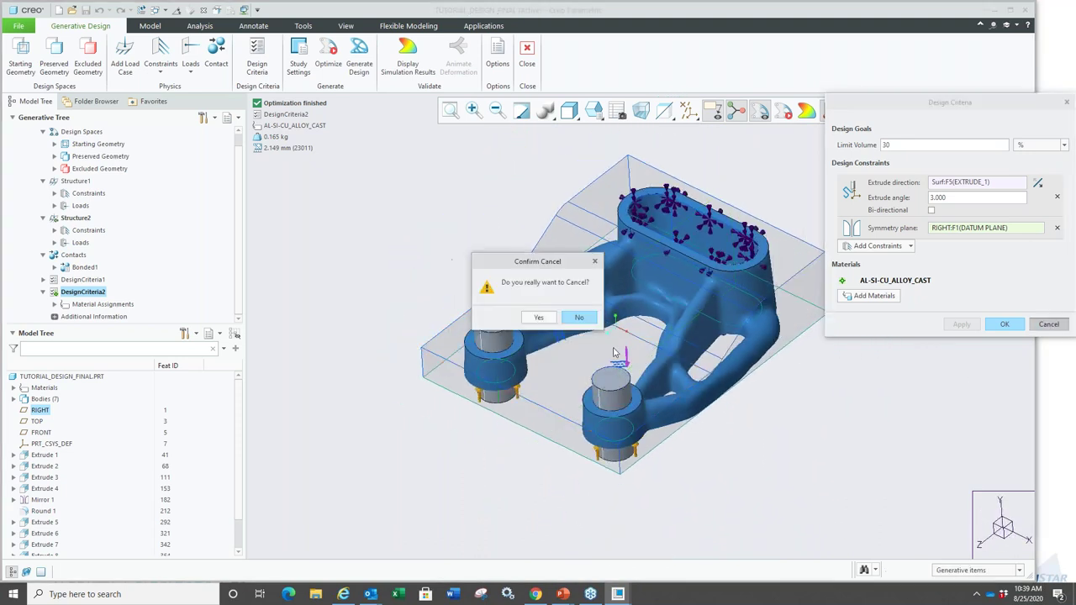
pyautogui.click(551, 318)
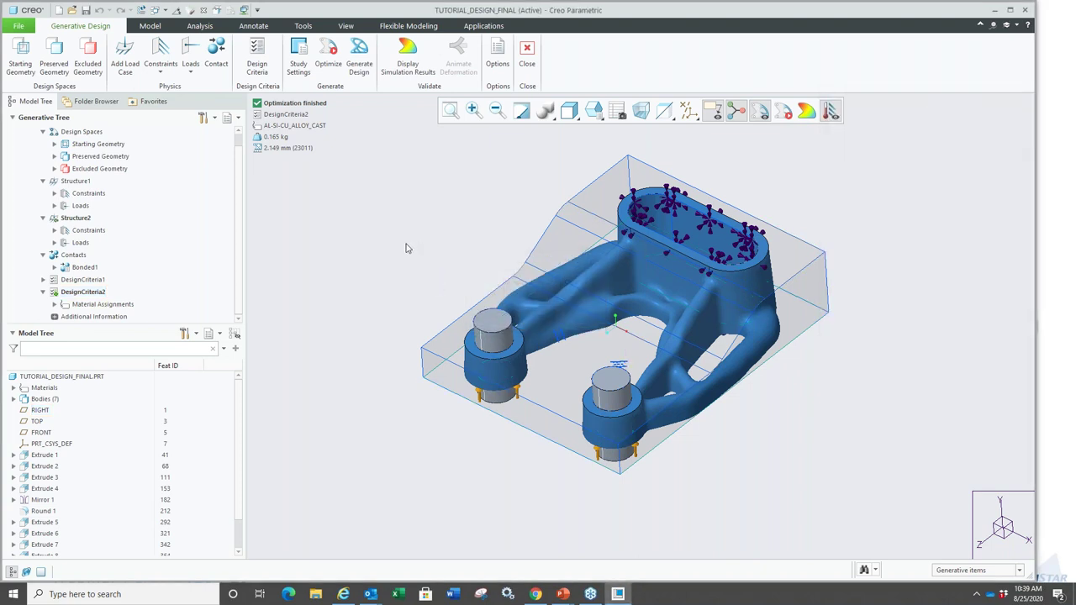
# Exit Generative Design and close the tutorial_design_final part.
pyautogui.click(527, 55)
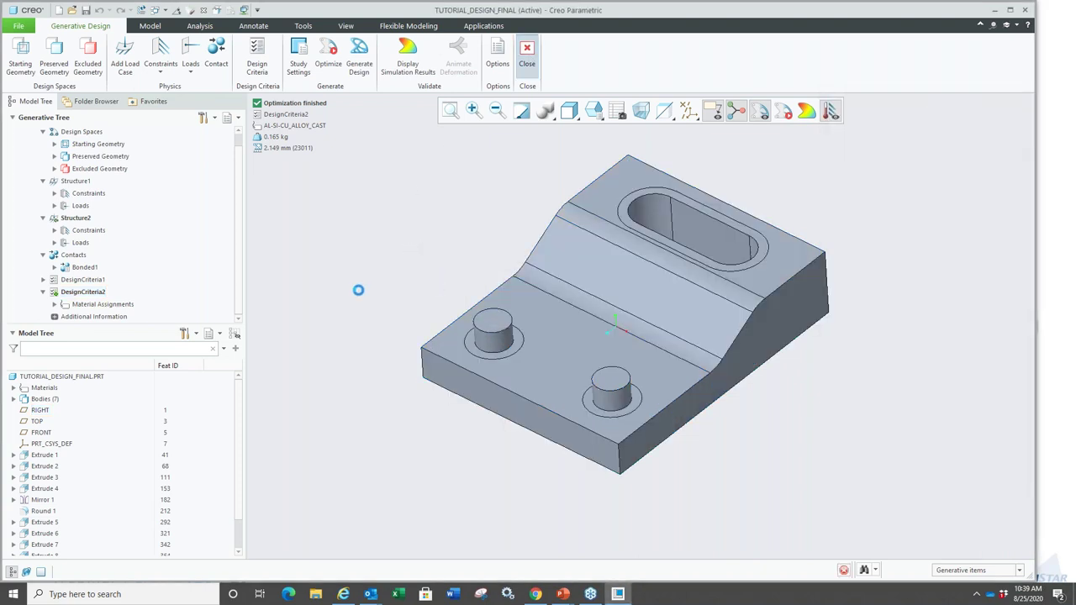
pyautogui.scroll(-2, 435, 230)
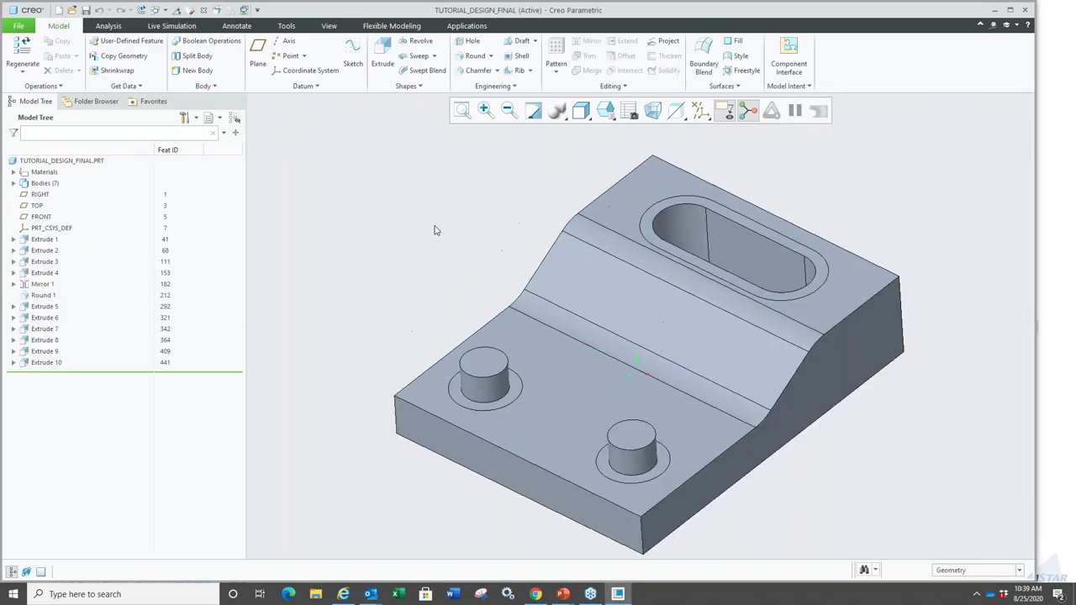
pyautogui.scroll(3, 435, 231)
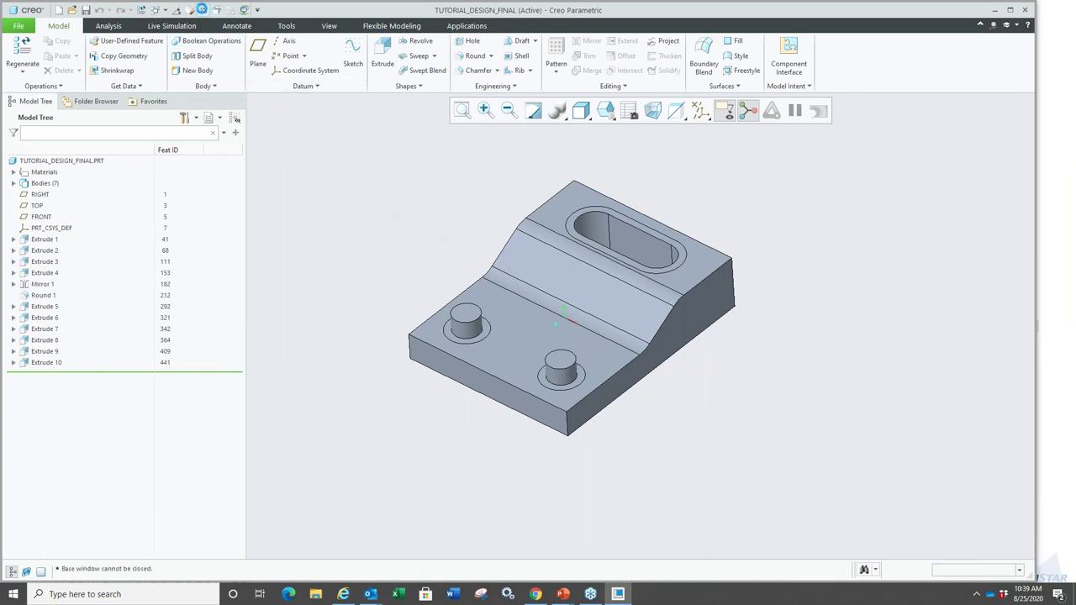
pyautogui.click(202, 10)
# Return to the PowerPoint slide show and advance to slide 22, 'Creo EZ Tolerance Analysis'.
pyautogui.press('super+Tab')
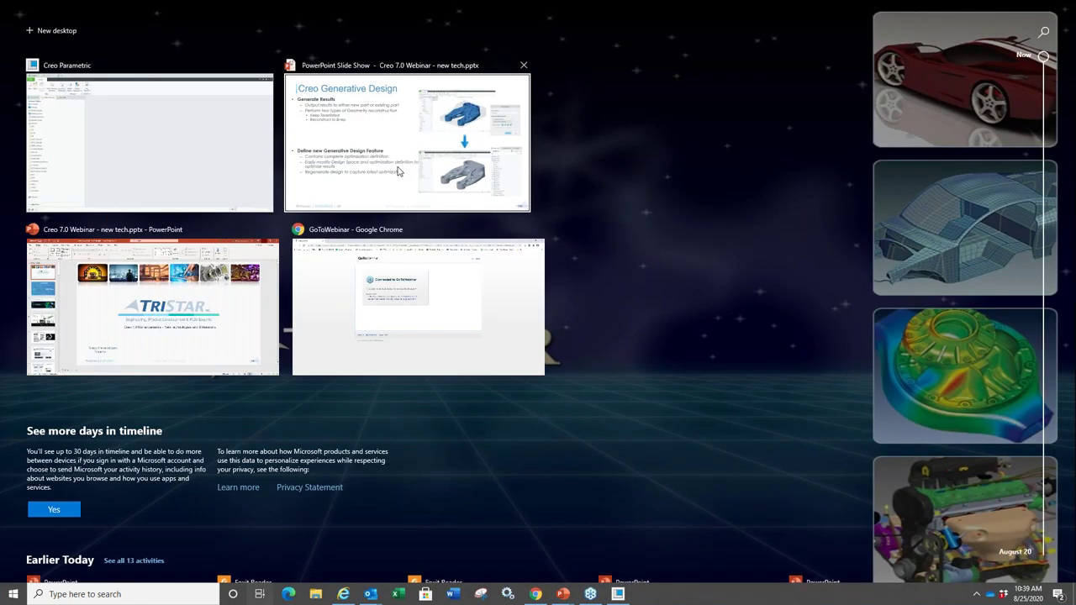
pyautogui.click(391, 174)
pyautogui.press('Right')
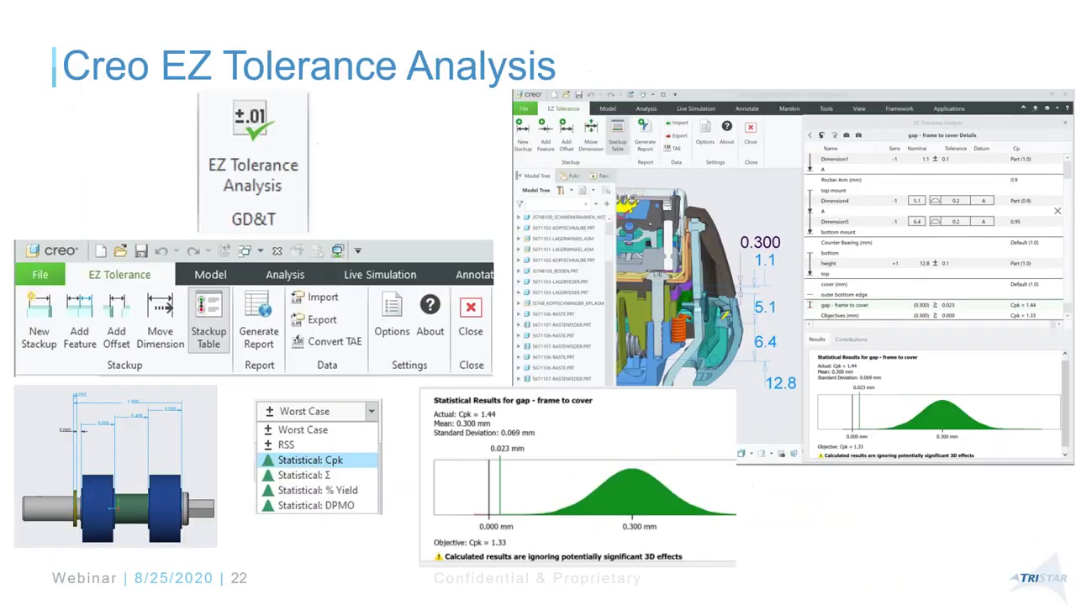
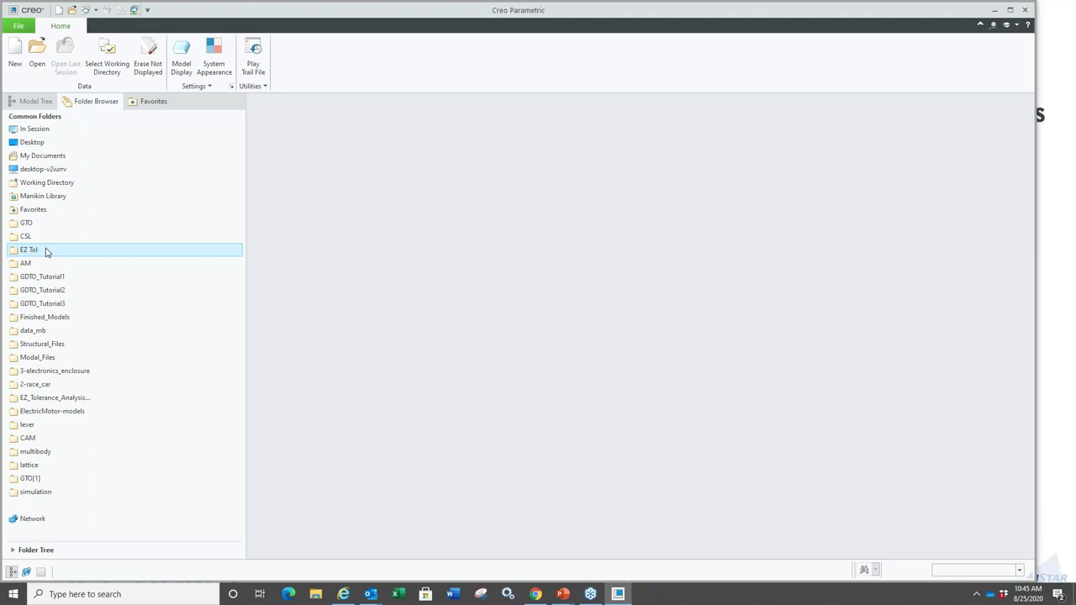
# Open the EZ Tol folder under Common Folders to list its two EZ Tolerance folders and zip files.
pyautogui.click(65, 399)
# Open bearing-shaft.asm from the EZ_Tolerance_Analysis_Models folder.
pyautogui.click(273, 161)
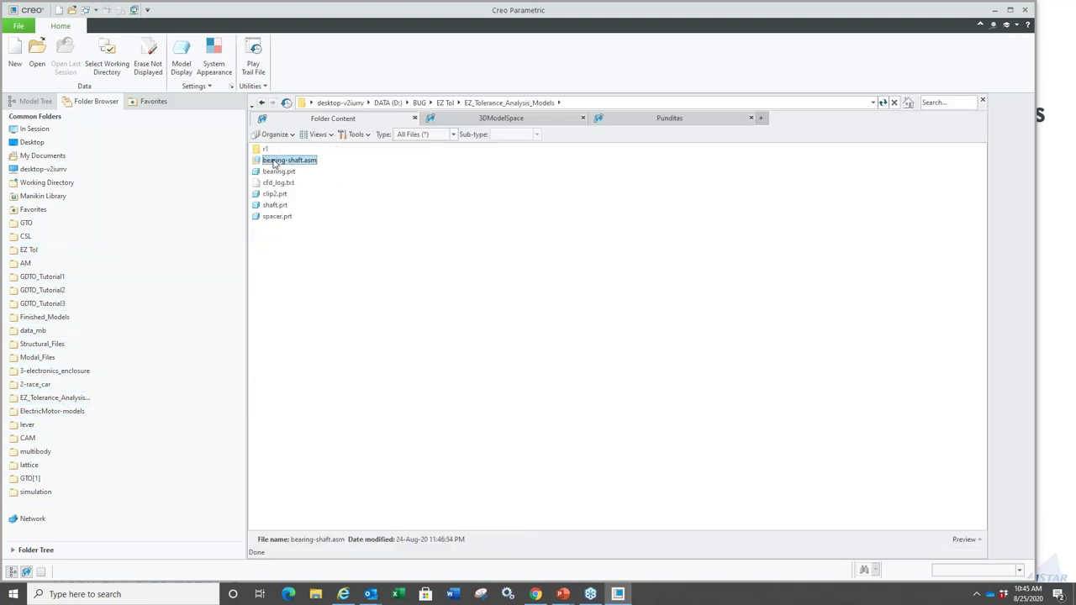
pyautogui.doubleClick(274, 162)
pyautogui.scroll(3, 610, 401)
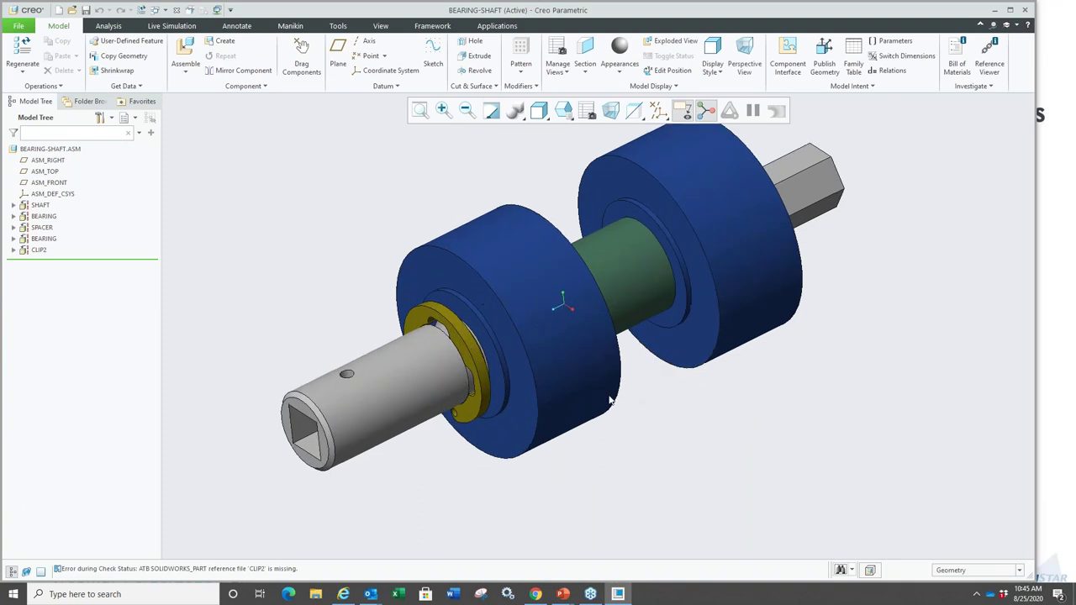
pyautogui.scroll(-2, 611, 401)
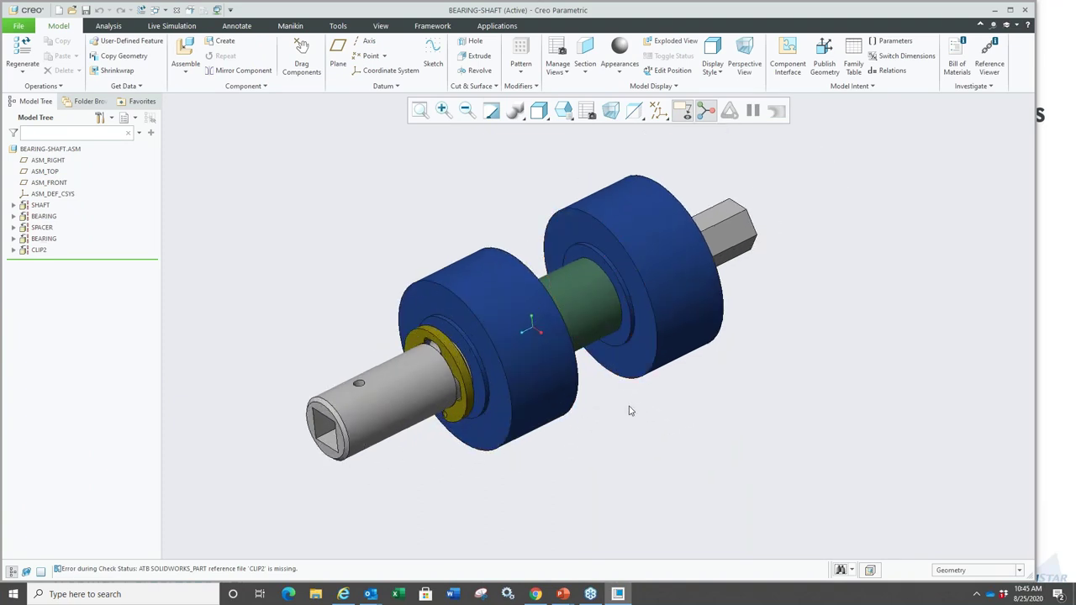
# Review the SHAFT, BEARING, SPACER and second BEARING components, then show the Applications tab.
pyautogui.click(39, 206)
pyautogui.click(42, 216)
pyautogui.click(42, 227)
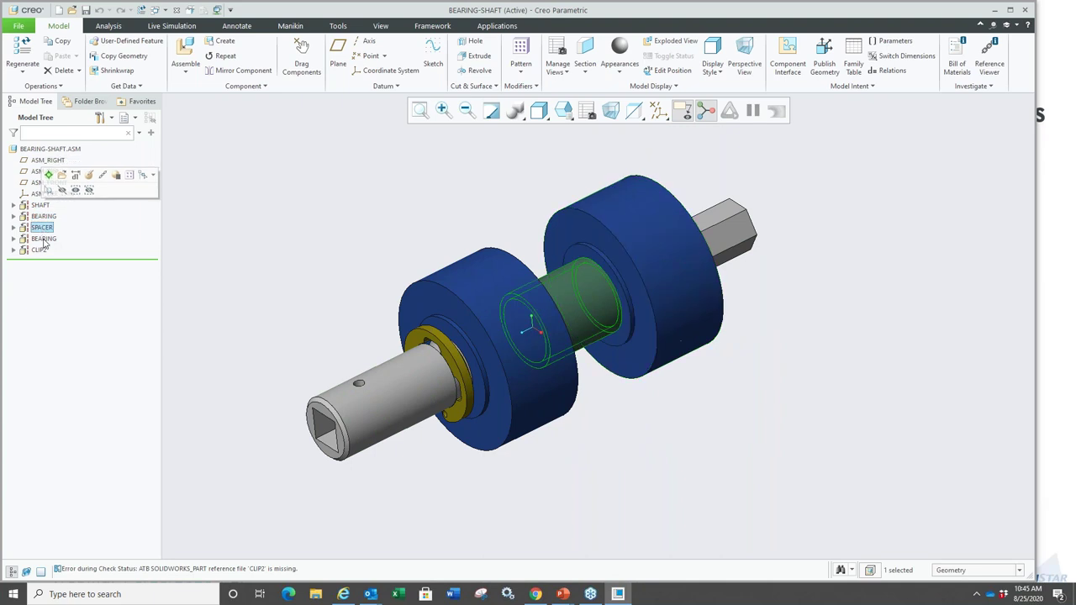
pyautogui.click(43, 239)
pyautogui.click(168, 272)
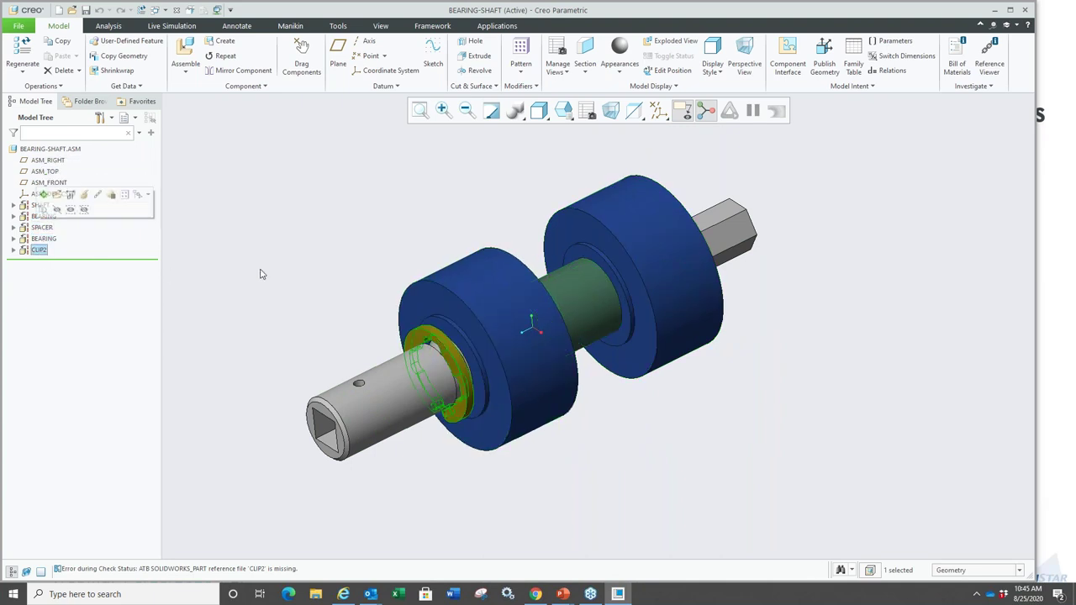
pyautogui.scroll(-5, 450, 318)
pyautogui.scroll(-3, 450, 313)
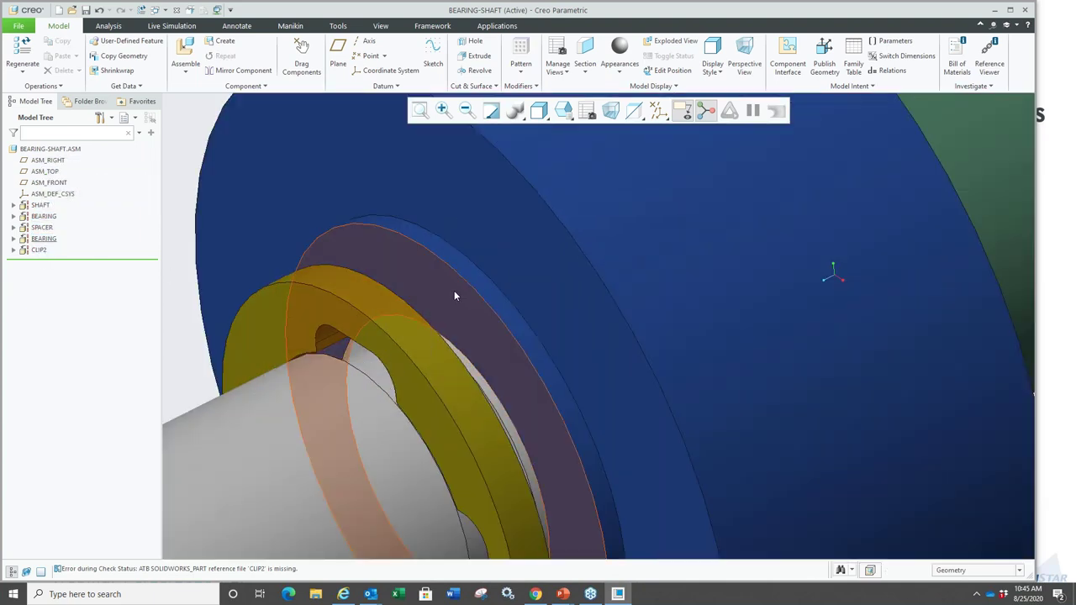
pyautogui.scroll(8, 428, 303)
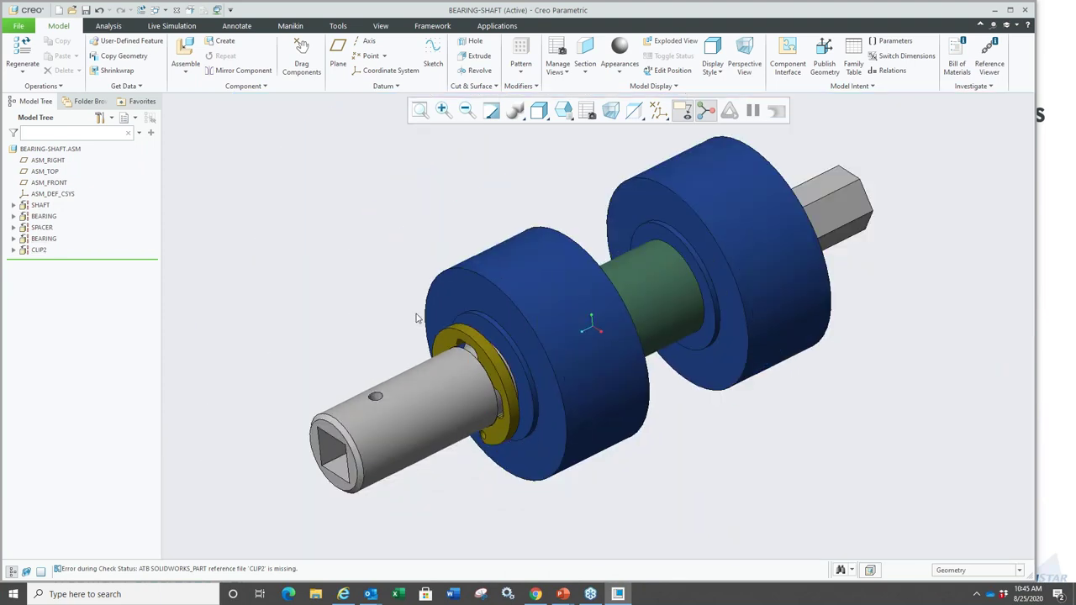
pyautogui.click(497, 25)
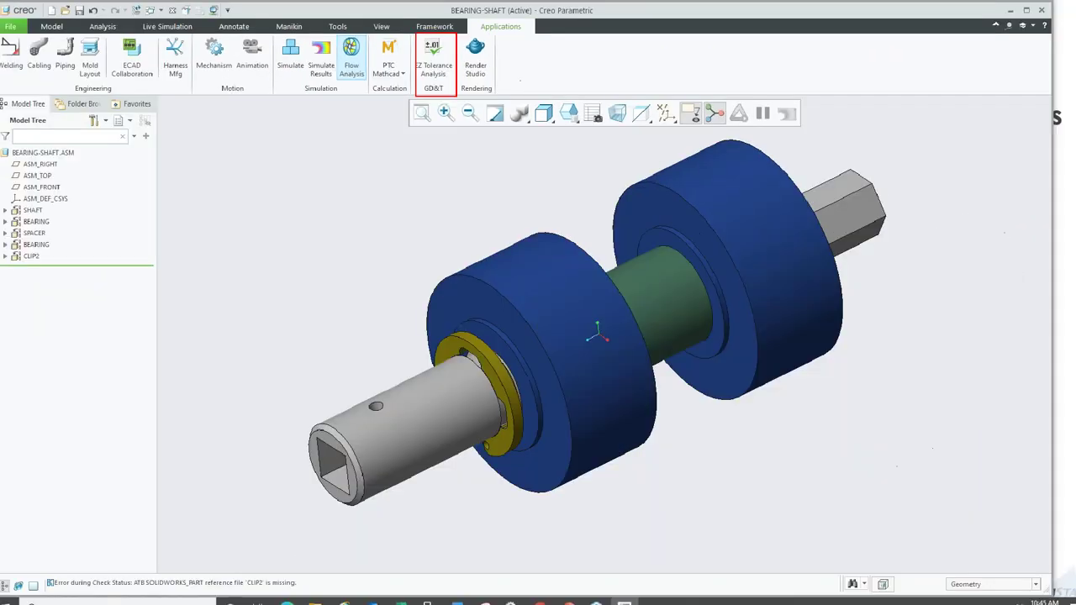
# Launch EZ Tolerance Analysis and review its 0.010/0.005/0.020 in and Worst Case defaults unchanged.
pyautogui.click(512, 110)
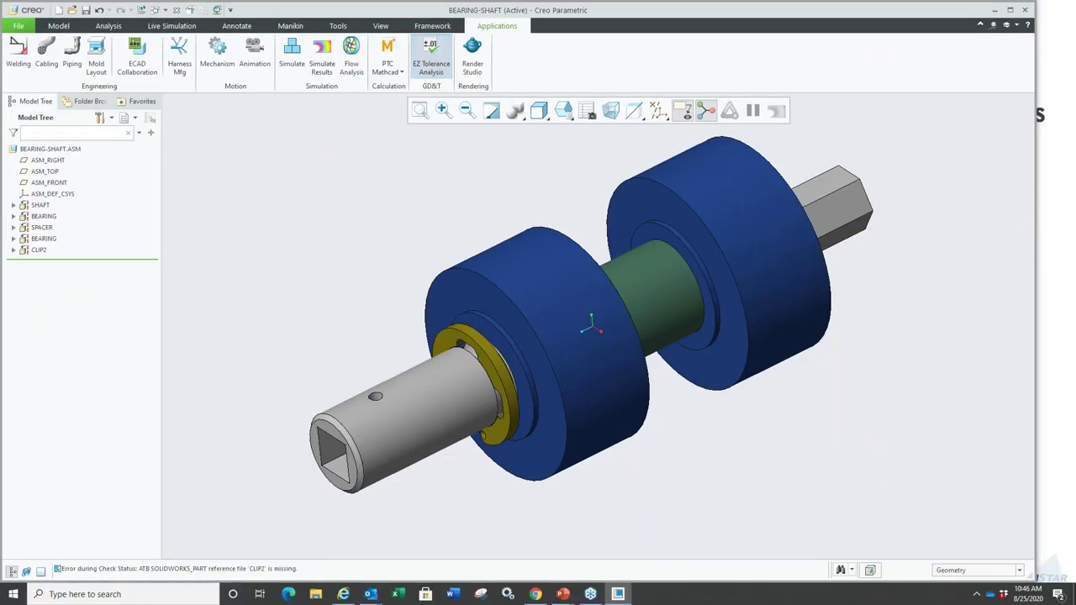
pyautogui.click(979, 145)
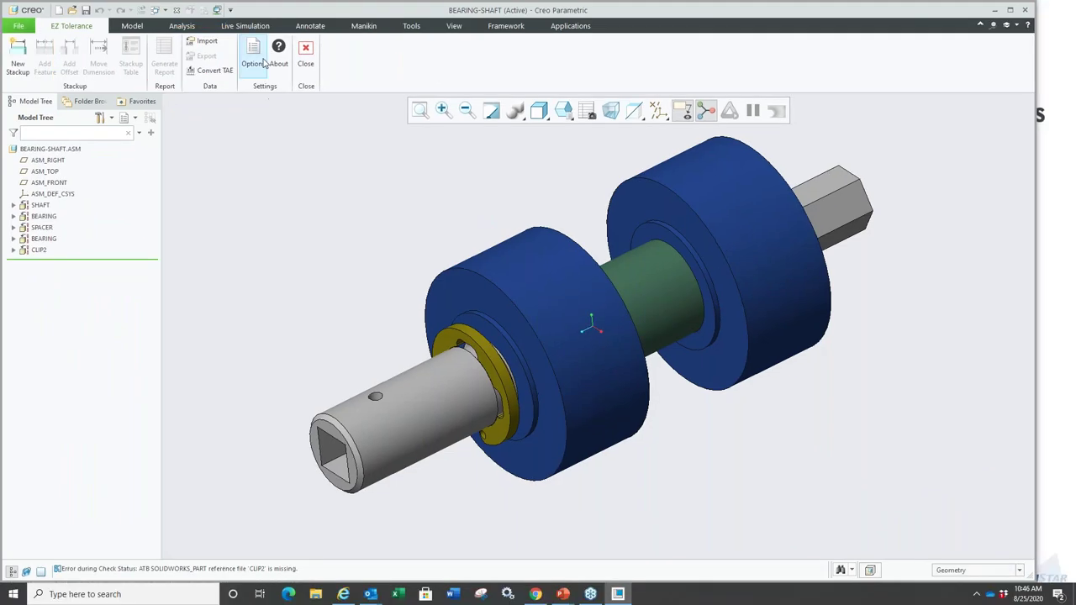
pyautogui.click(253, 59)
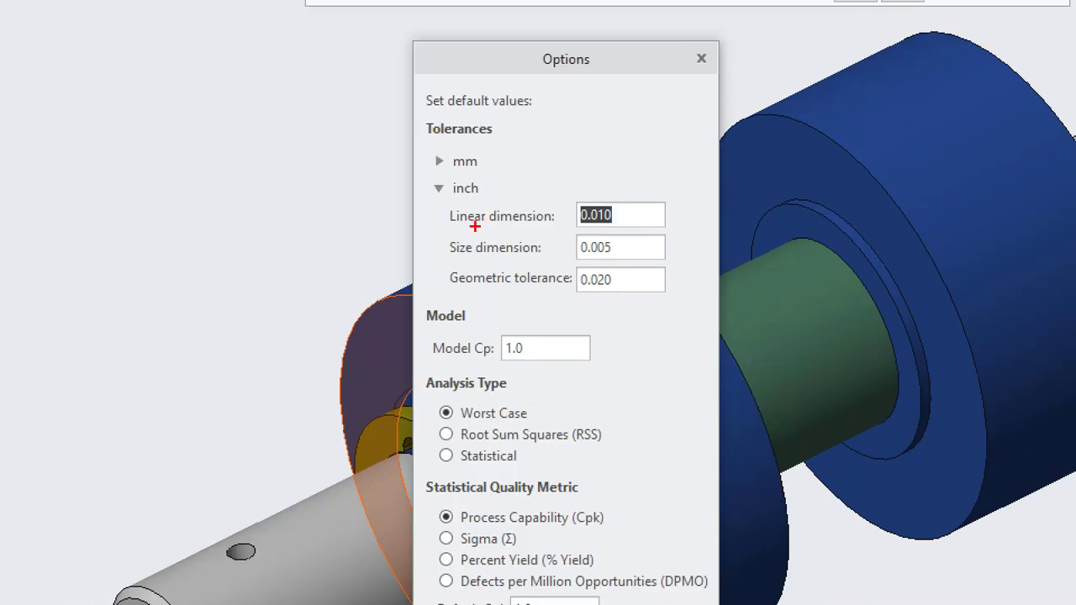
pyautogui.moveTo(432, 179); pyautogui.dragTo(484, 197)
pyautogui.moveTo(439, 155)
pyautogui.mouseDown()
pyautogui.moveTo(432, 146)
pyautogui.moveTo(481, 175)
pyautogui.mouseUp()
pyautogui.moveTo(545, 250); pyautogui.dragTo(640, 254)
pyautogui.moveTo(509, 286); pyautogui.dragTo(631, 288)
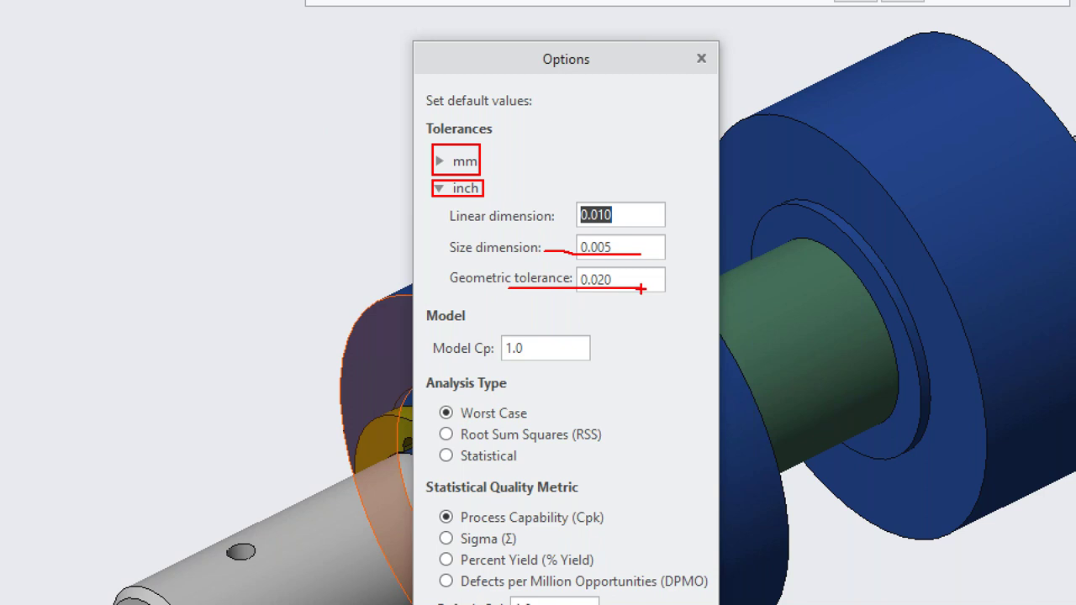
pyautogui.press('Escape')
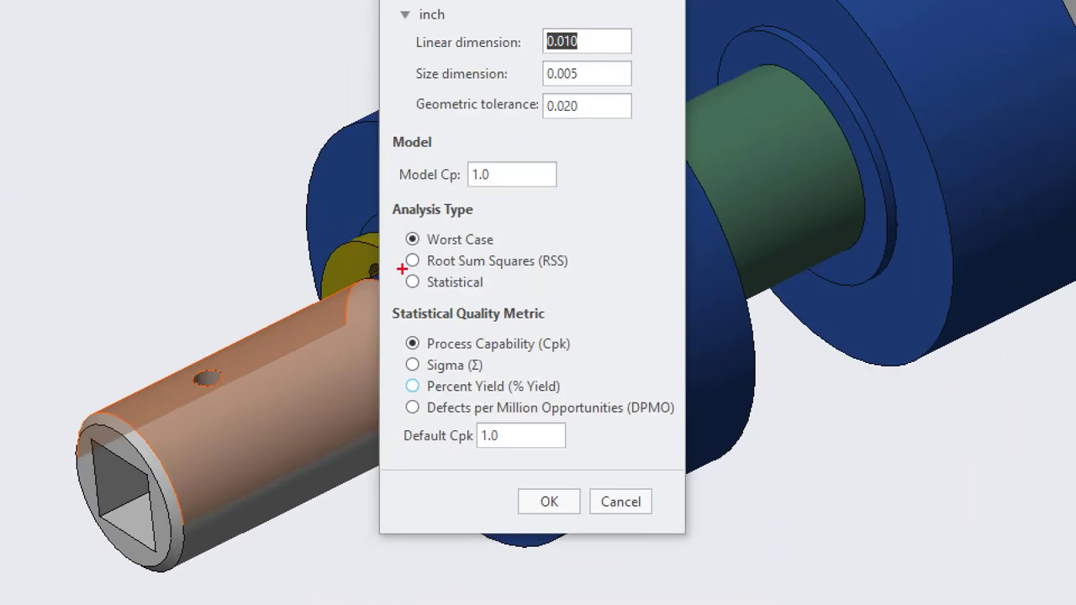
pyautogui.moveTo(472, 341); pyautogui.dragTo(552, 340)
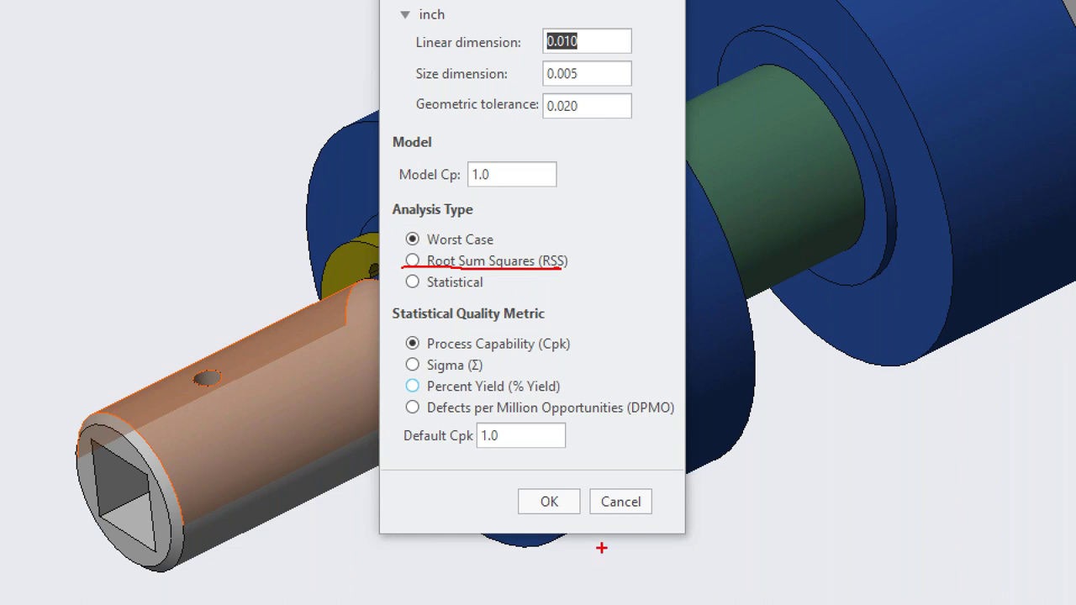
pyautogui.press('Escape')
pyautogui.click(581, 461)
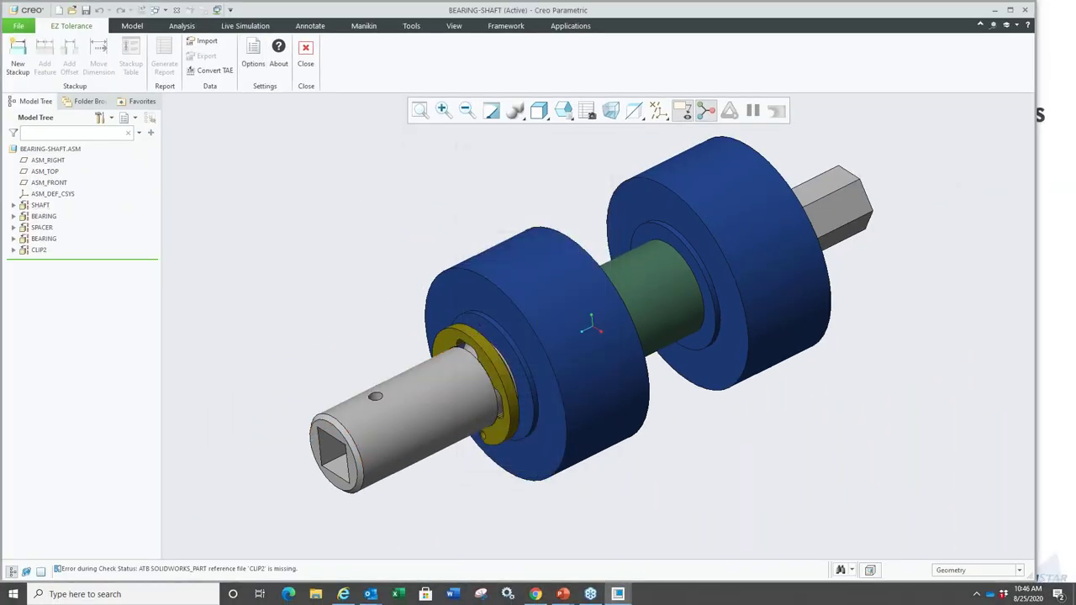
# Start a new stackup from the bearing face to the clip, annotated on ASM_RIGHT.
pyautogui.click(17, 65)
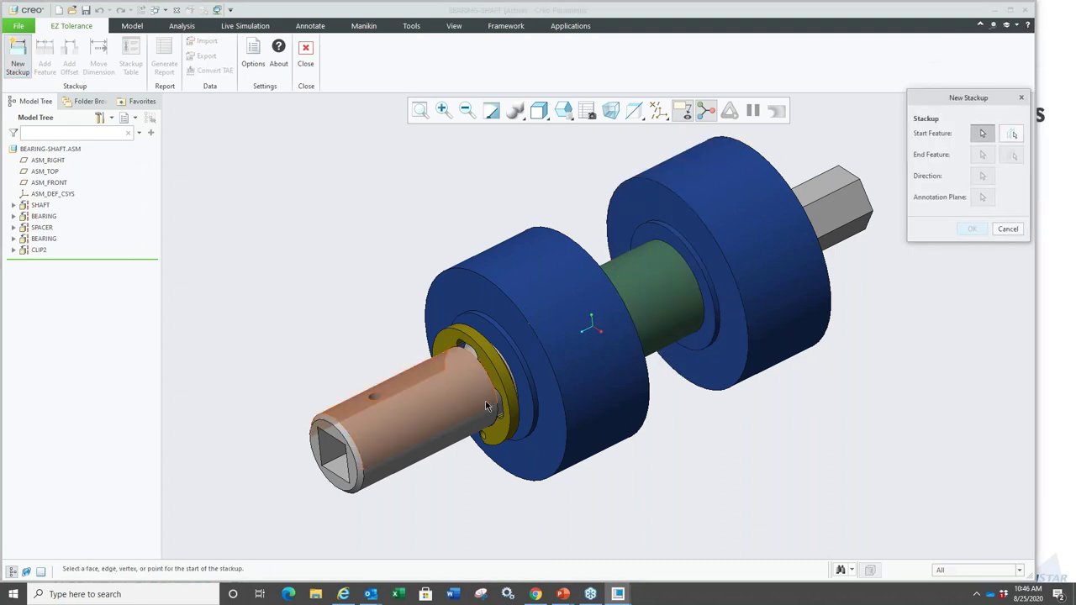
pyautogui.scroll(3, 528, 353)
pyautogui.click(527, 353)
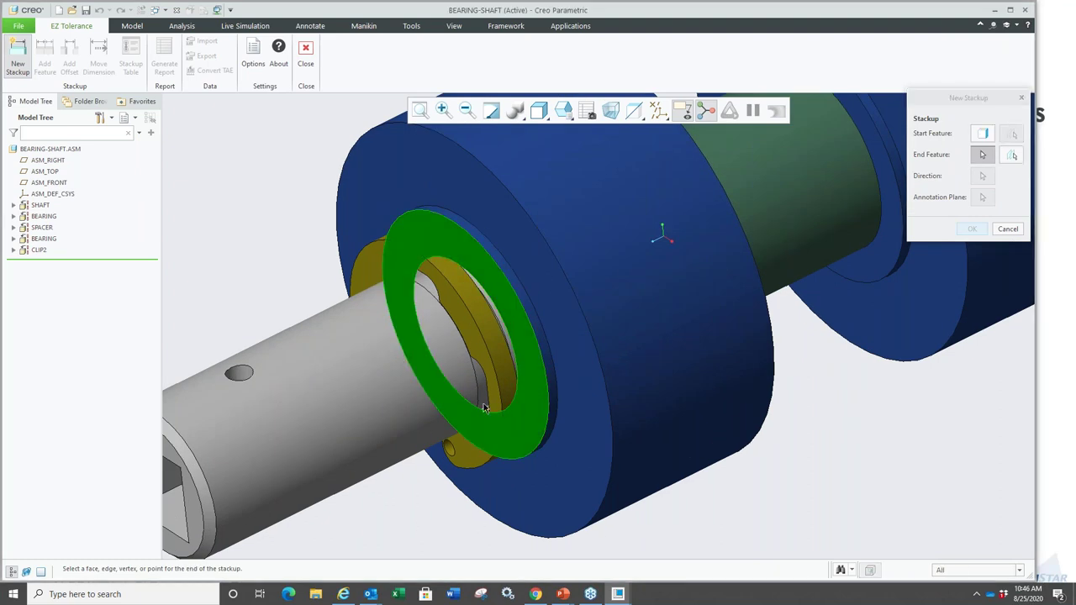
pyautogui.click(485, 312)
pyautogui.scroll(-3, 607, 311)
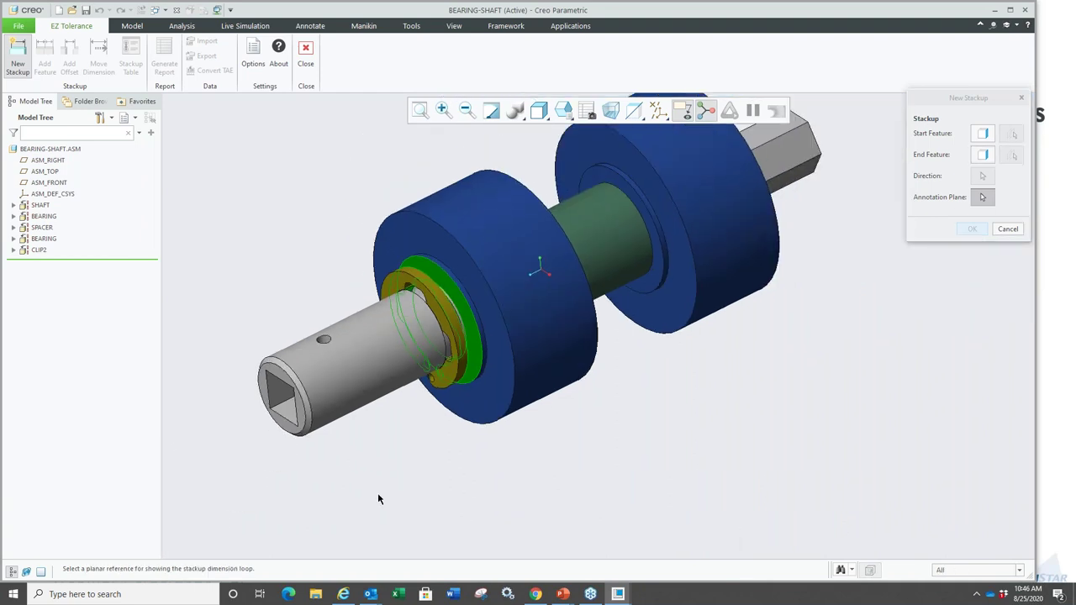
pyautogui.scroll(-2, 378, 492)
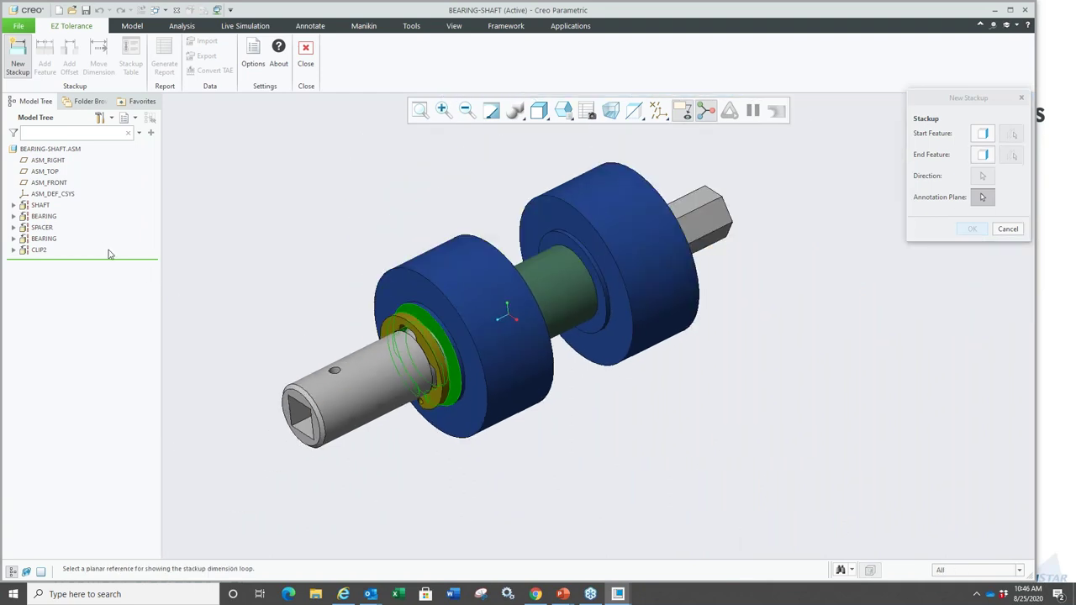
pyautogui.click(50, 161)
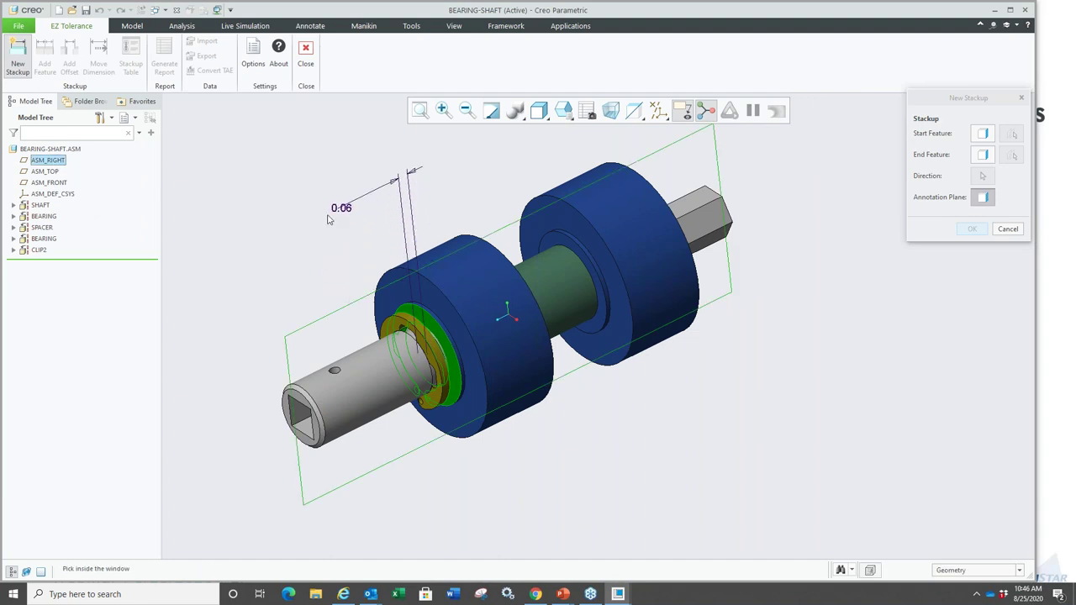
# Place the stackup dimension and choose the Mate:3 -> Mate:2 -> Mate:1 -> Mate:4 path.
pyautogui.click(343, 235)
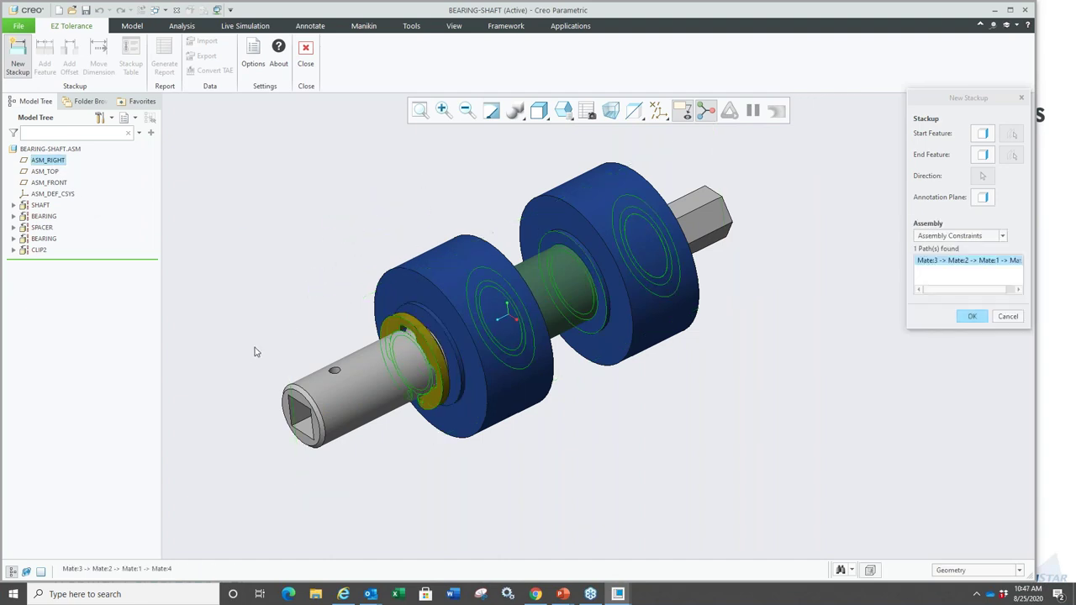
pyautogui.scroll(-3, 577, 474)
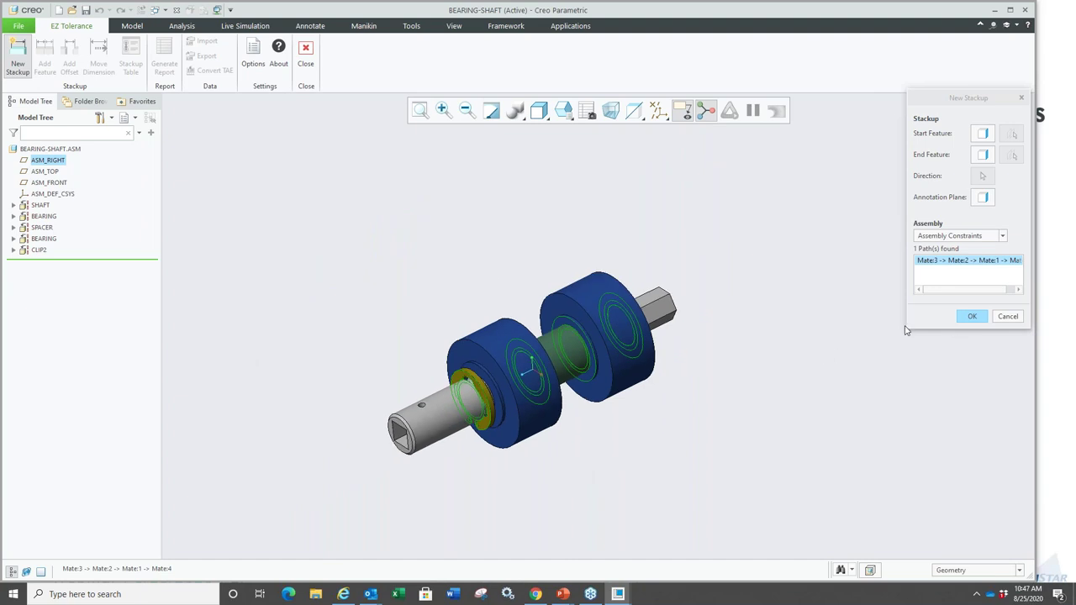
pyautogui.moveTo(953, 290); pyautogui.dragTo(938, 289)
pyautogui.click(947, 264)
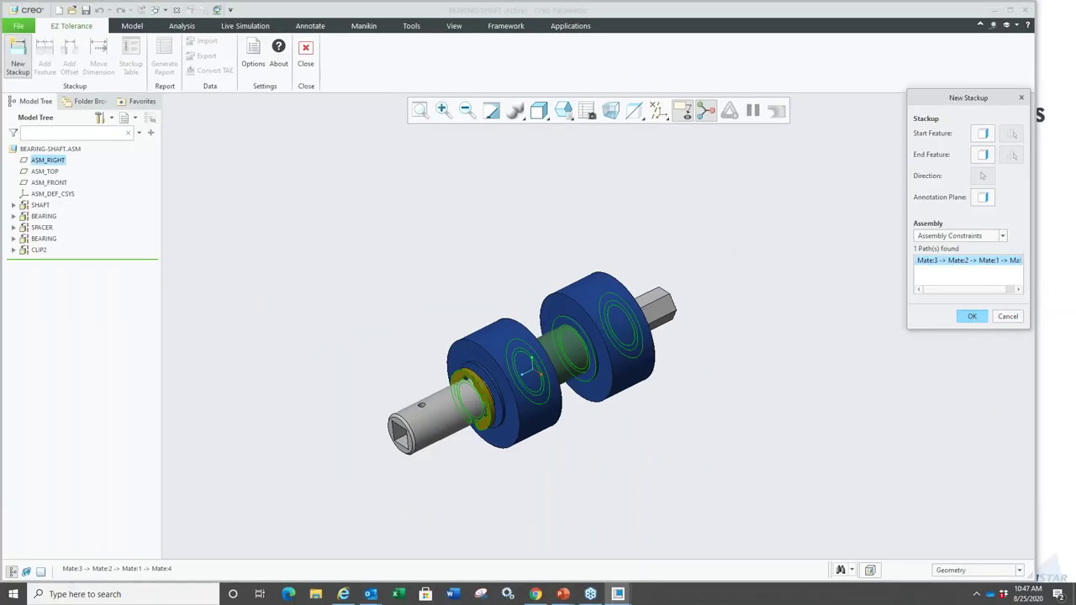
pyautogui.click(972, 316)
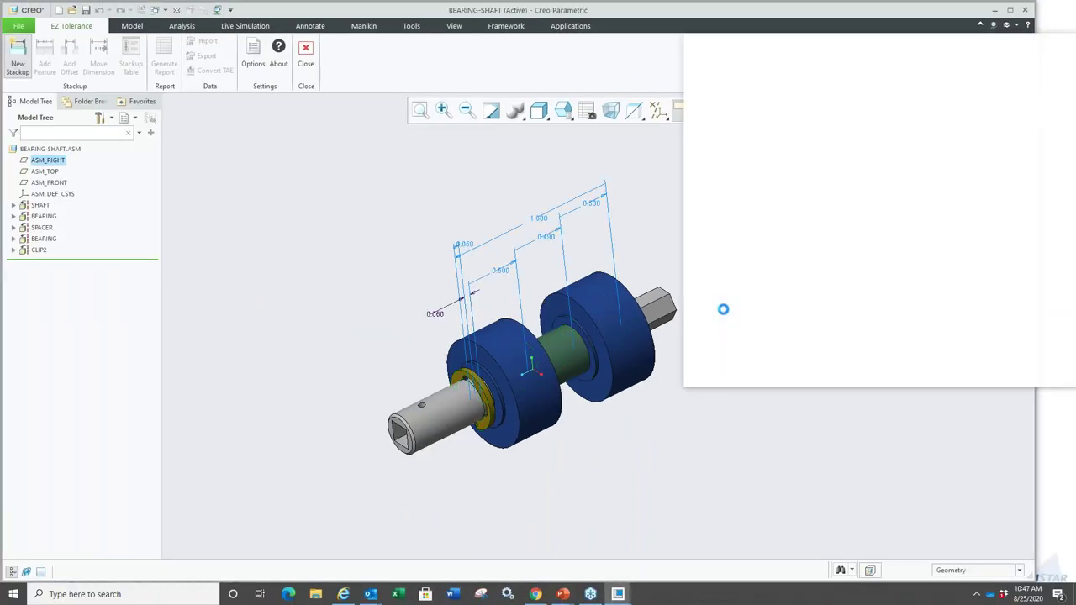
# Enlarge the analysis panel to show every row and switch Stackup1 to Statistical: Cpk.
pyautogui.scroll(2, 564, 282)
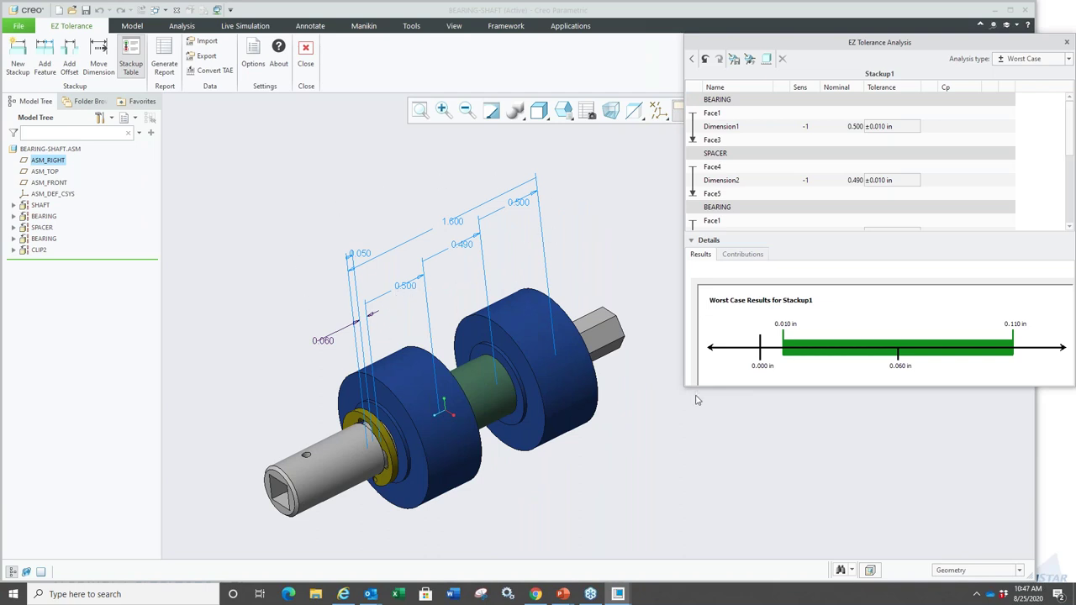
pyautogui.moveTo(685, 388); pyautogui.dragTo(614, 548)
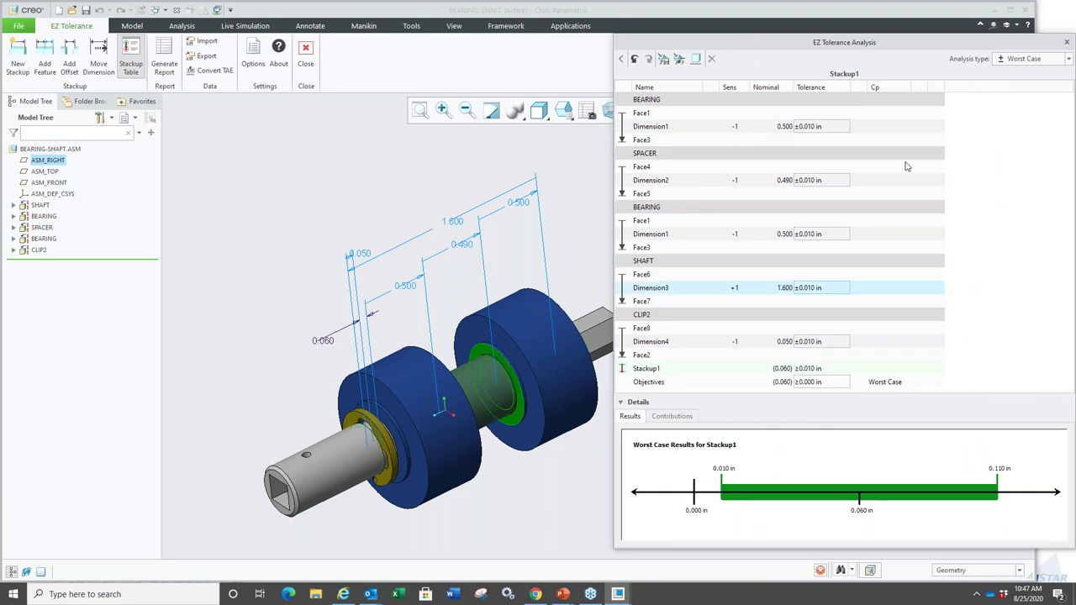
pyautogui.click(1067, 59)
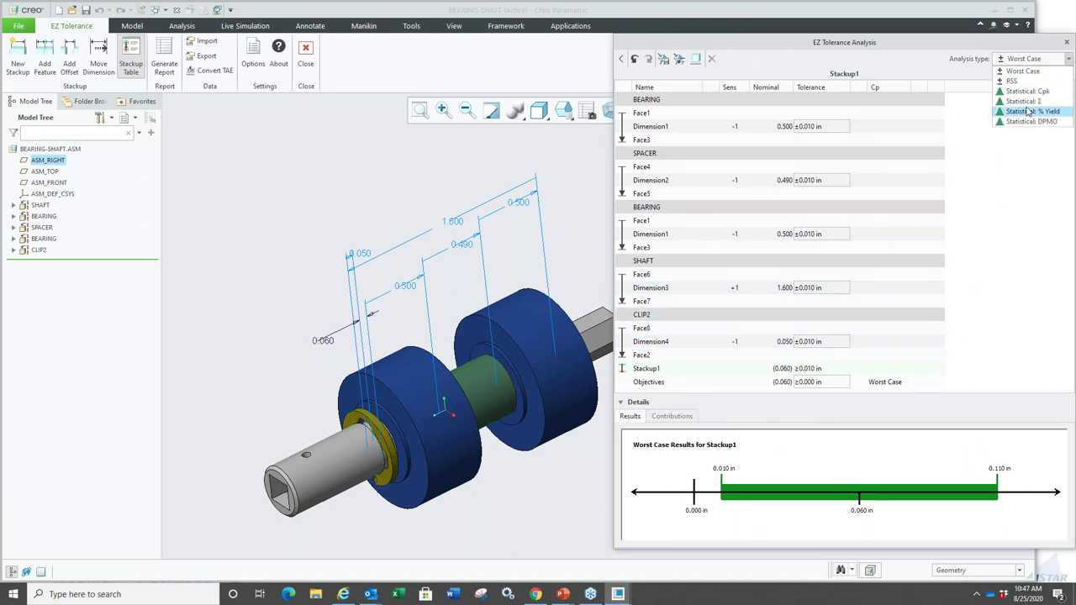
pyautogui.click(1026, 91)
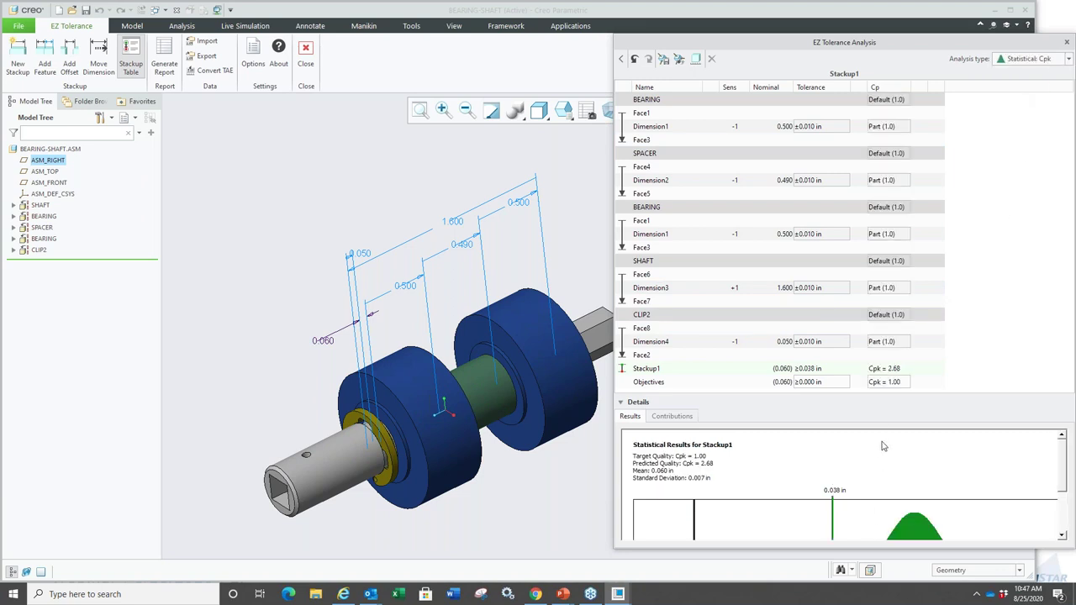
# View the Contributions and Results charts and highlight Stackup1's dimensions on the model.
pyautogui.scroll(-3, 891, 454)
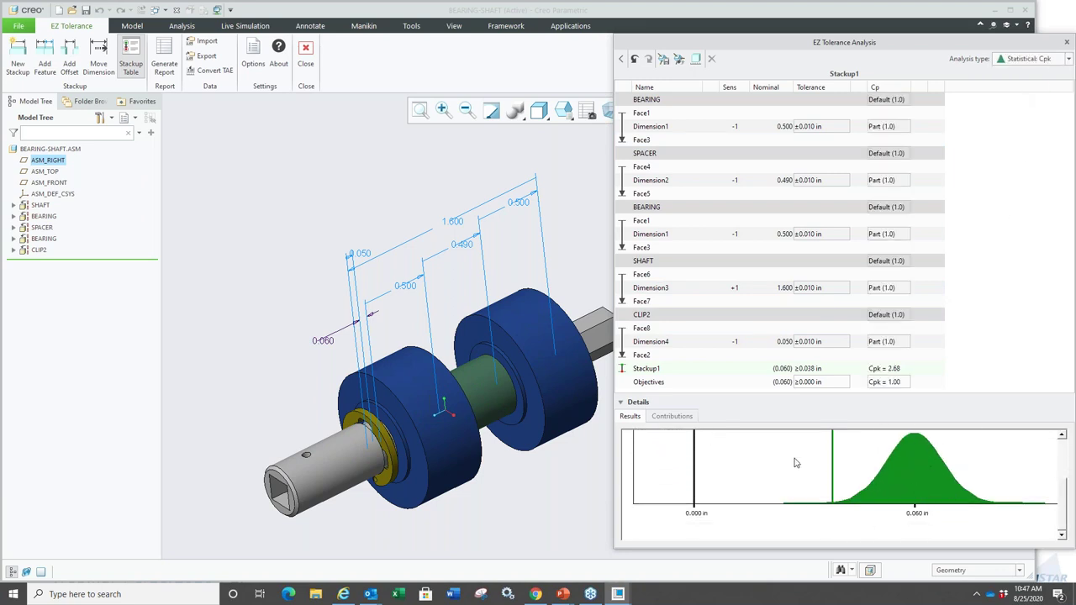
pyautogui.scroll(1, 831, 459)
pyautogui.click(672, 416)
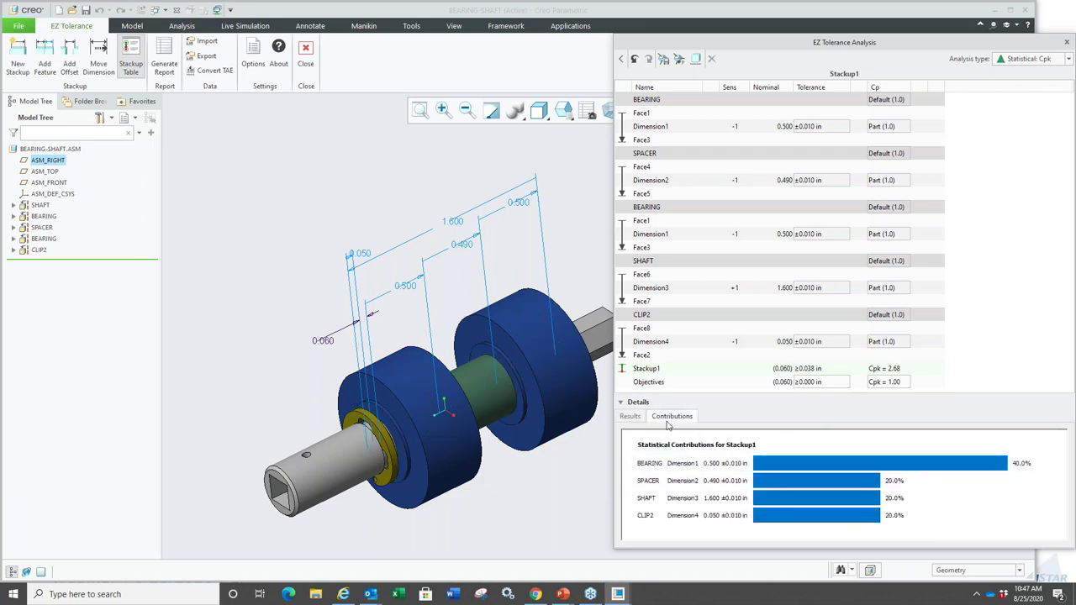
pyautogui.click(630, 416)
pyautogui.click(832, 367)
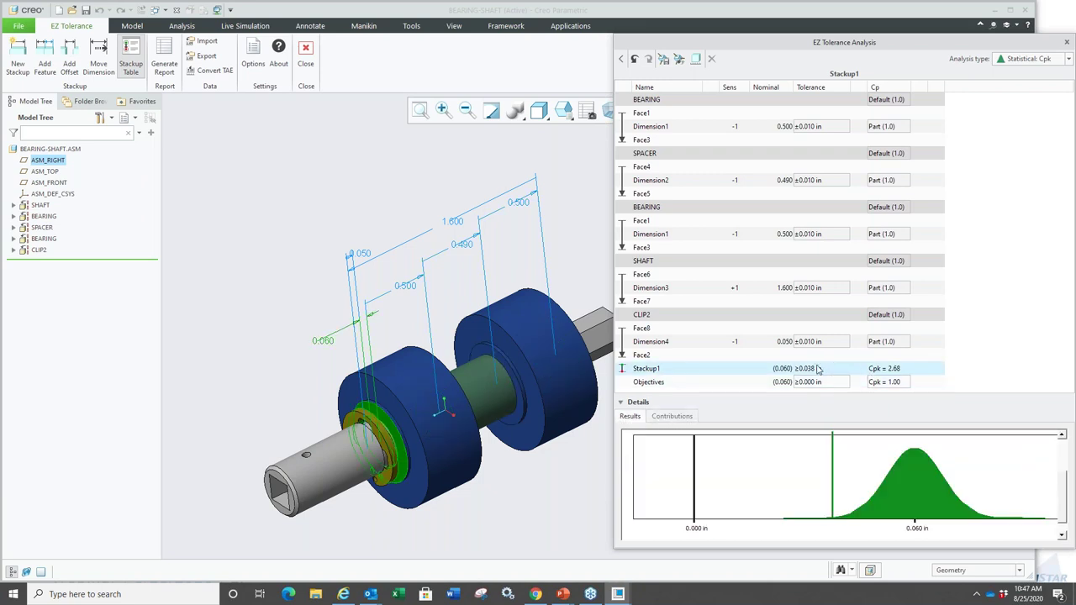
# Change the Objectives tolerance to symmetric ±0.060 in.
pyautogui.click(815, 383)
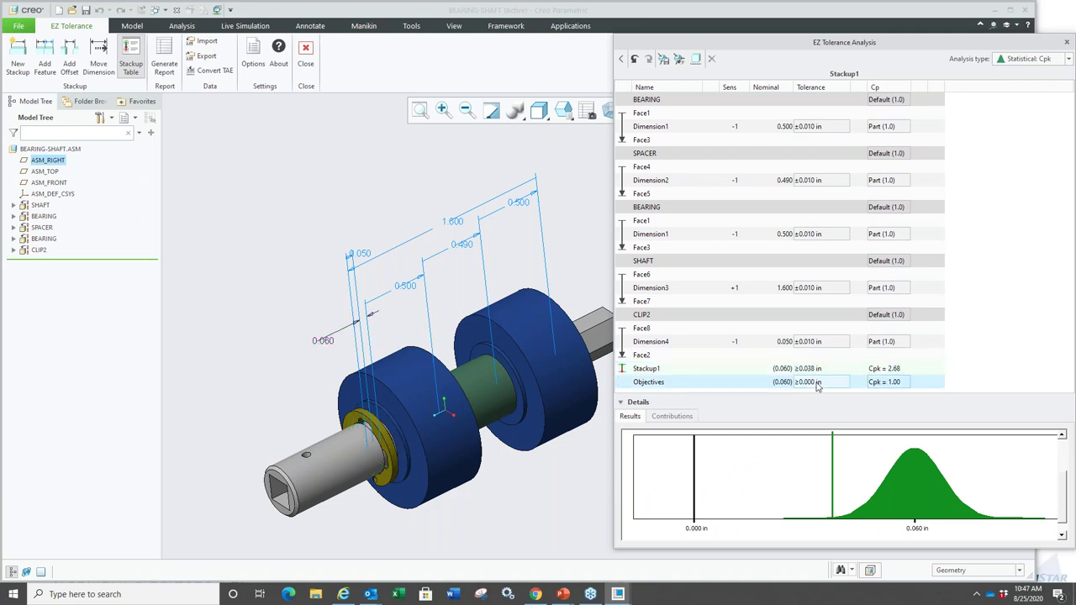
pyautogui.doubleClick(815, 383)
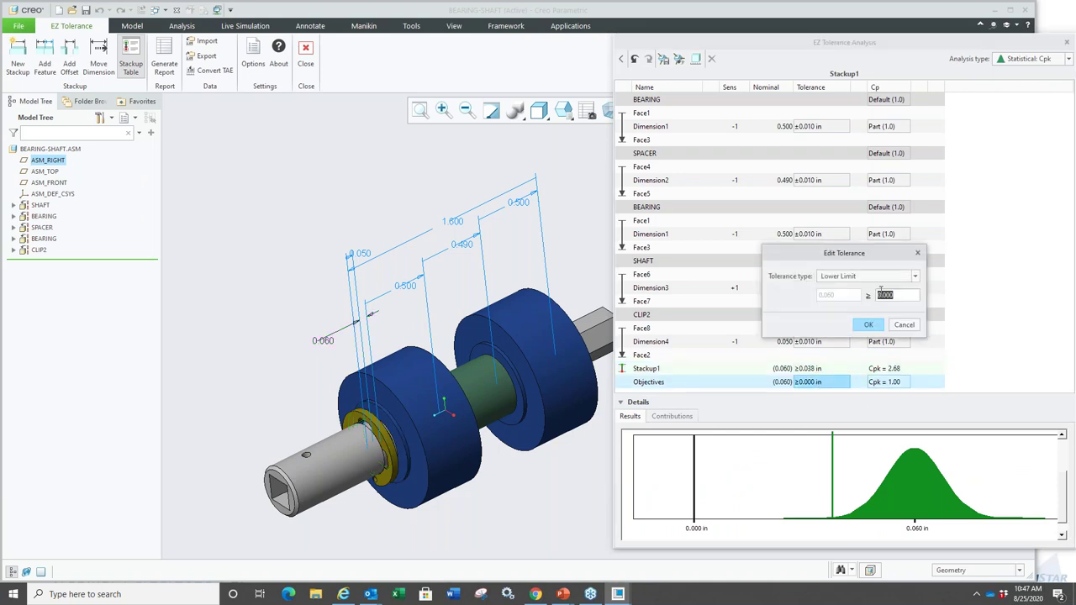
pyautogui.click(916, 277)
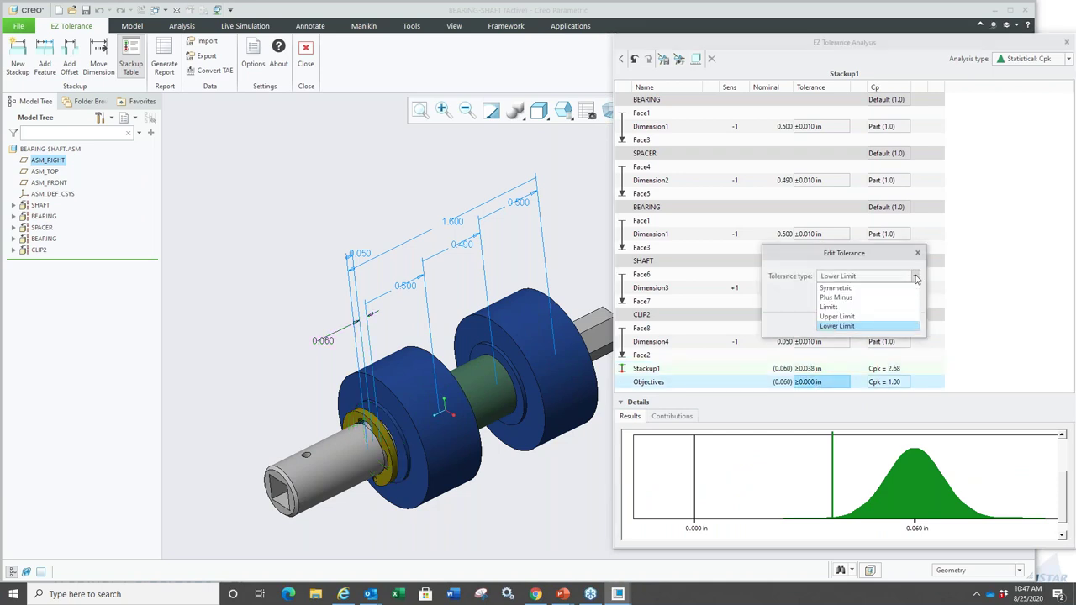
pyautogui.click(848, 292)
pyautogui.click(870, 326)
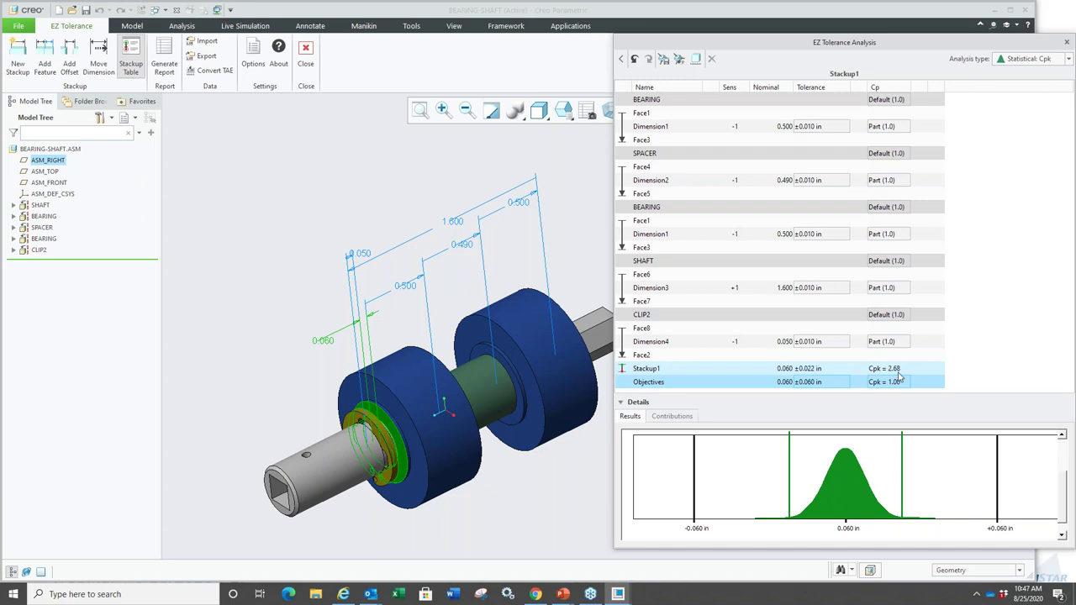
# Clear the highlight and recheck contributions and the distribution chart, now 0.060 ±0.022 in.
pyautogui.click(908, 381)
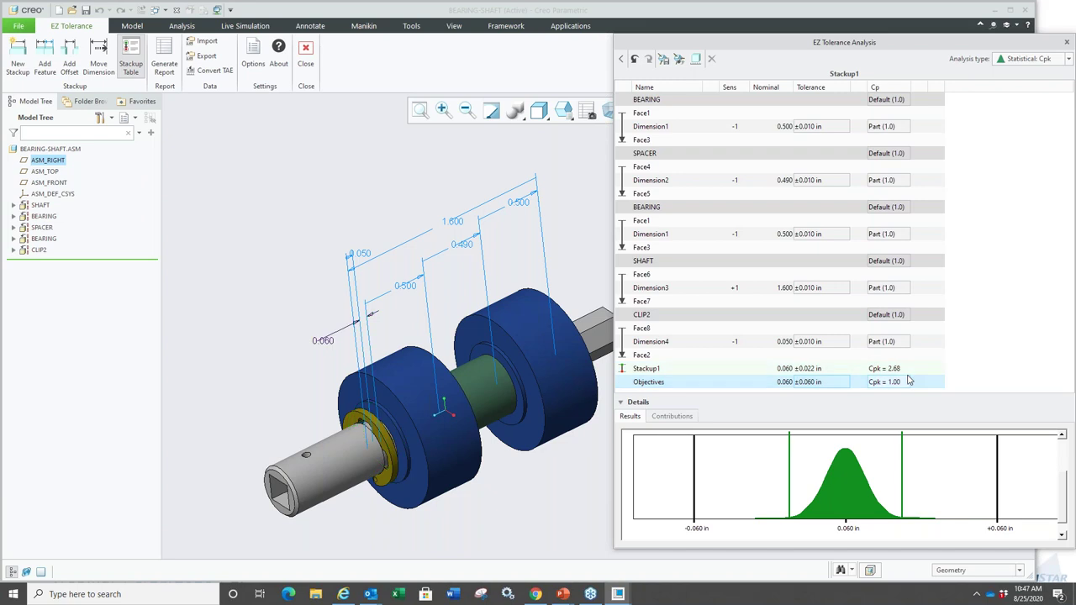
pyautogui.click(670, 417)
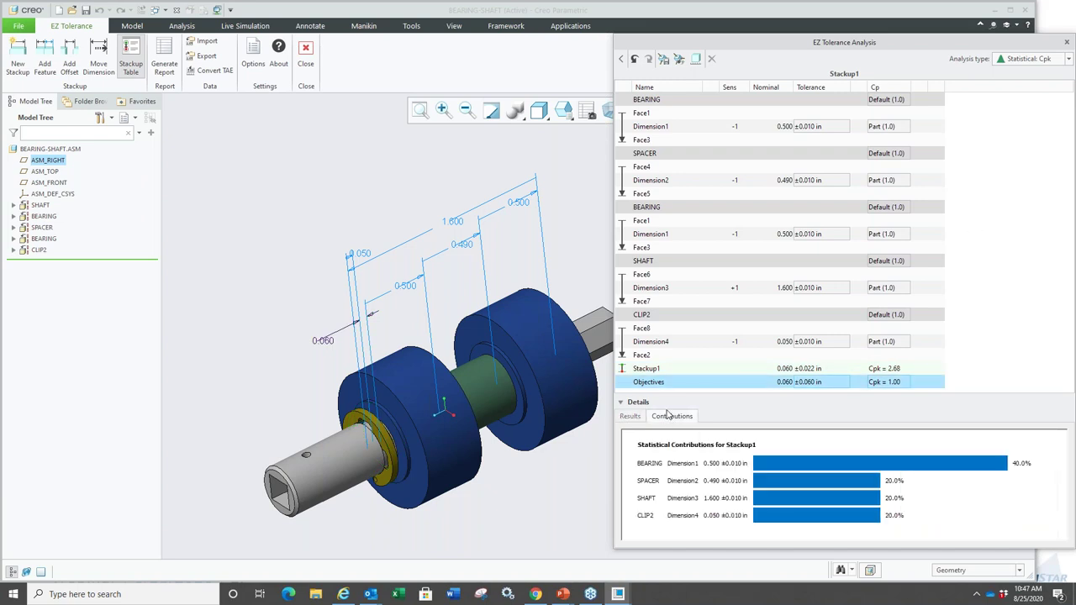
pyautogui.click(632, 403)
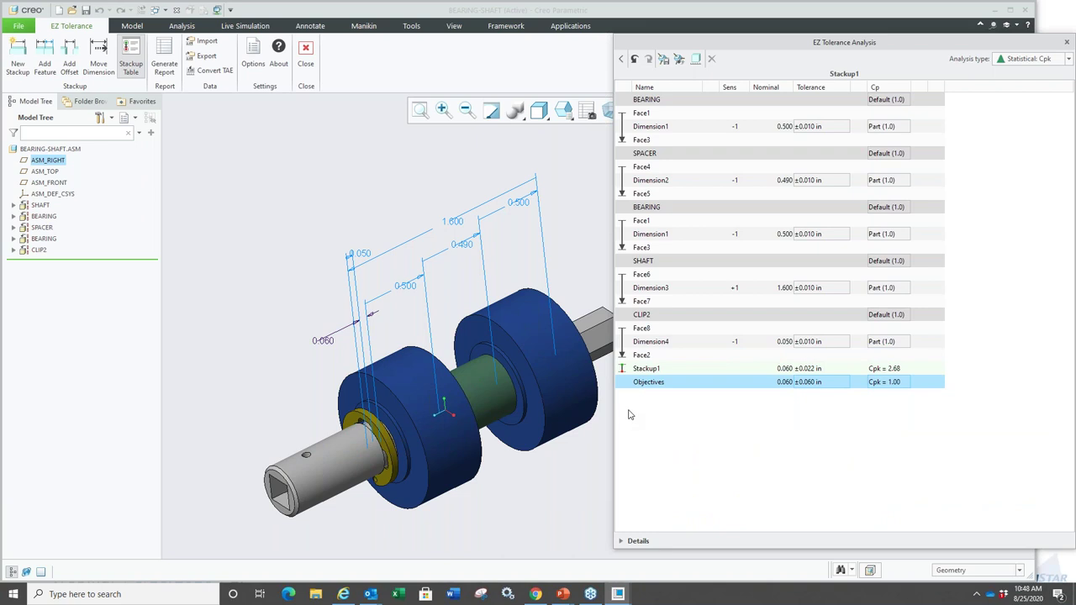
pyautogui.click(627, 544)
pyautogui.click(629, 416)
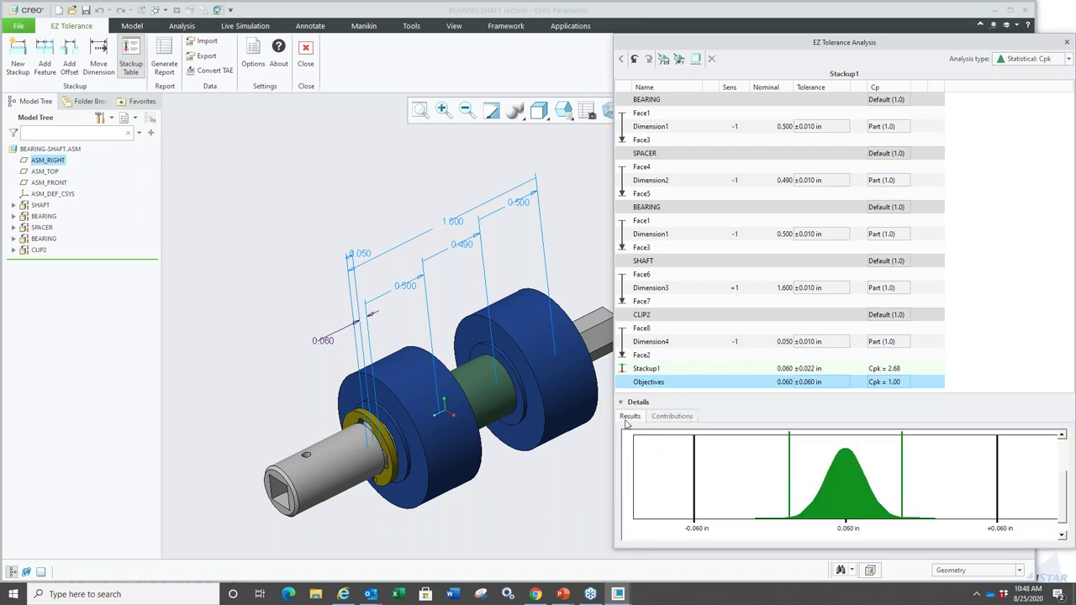
pyautogui.click(1033, 58)
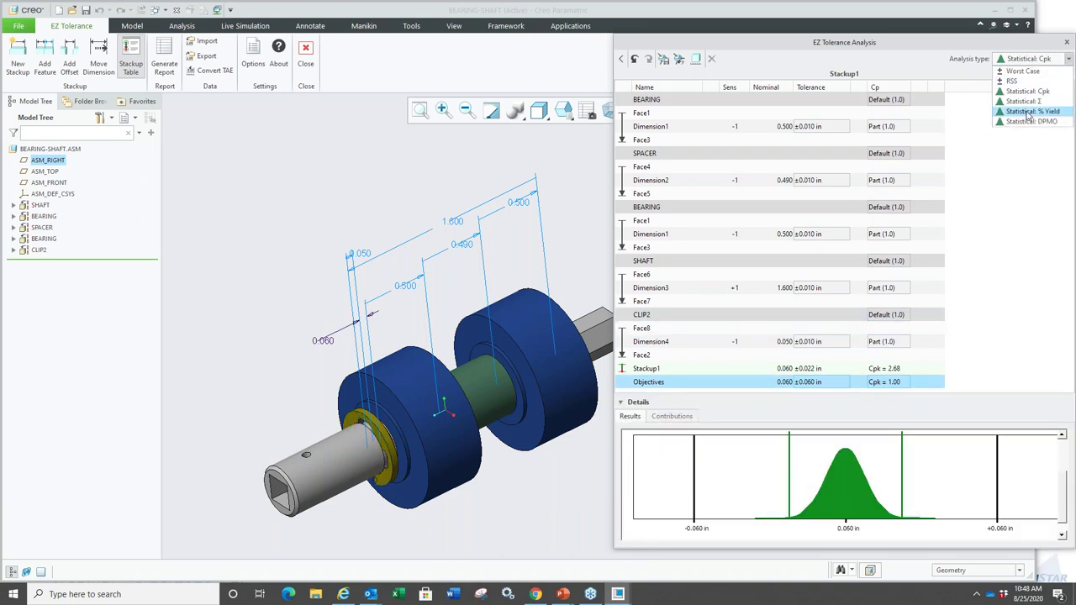
pyautogui.click(1028, 113)
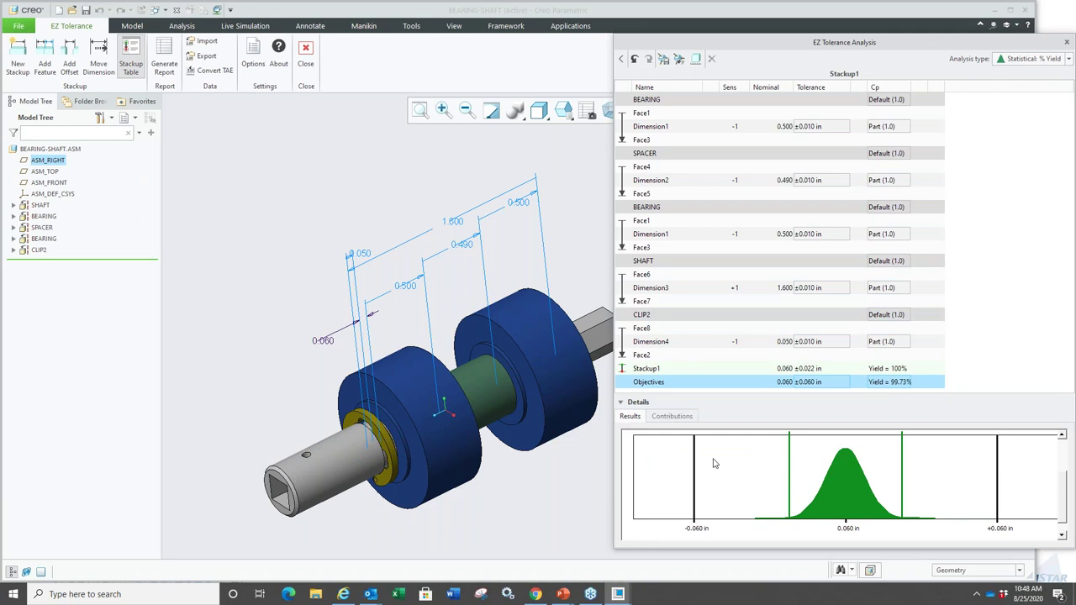
pyautogui.scroll(2, 768, 478)
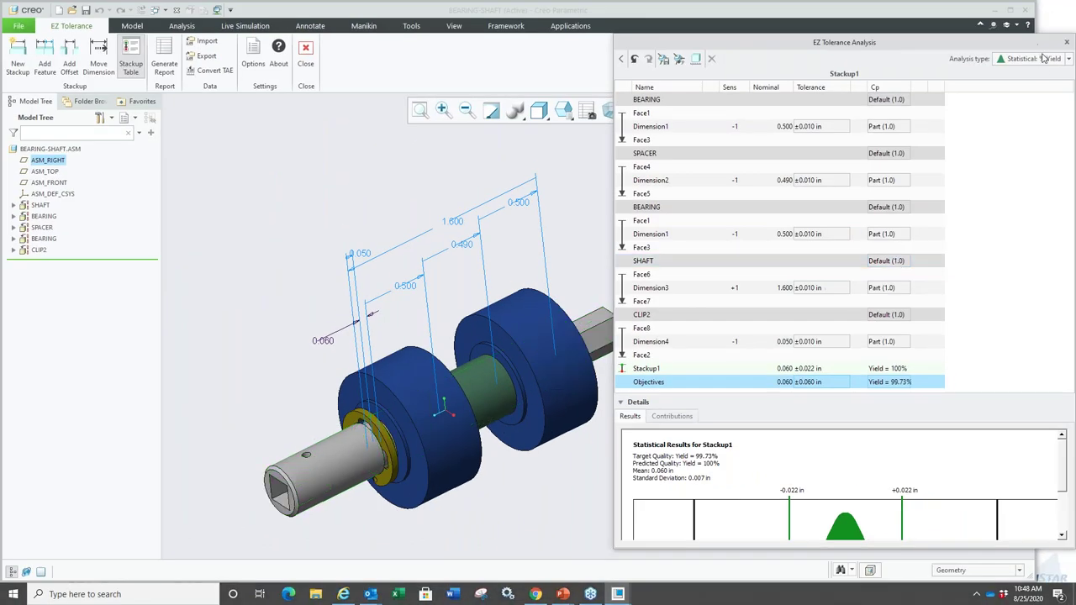
pyautogui.click(1043, 58)
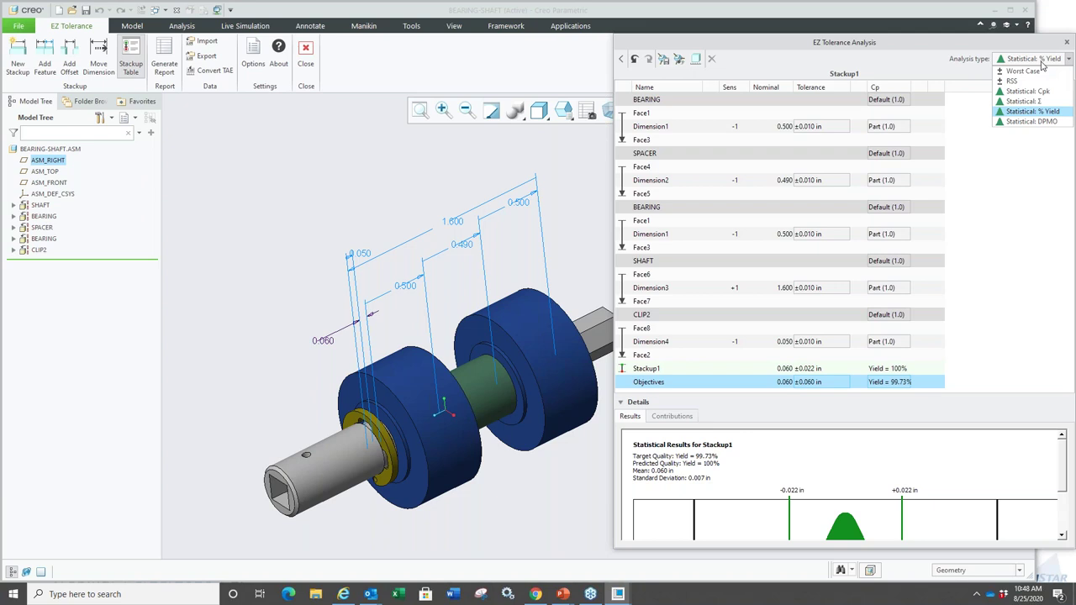
pyautogui.click(1031, 123)
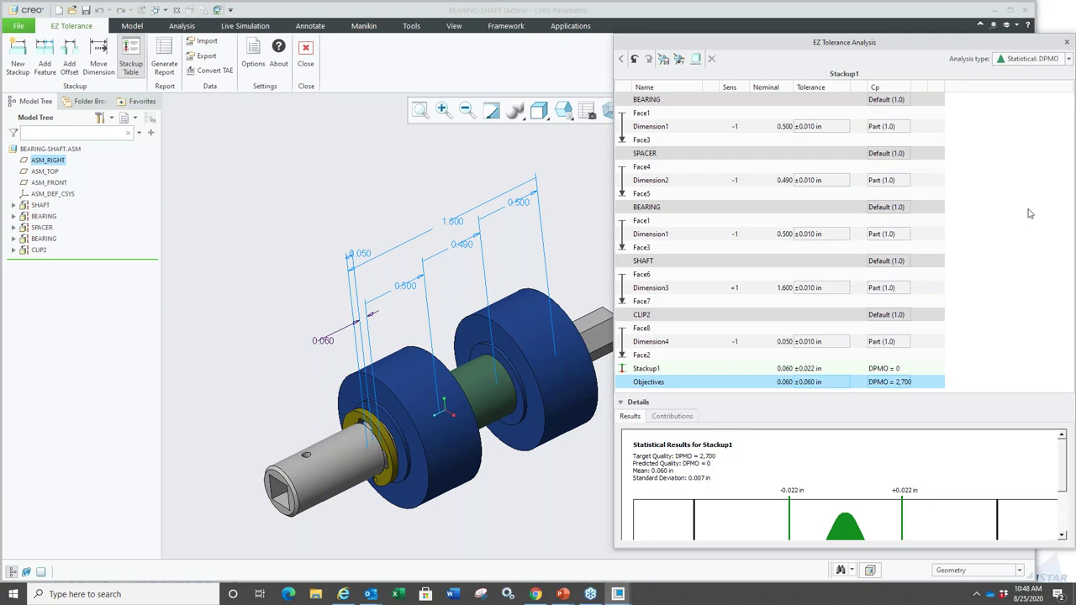
pyautogui.scroll(-1, 871, 472)
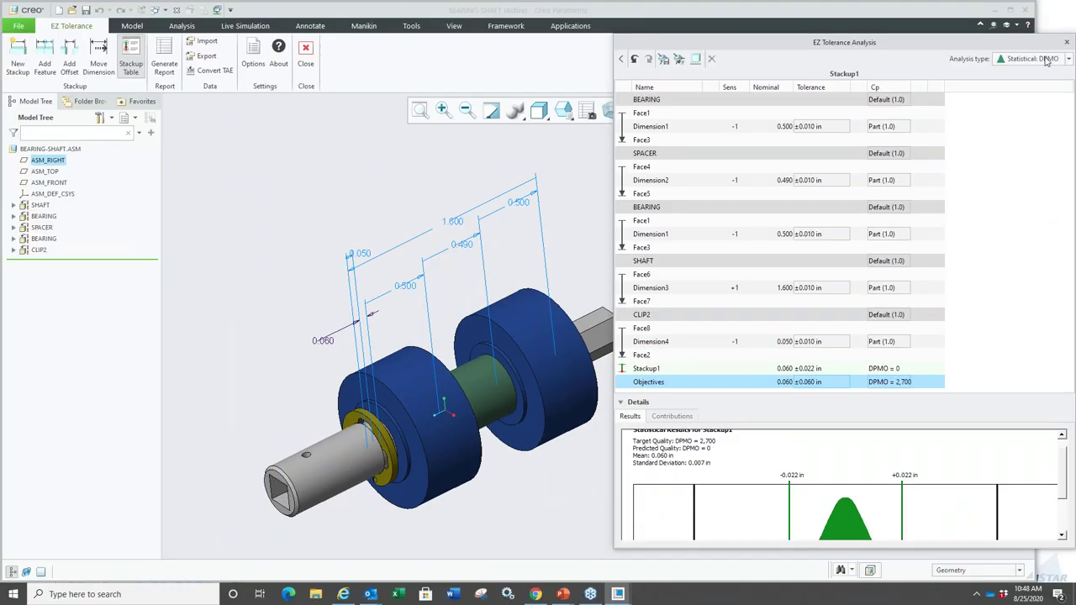
pyautogui.click(1047, 62)
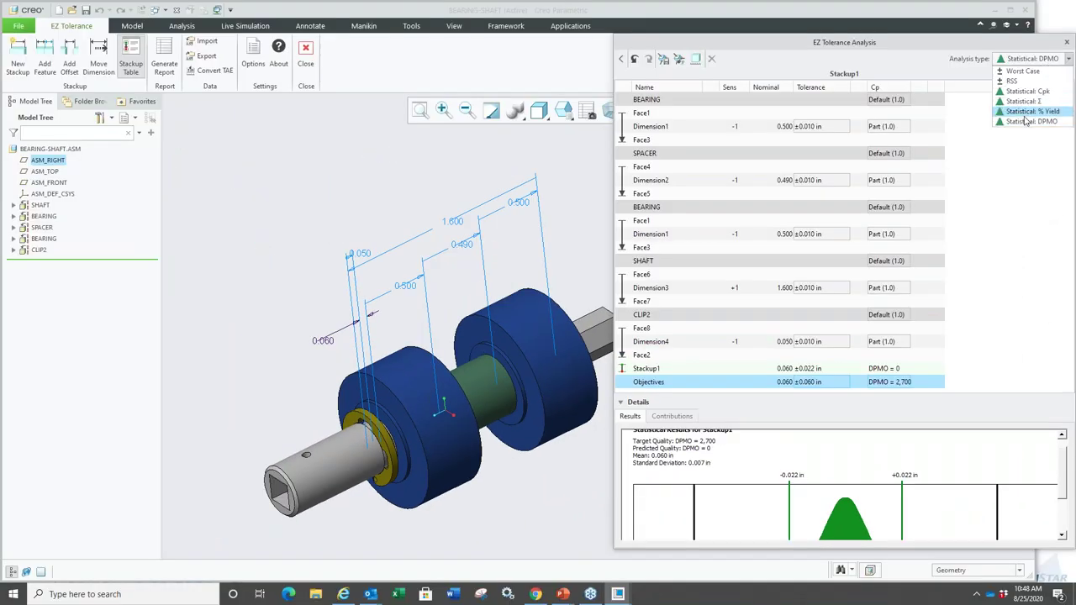
pyautogui.click(1026, 106)
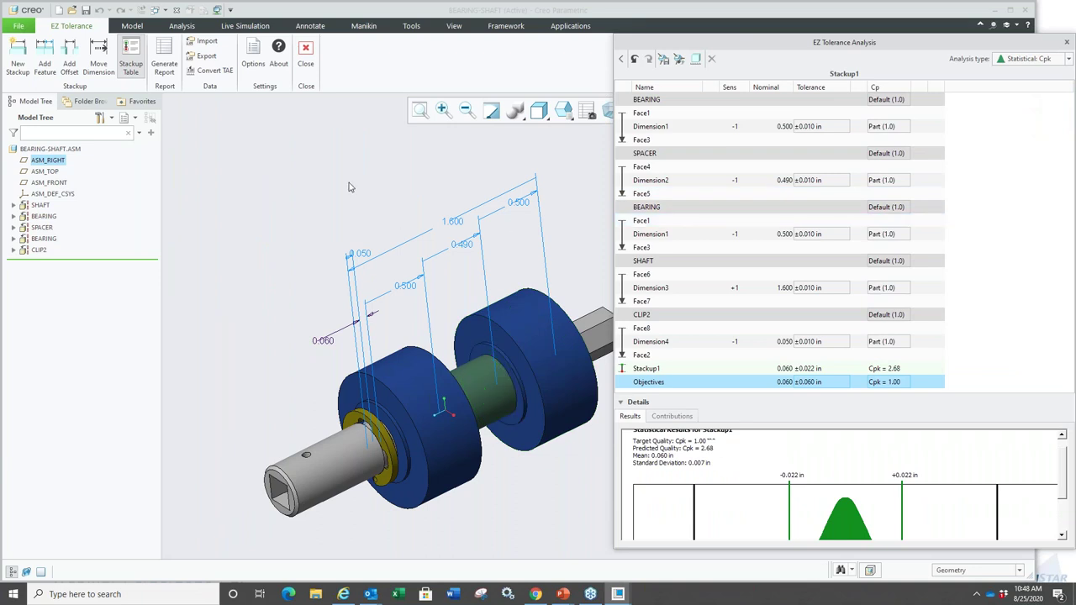
# Generate the HTML tolerance stackup report and save it under a file name.
pyautogui.scroll(-1, 265, 303)
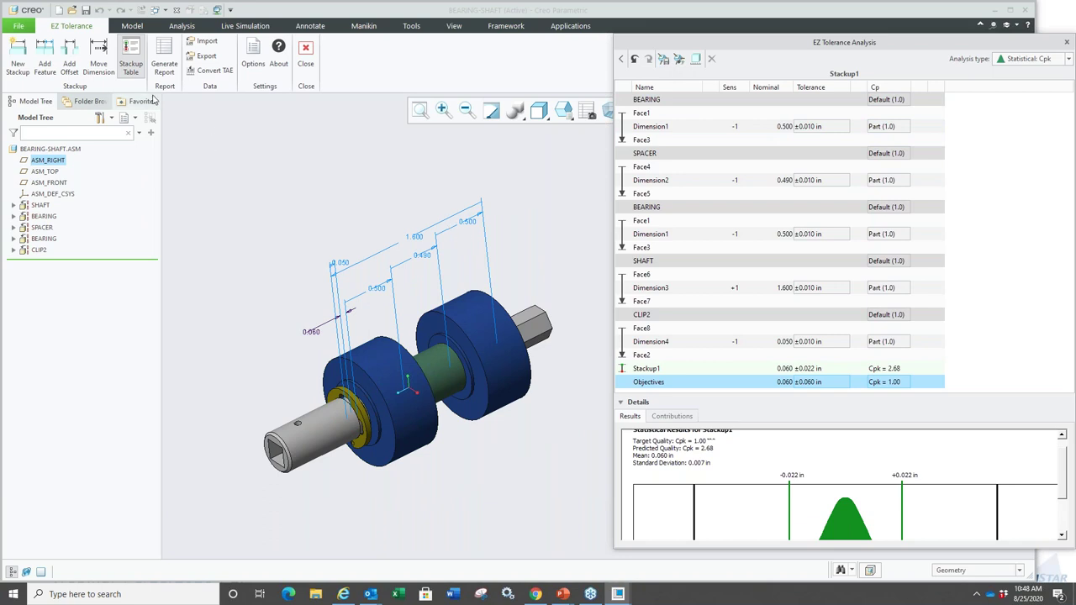
pyautogui.click(166, 67)
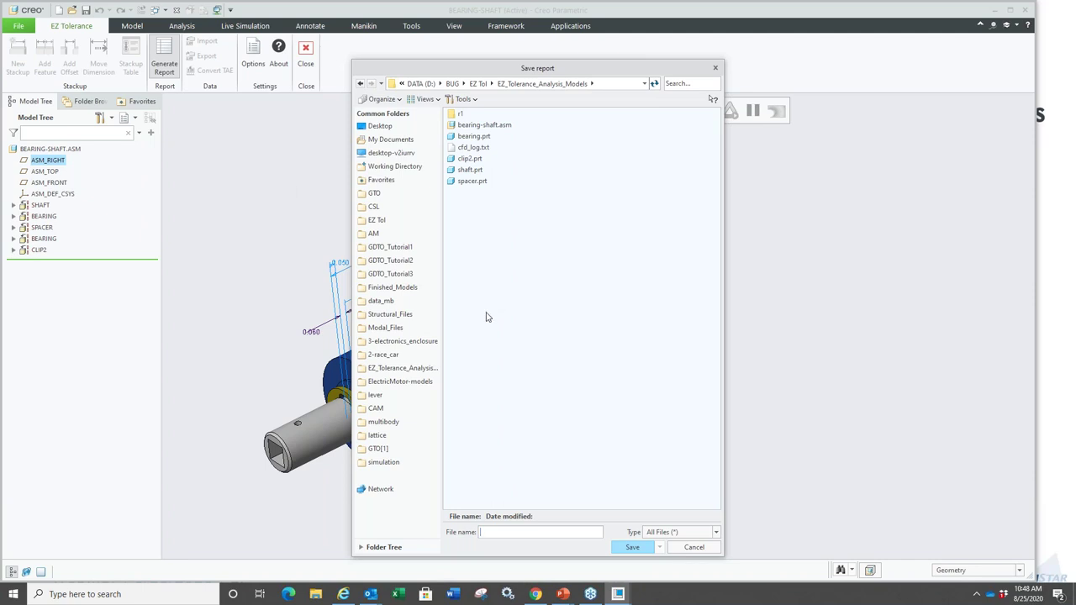
pyautogui.click(631, 548)
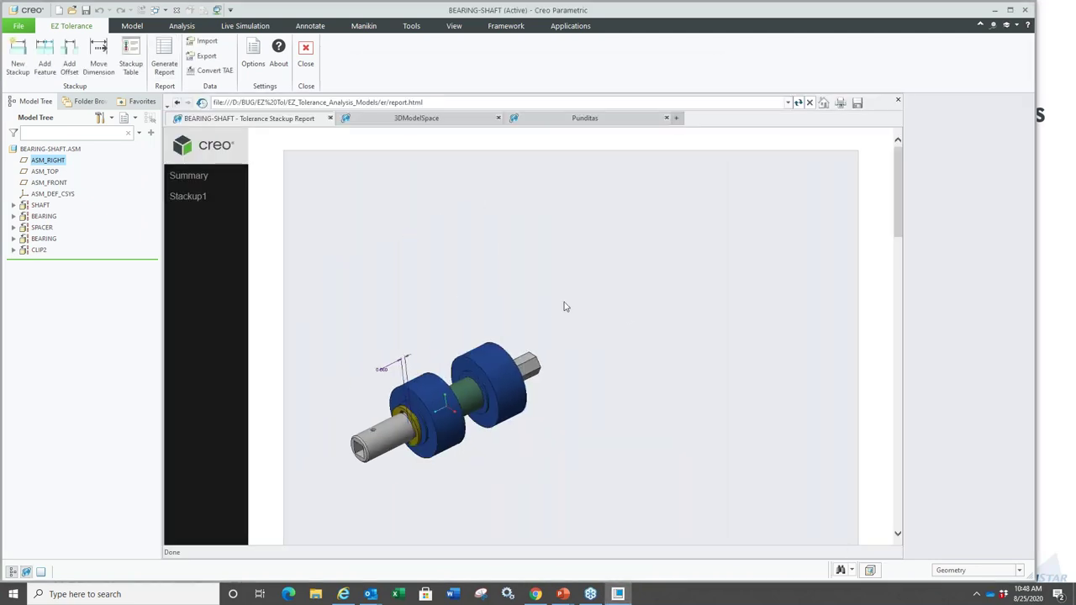
# Scroll through the report's summary, results and contributions, then close the browser panel.
pyautogui.scroll(-10, 695, 328)
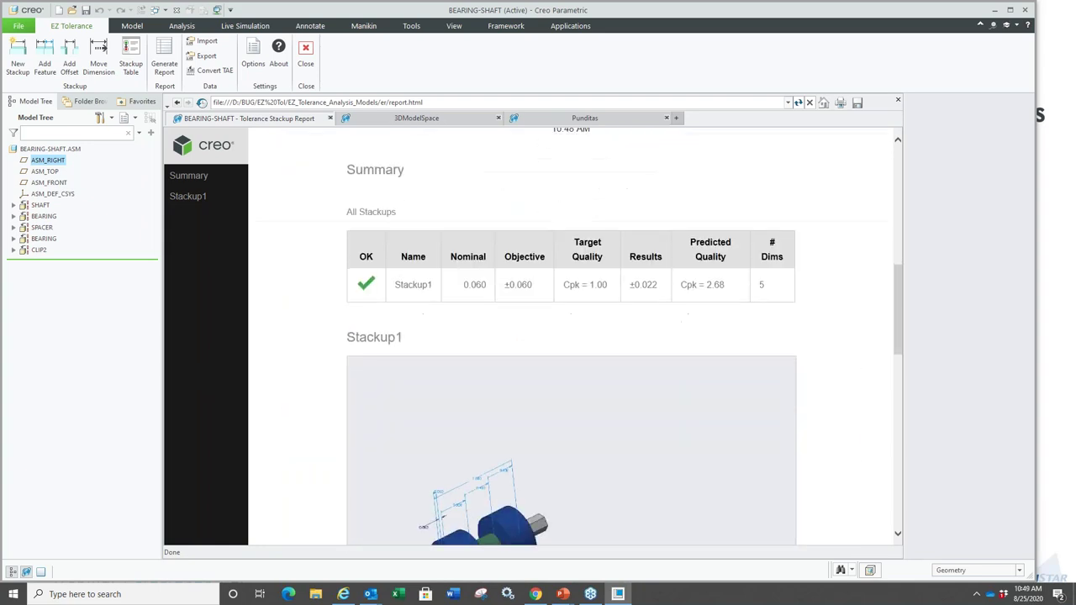
pyautogui.scroll(2, 460, 252)
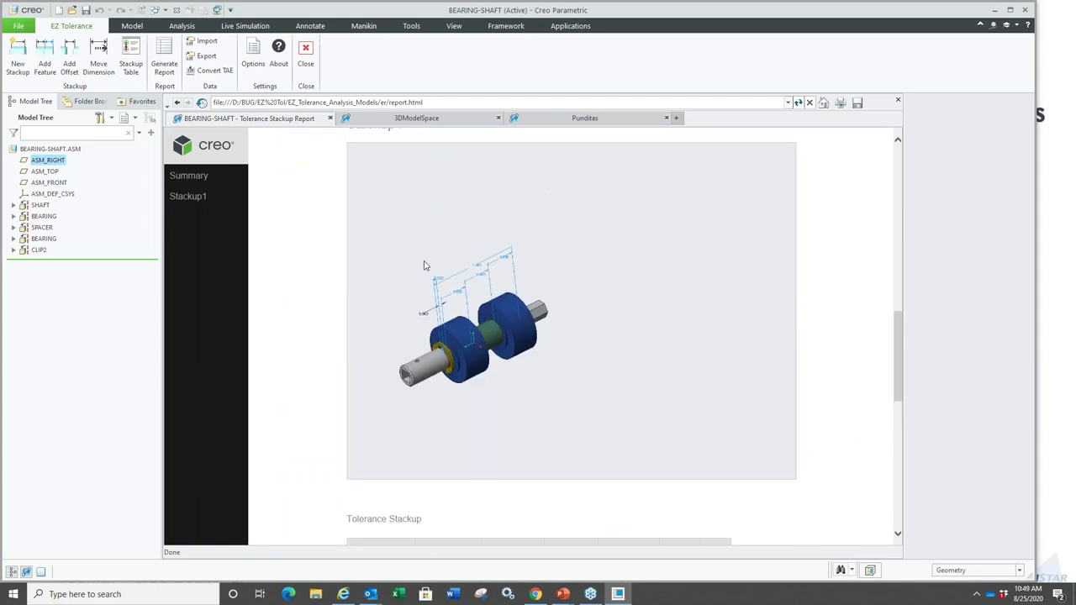
pyautogui.scroll(-5, 527, 311)
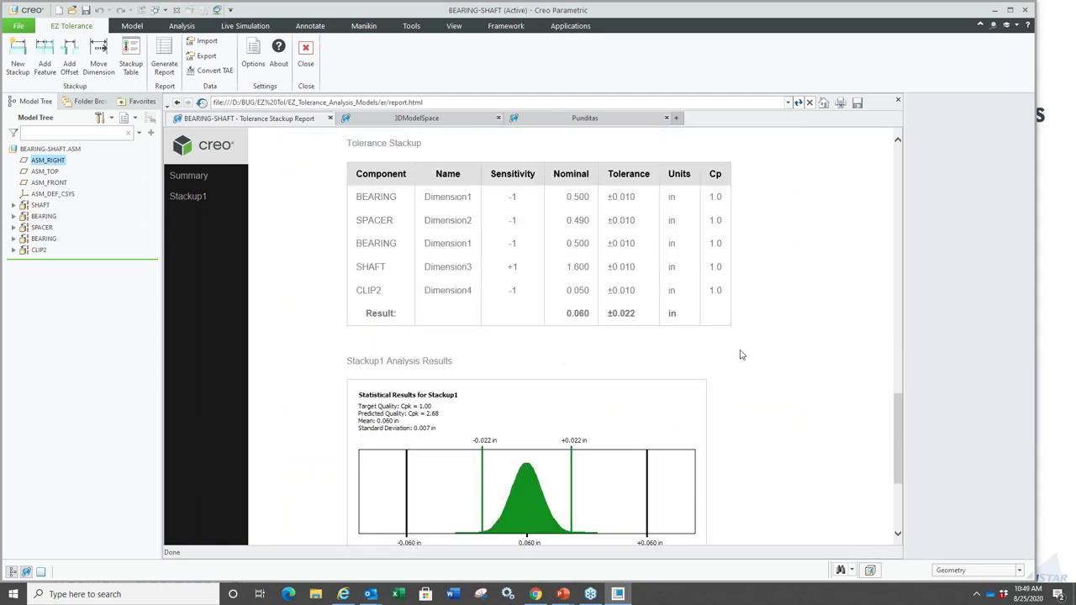
pyautogui.scroll(6, 742, 356)
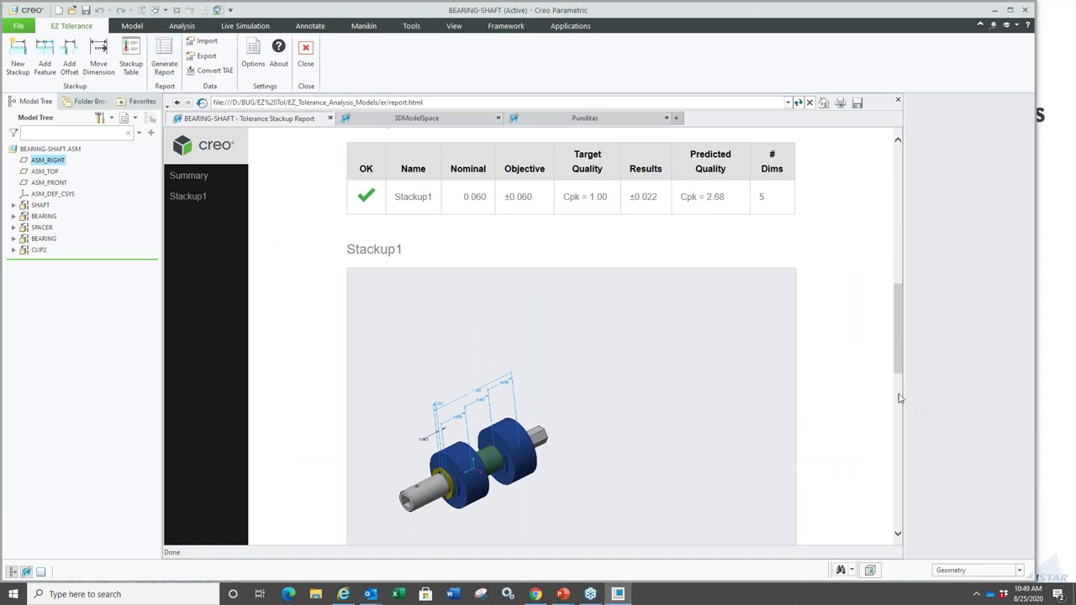
pyautogui.scroll(-3, 850, 410)
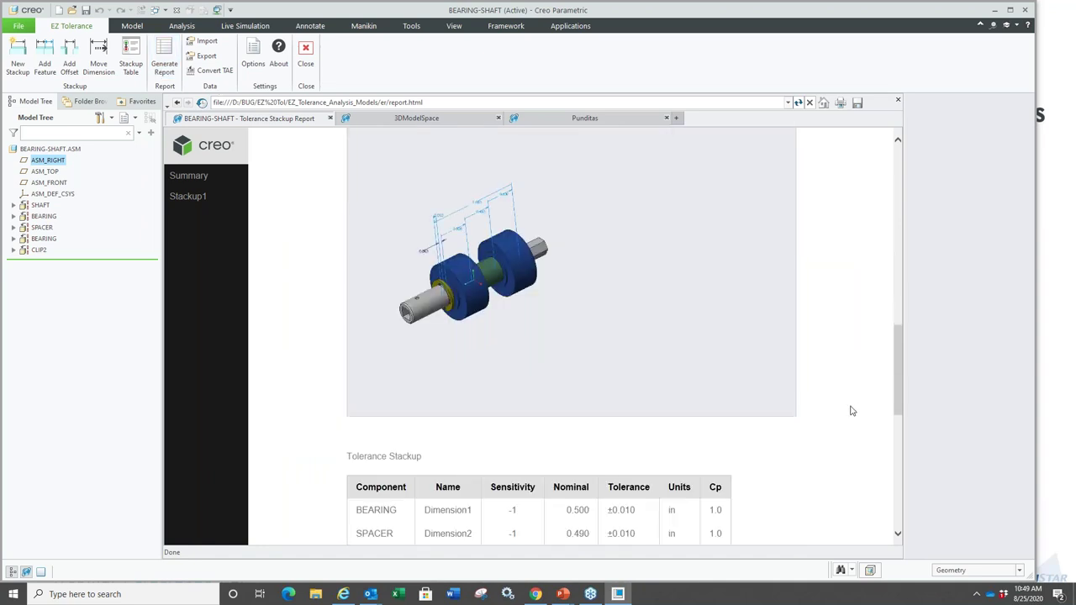
pyautogui.scroll(-4, 851, 410)
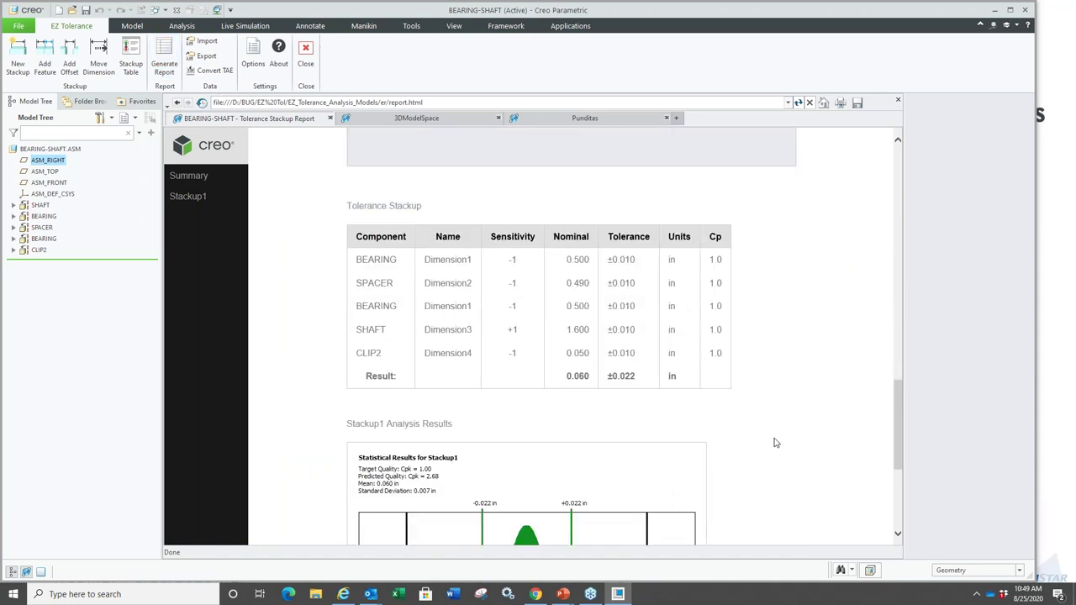
pyautogui.scroll(7, 775, 442)
pyautogui.scroll(-11, 775, 442)
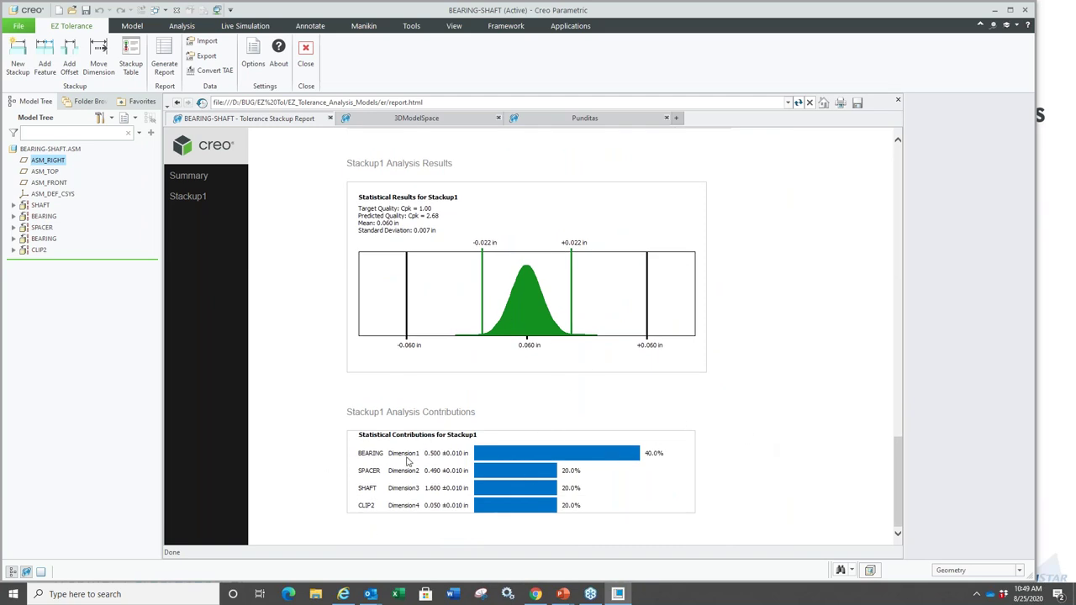
pyautogui.click(898, 101)
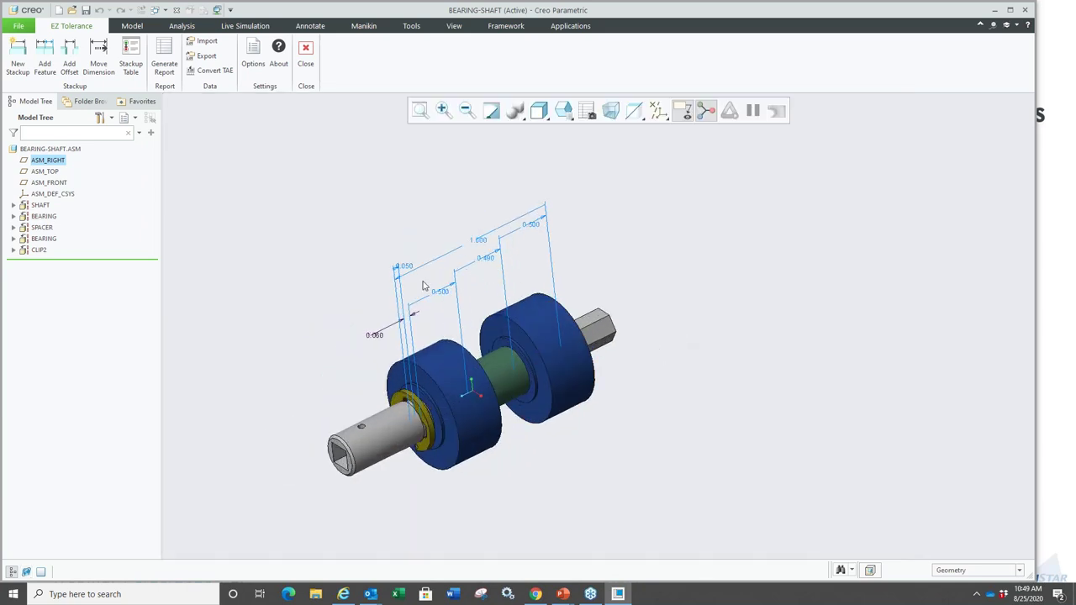
# Reopen the Stackup1 table and tighten BEARING Dimension1's tolerance to ±0.001 in.
pyautogui.click(131, 63)
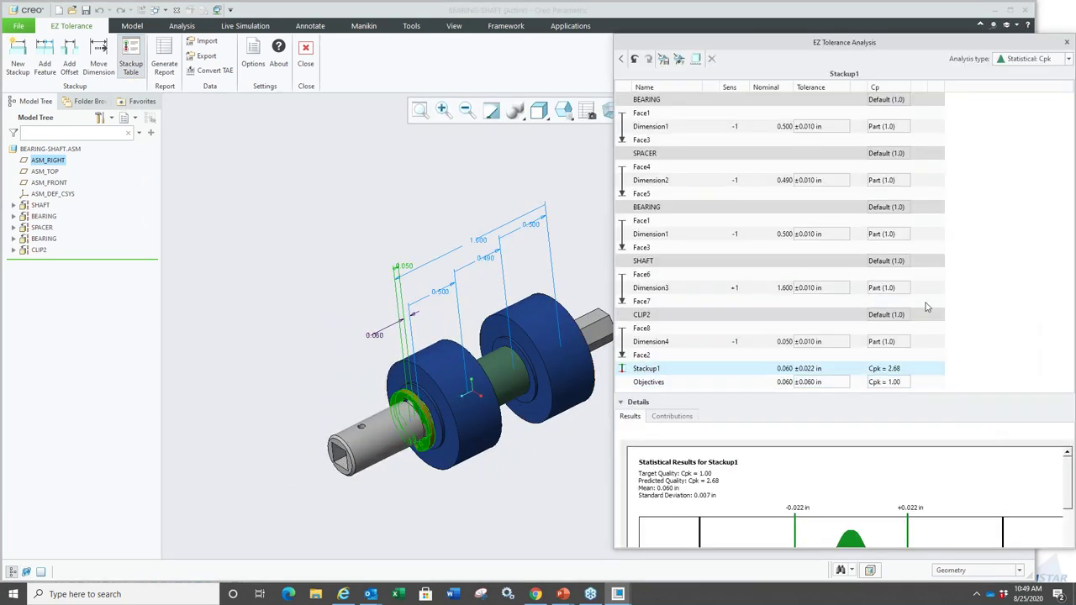
pyautogui.scroll(-1, 775, 456)
pyautogui.click(671, 416)
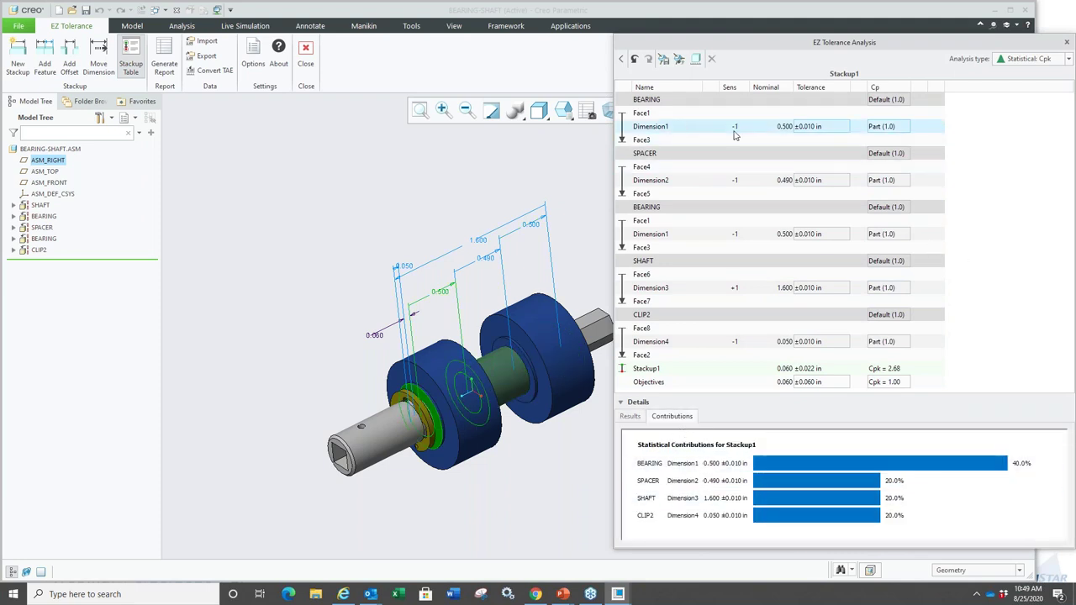
pyautogui.click(807, 128)
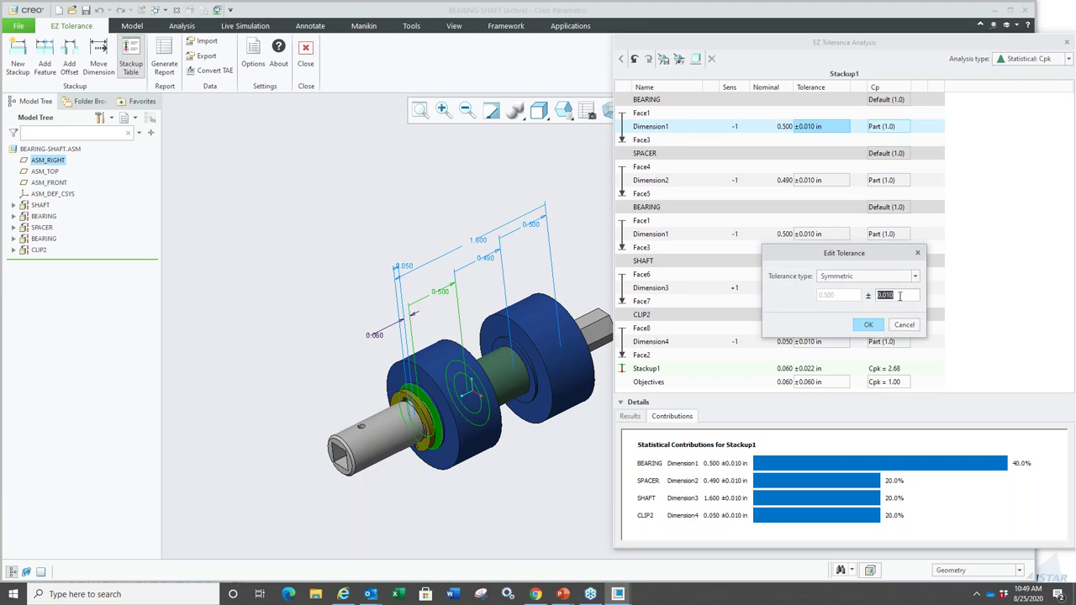
pyautogui.write('0.')
pyautogui.press('Return')
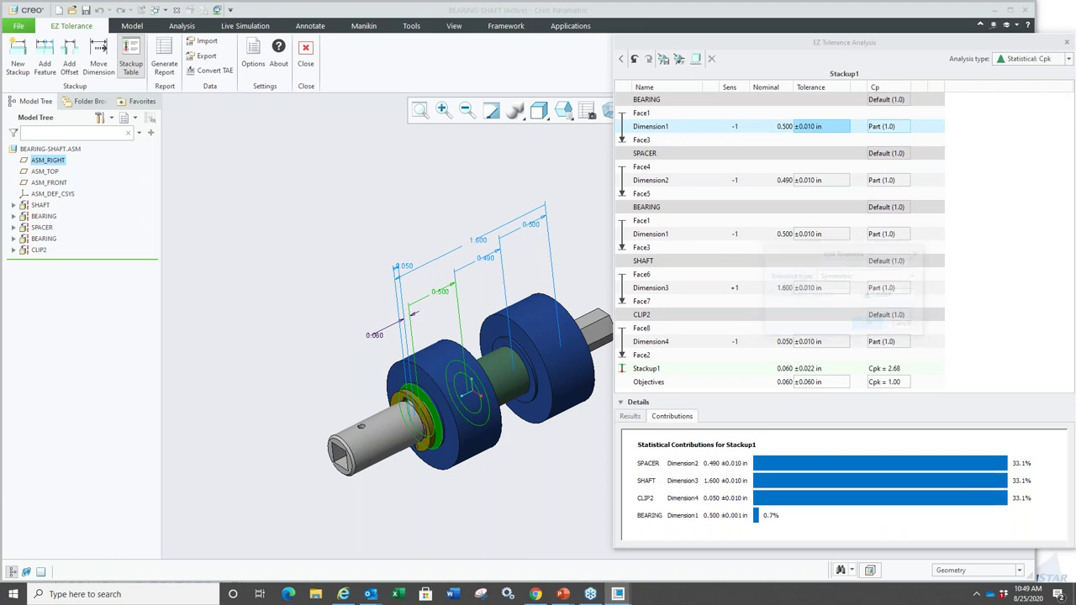
# Check the updated results with Cpk 3.45, then close EZ Tolerance Analysis.
pyautogui.click(631, 417)
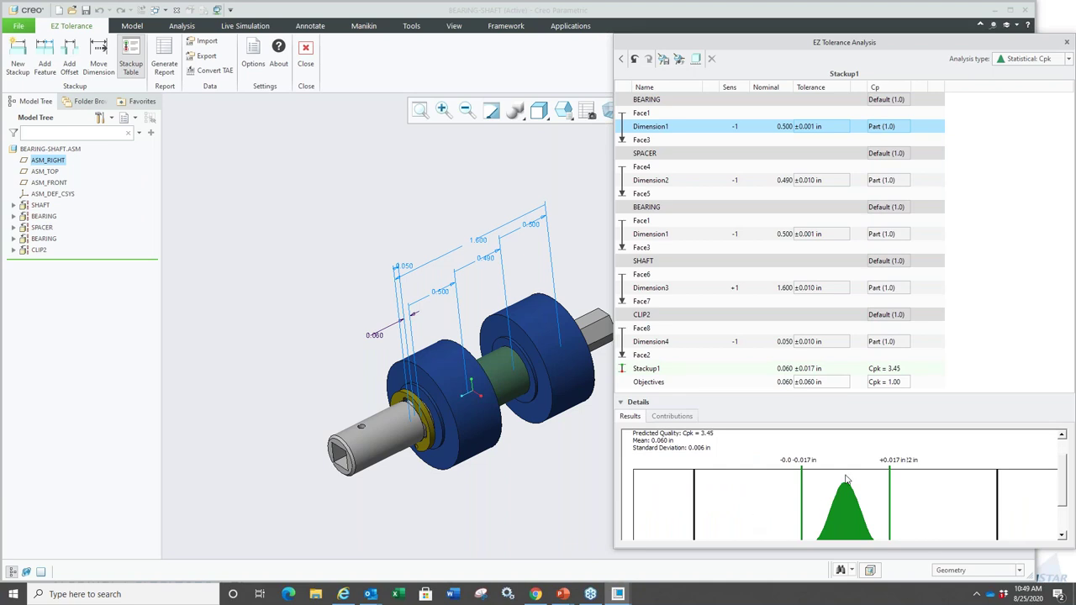
pyautogui.click(1065, 42)
pyautogui.click(305, 52)
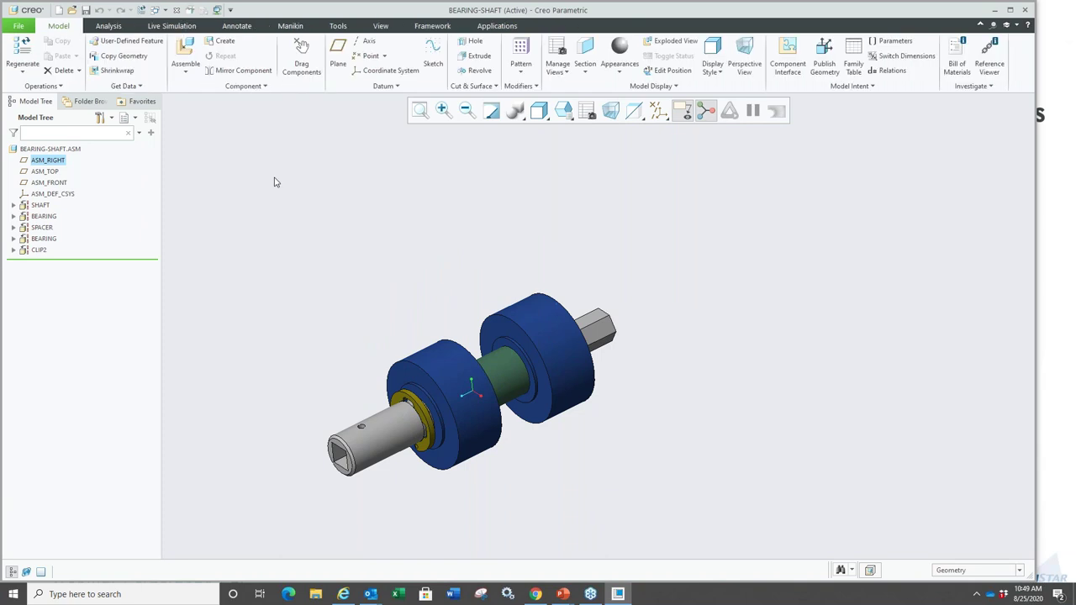
# Look through the tools on the Analysis and Applications tabs.
pyautogui.click(108, 26)
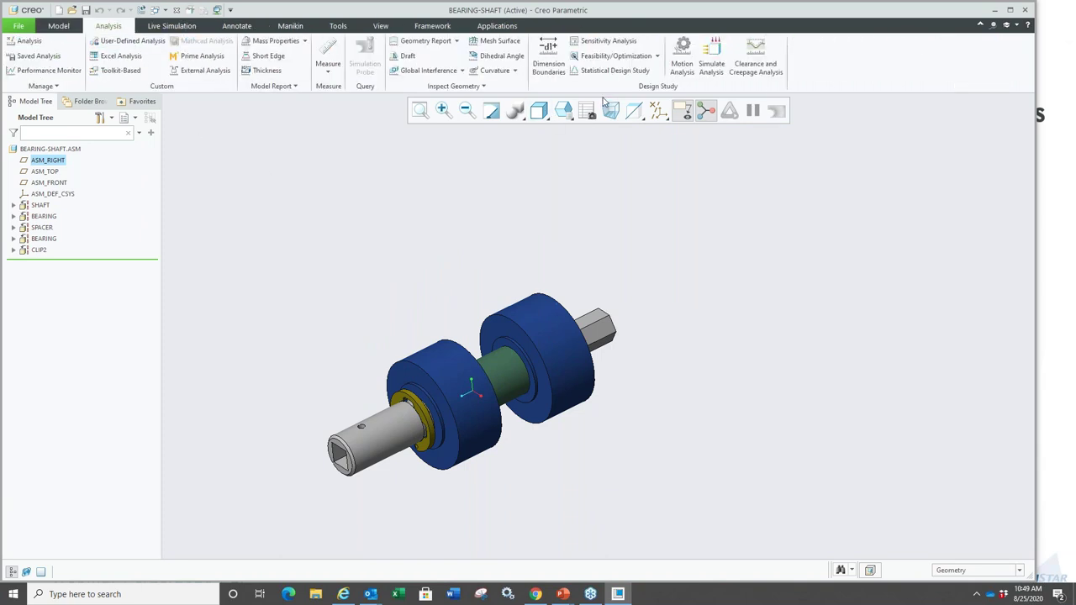
pyautogui.click(492, 29)
pyautogui.click(338, 292)
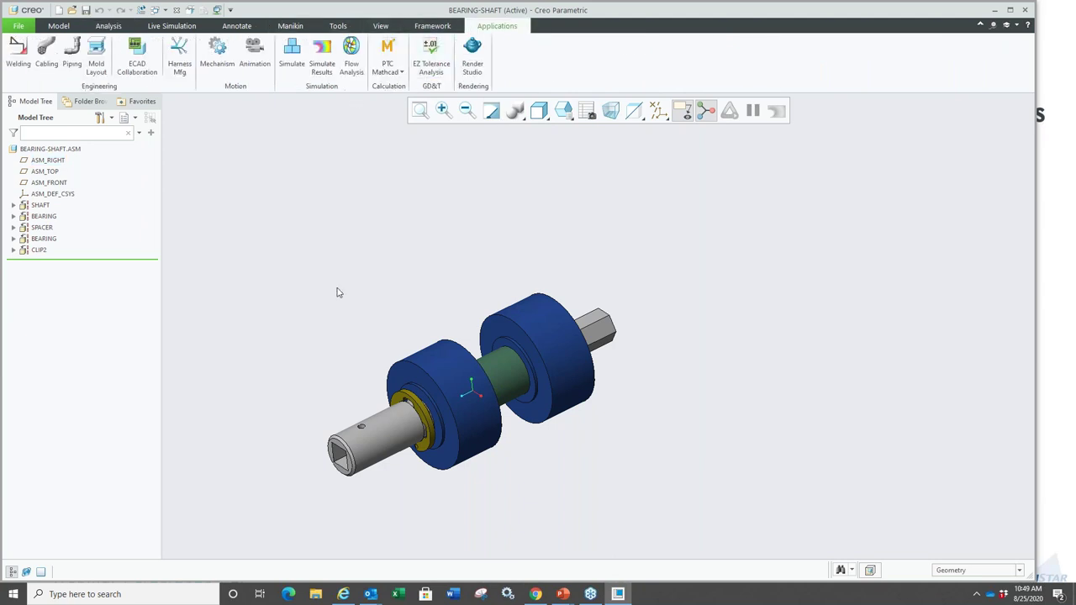
# Switch to the PowerPoint slide show and advance to the EZ Tolerance release-compatibility table.
pyautogui.press('super+Tab')
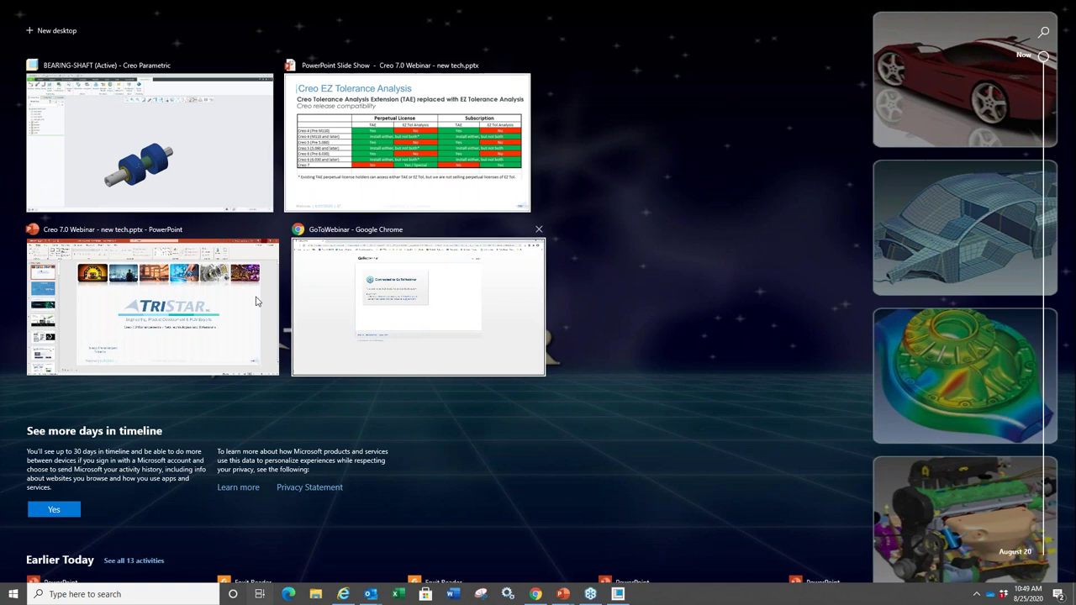
pyautogui.click(410, 210)
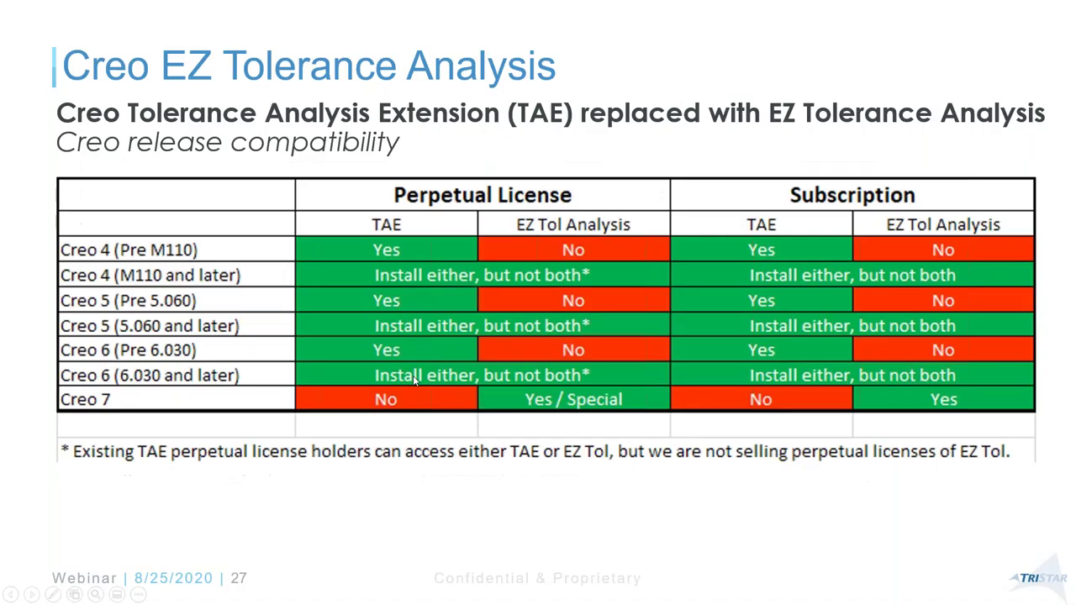
pyautogui.click(413, 381)
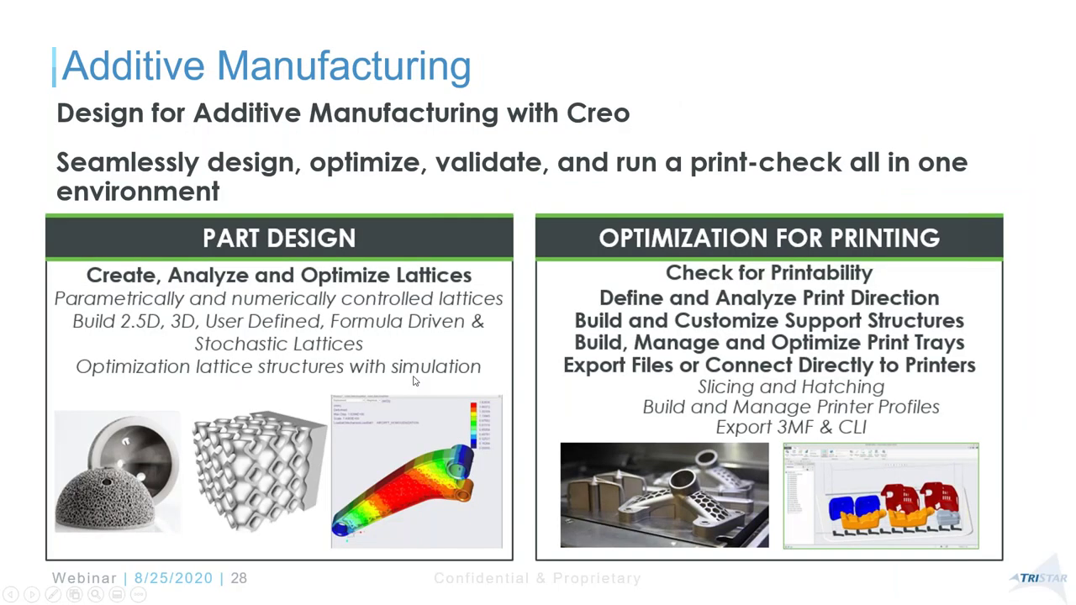